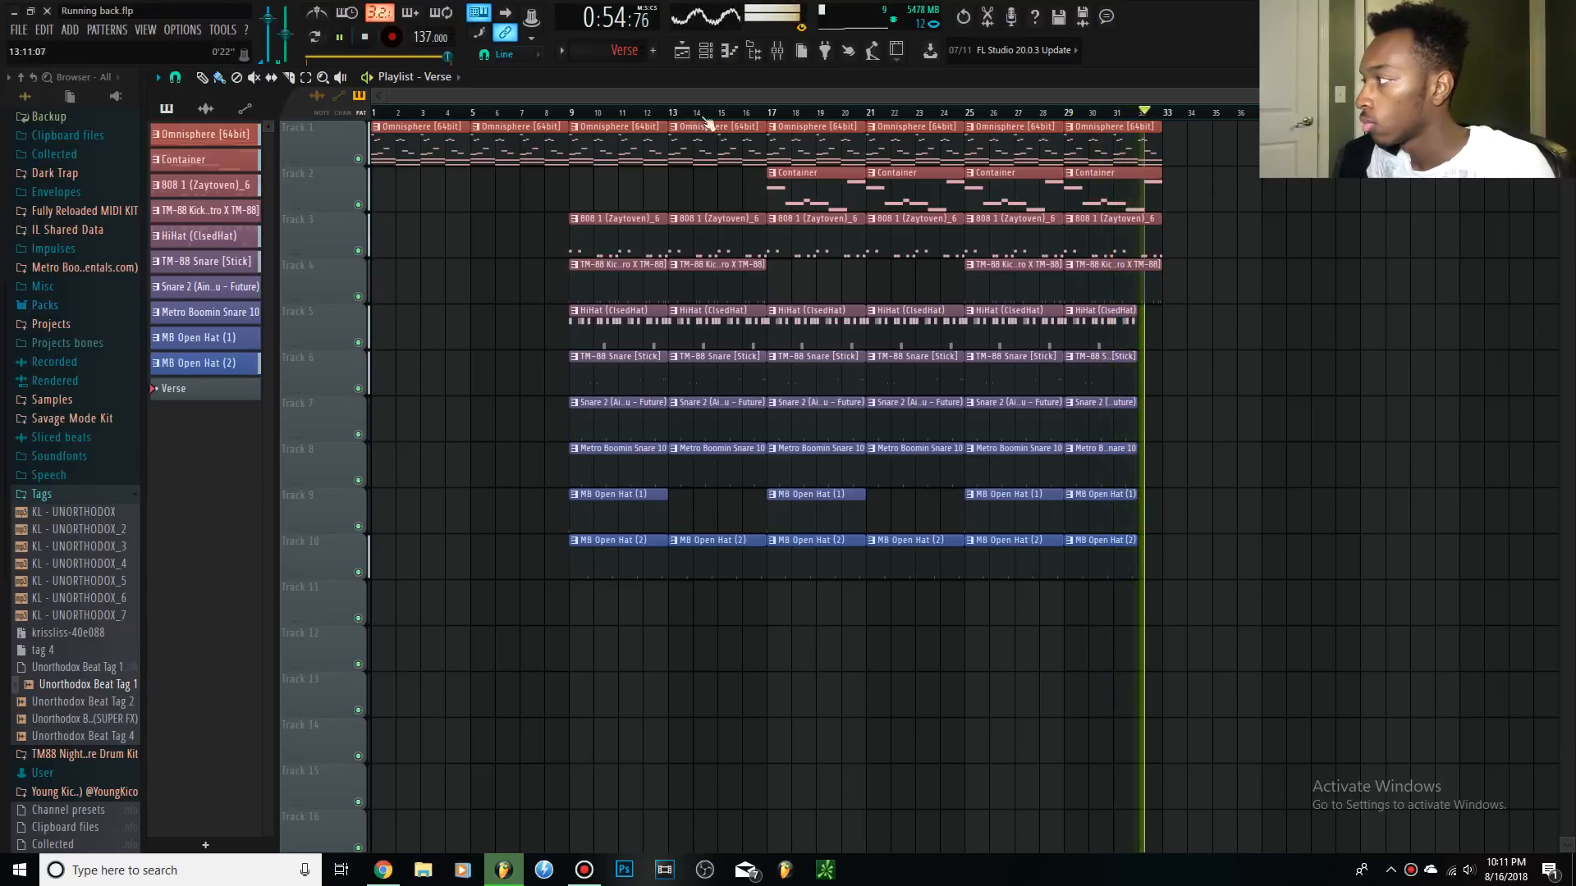
Stop playback and look at the Fruity soft clipper on the mixer's Master track.
key(space)
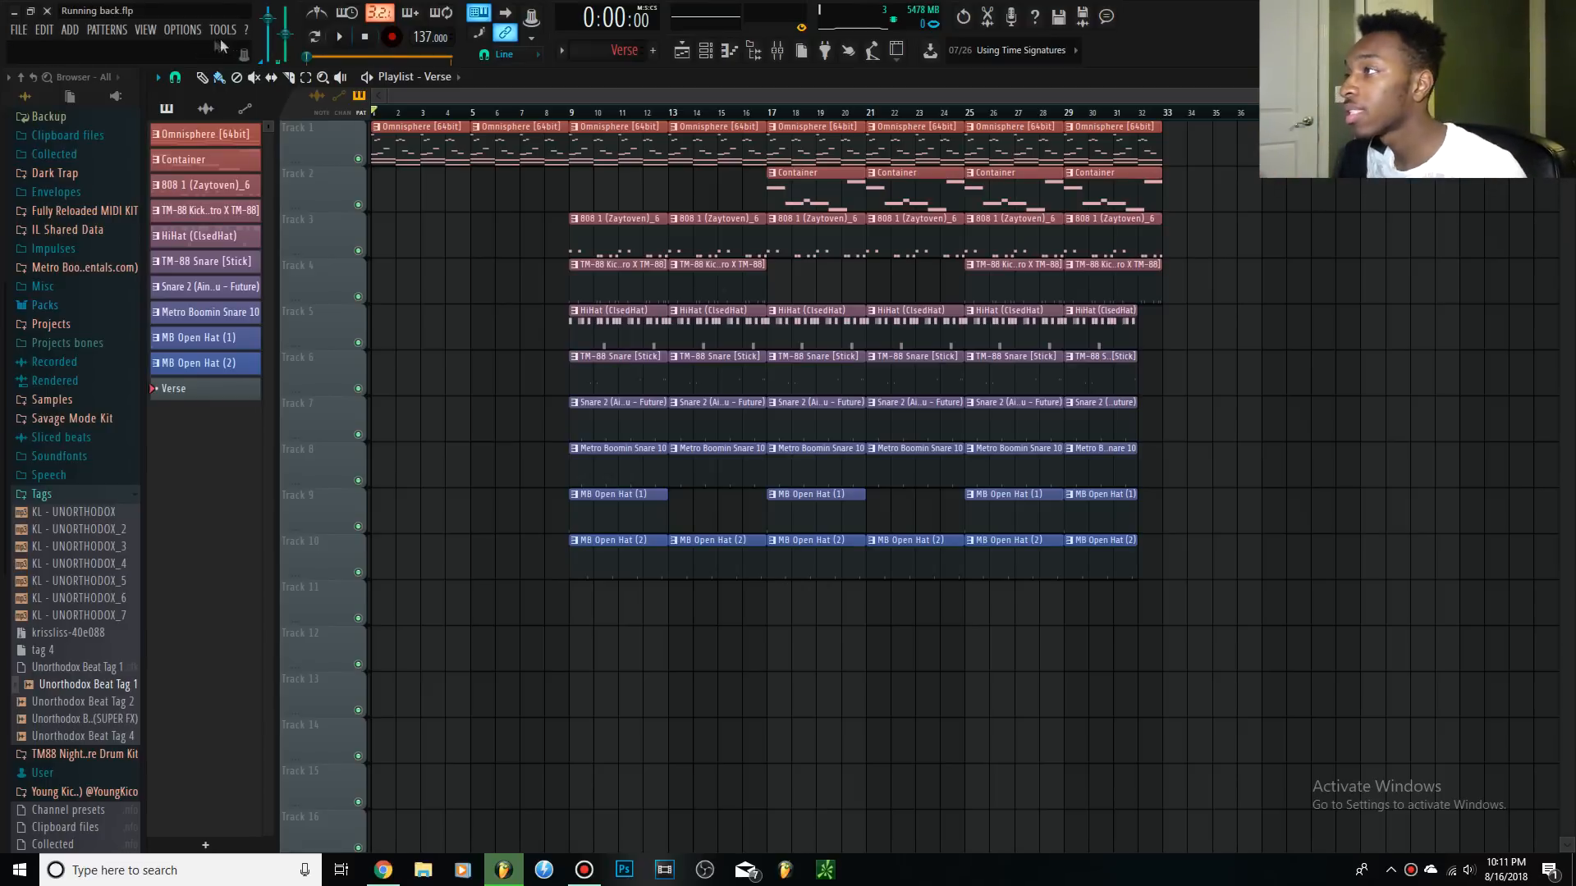
click(778, 57)
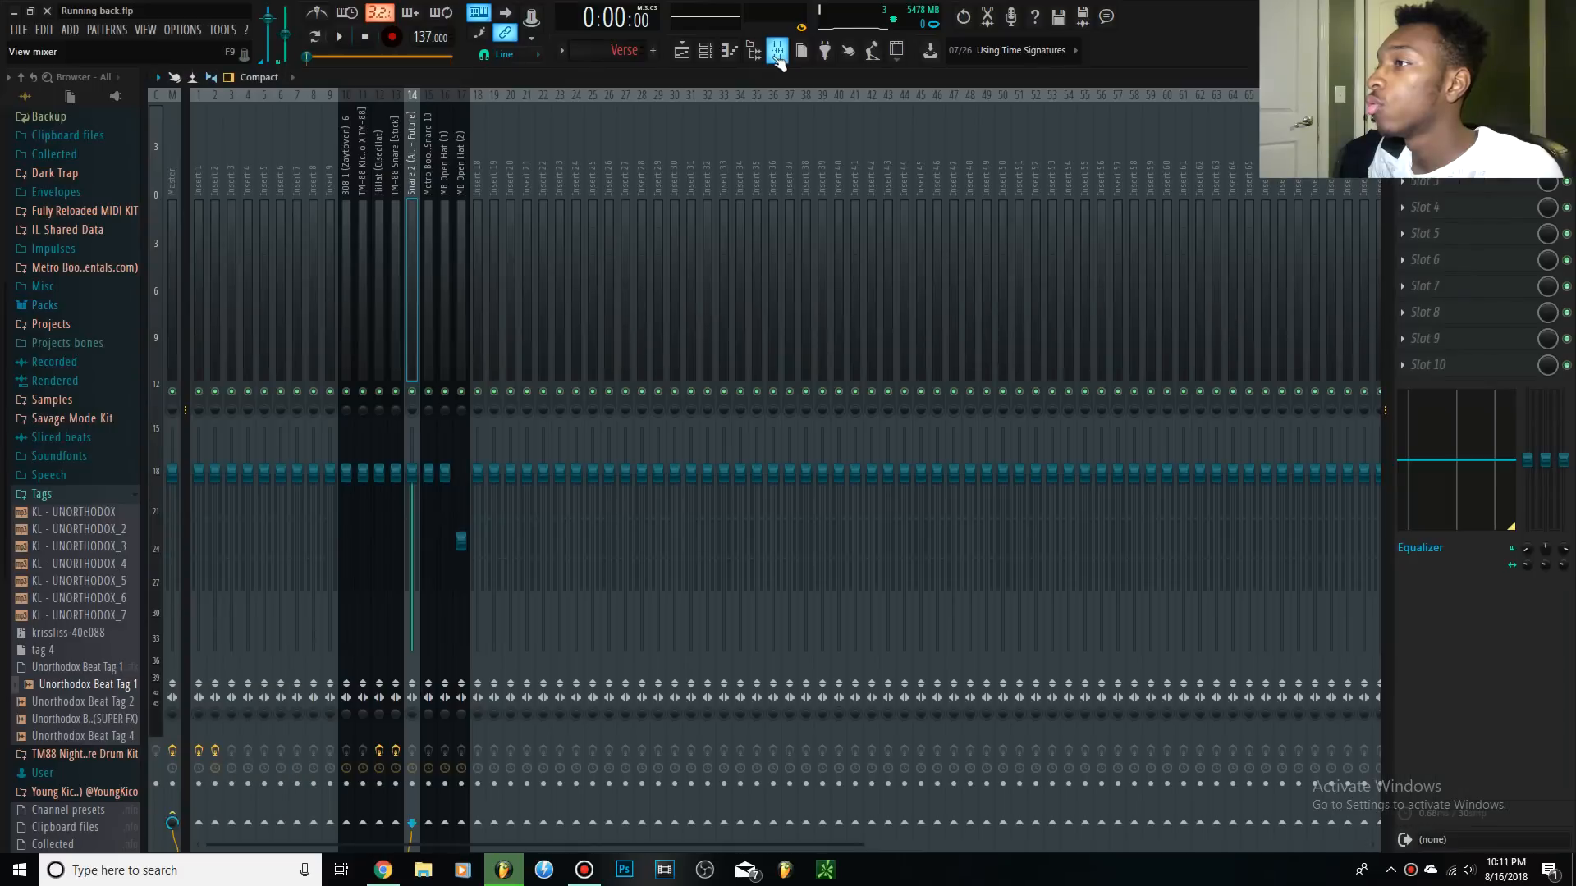
click(170, 205)
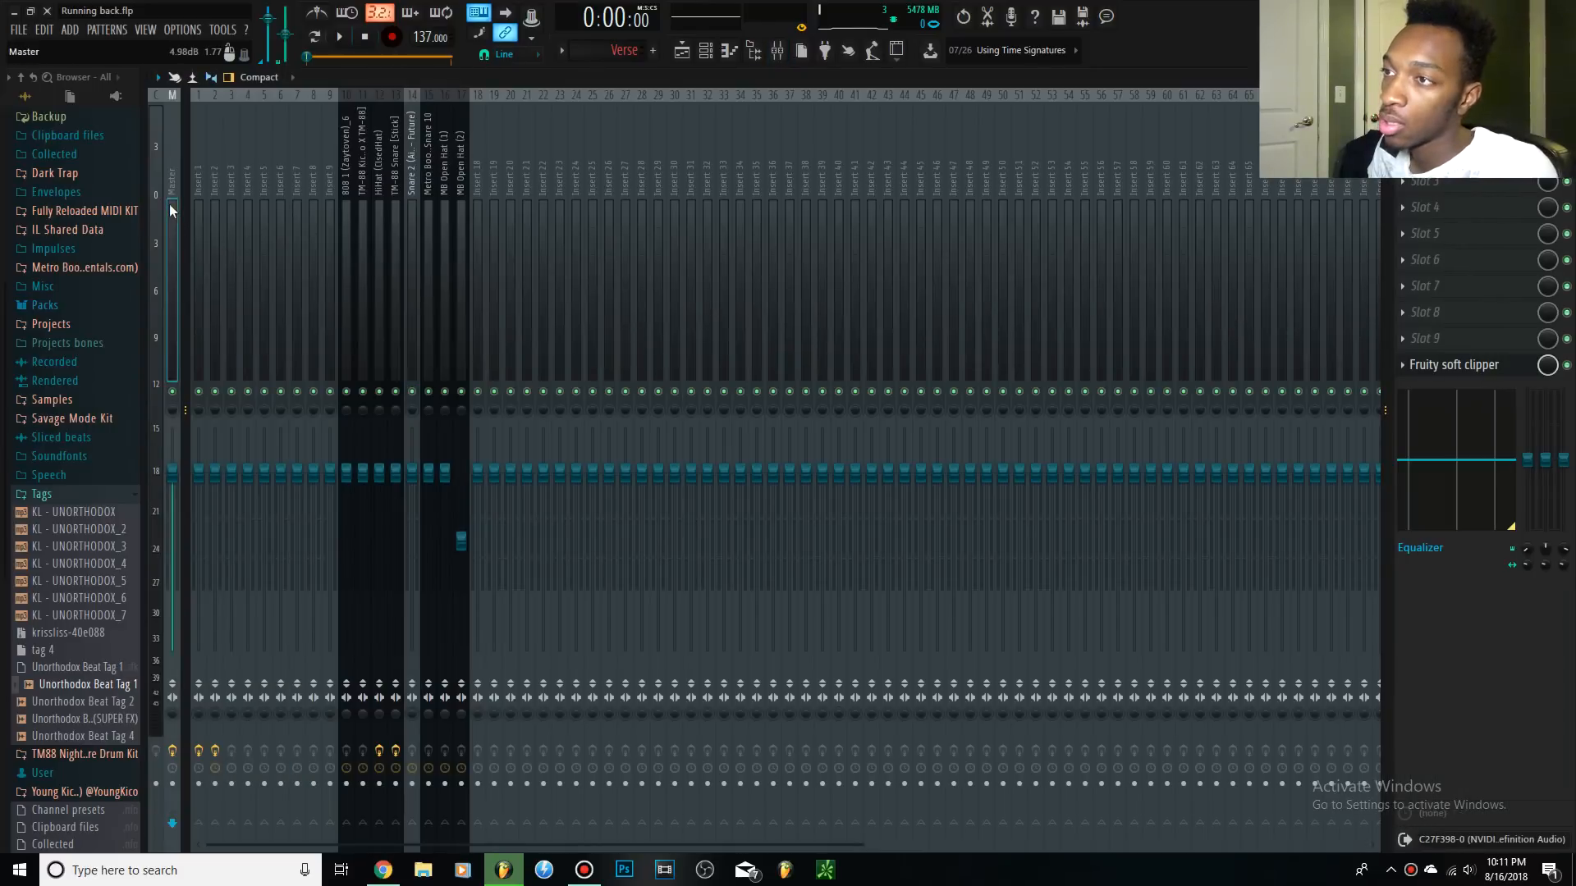
click(1413, 371)
mouse_move(1412, 387)
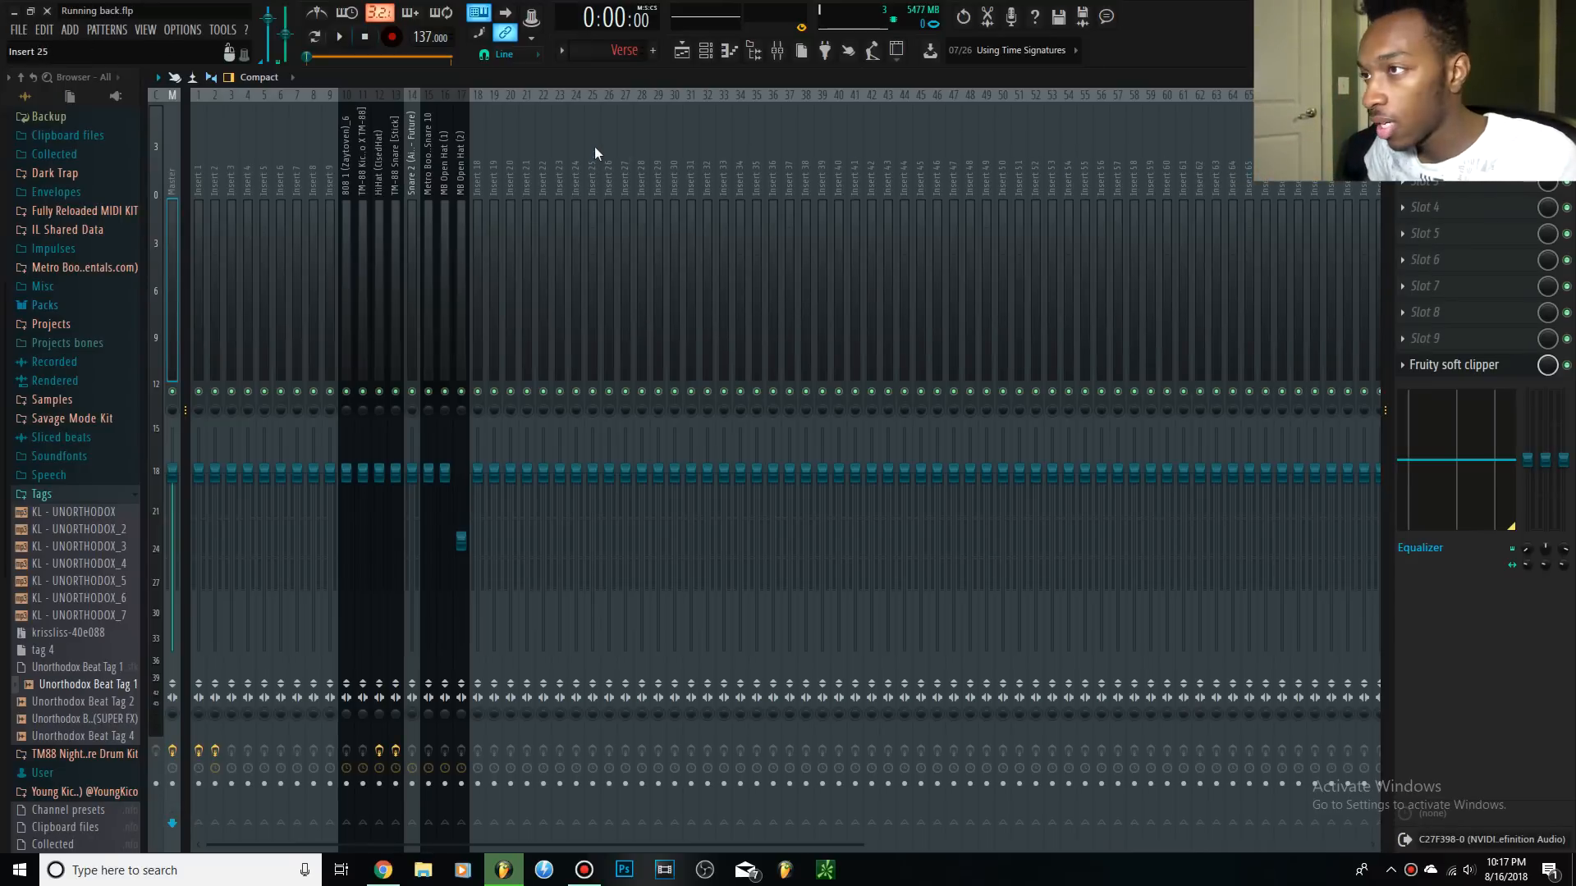
Solo mixer track Insert 1, switch to the Omnisphere [64bit] pattern and audition it.
click(201, 212)
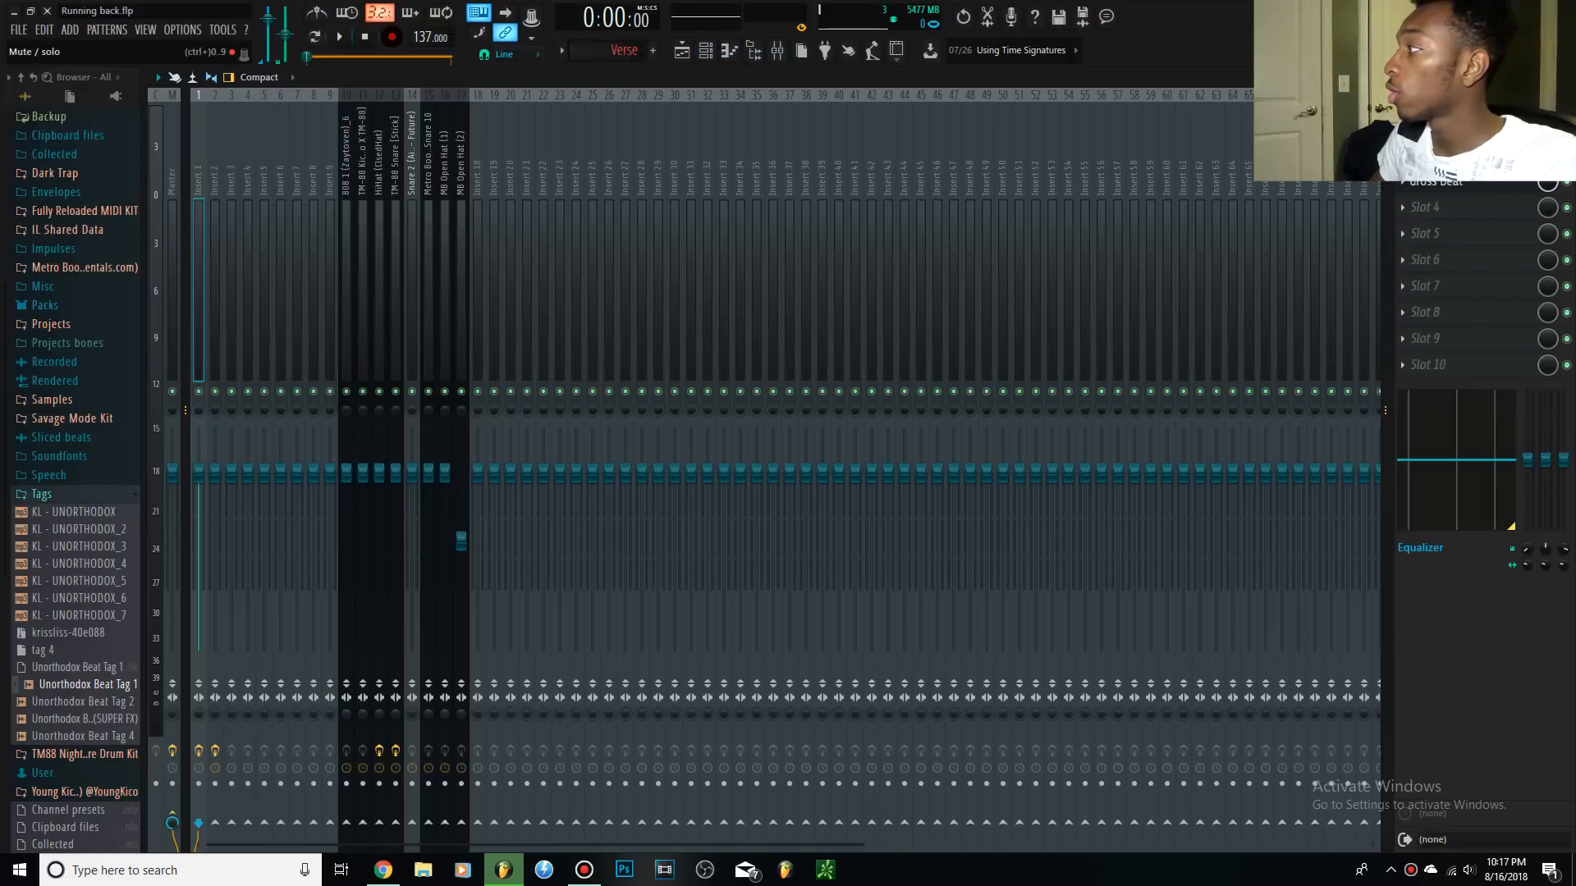
click(705, 50)
key(F6)
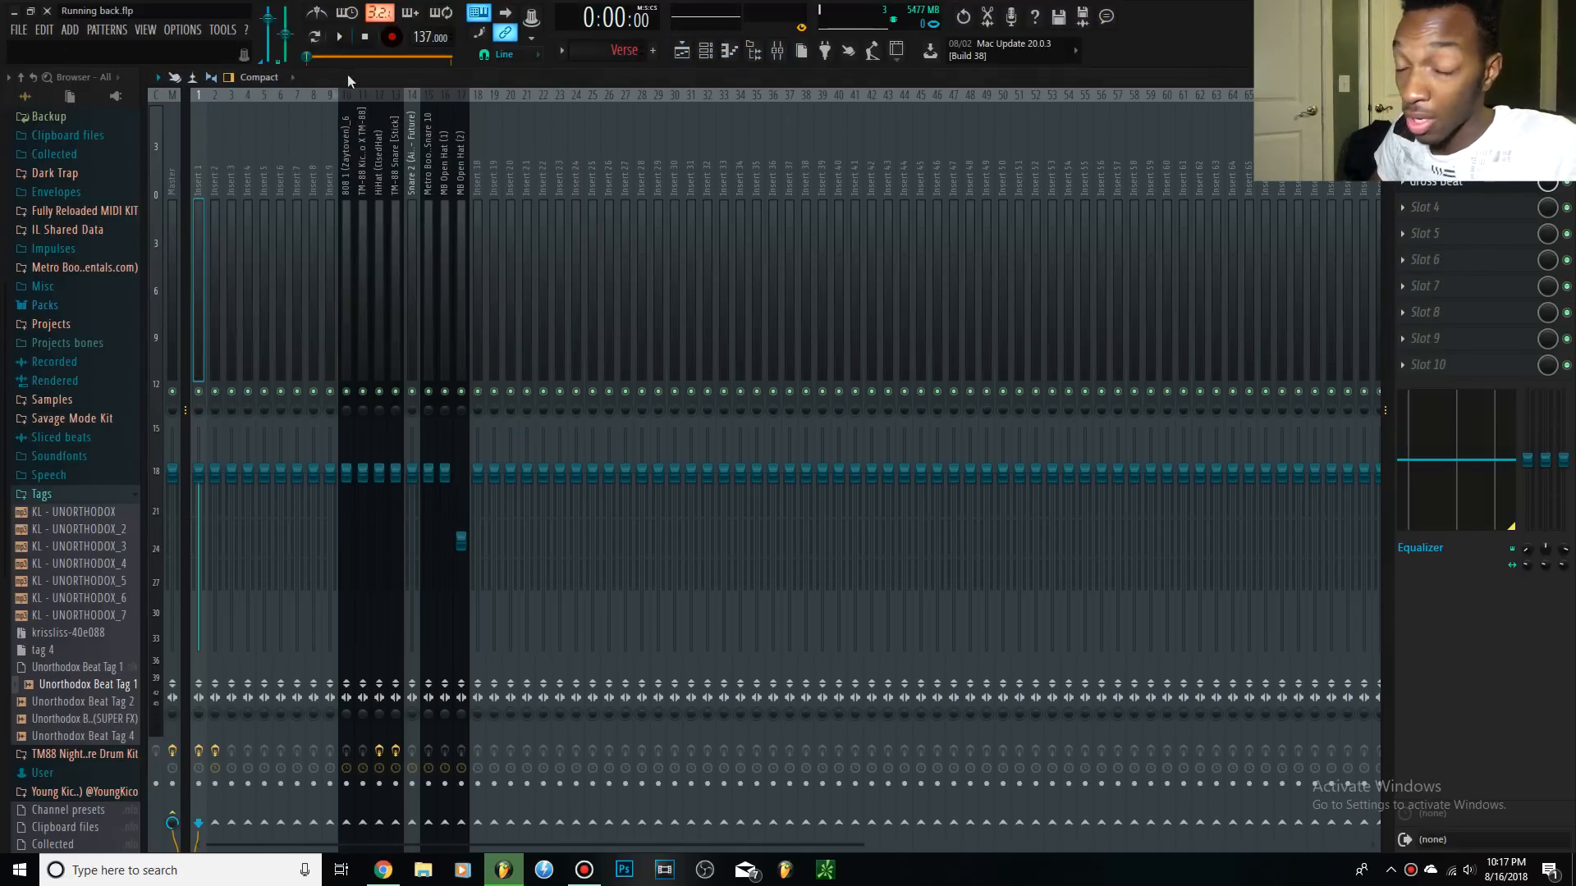
right_click(198, 392)
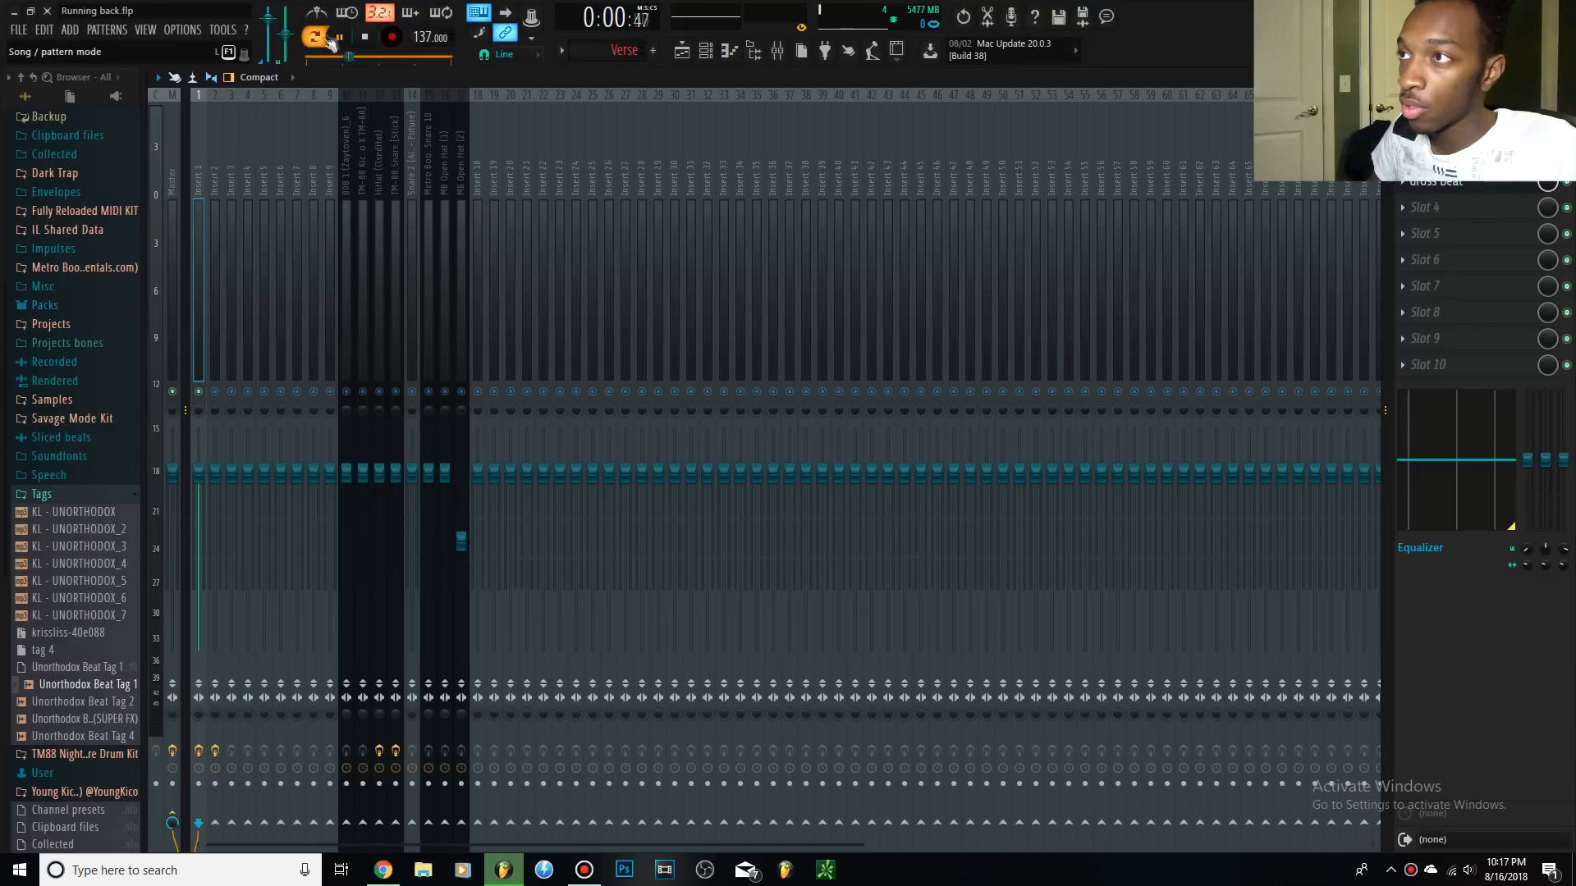
click(562, 52)
click(628, 227)
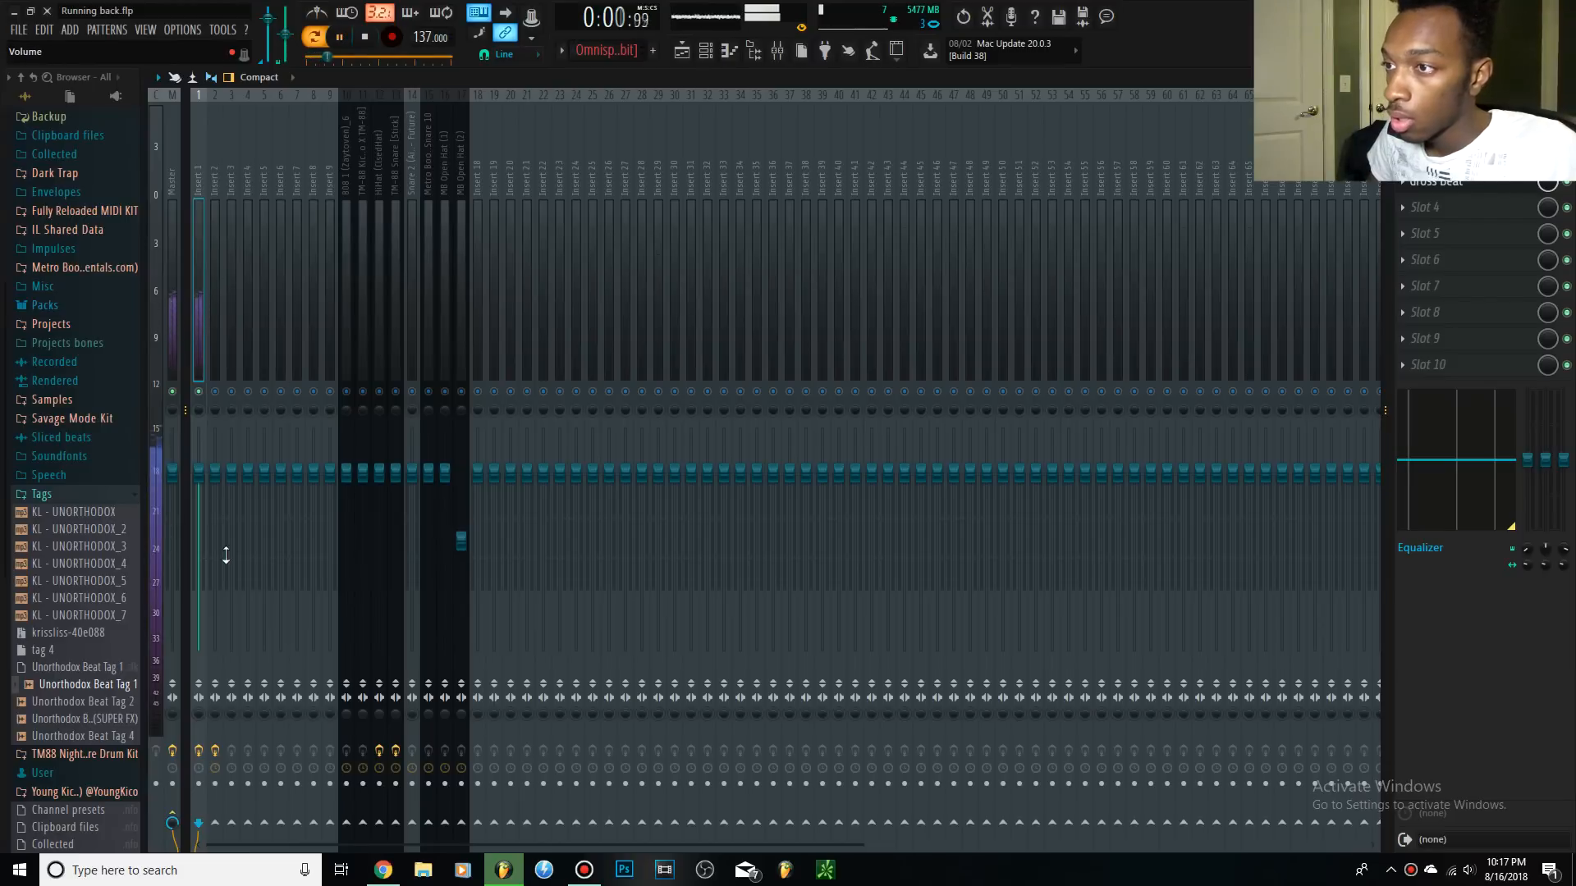
key(space)
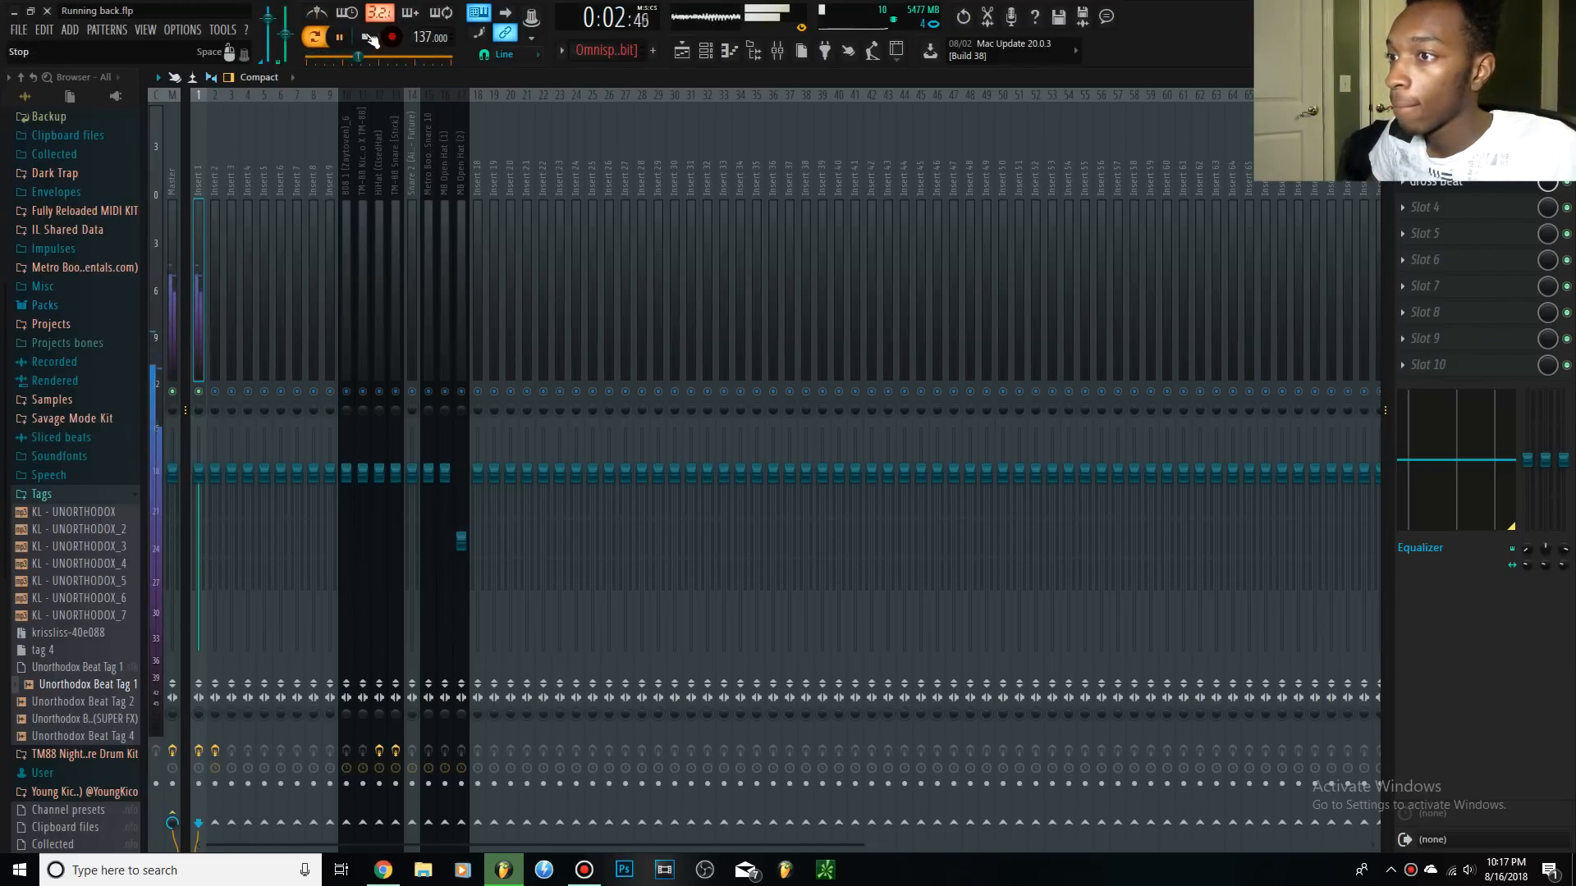
click(367, 38)
Load Fruity Parametric EQ 2 into effect slot 1 of Insert 1.
click(1402, 129)
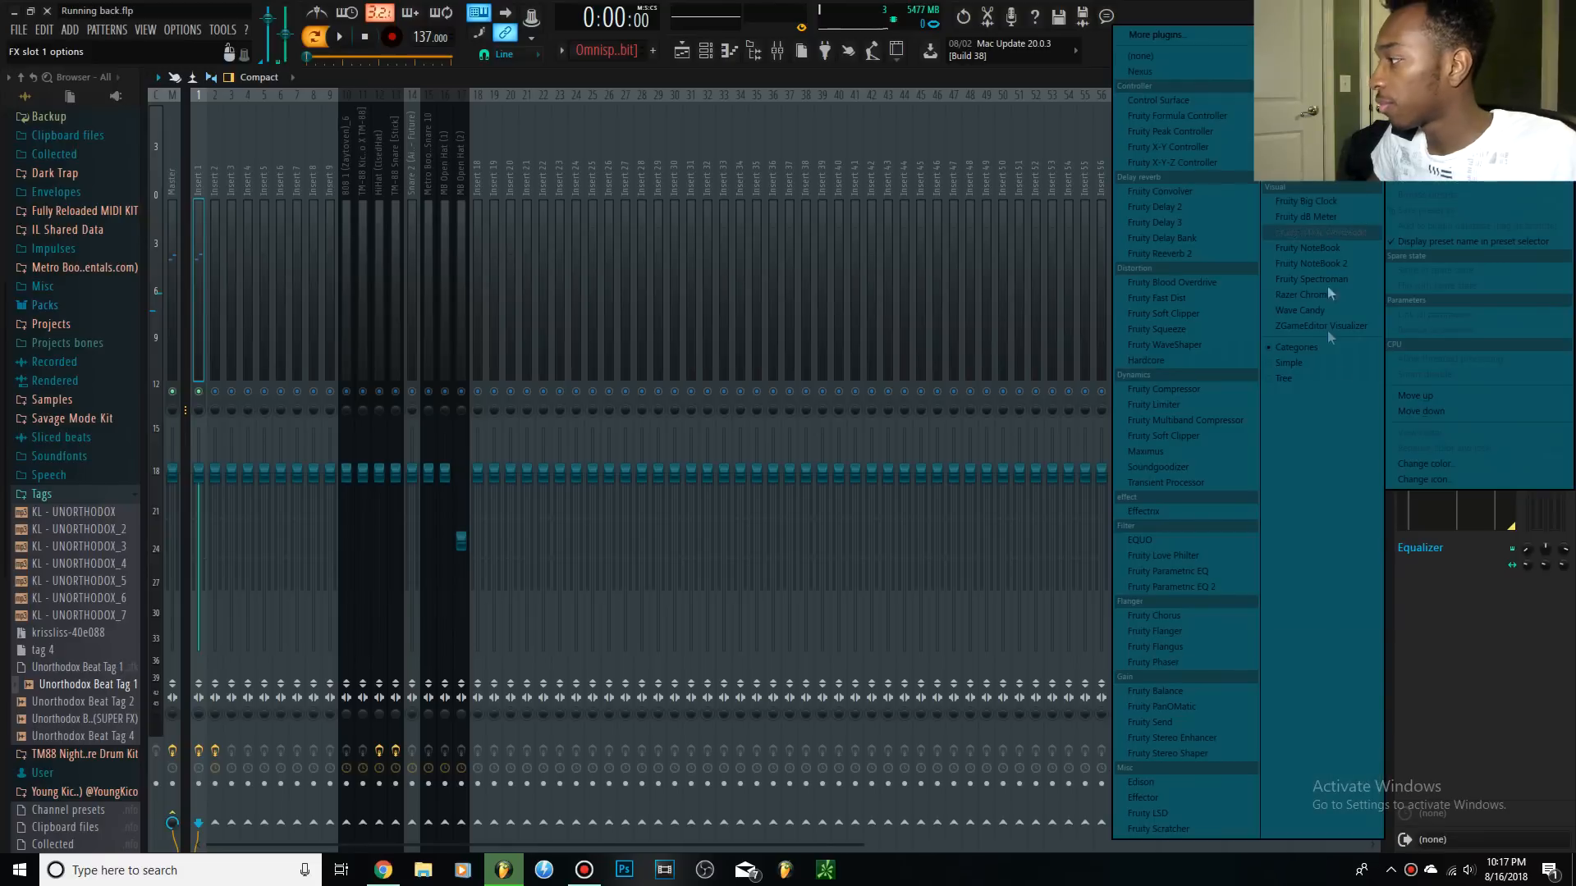
click(1223, 589)
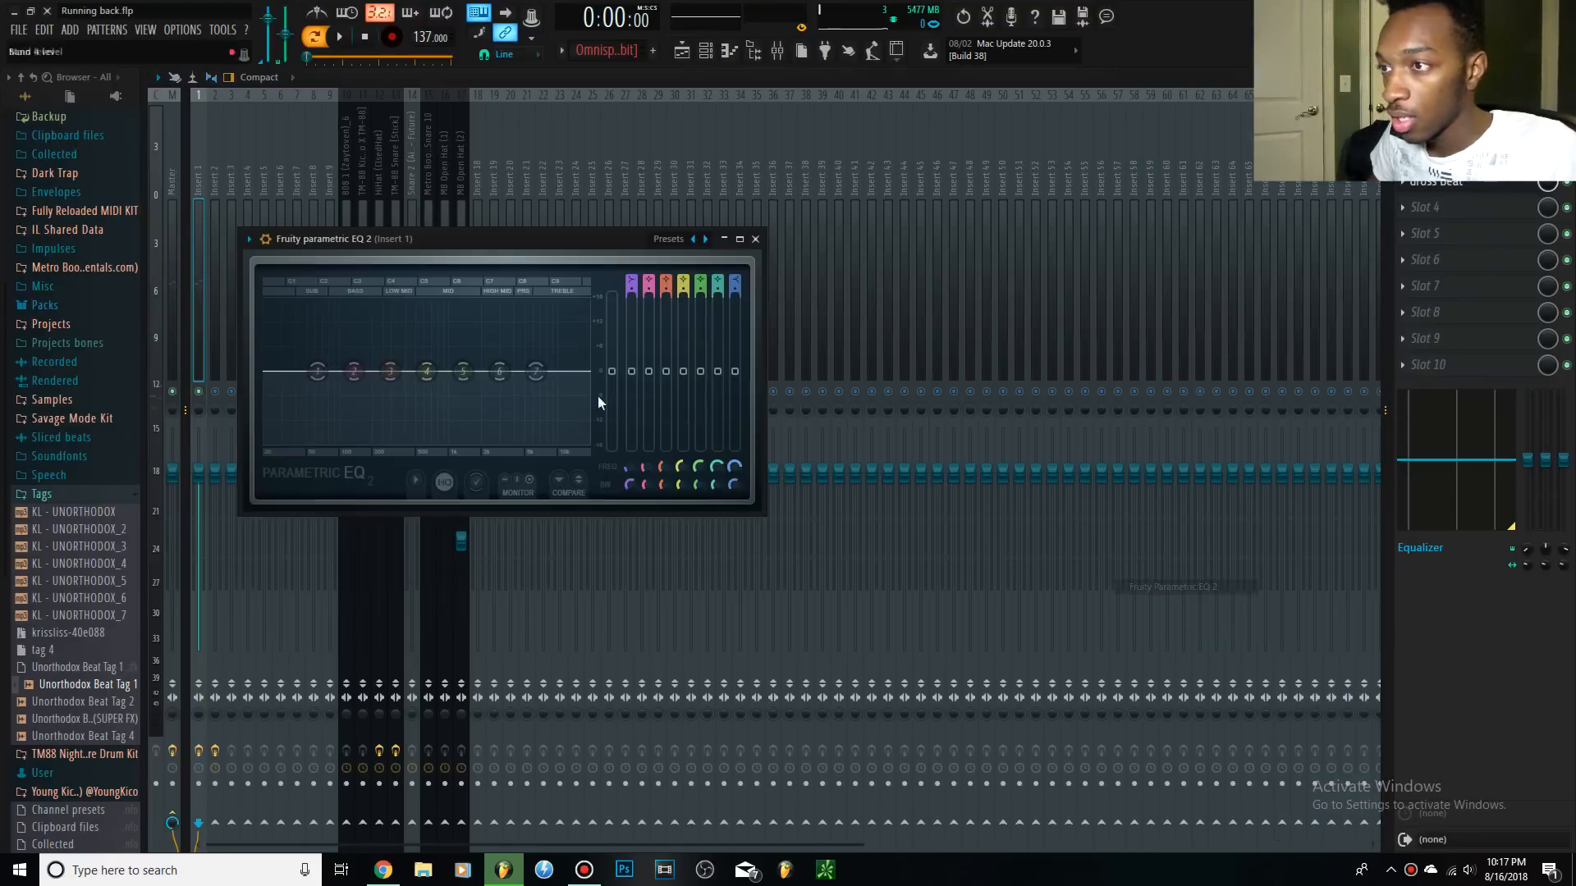
key(space)
click(367, 37)
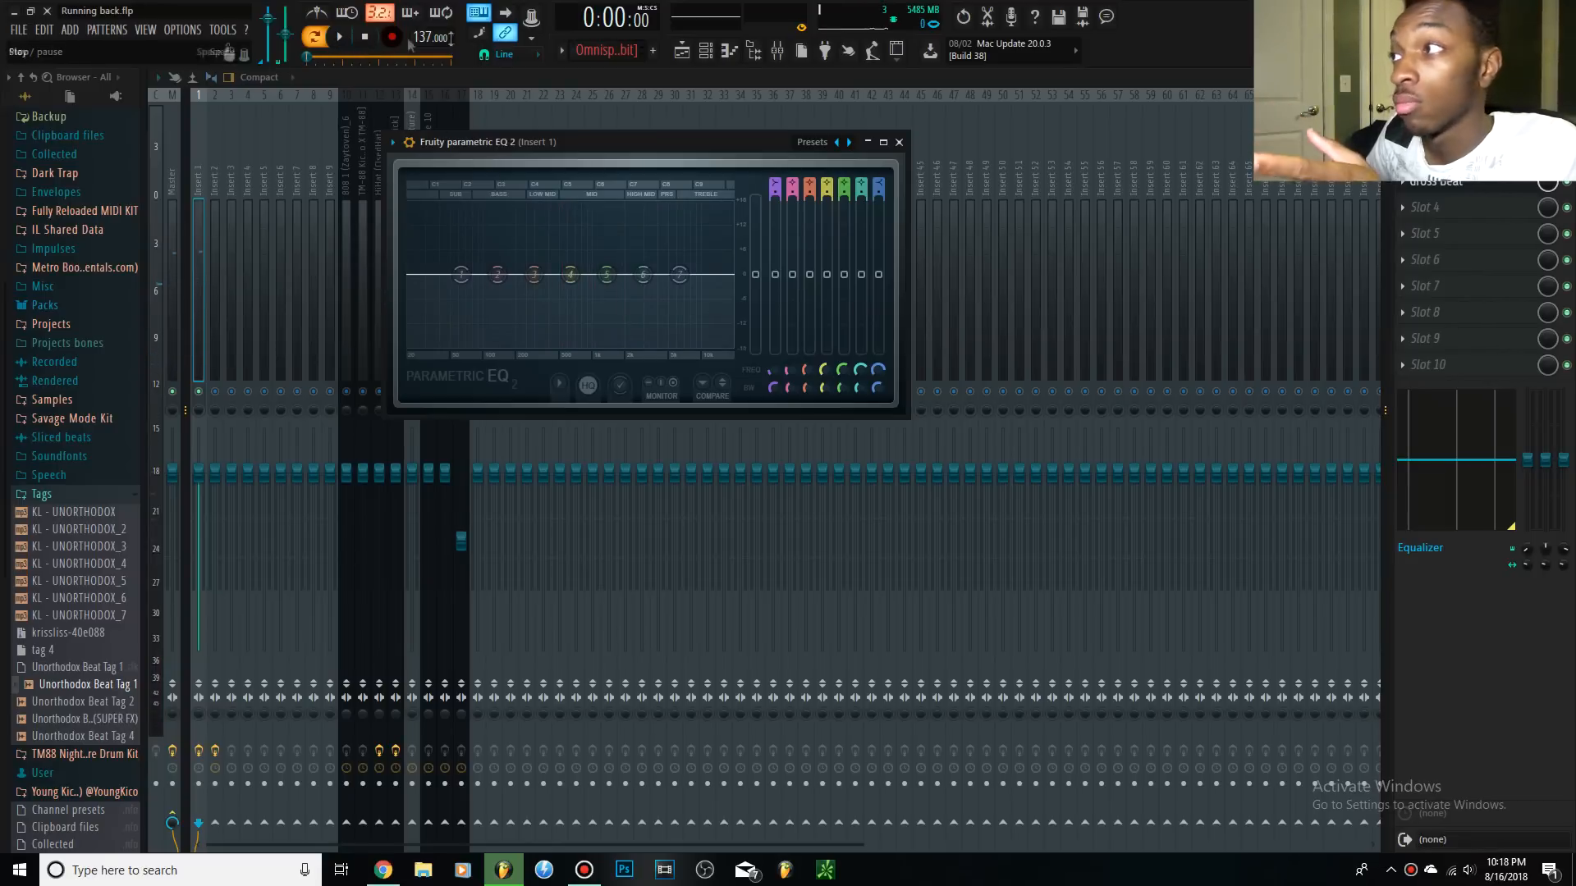
Check the playlist and Insert 1's Gross Beat settings, and return to its Parametric EQ 2.
click(681, 51)
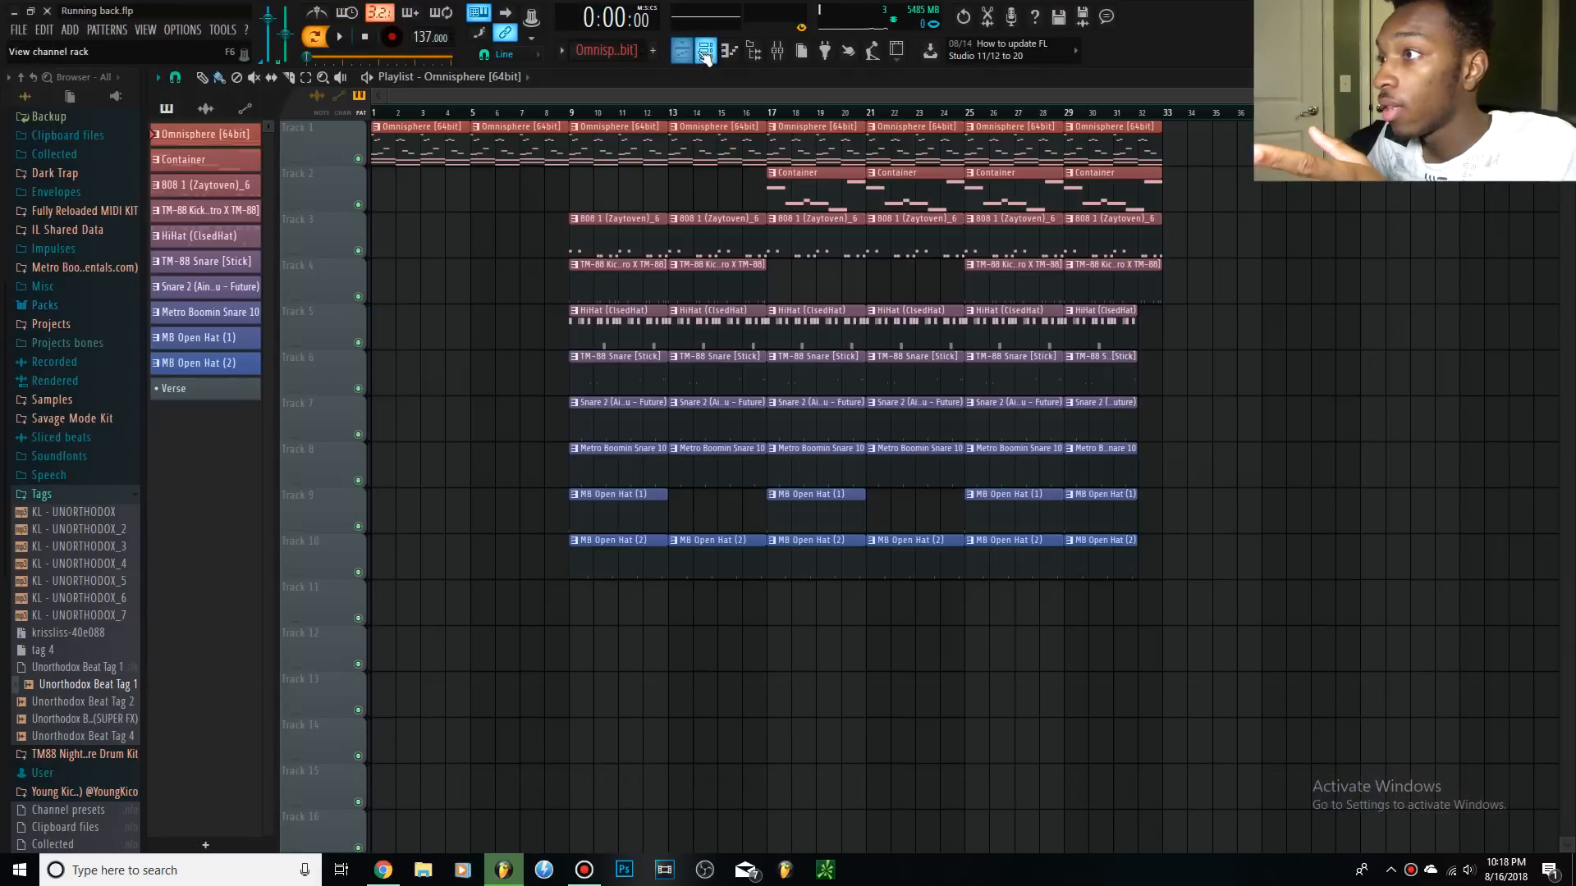
click(777, 51)
click(1441, 180)
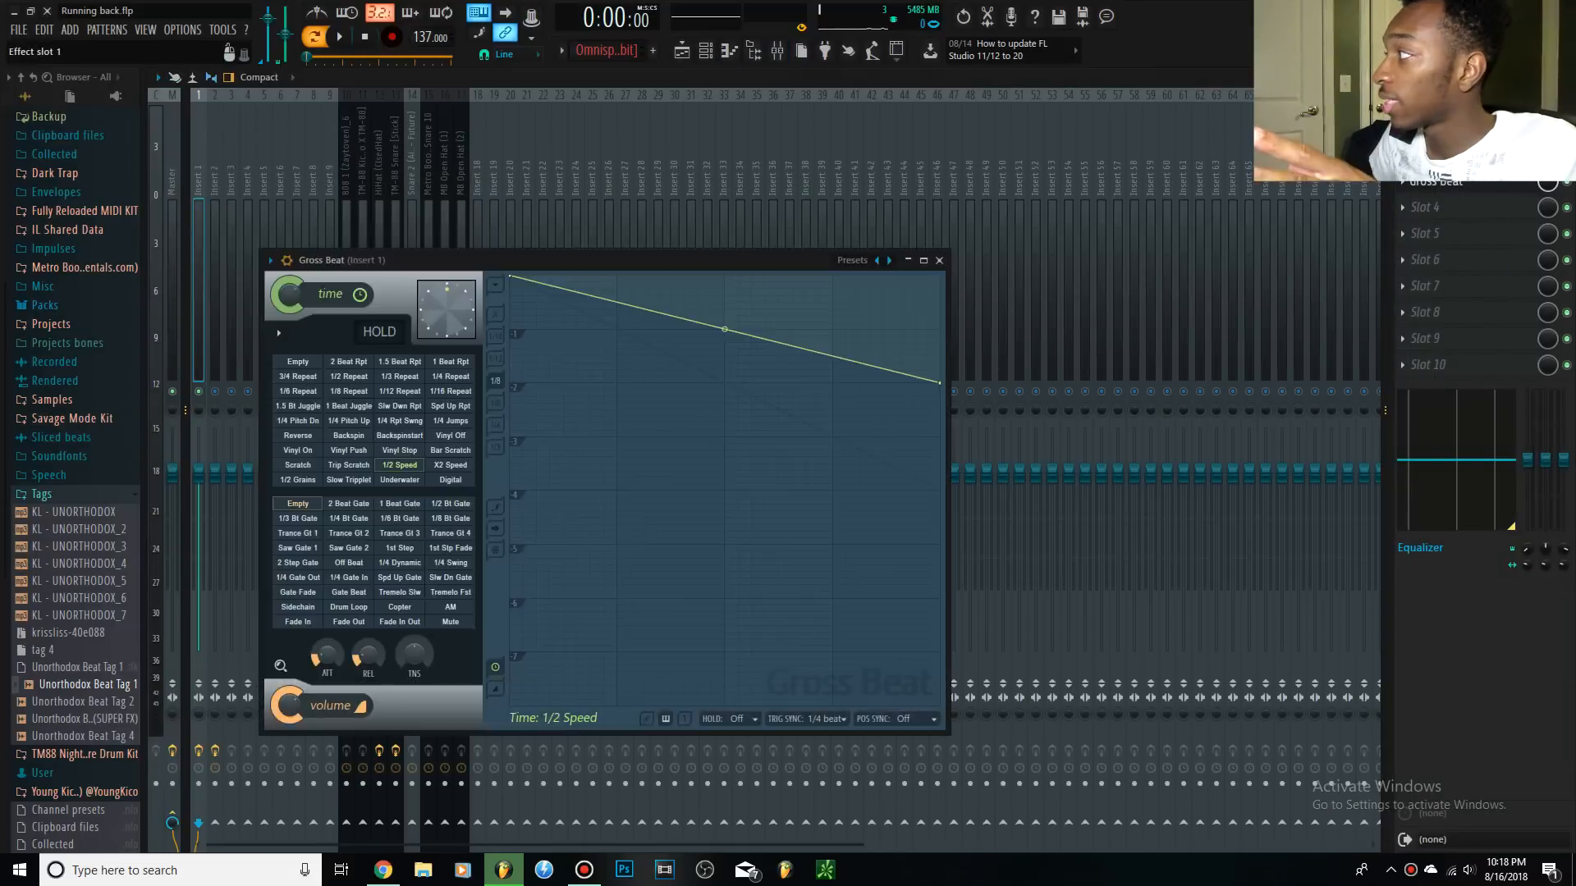
click(1440, 132)
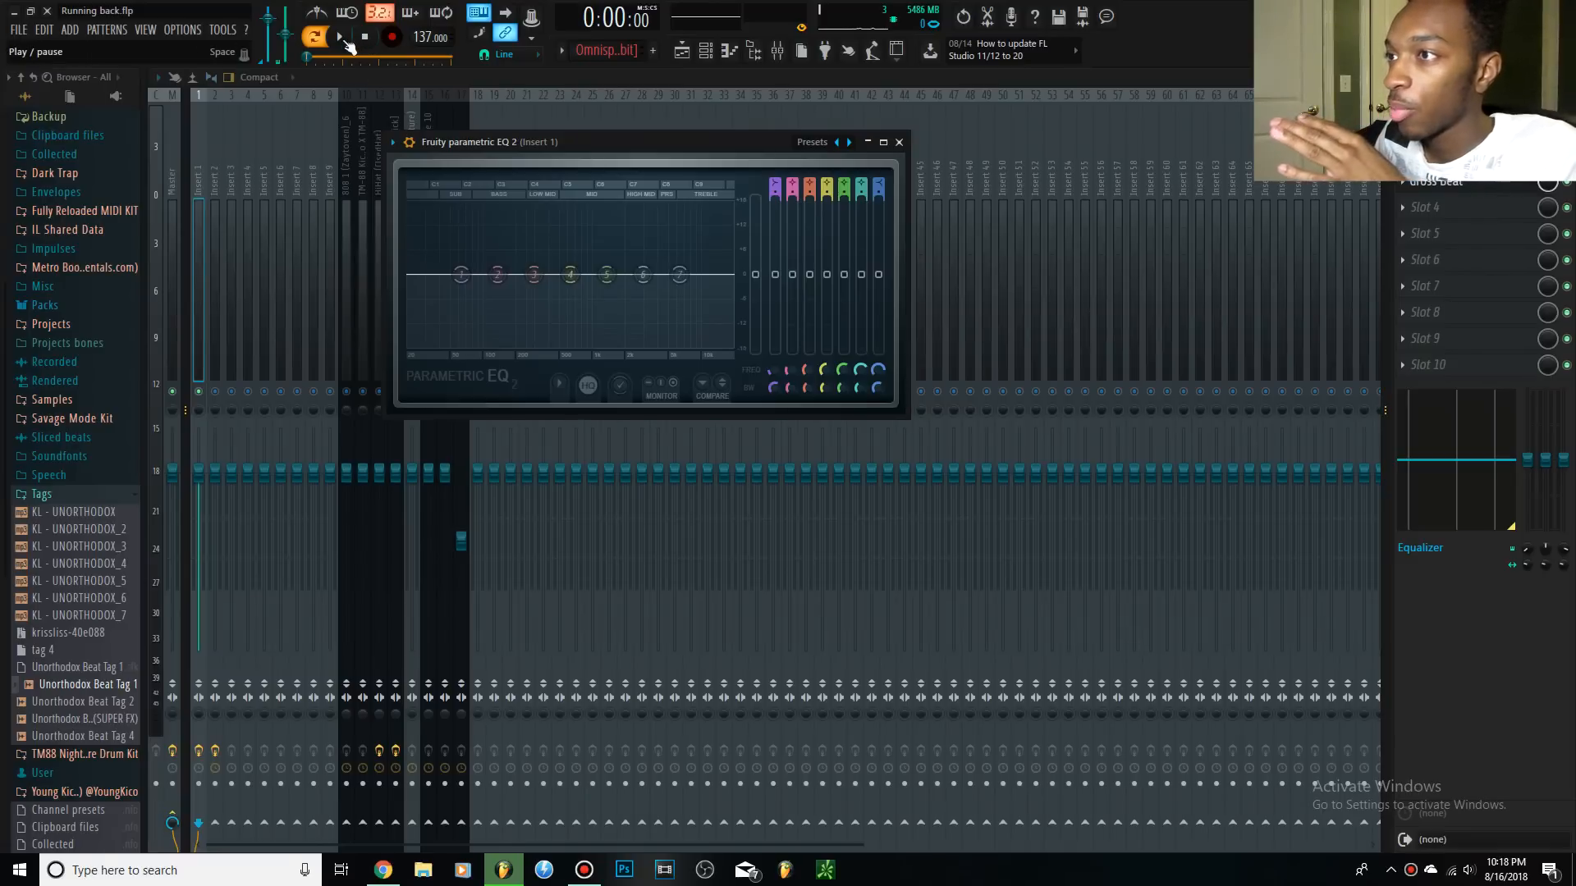
Play the Omnisphere pattern and pull EQ bands 1 and 7 fully down to roll off the lows and highs.
click(342, 39)
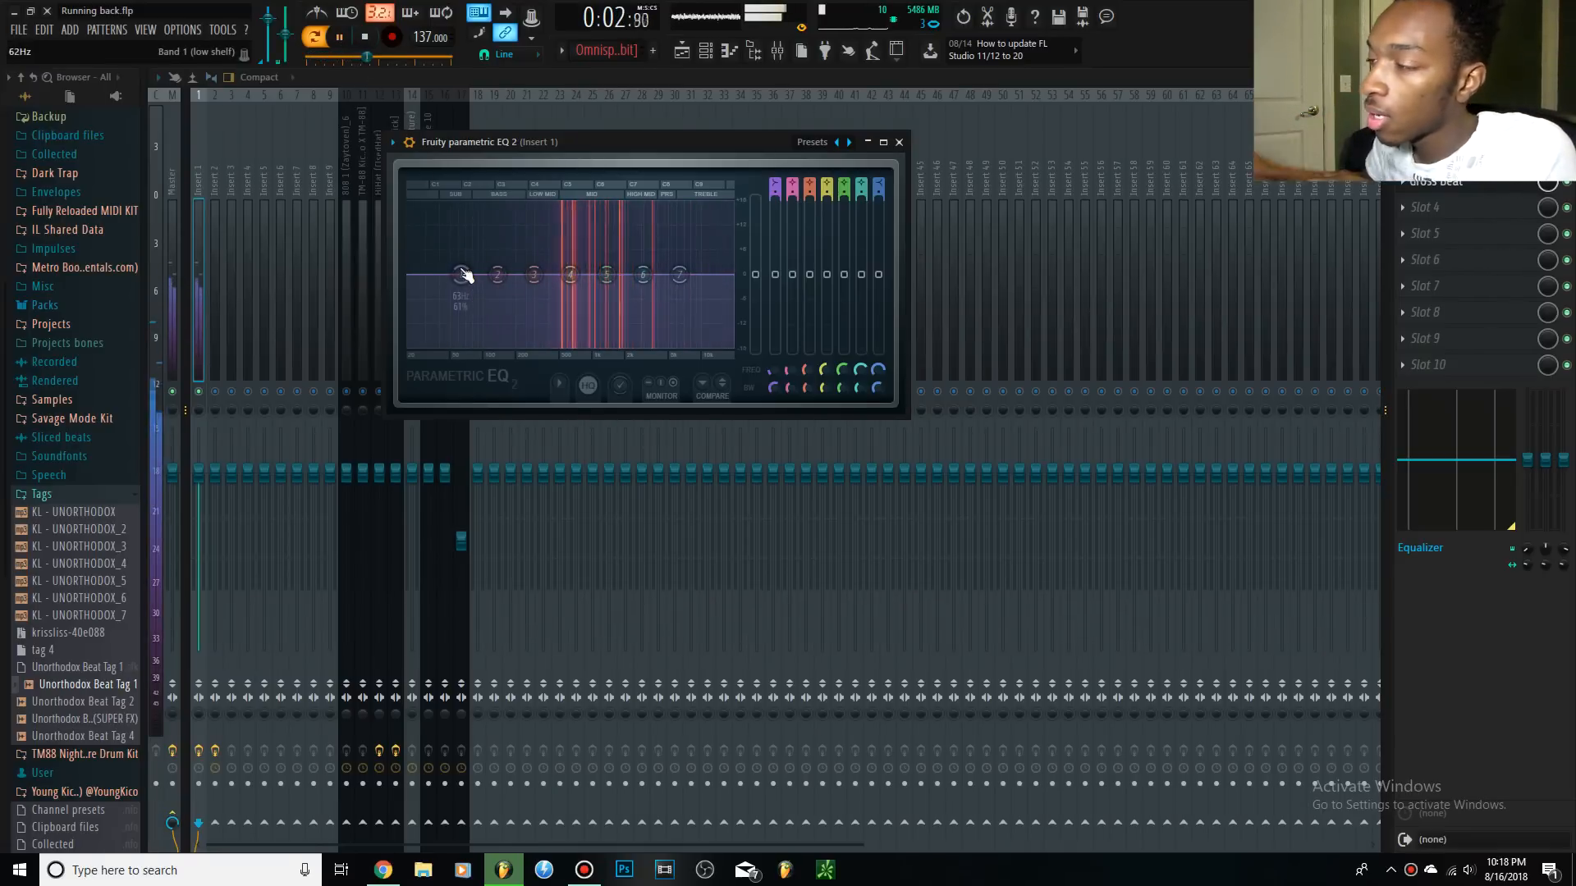
drag(464, 275, 539, 316)
drag(509, 370, 547, 353)
drag(679, 274, 709, 344)
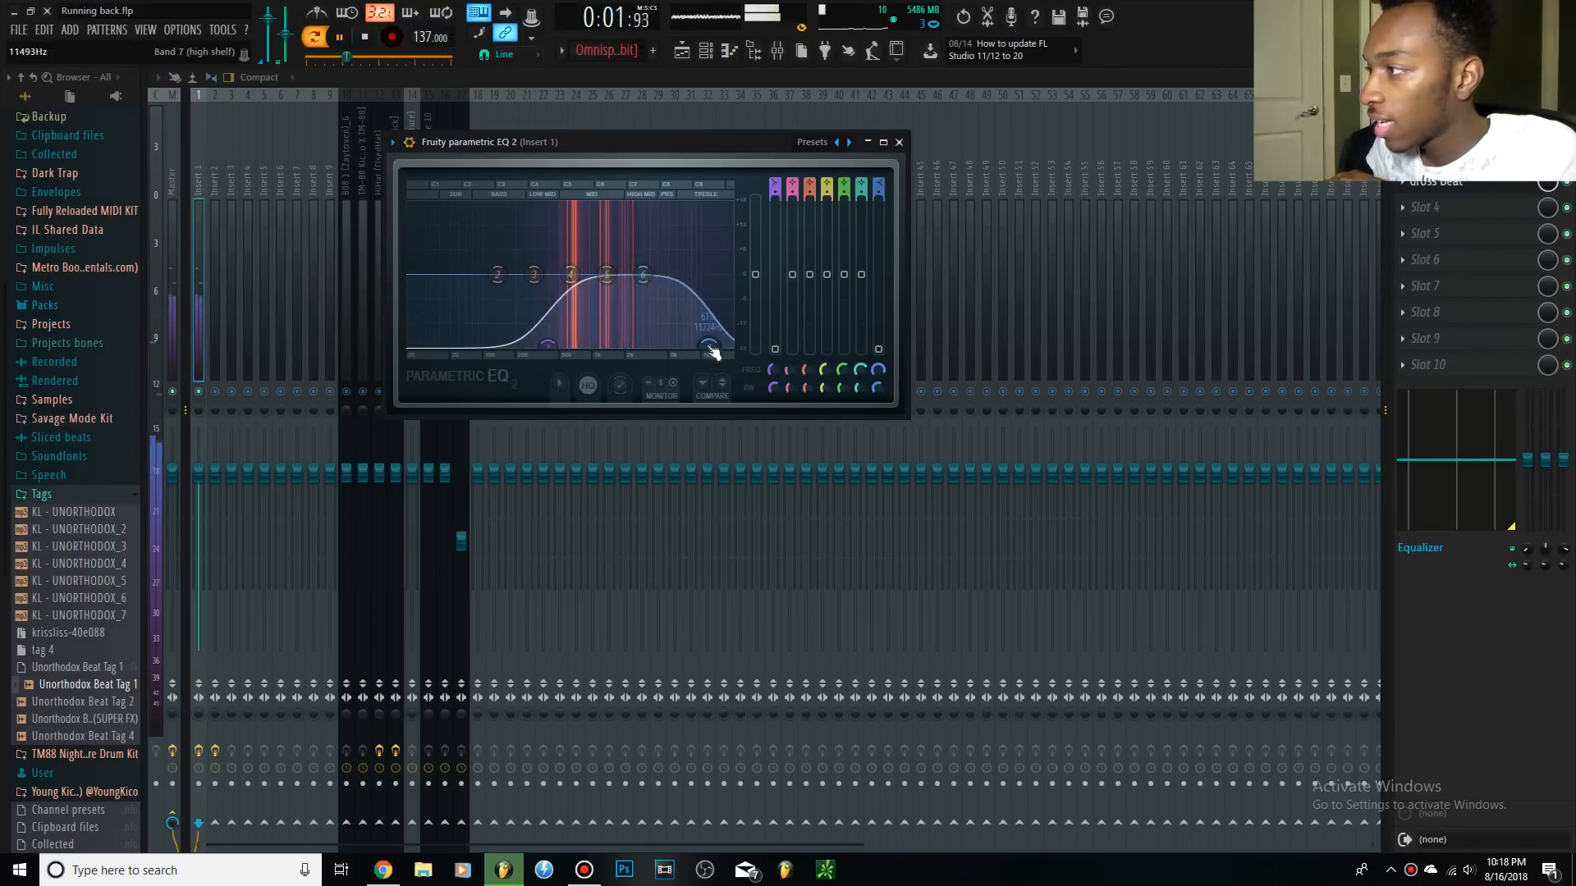
Set band 1's low cut to the Steep 8 slope, and adjust its bandwidth and cutoff just below the melody's lowest frequencies.
scroll(557, 348, down, 8)
drag(558, 348, 522, 346)
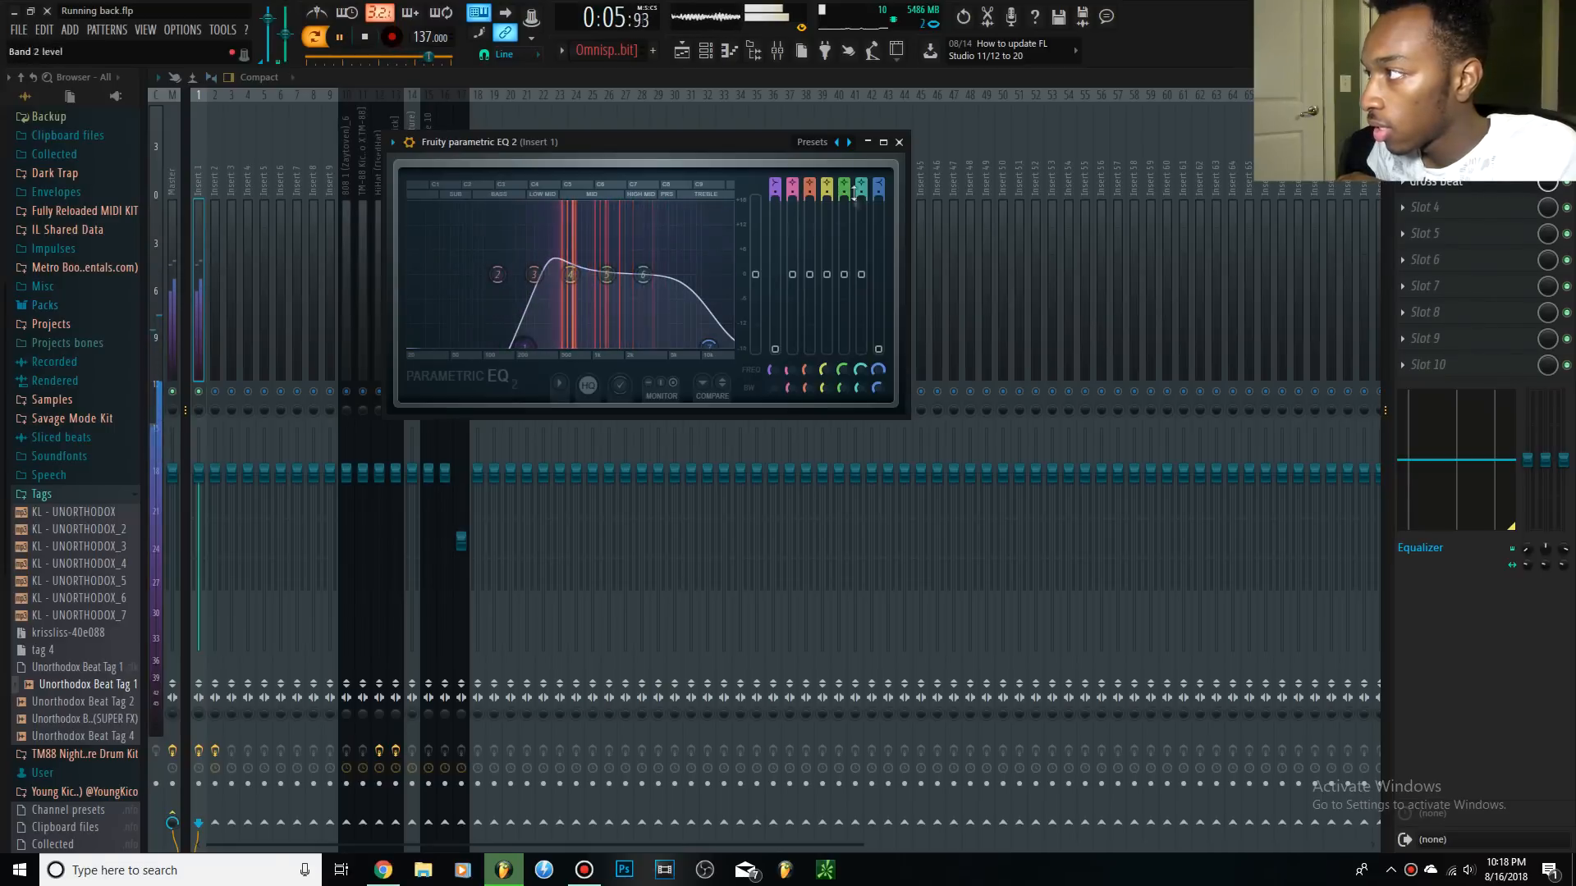
drag(775, 194, 775, 175)
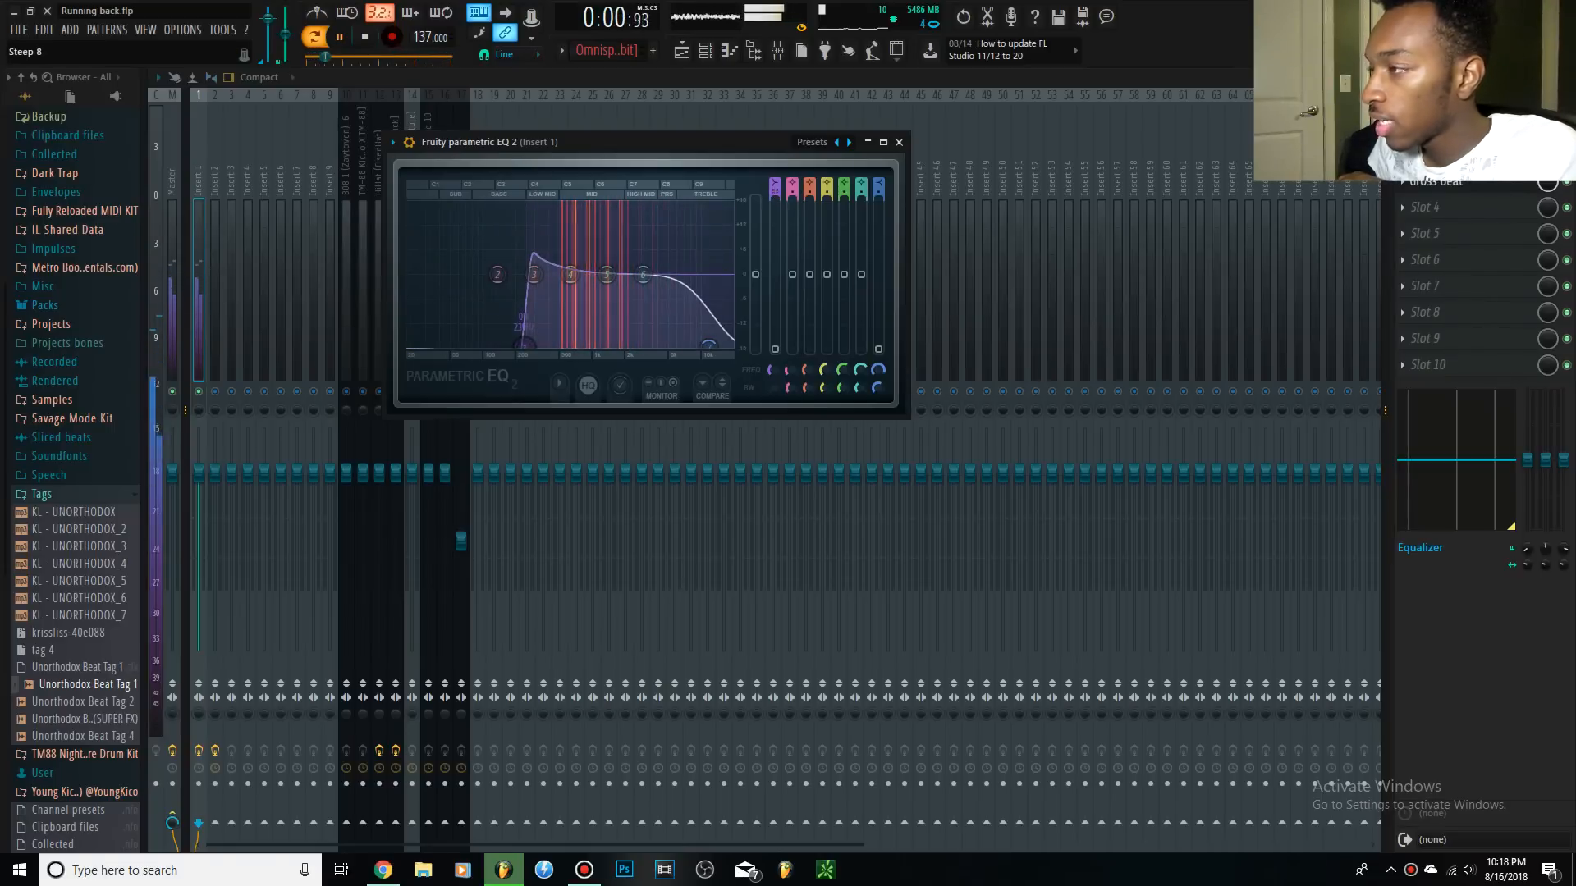
scroll(522, 345, up, 4)
right_click(522, 343)
click(523, 343)
drag(525, 345, 549, 348)
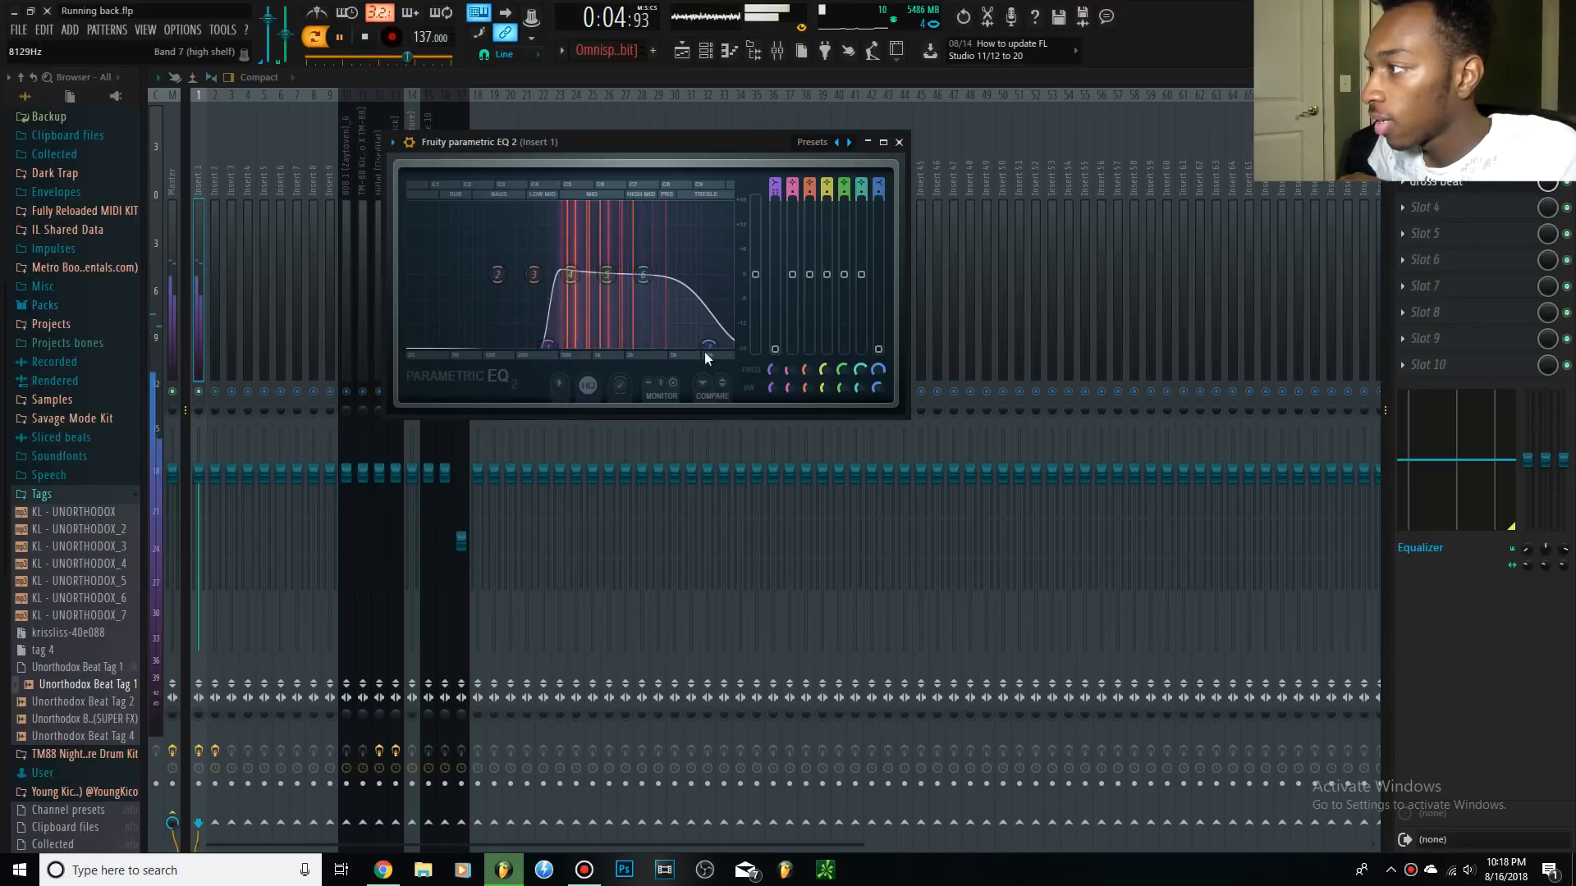
Lower band 7's cutoff and sharpen its high cut with a smooth shoulder, and close Insert 1's EQ with playback stopped.
drag(704, 352, 692, 353)
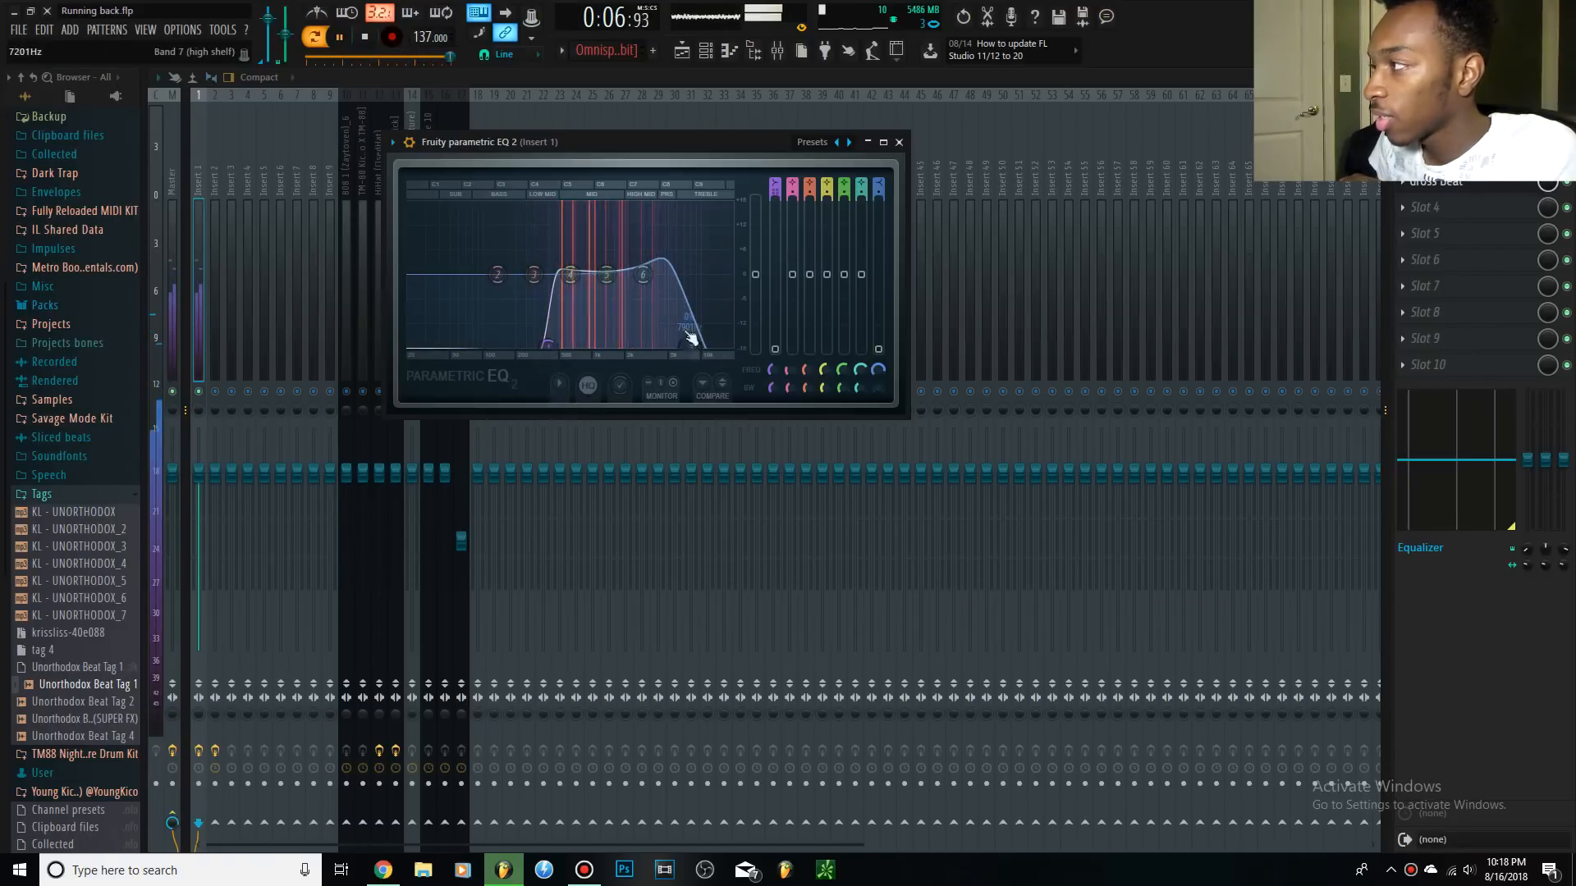
scroll(692, 353, up, 3)
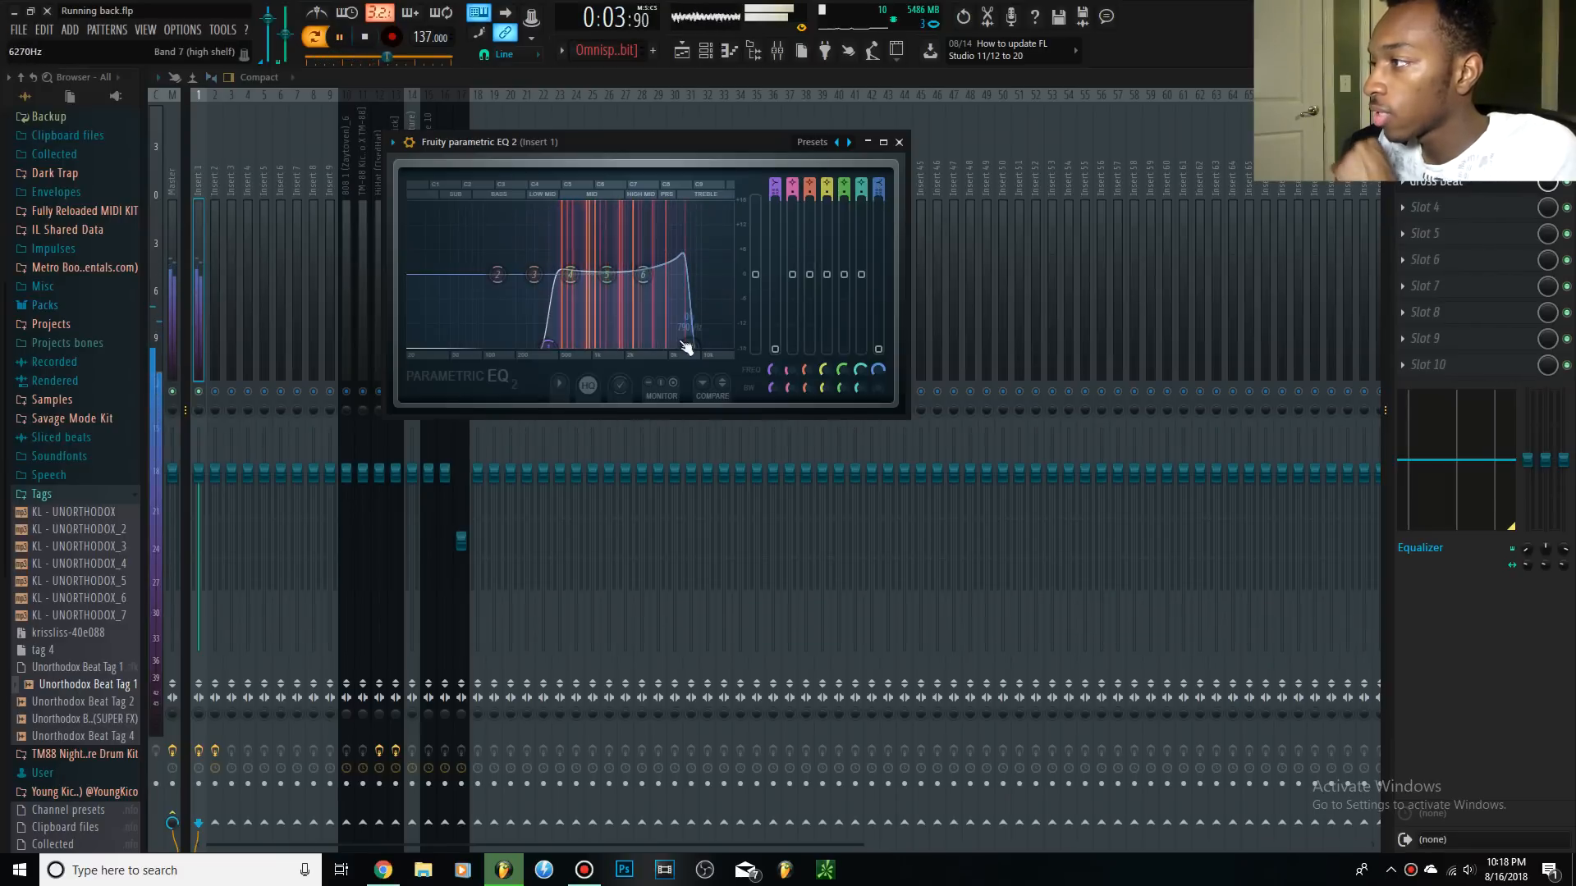
drag(689, 341, 694, 343)
key(space)
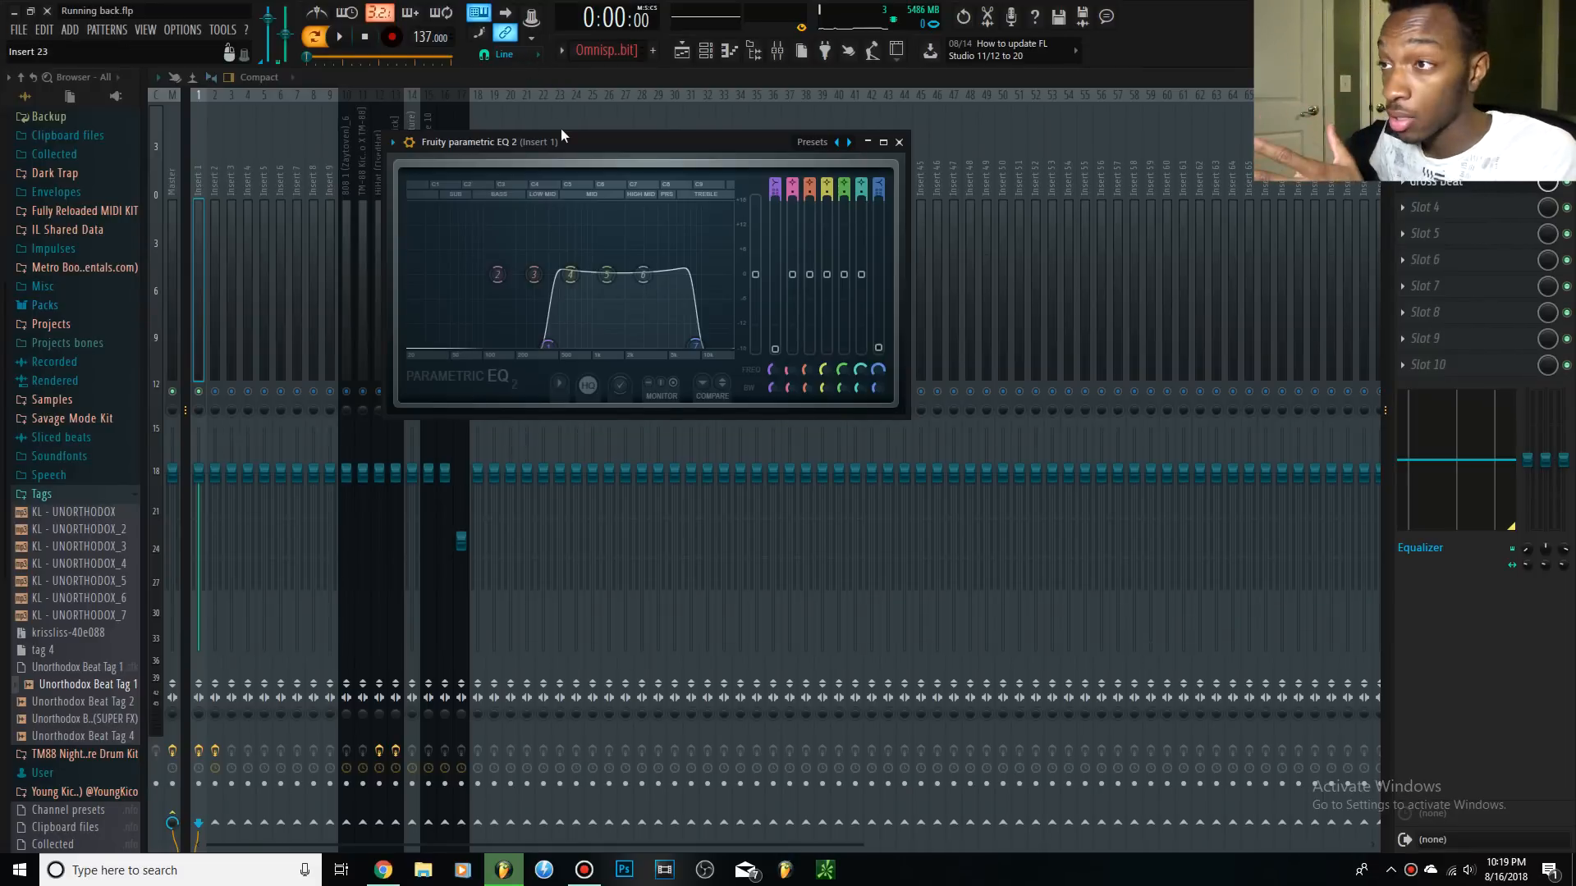
click(899, 142)
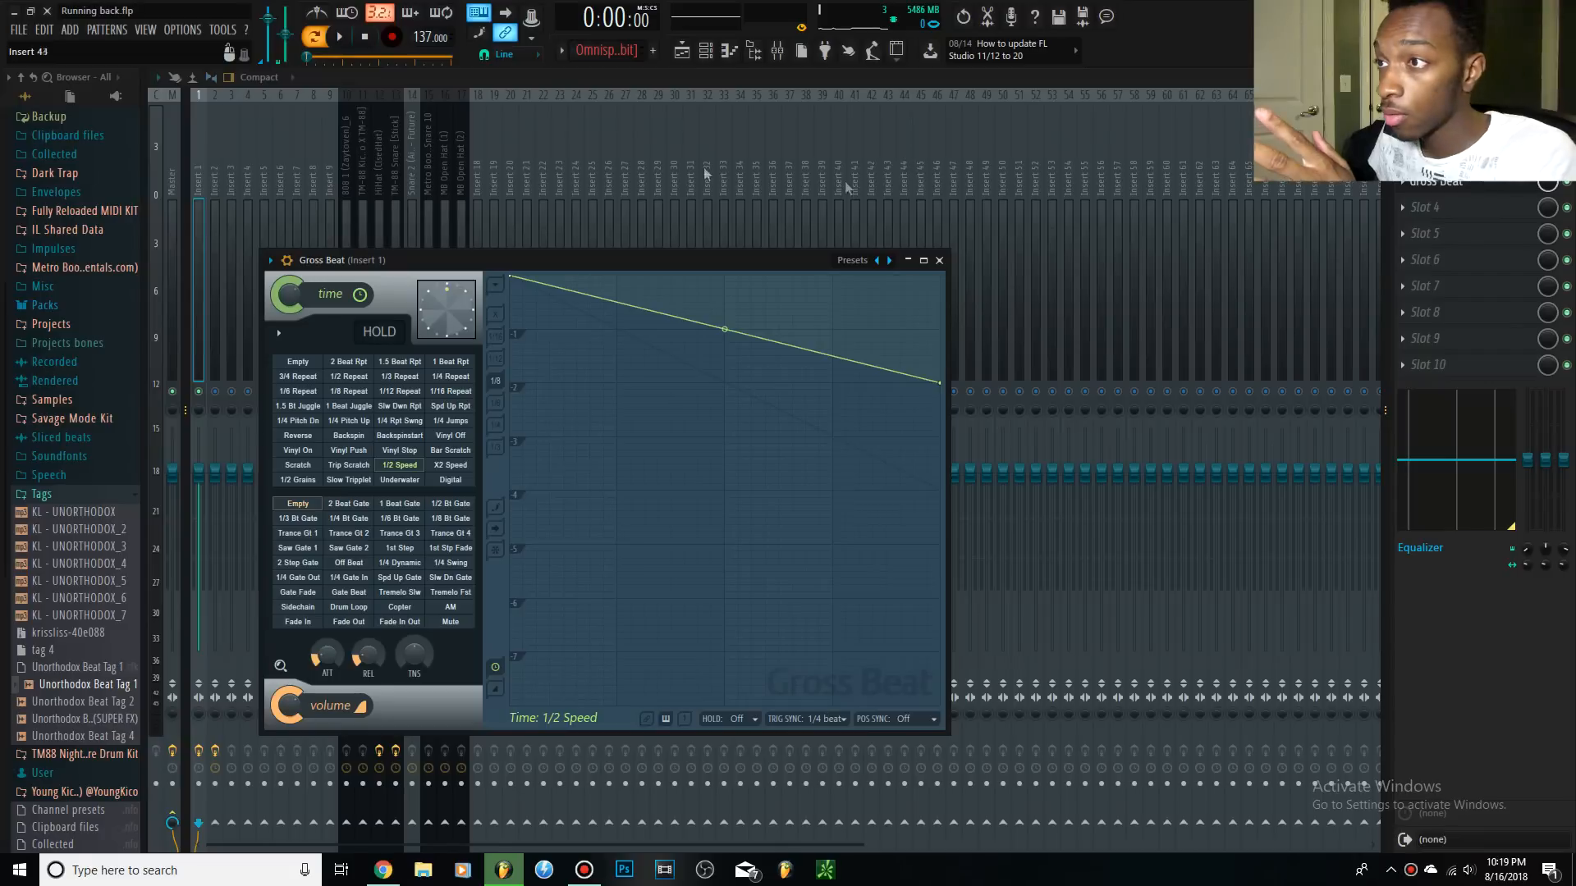
Select and solo mixer track Insert 2, and switch to the Container pattern.
click(212, 184)
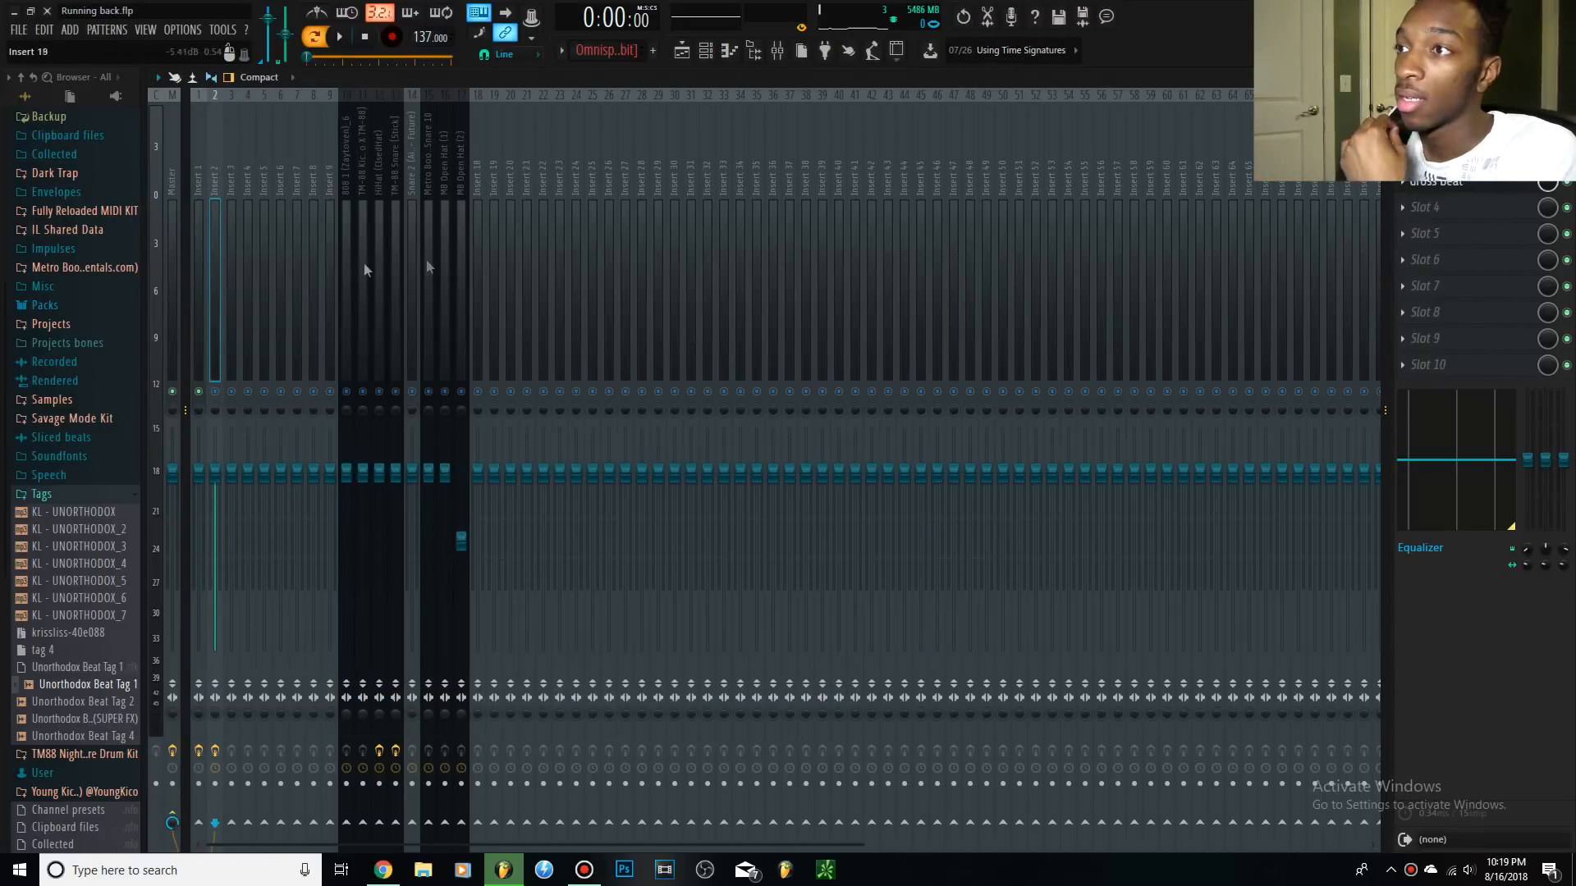
click(562, 51)
click(611, 89)
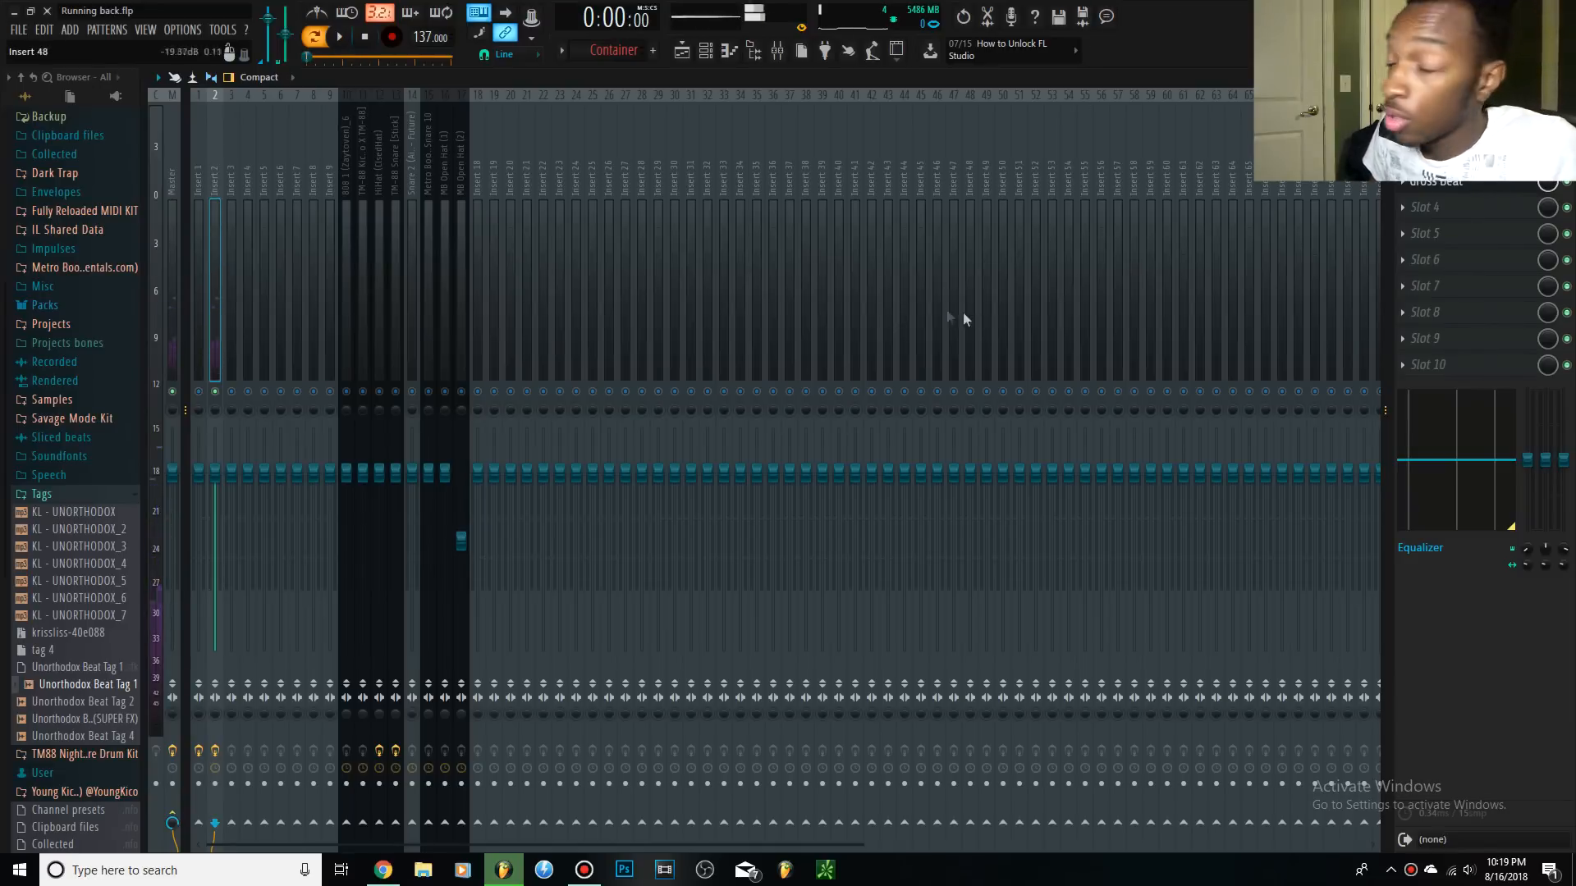
Load Fruity Parametric EQ 2 into effect slot 2 of Insert 2.
click(1444, 154)
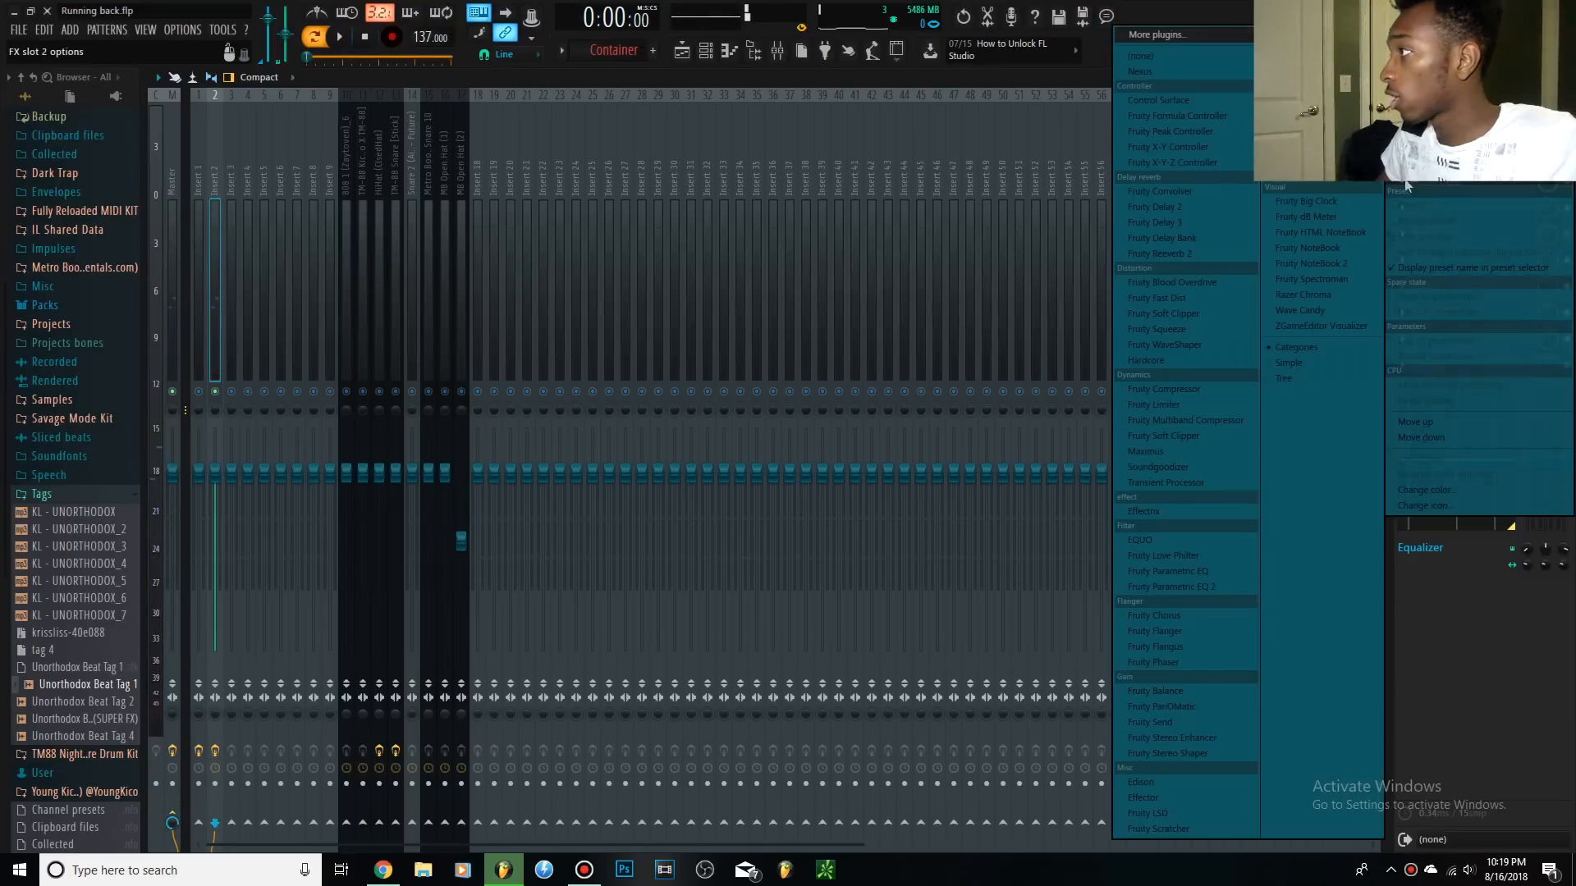
click(1229, 583)
scroll(1508, 371, up, 1)
scroll(1502, 376, down, 1)
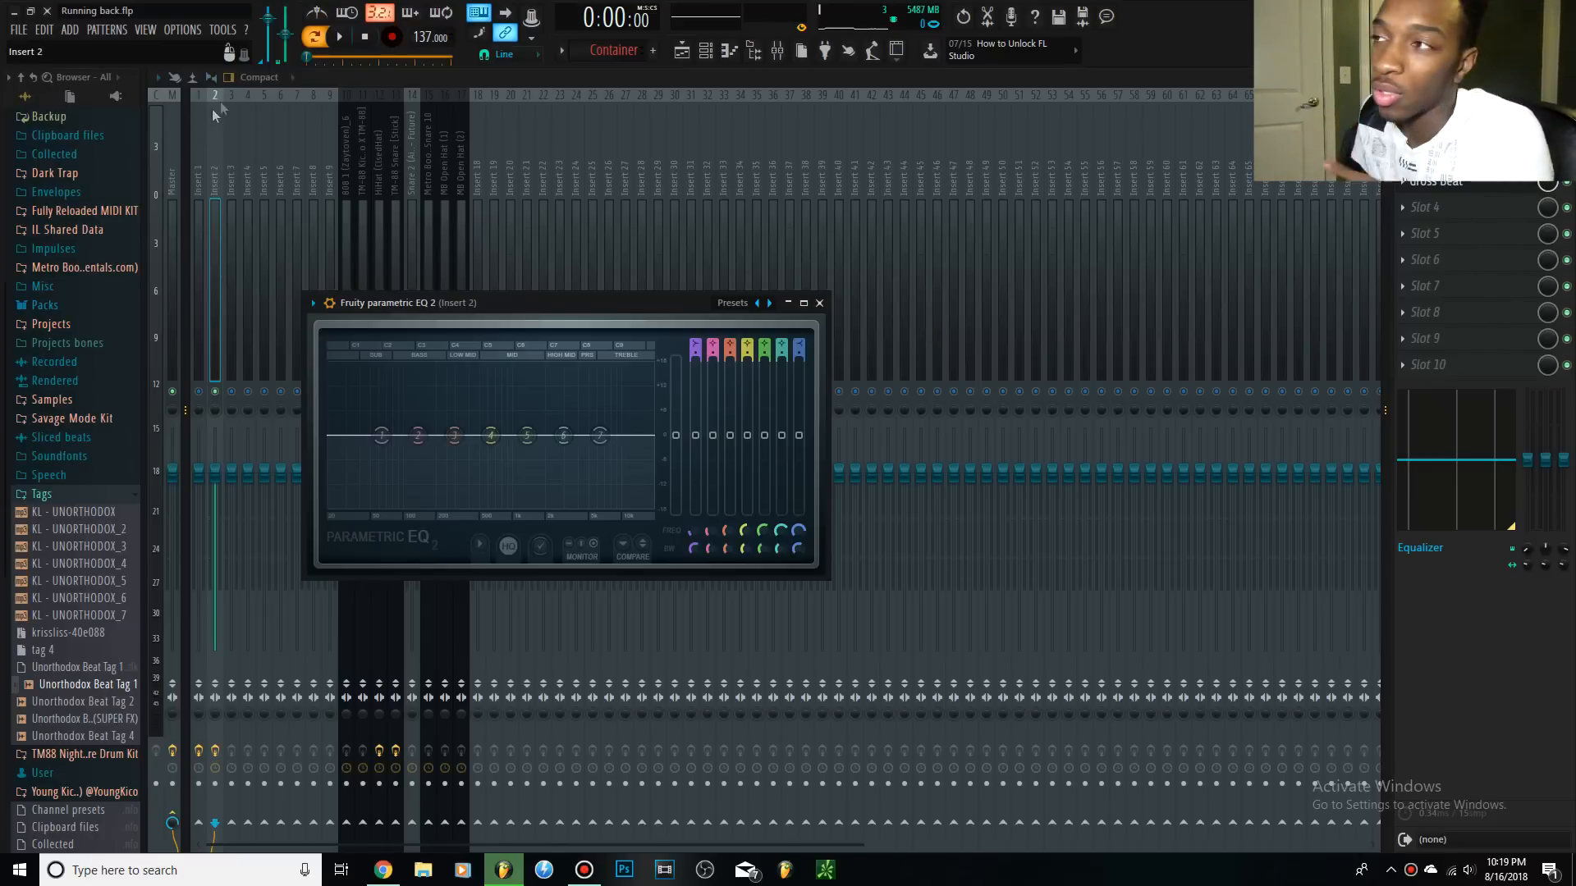
Play the Container pattern and shape band 1 into a steep low cut at -18 dB below the melody's frequencies.
click(349, 42)
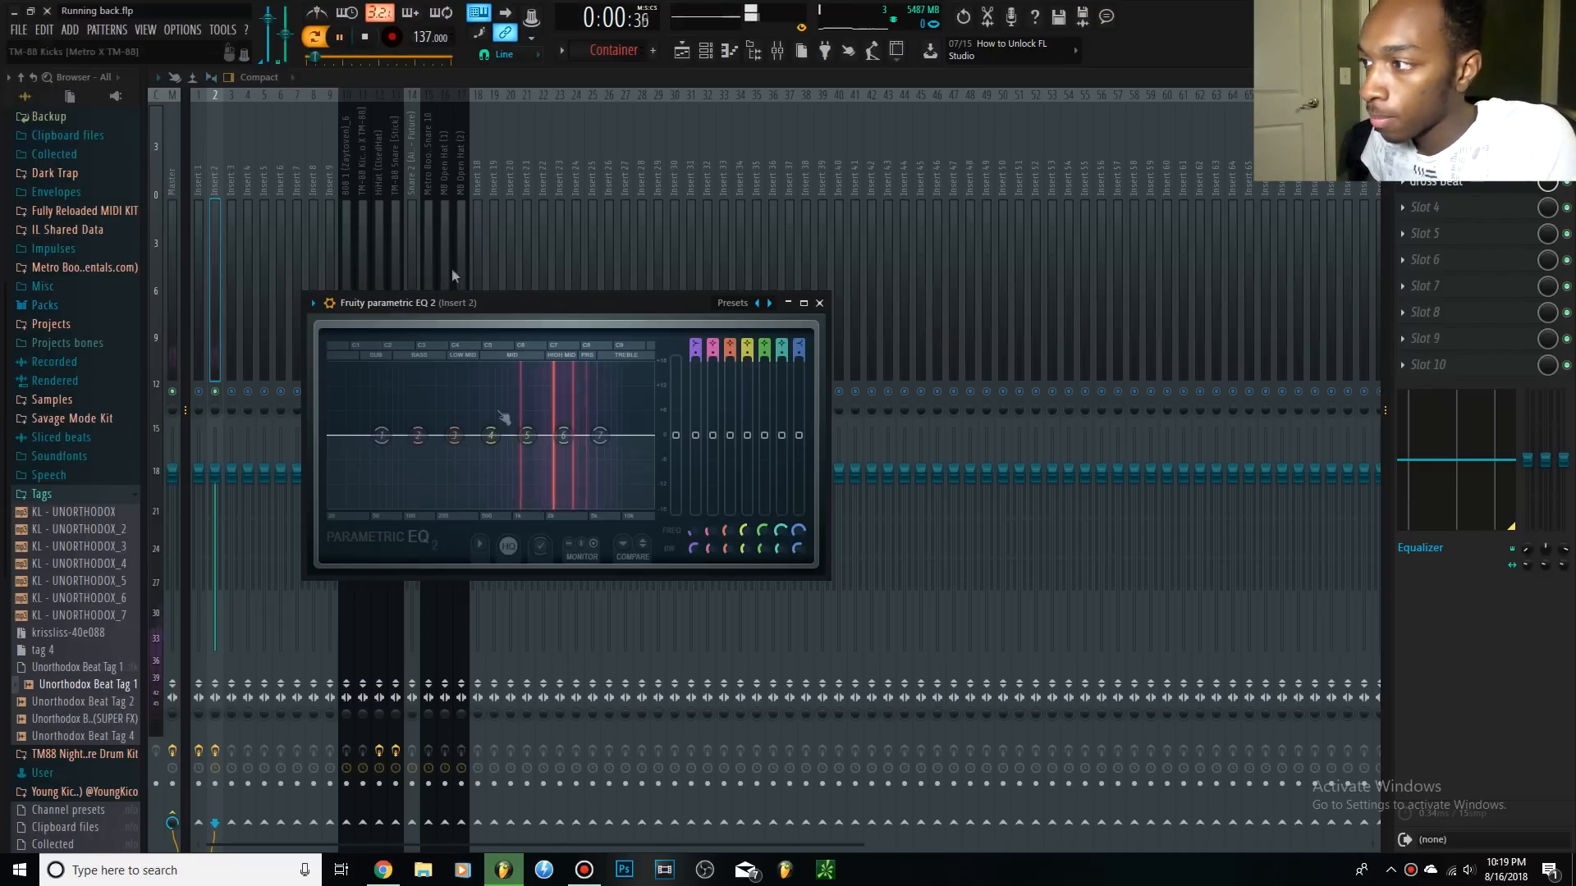
drag(384, 425, 476, 505)
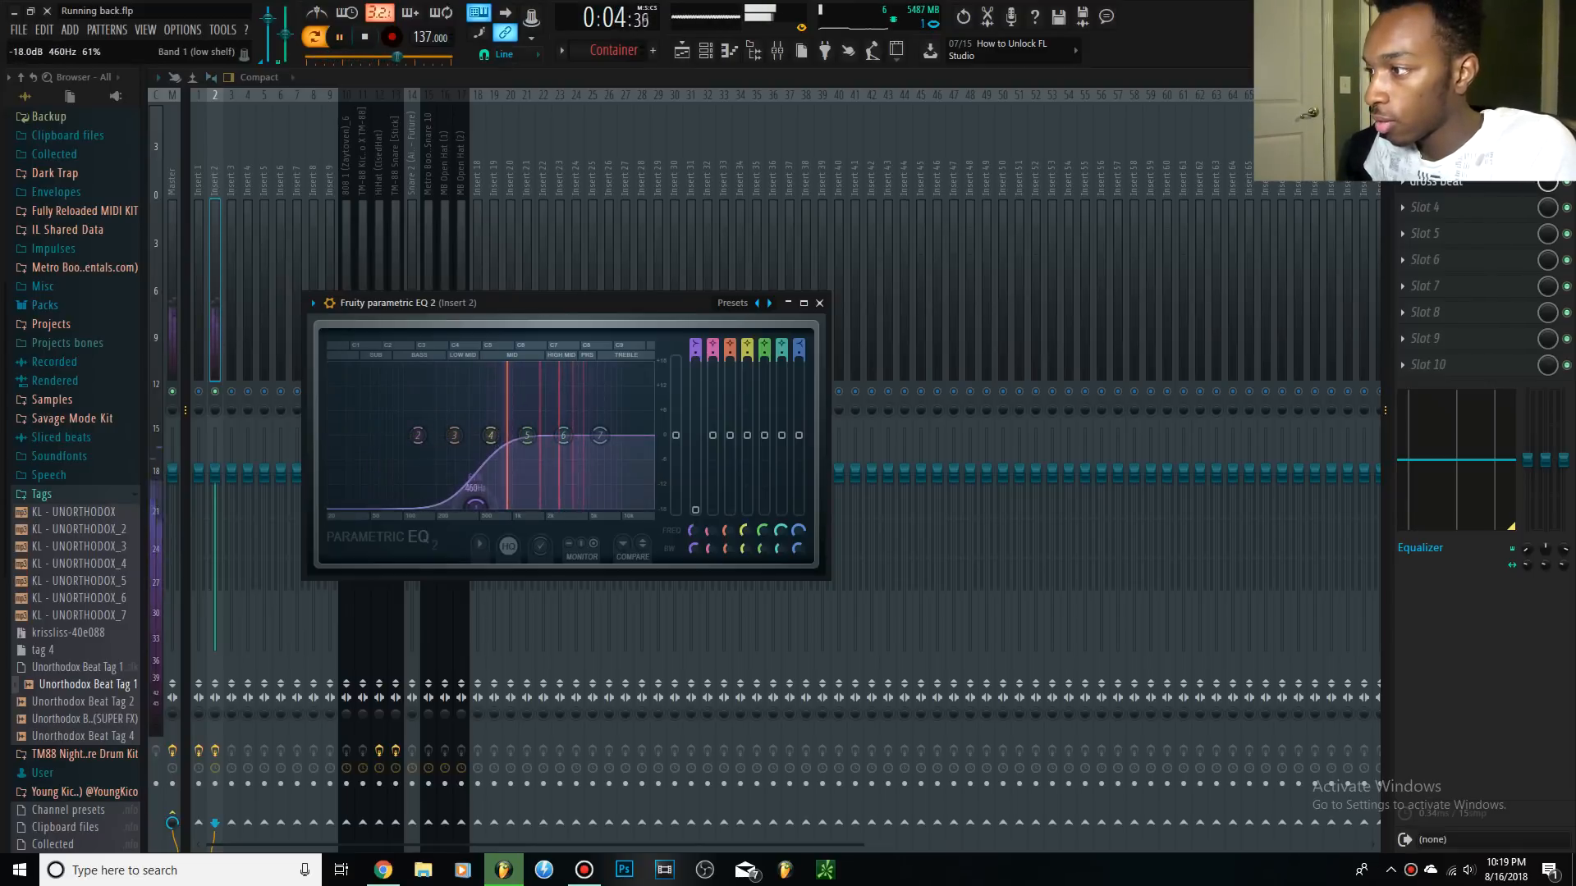
drag(695, 354, 695, 324)
scroll(479, 503, down, 4)
drag(478, 504, 489, 506)
Pull band 7 fully down, steepen its slope and lower its cutoff to remove Insert 2's highs.
drag(600, 435, 619, 505)
drag(798, 354, 798, 326)
drag(616, 510, 597, 504)
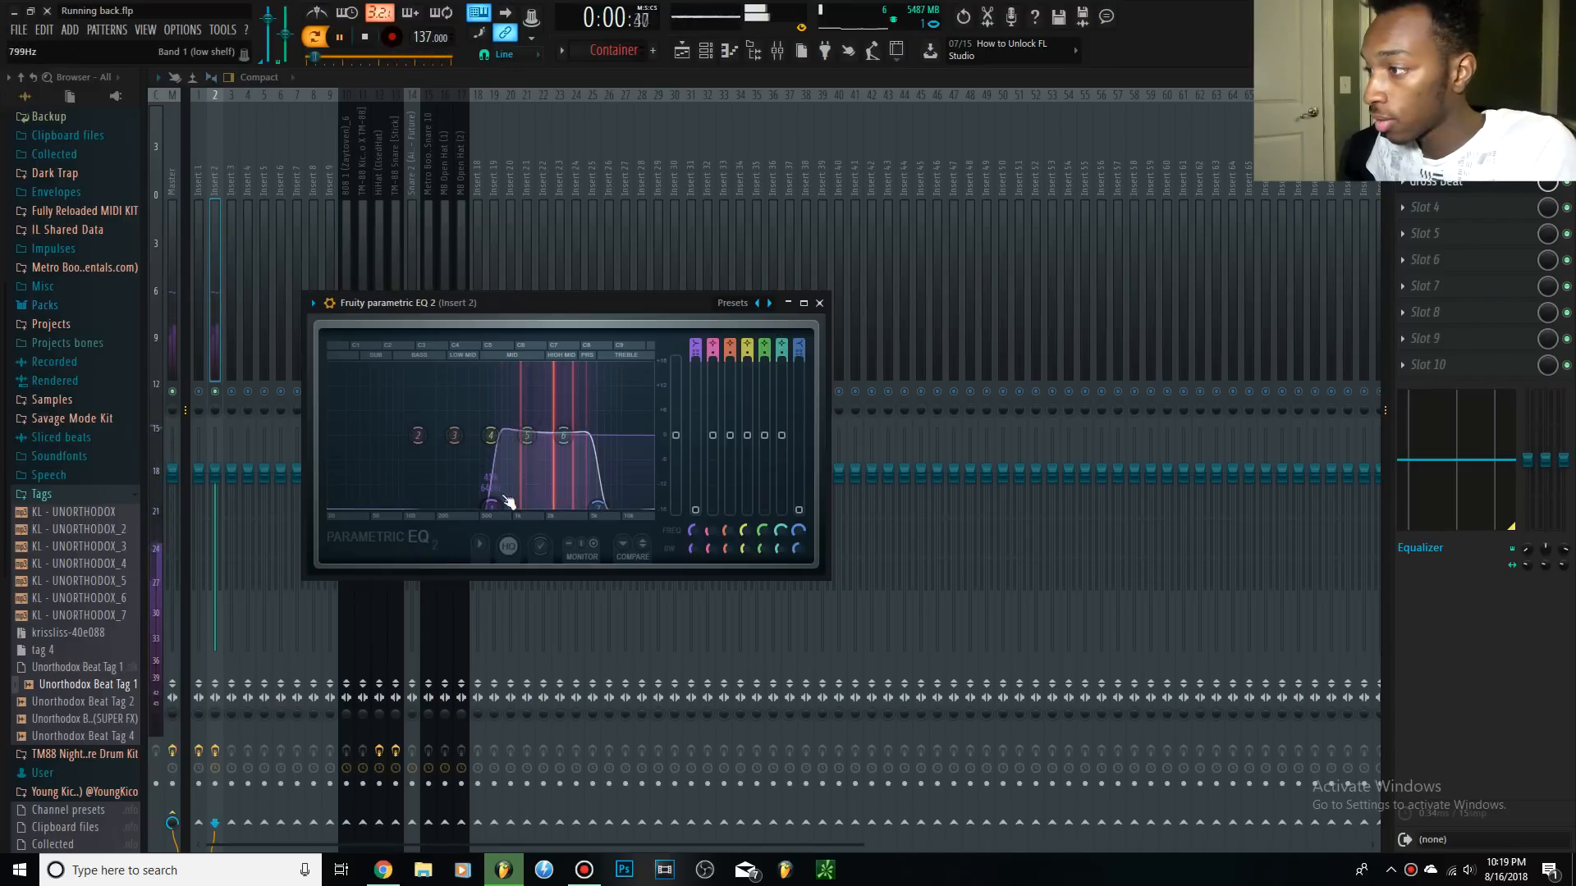
Fine-tune band 1's low-cut frequency on Insert 2 and unmute Insert 1 with playback stopped.
drag(491, 492, 505, 504)
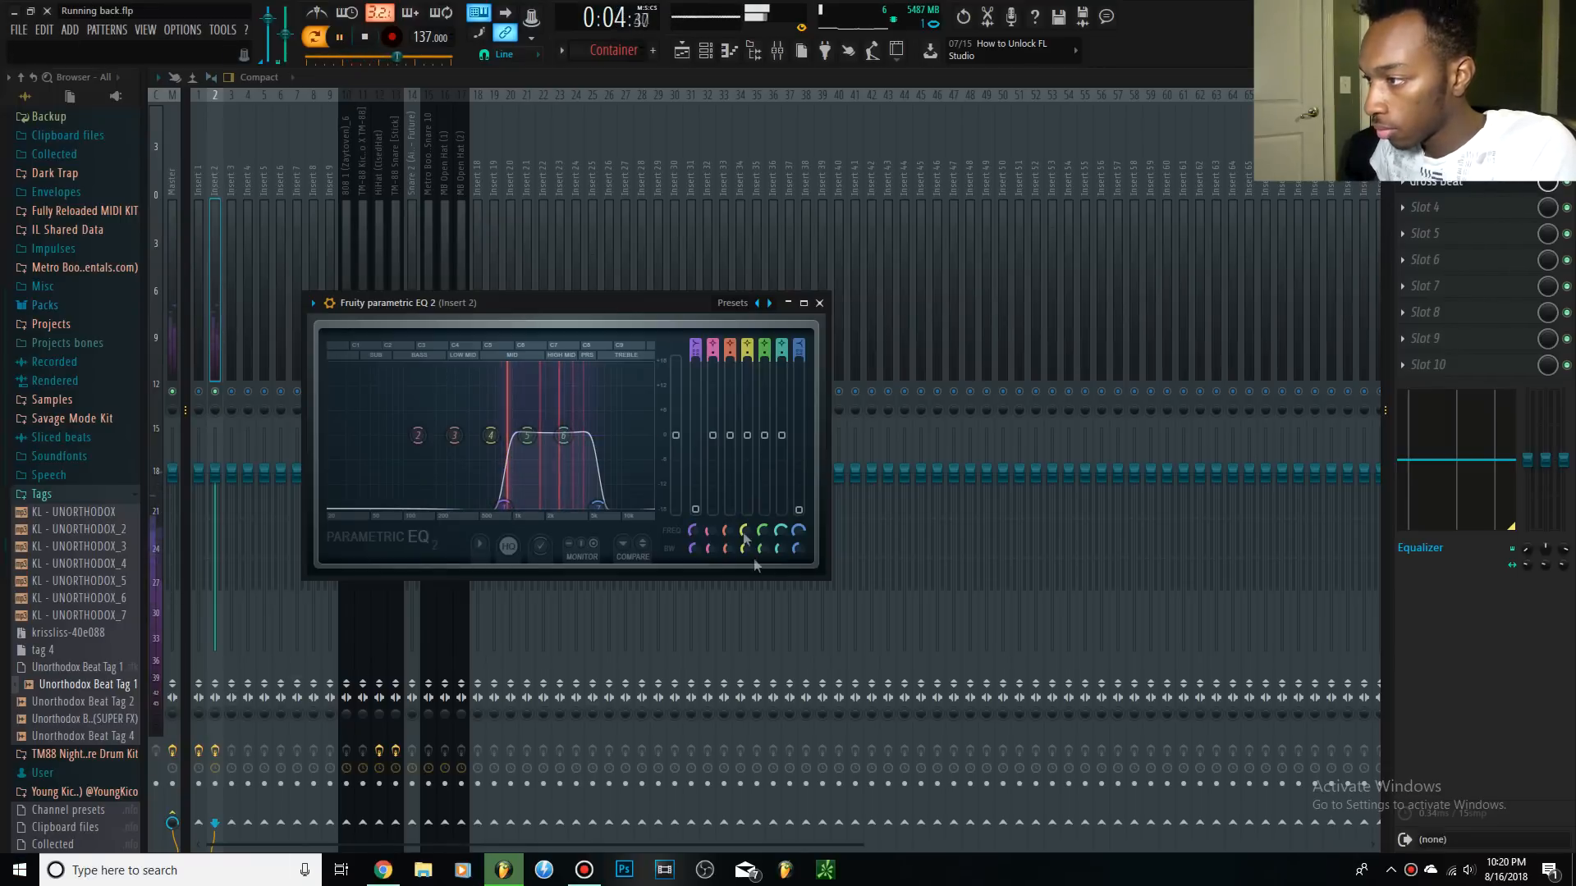
drag(504, 504, 492, 489)
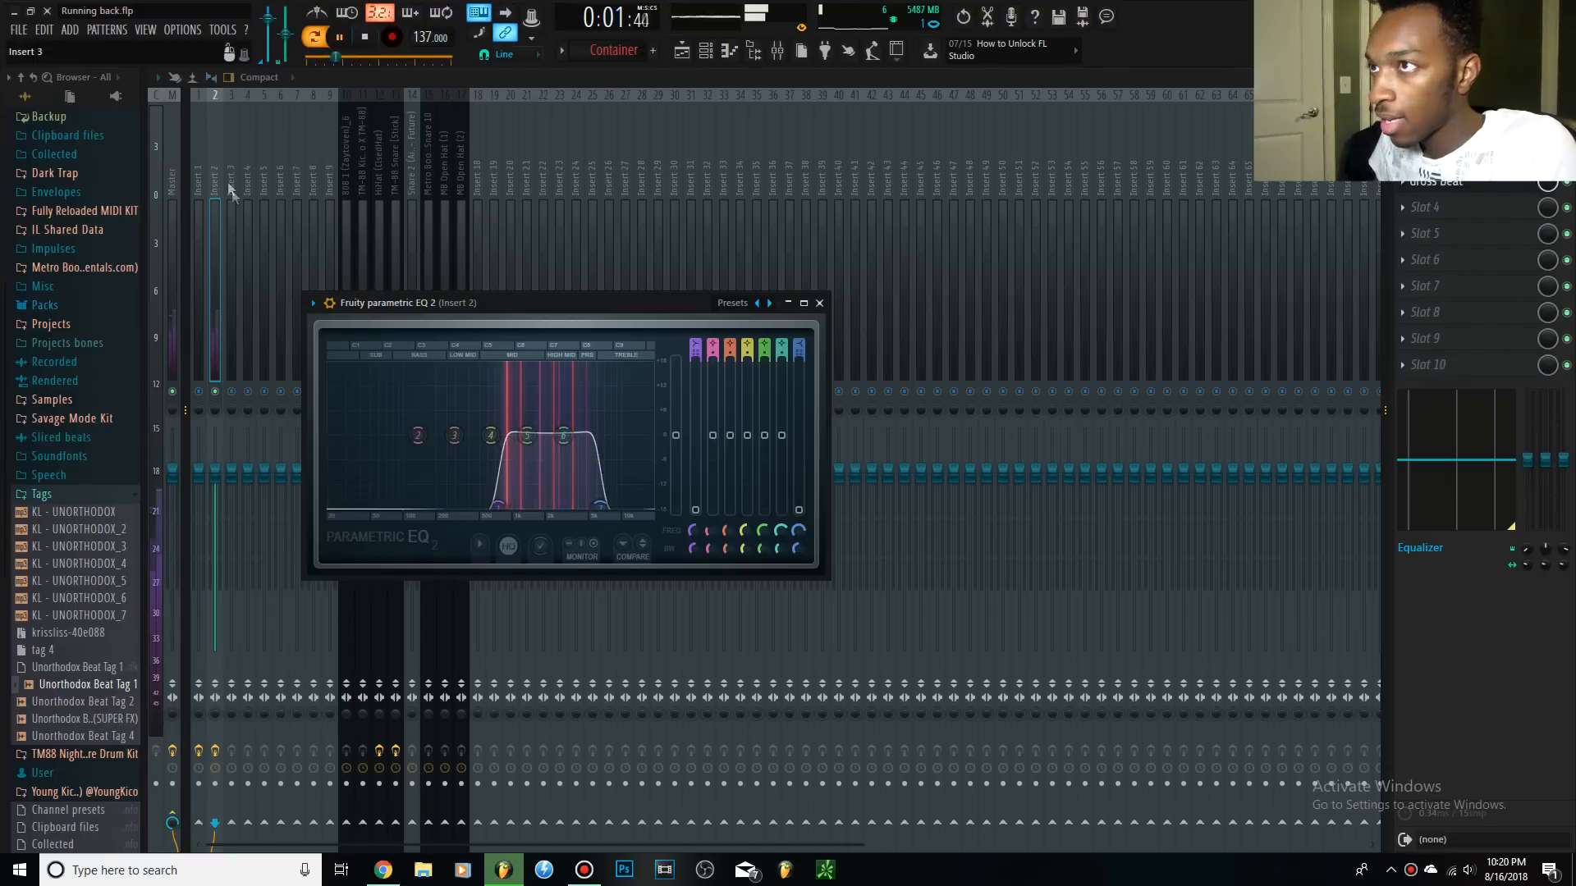
click(367, 39)
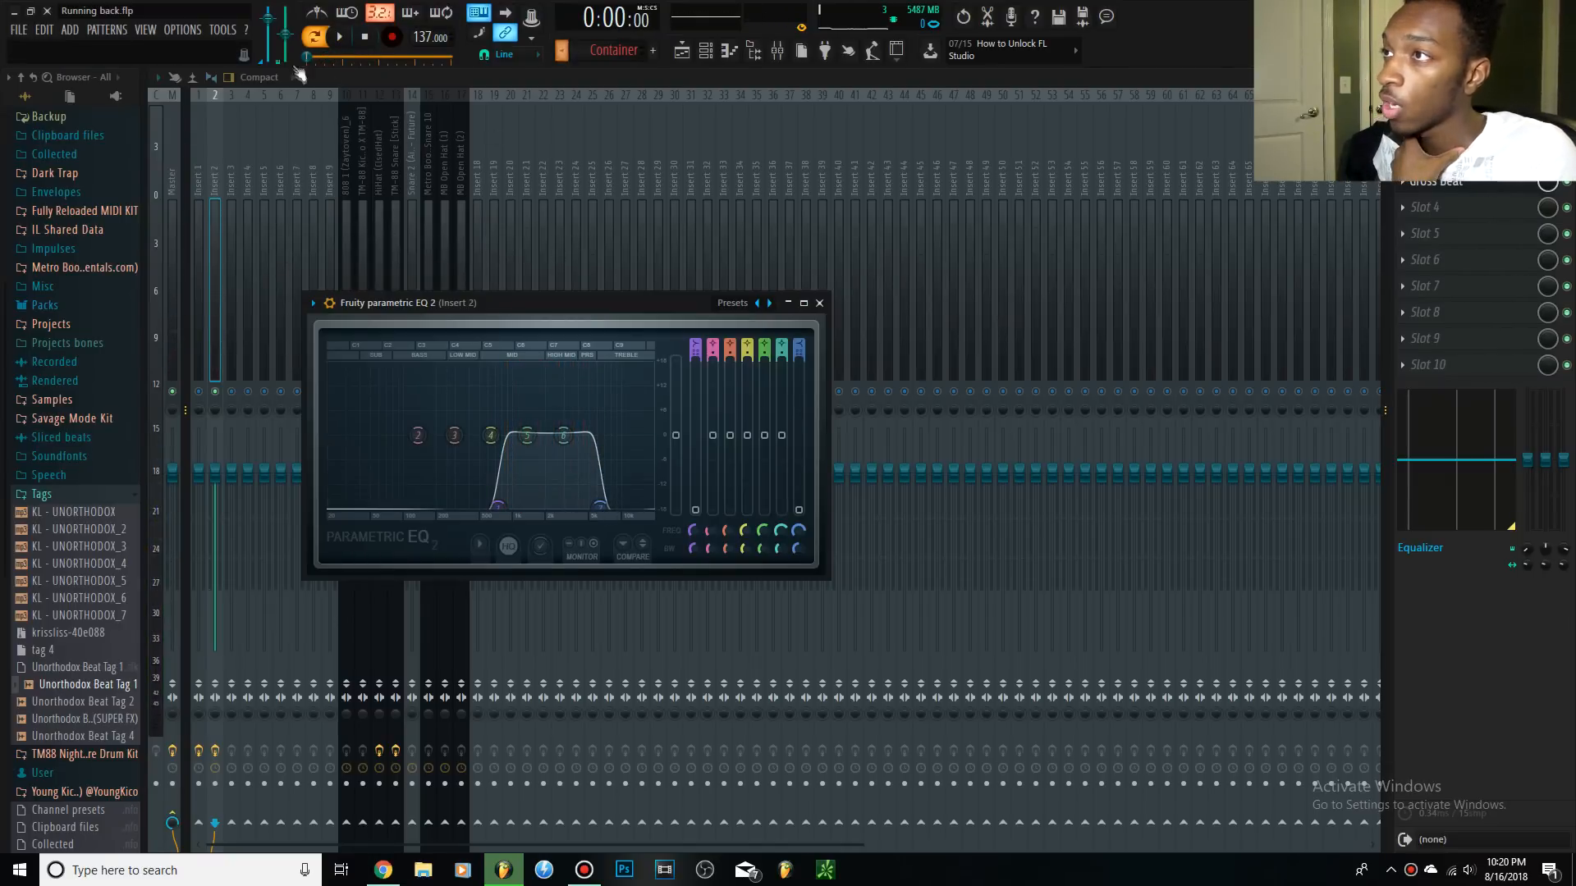
click(199, 392)
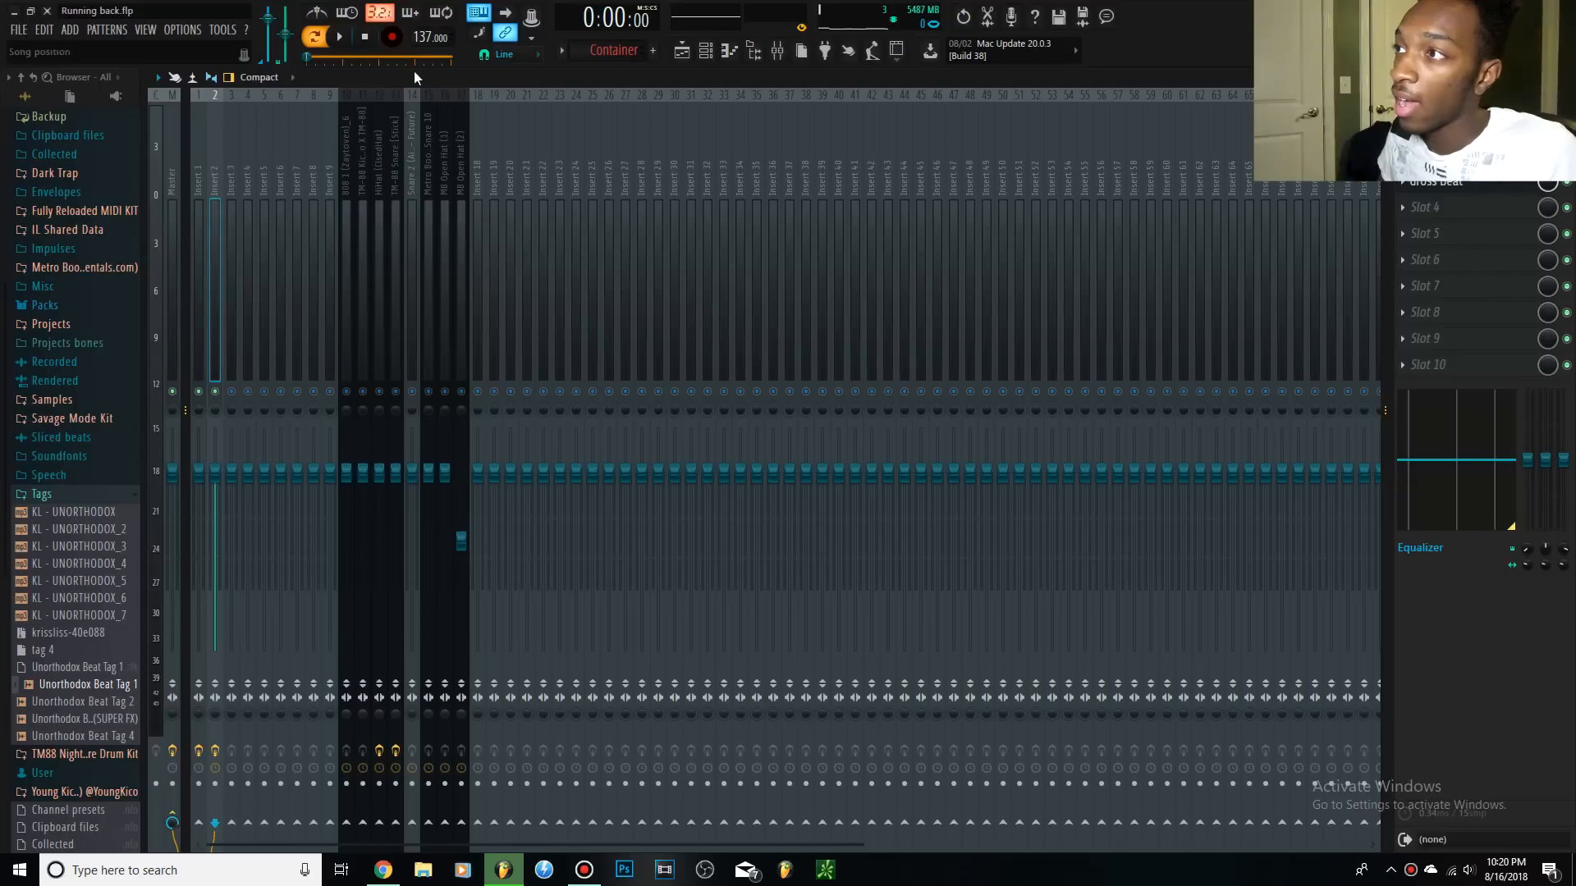
Switch playback to song mode and play playlist bars 9 to 12 with the mixer shown.
key(space)
key(space)
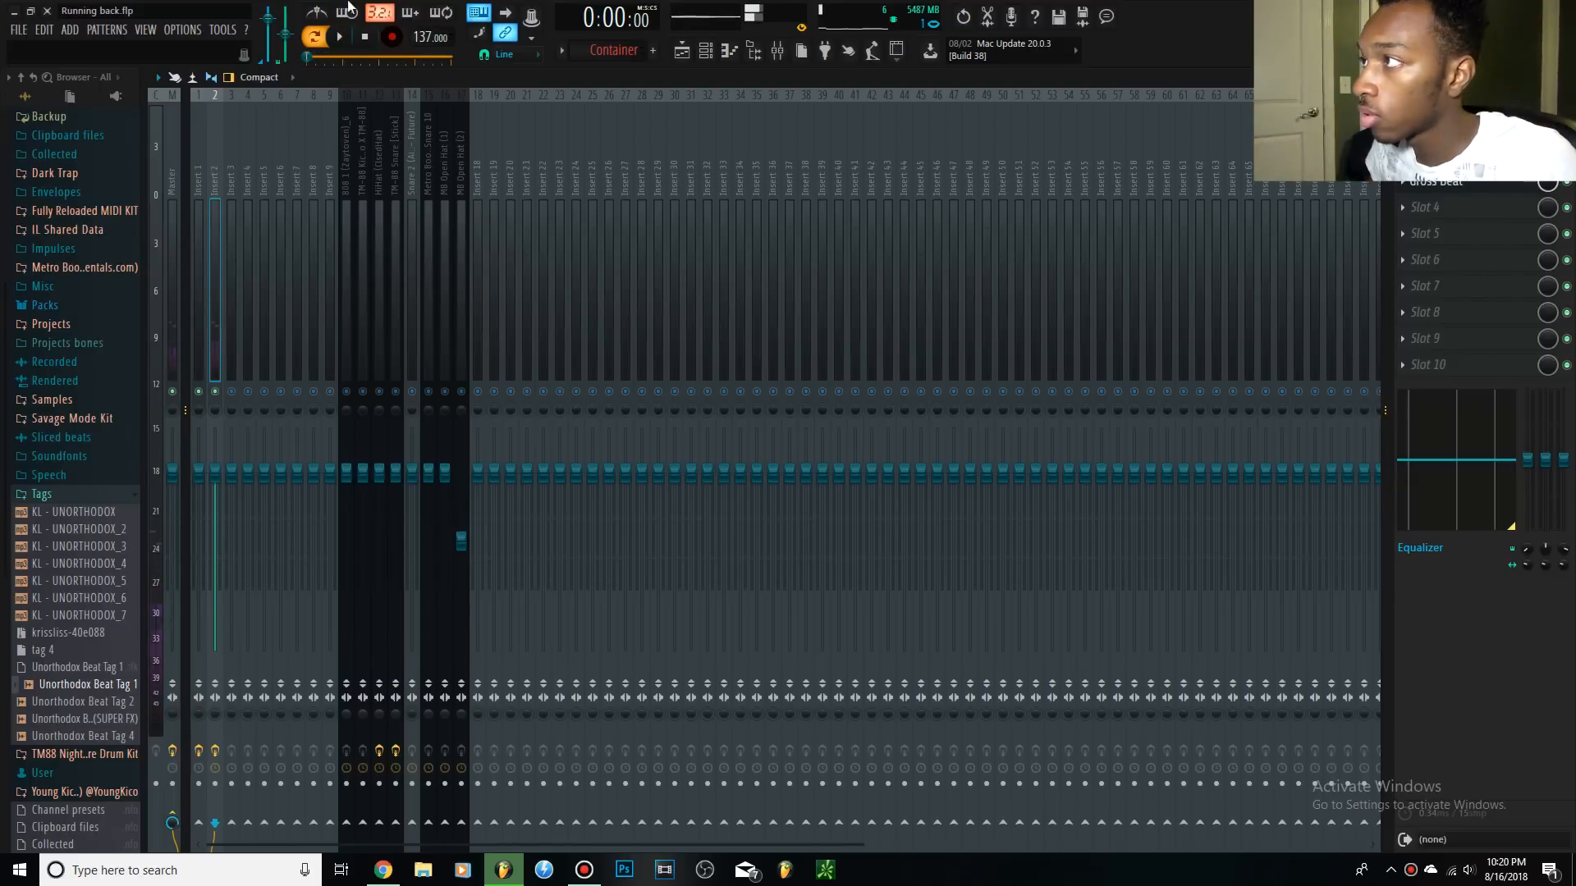
click(685, 53)
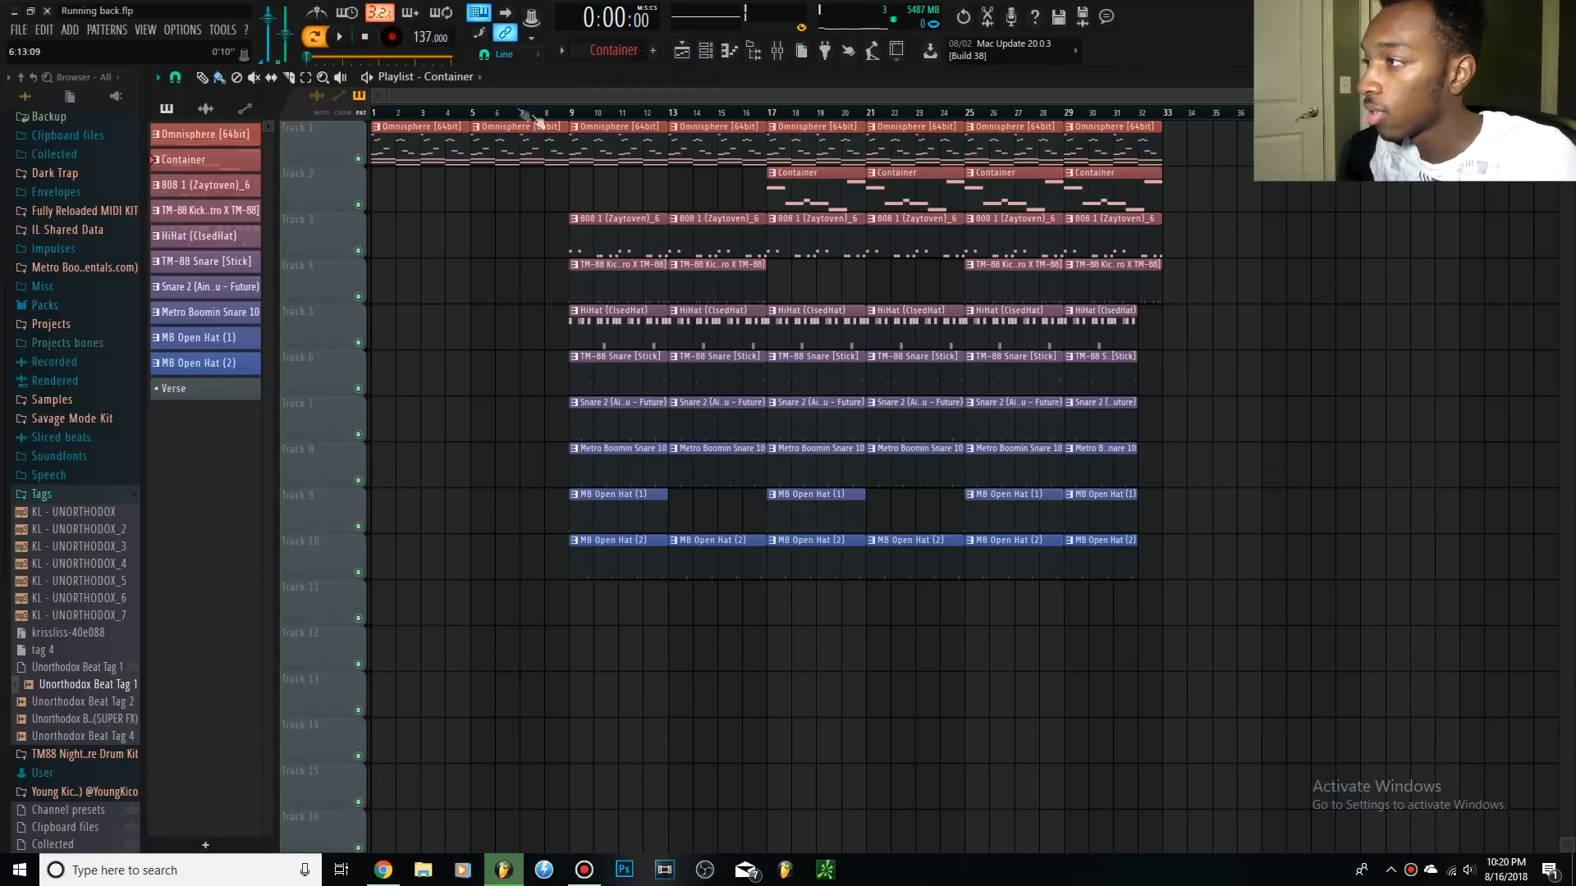
drag(581, 110, 673, 110)
click(315, 37)
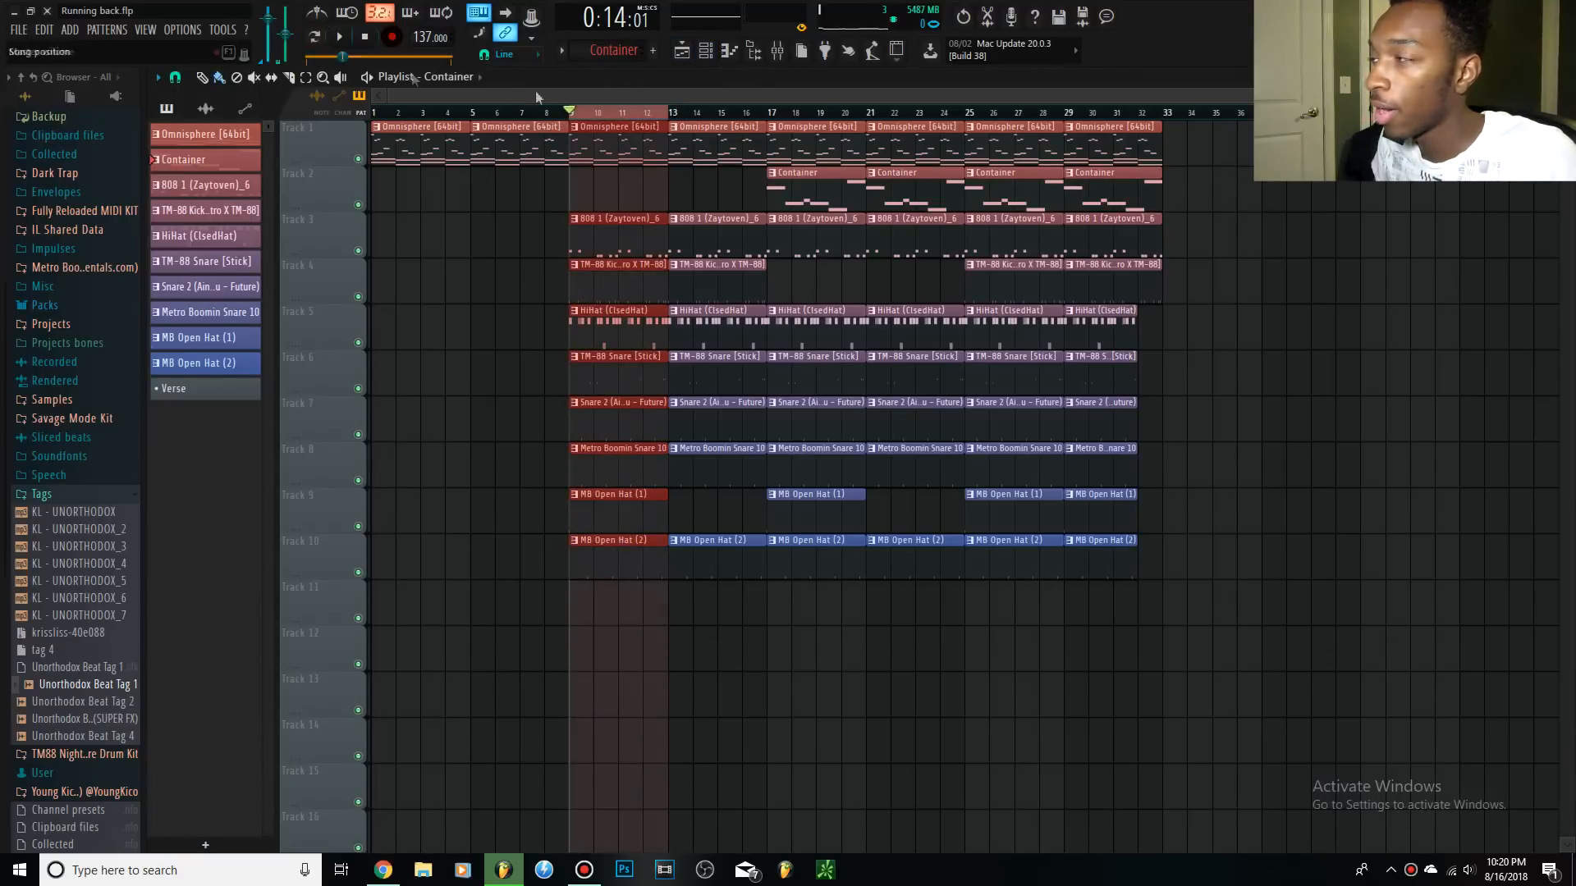
click(777, 51)
key(space)
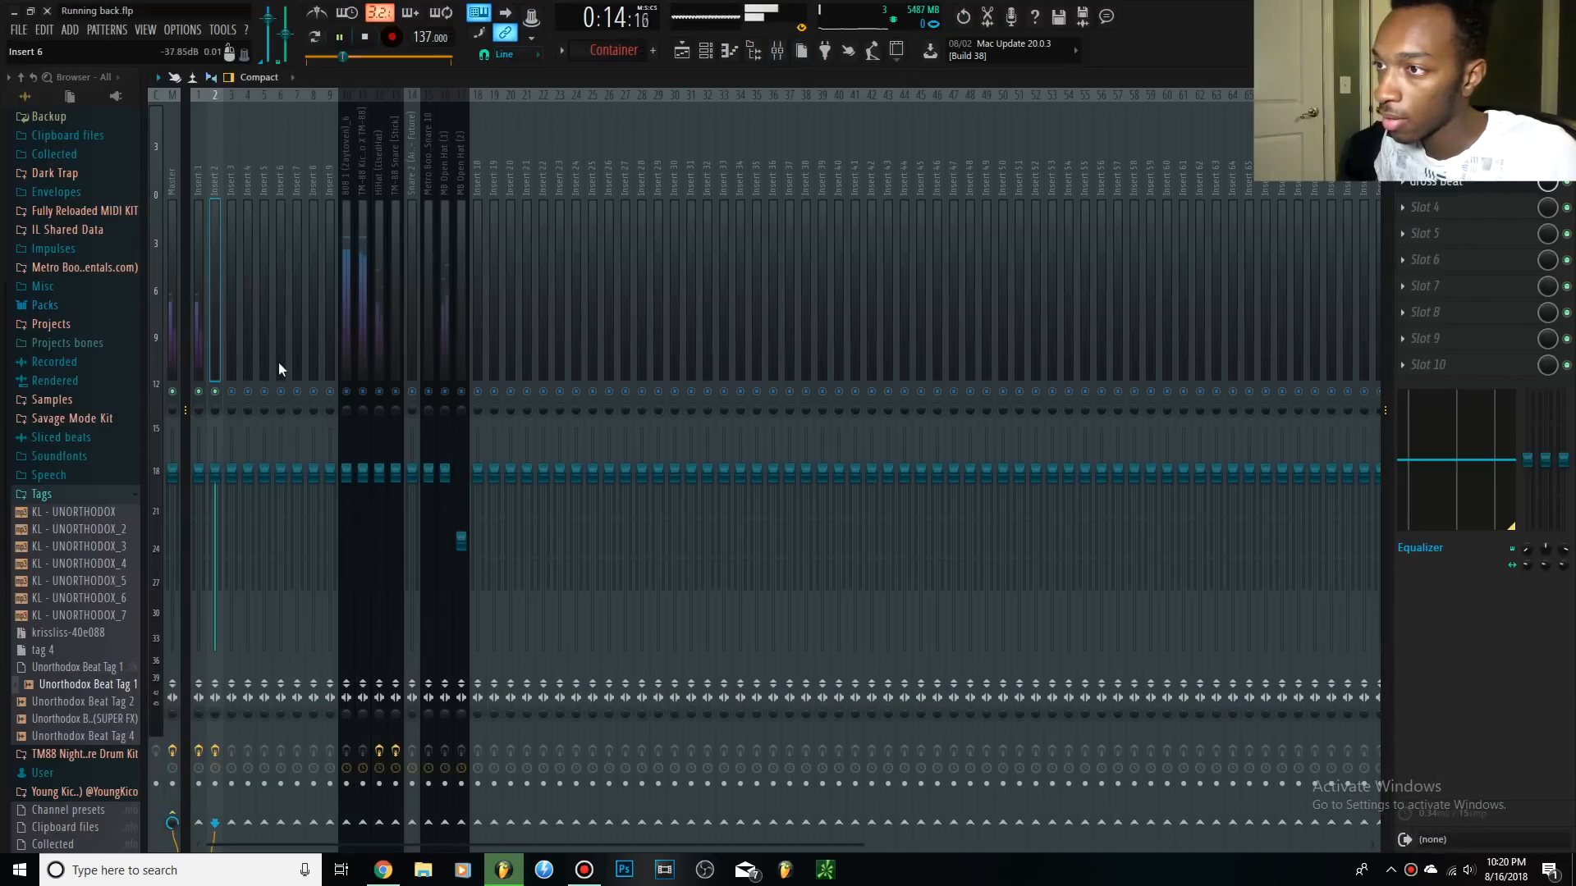
key(space)
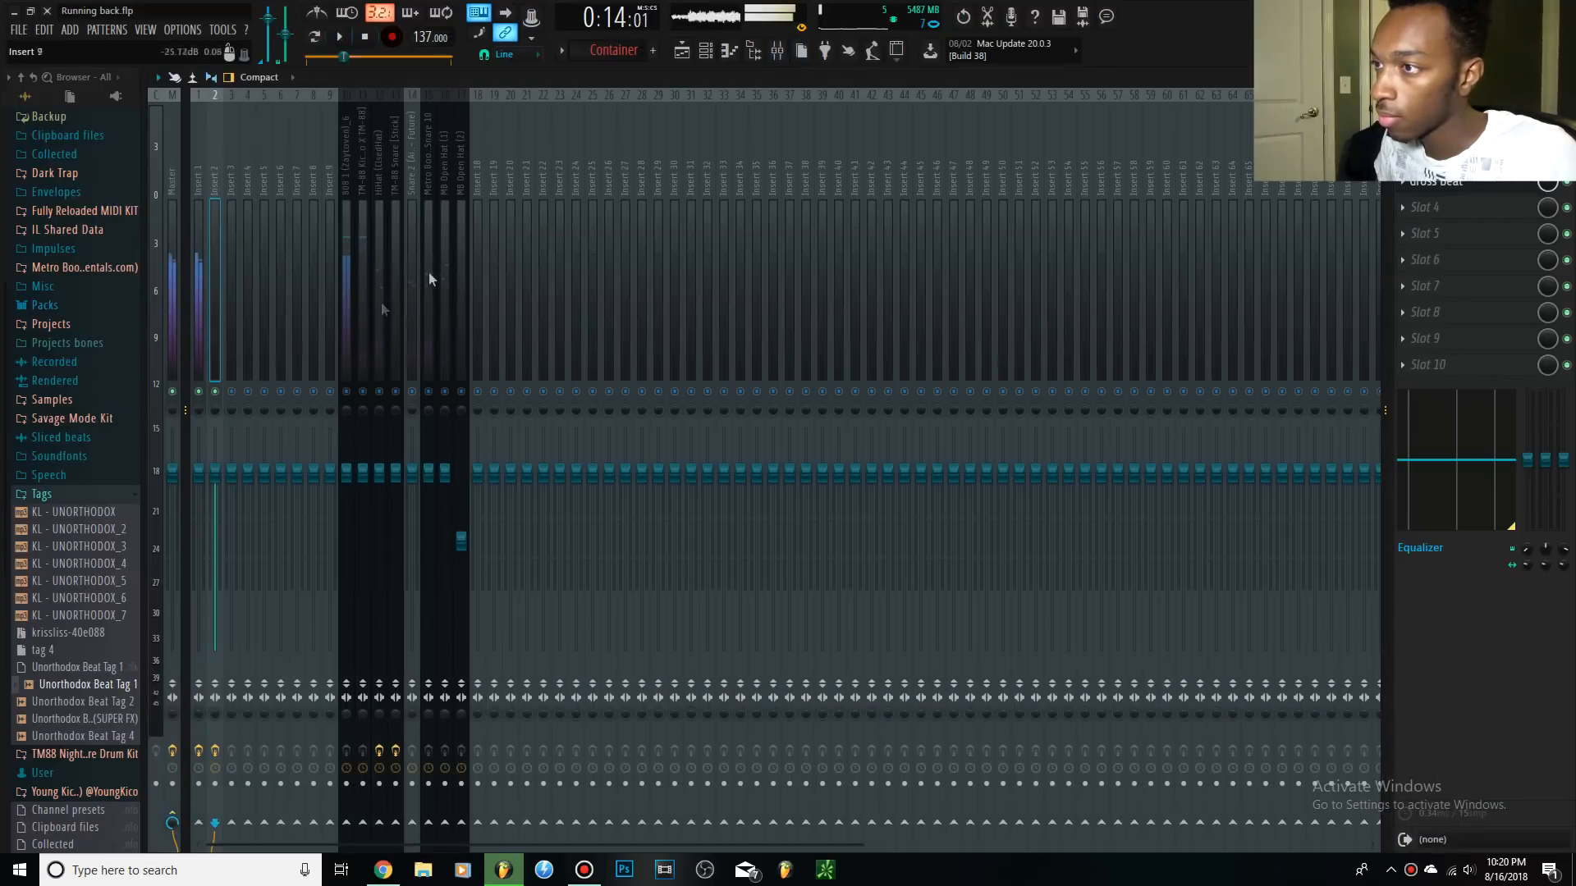
Select playlist bars 17 to 20 as the loop region and play it while watching the mixer levels.
click(680, 52)
drag(770, 112, 837, 117)
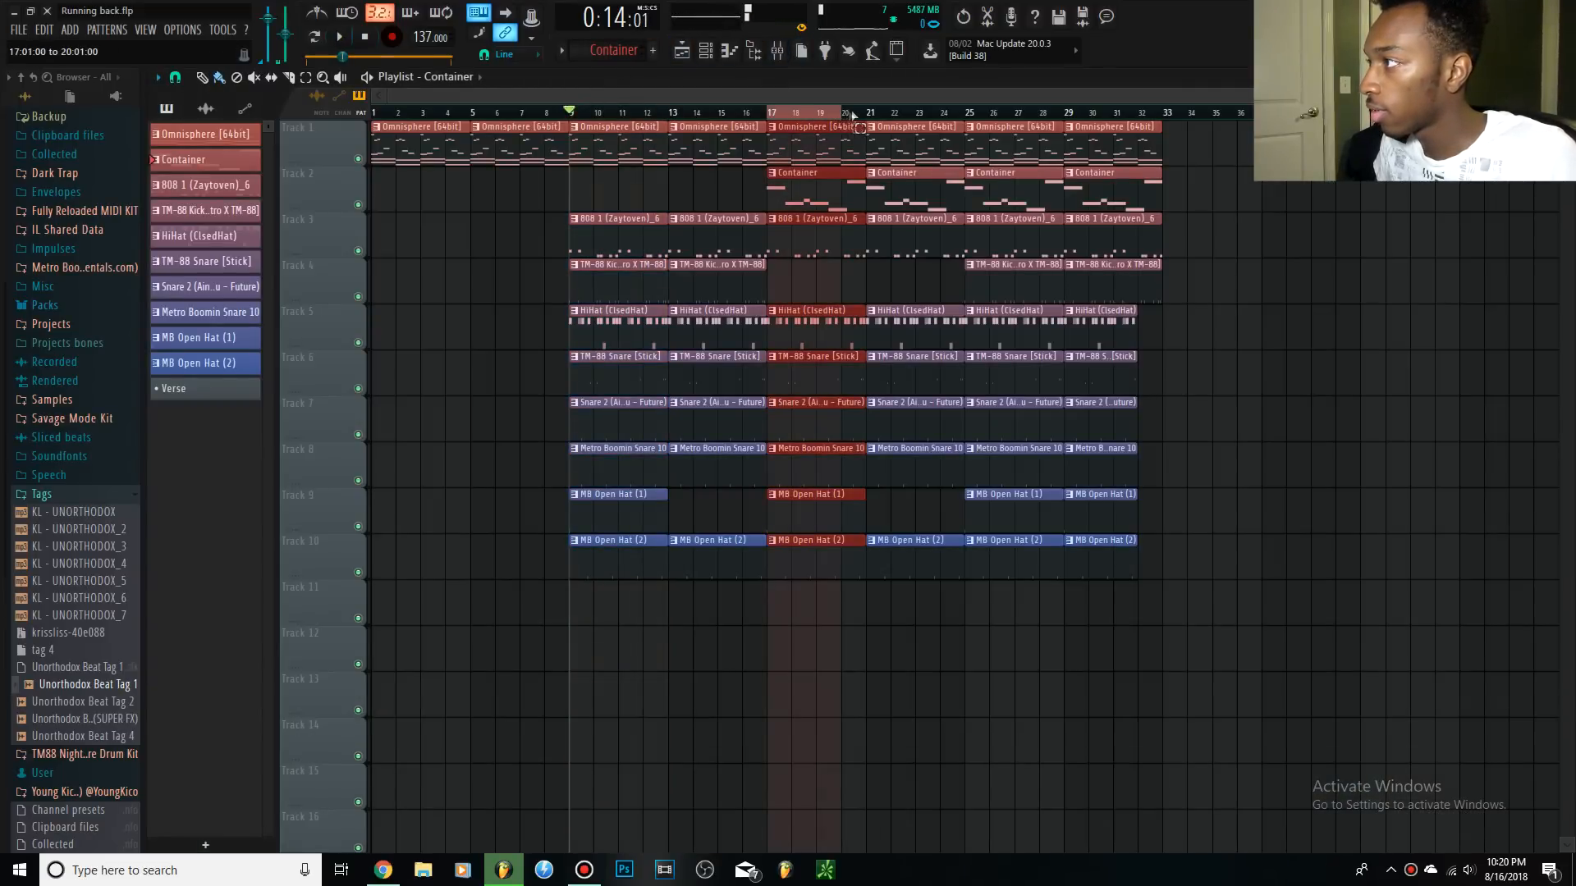
key(space)
key(F9)
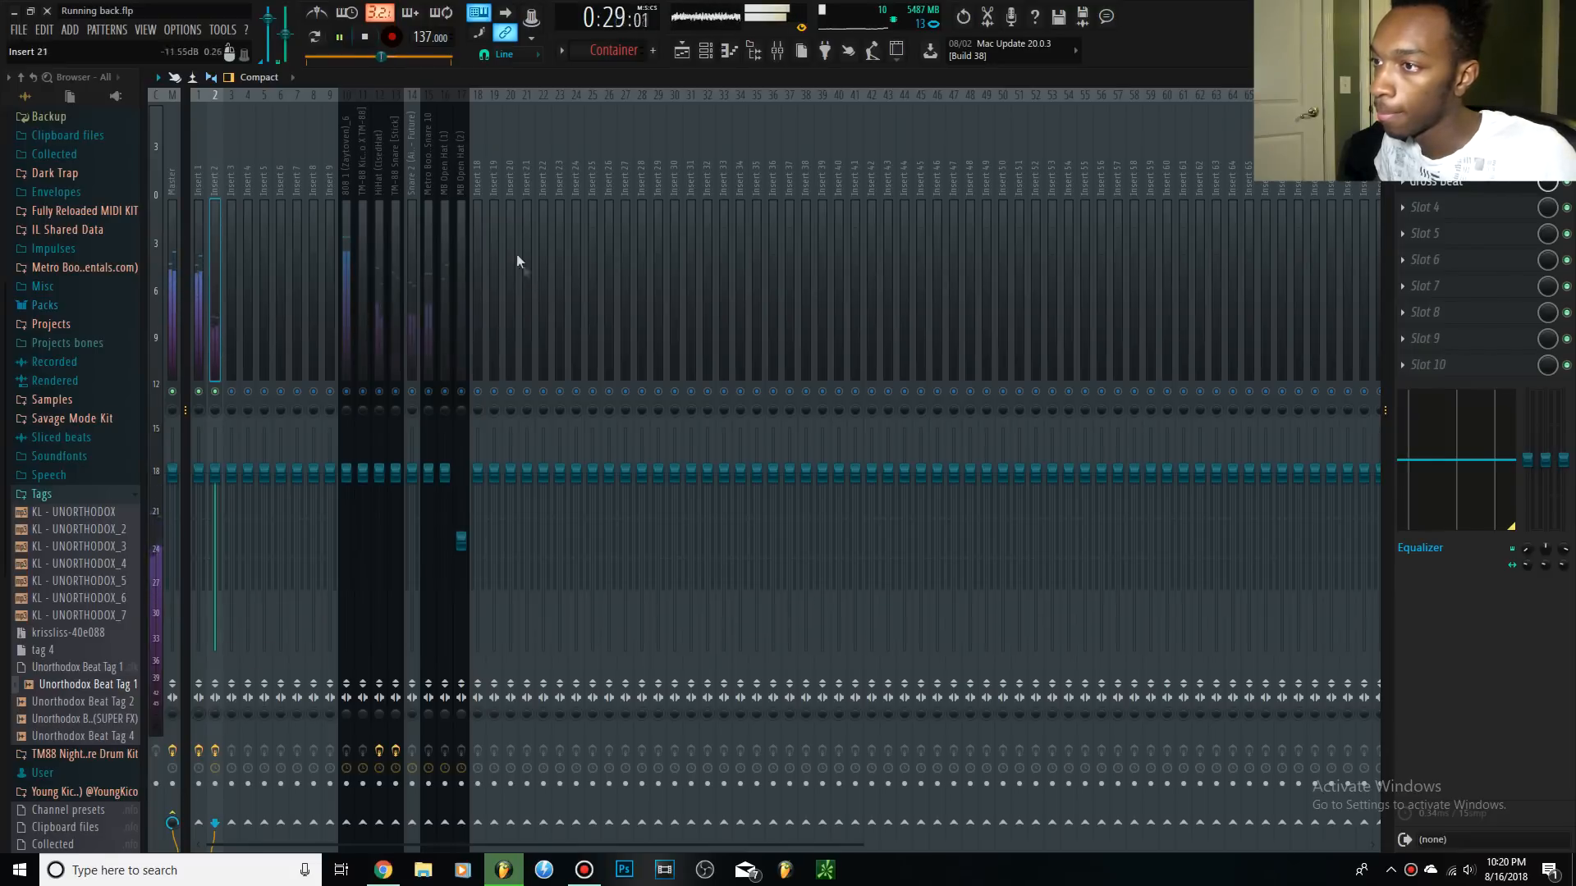
click(370, 38)
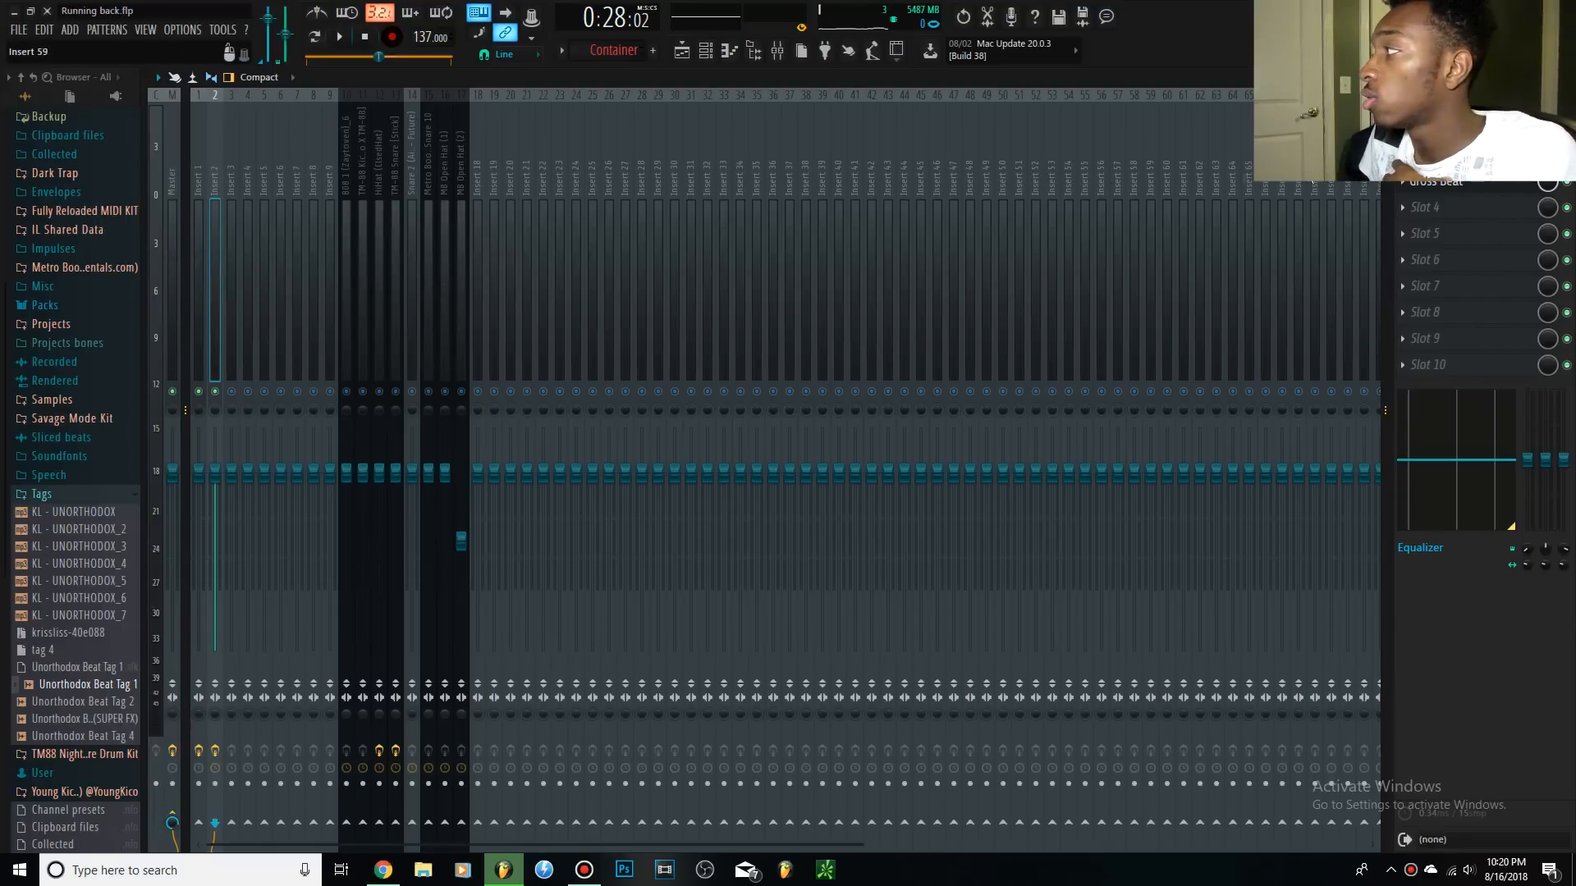
Pull band 7 of Insert 2's EQ down to -18 dB near 5011 Hz and raise the EQ's main level while checking playback.
click(1445, 129)
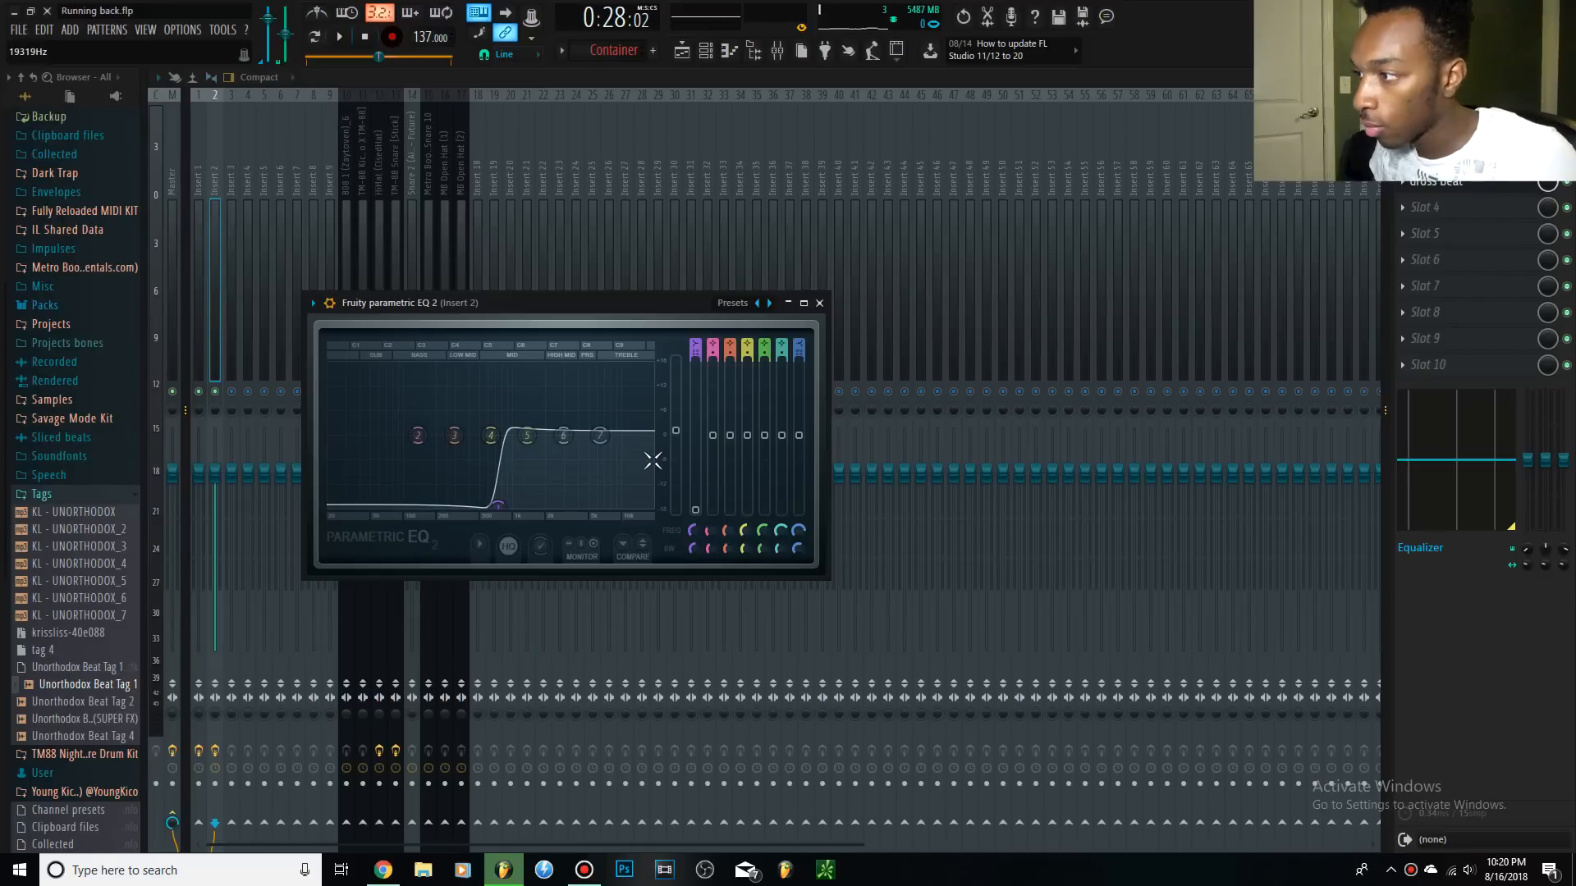
drag(600, 435, 596, 512)
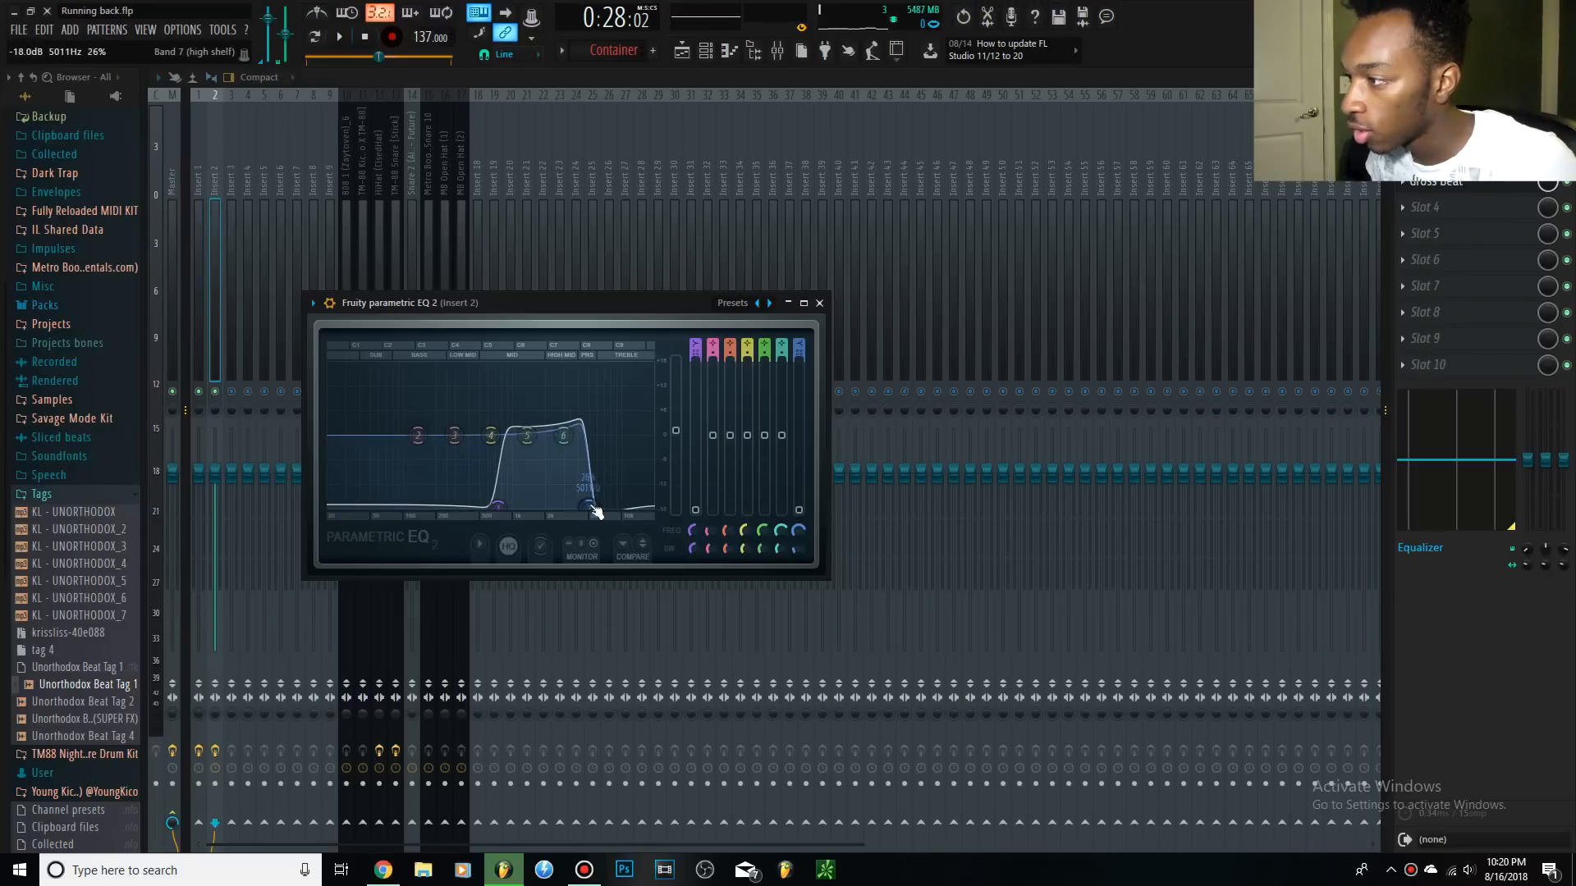
mouse_move(398, 501)
mouse_down()
mouse_move(398, 445)
mouse_move(398, 470)
mouse_up()
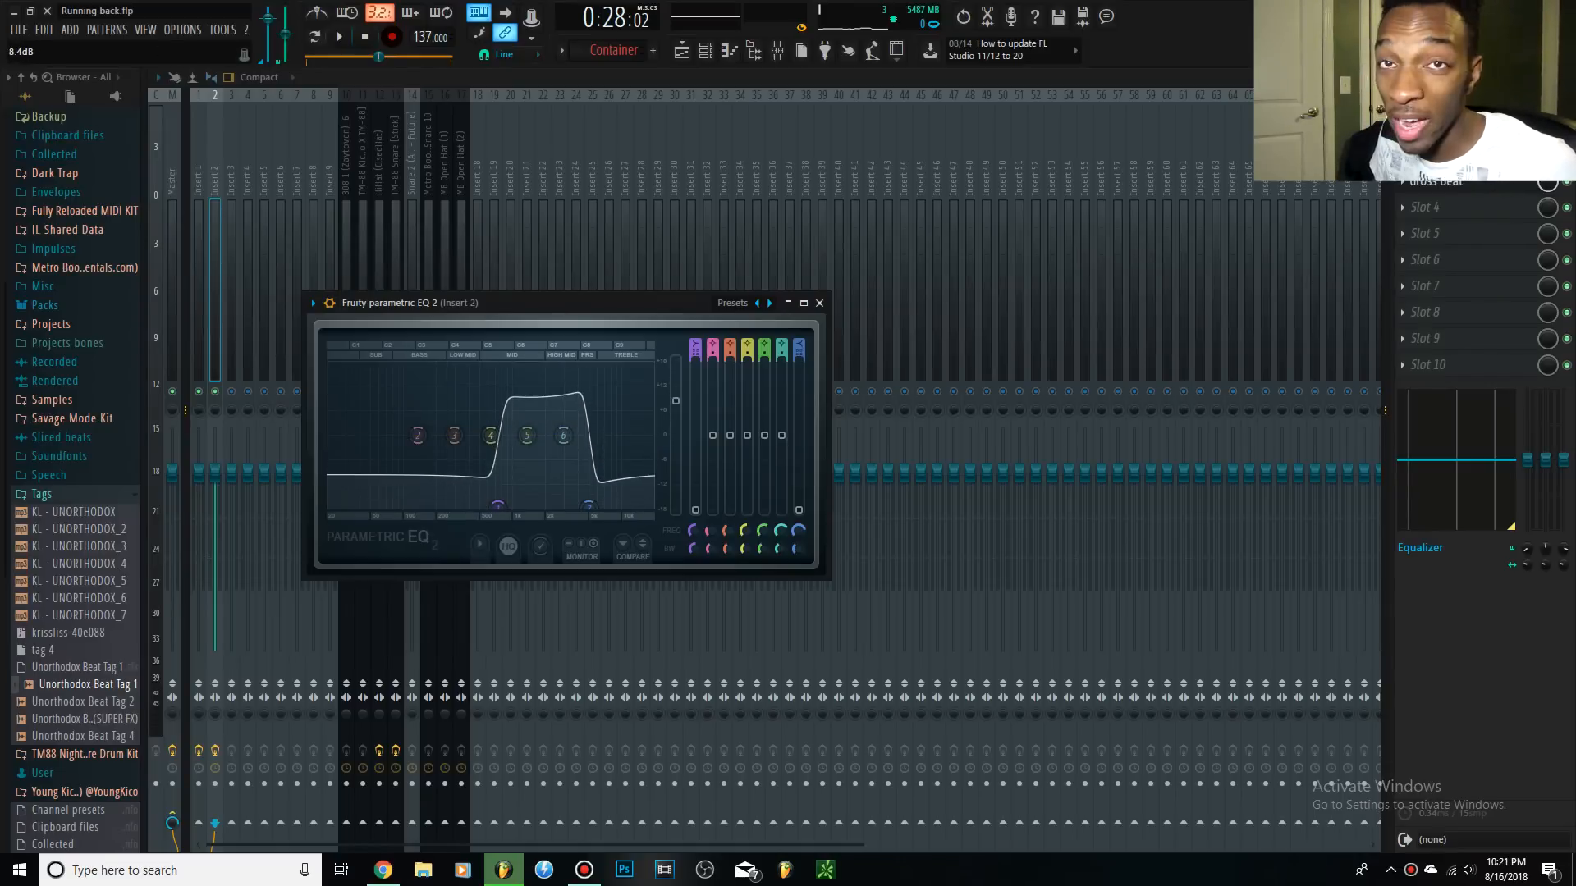
key(space)
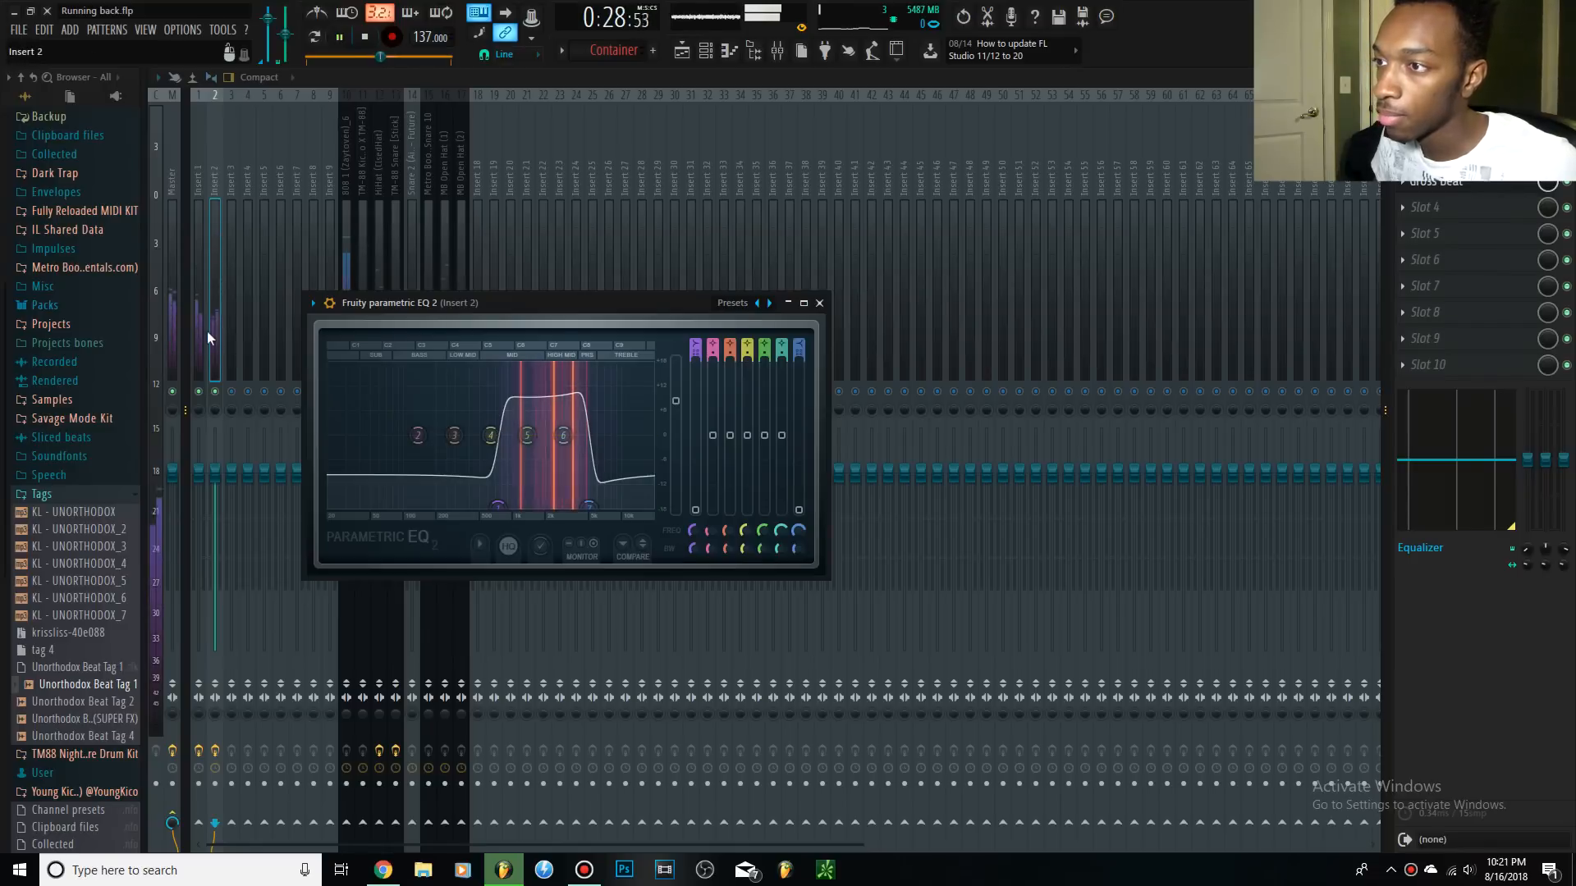
drag(353, 425, 348, 415)
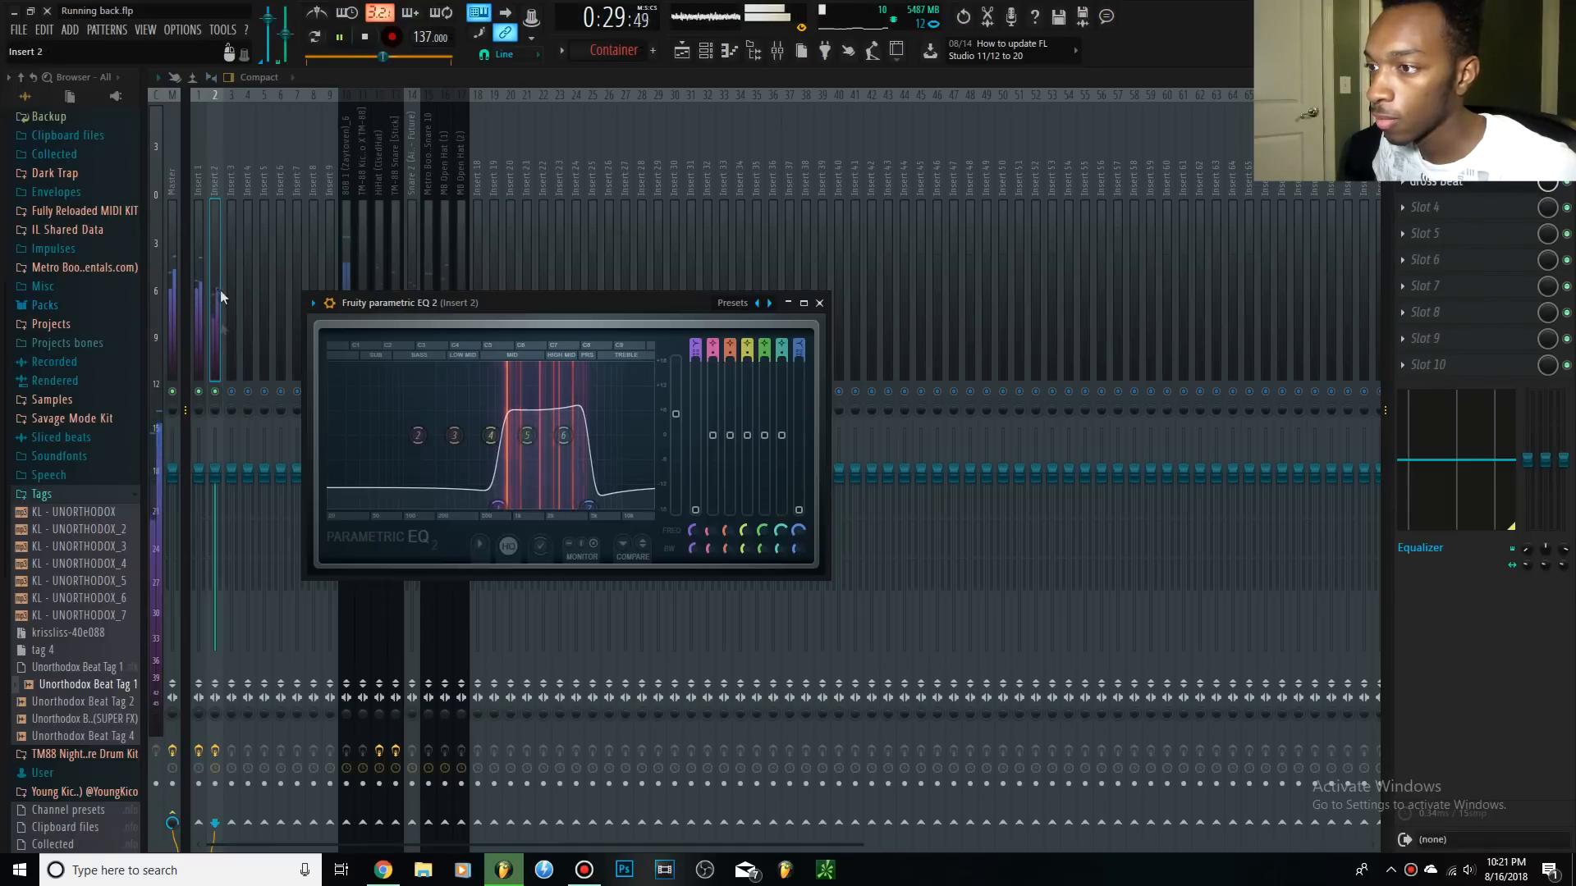
key(space)
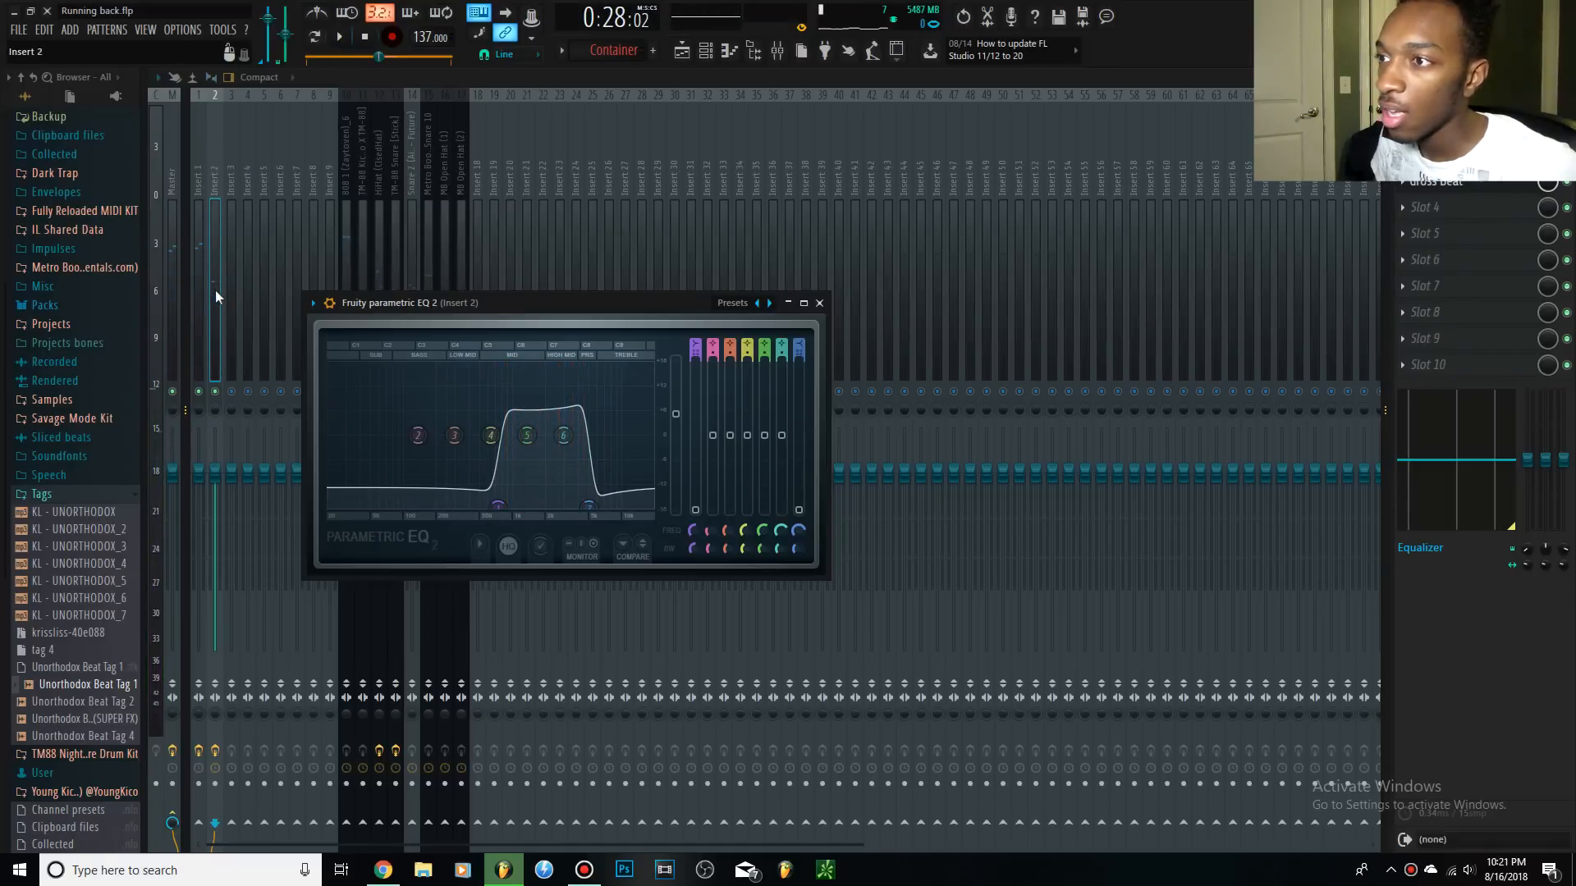
Lower the Insert 1 and Insert 2 faders together to -5.5 dB and reset the MB Open Hat (2) fader.
ctrl+shift+click(205, 283)
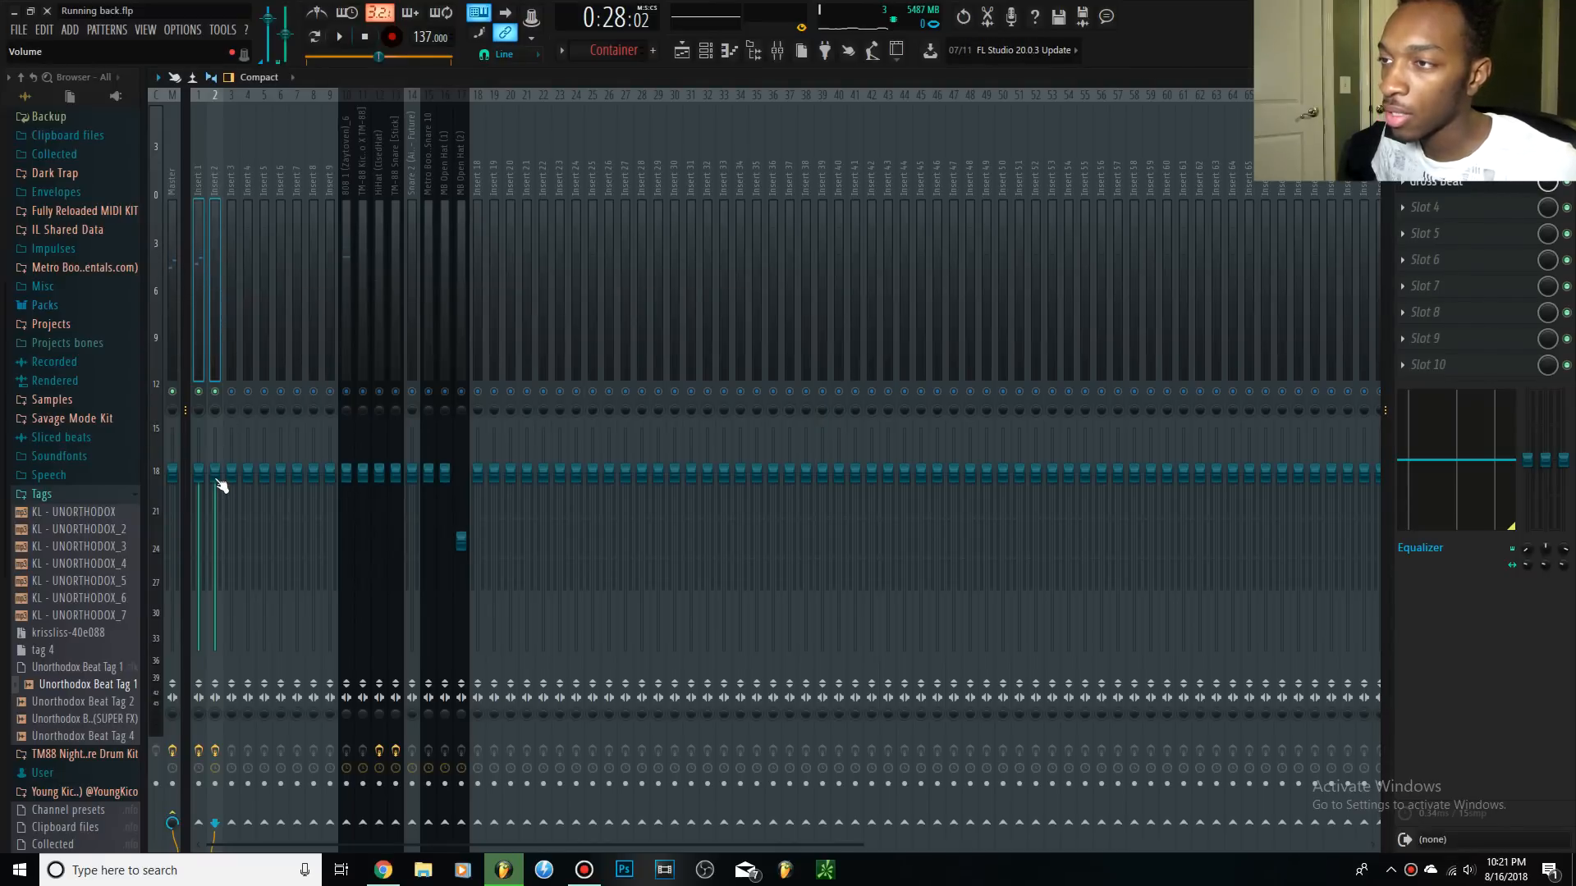
drag(215, 469, 215, 473)
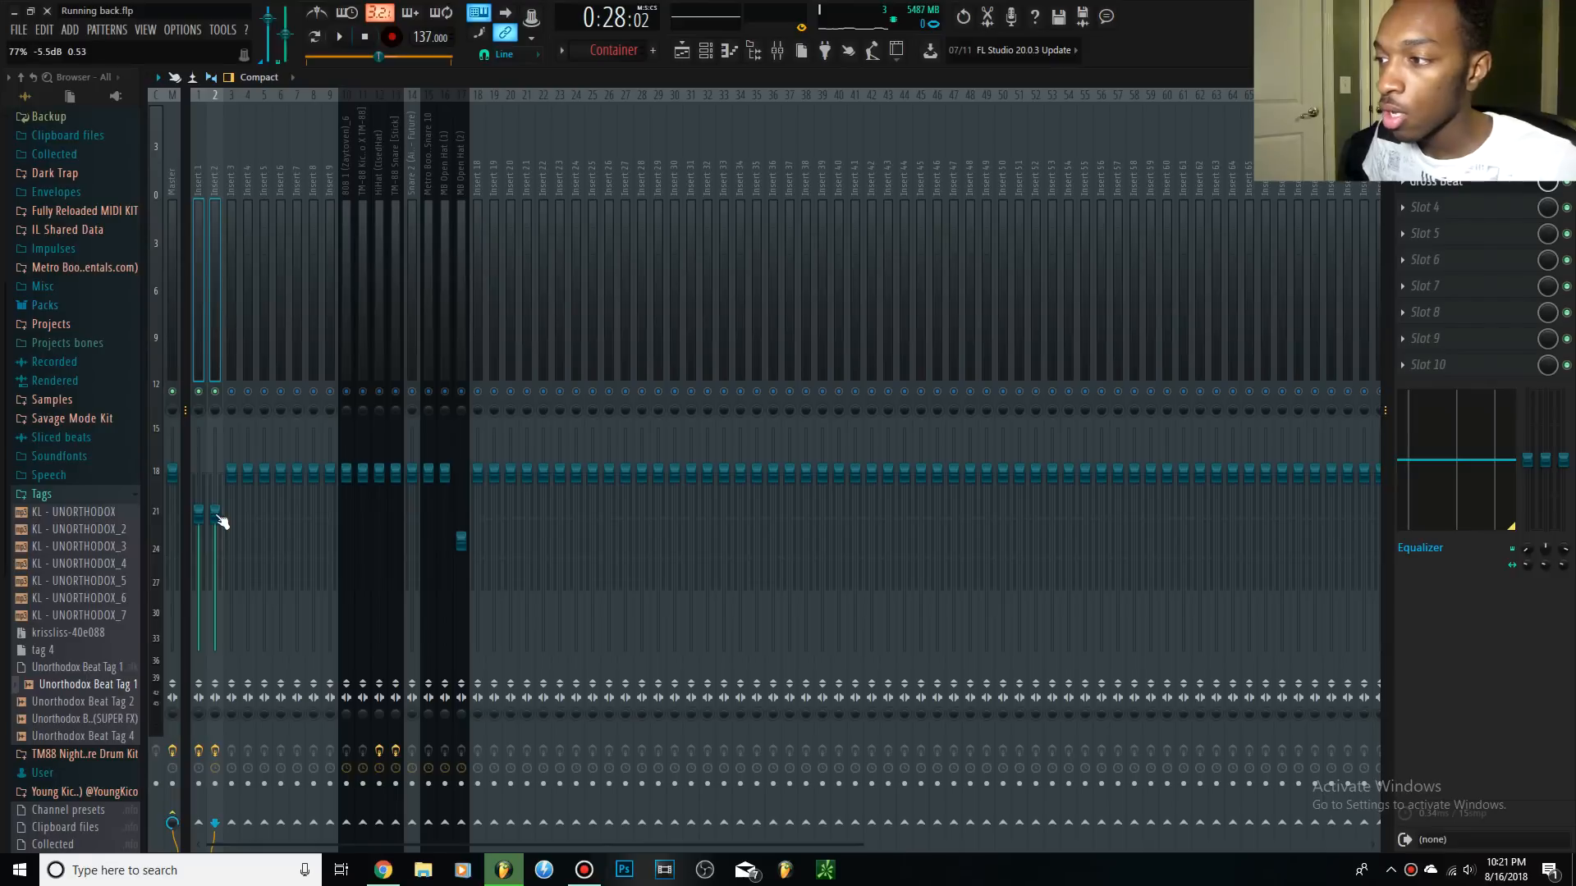
right_click(466, 542)
click(491, 550)
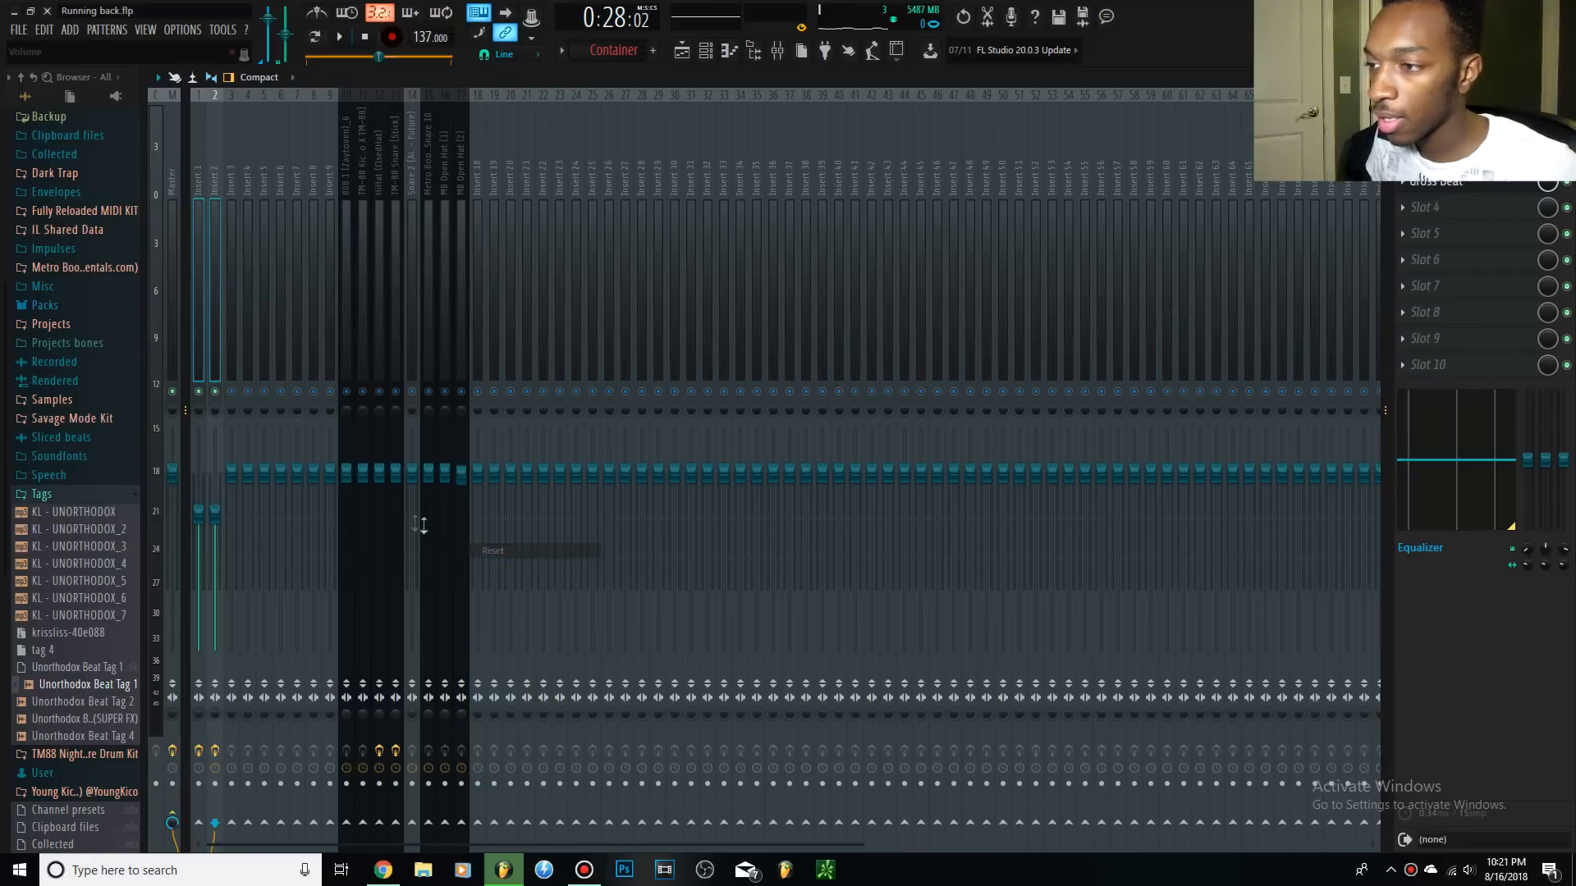
Play the loop and raise the Insert 1 and Insert 2 faders slightly, setting Insert 2 to -3.3 dB.
key(space)
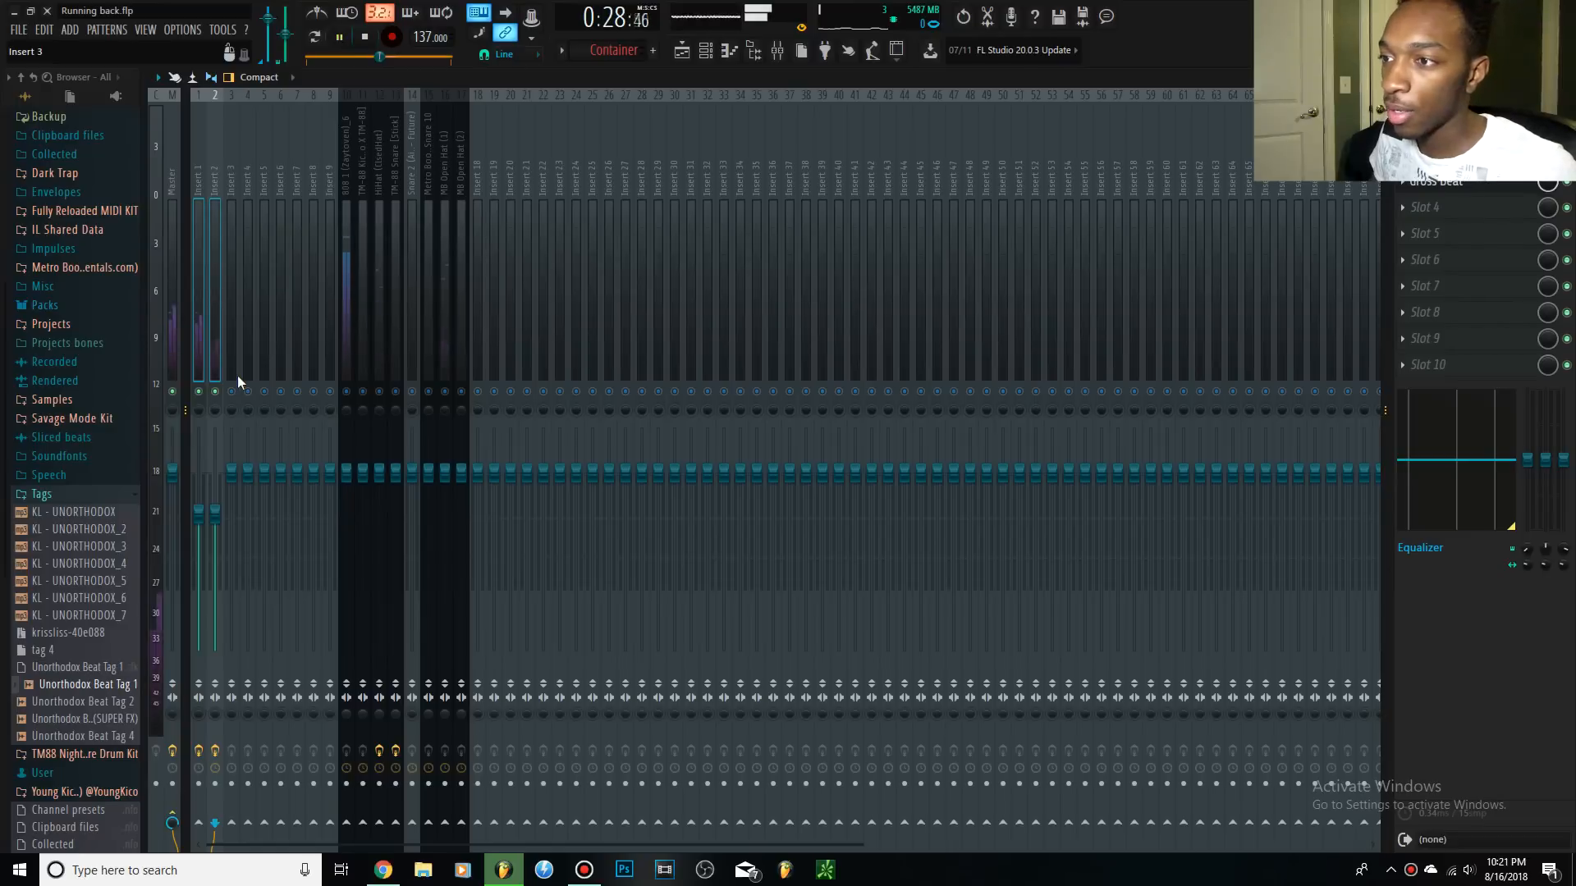
drag(214, 516, 215, 508)
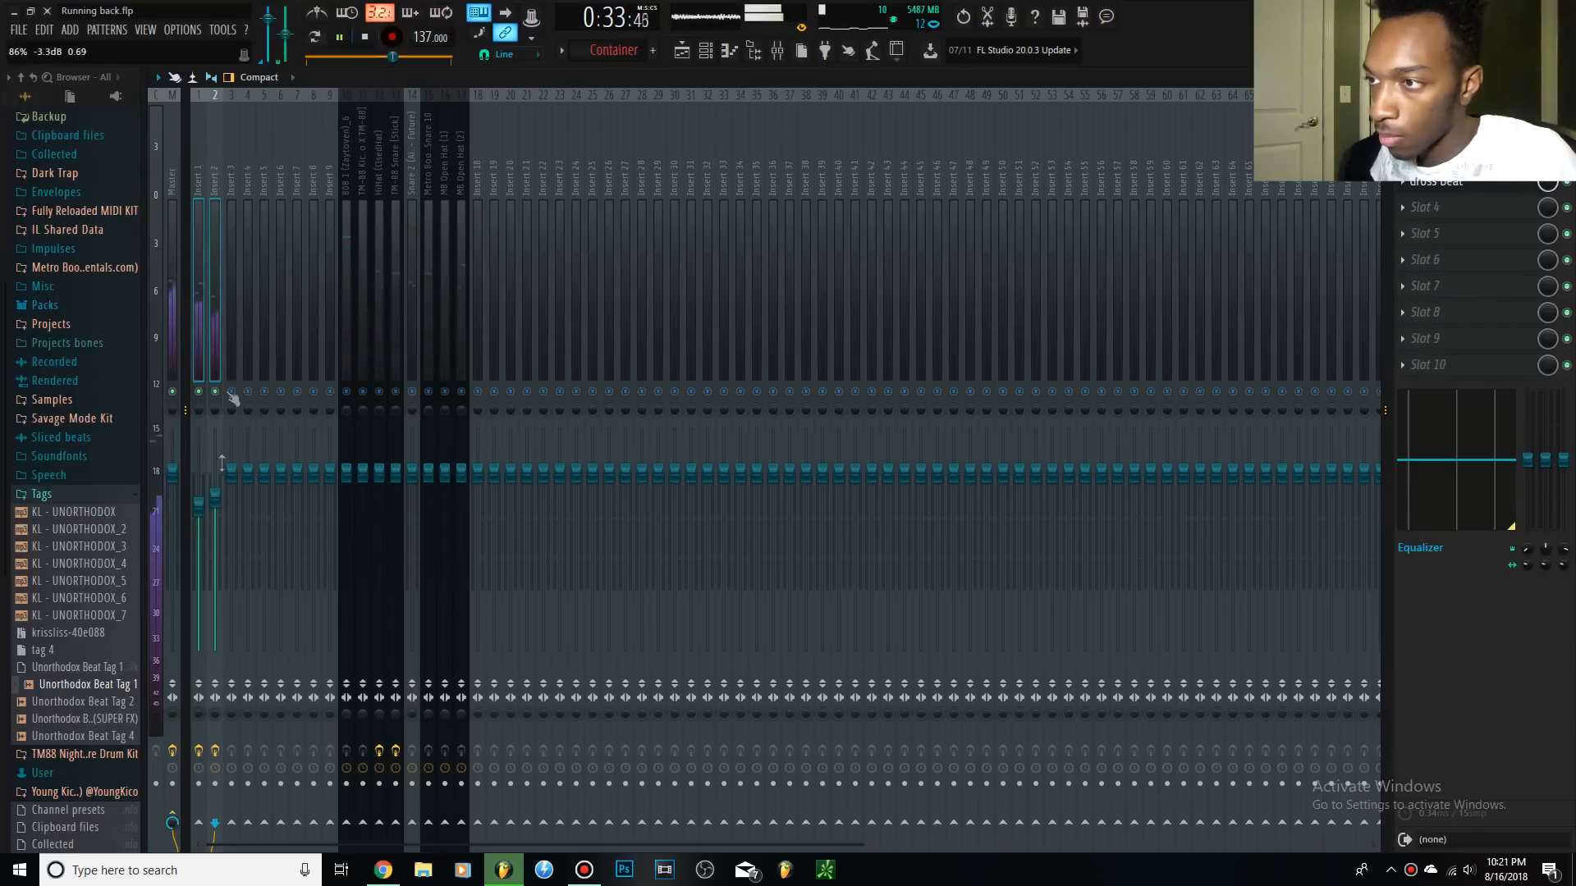
key(space)
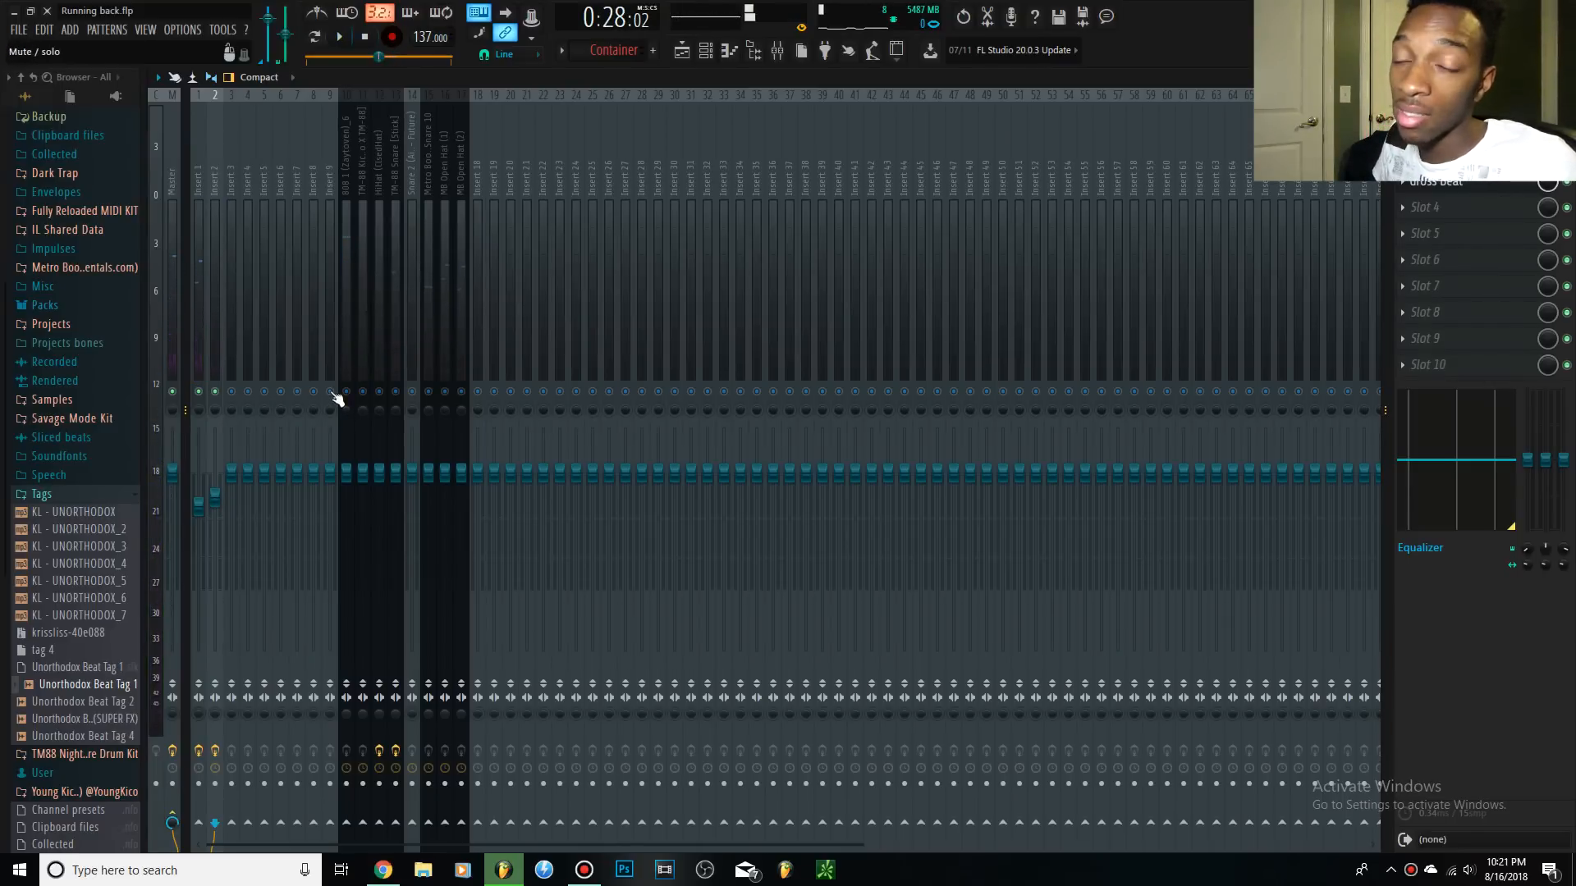
Solo the 808 1 (Zaytoven)_6 mixer track and listen to it on its own.
click(348, 394)
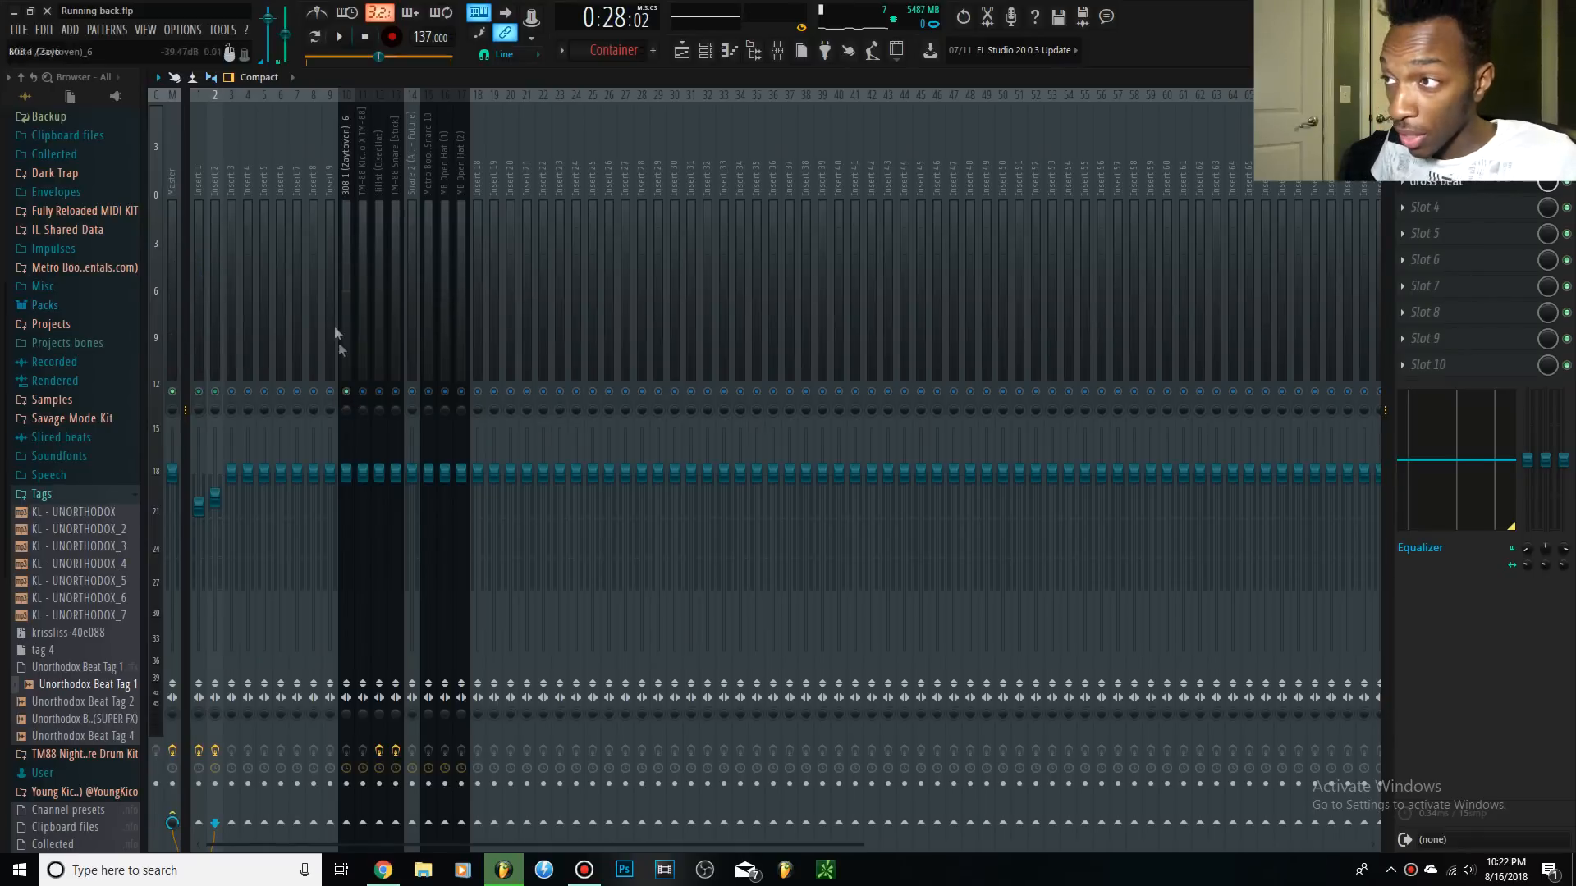
key(space)
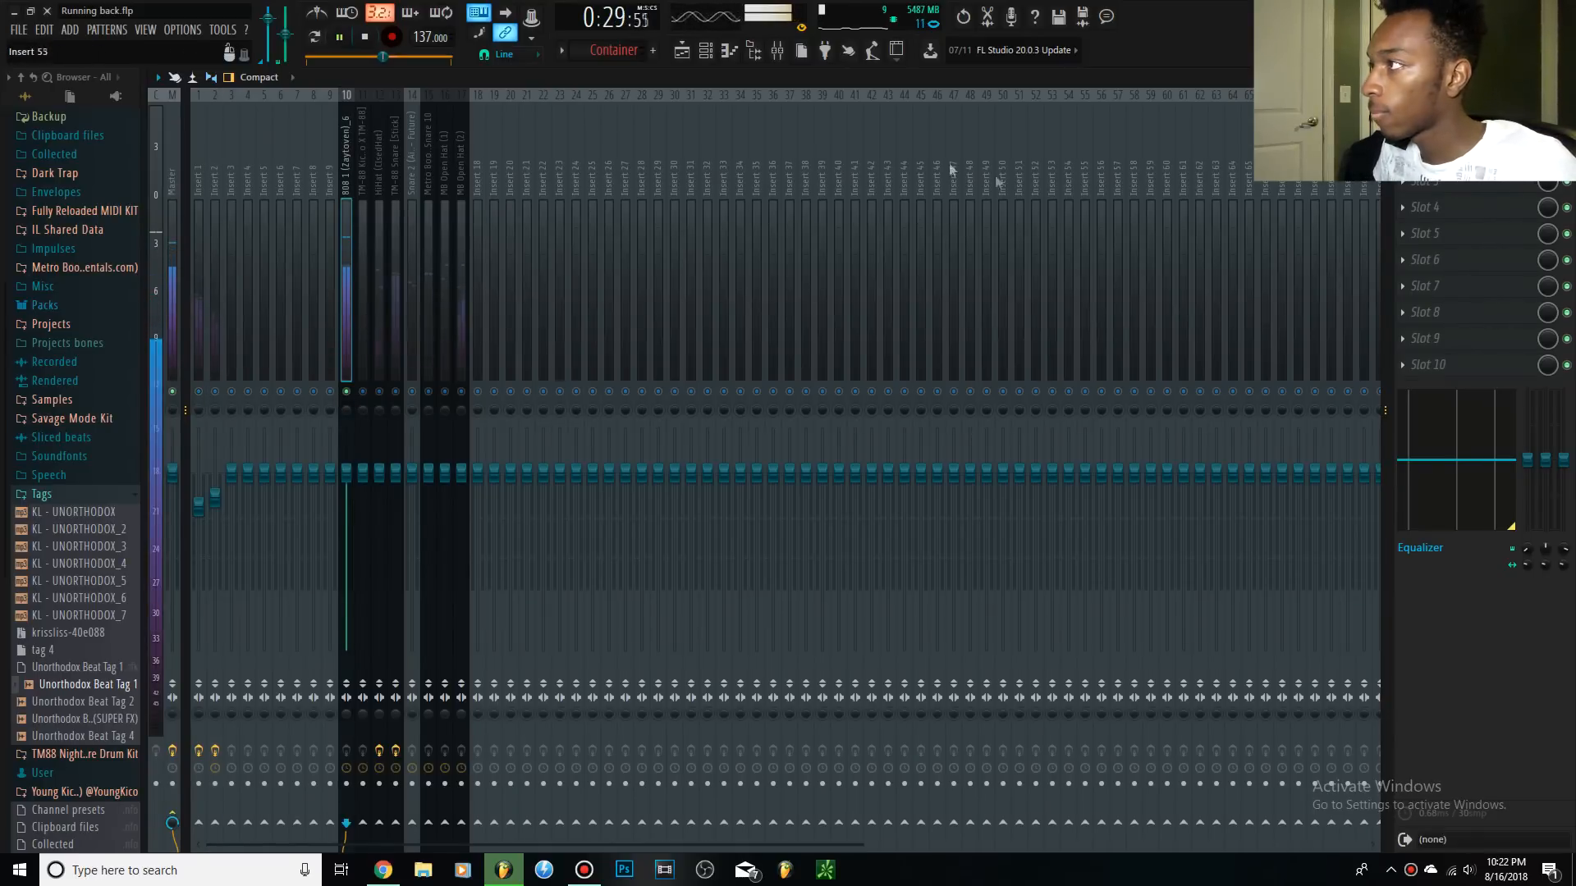
key(space)
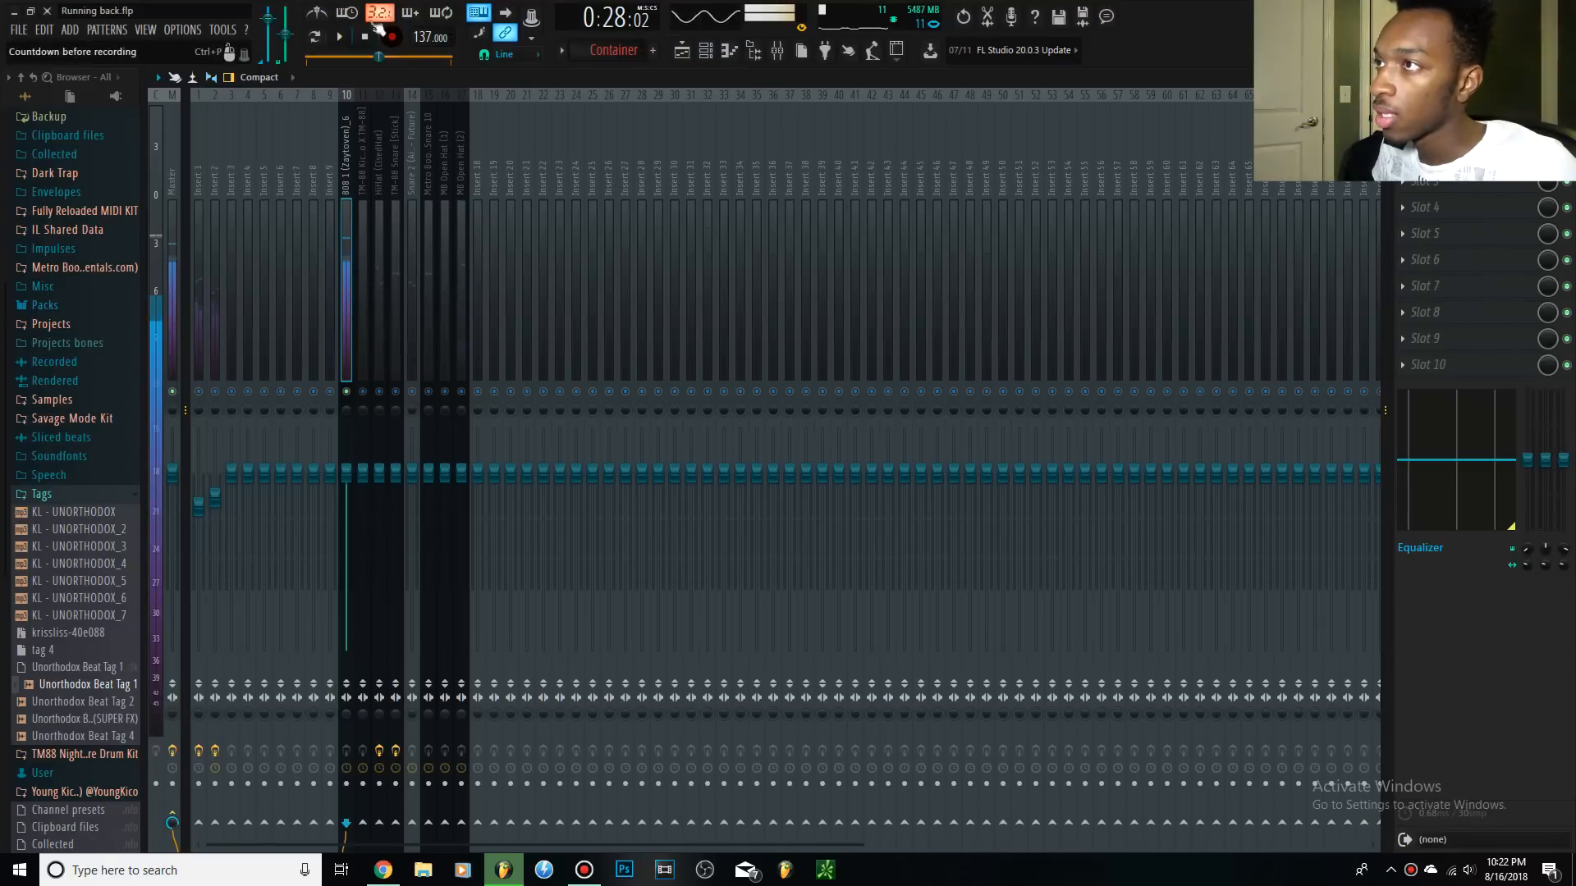
Examine the note layout of the 808 1 (Zaytoven)_6 pattern in the piano roll on its own channel.
click(731, 52)
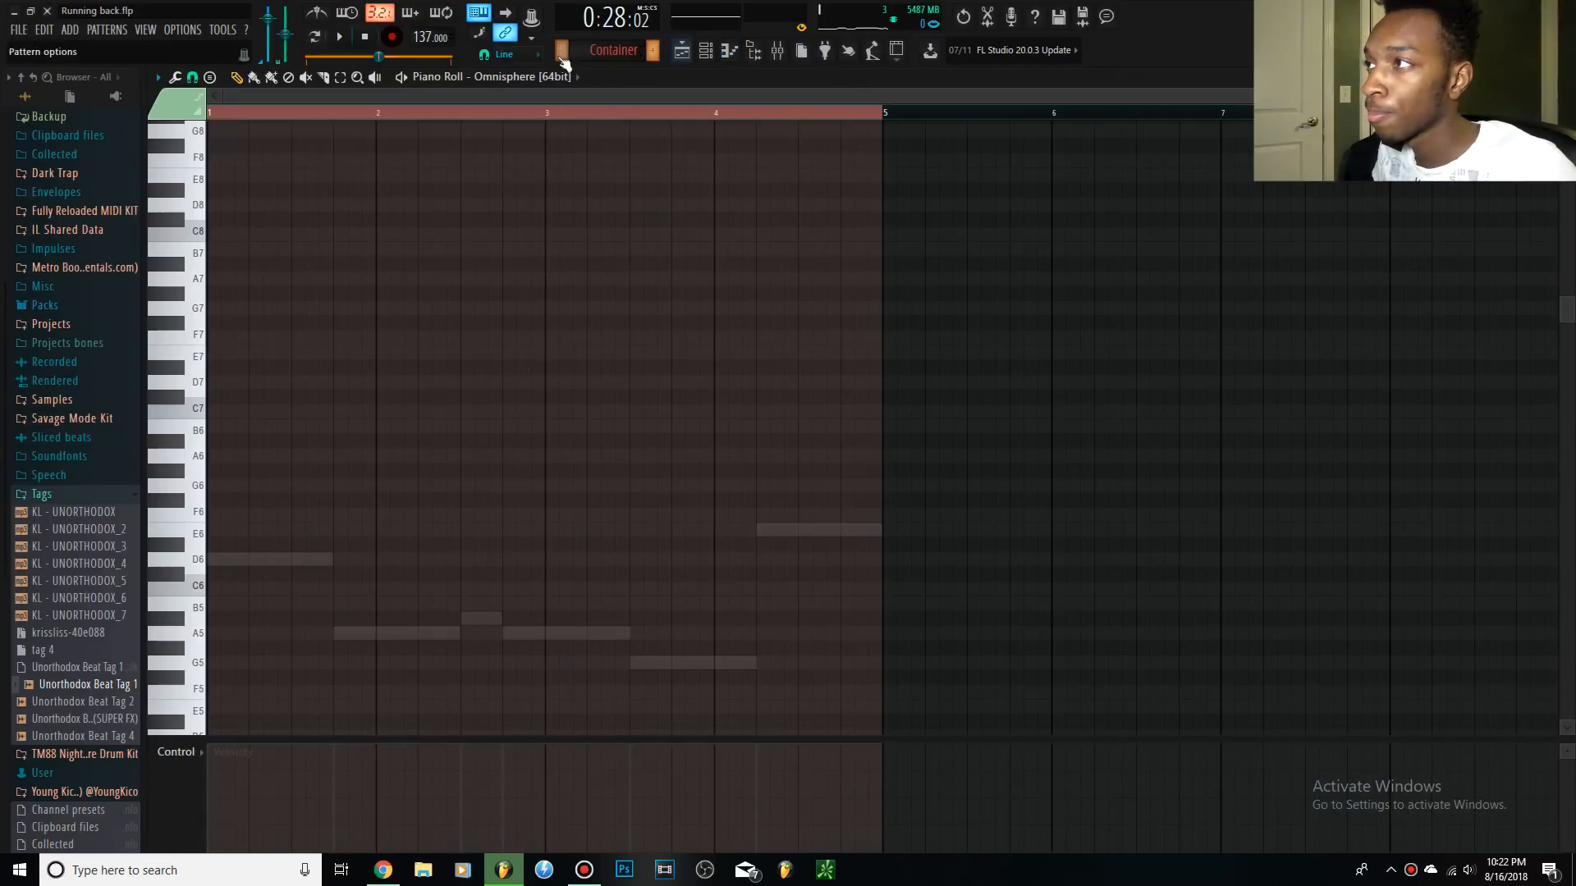
click(562, 50)
click(604, 105)
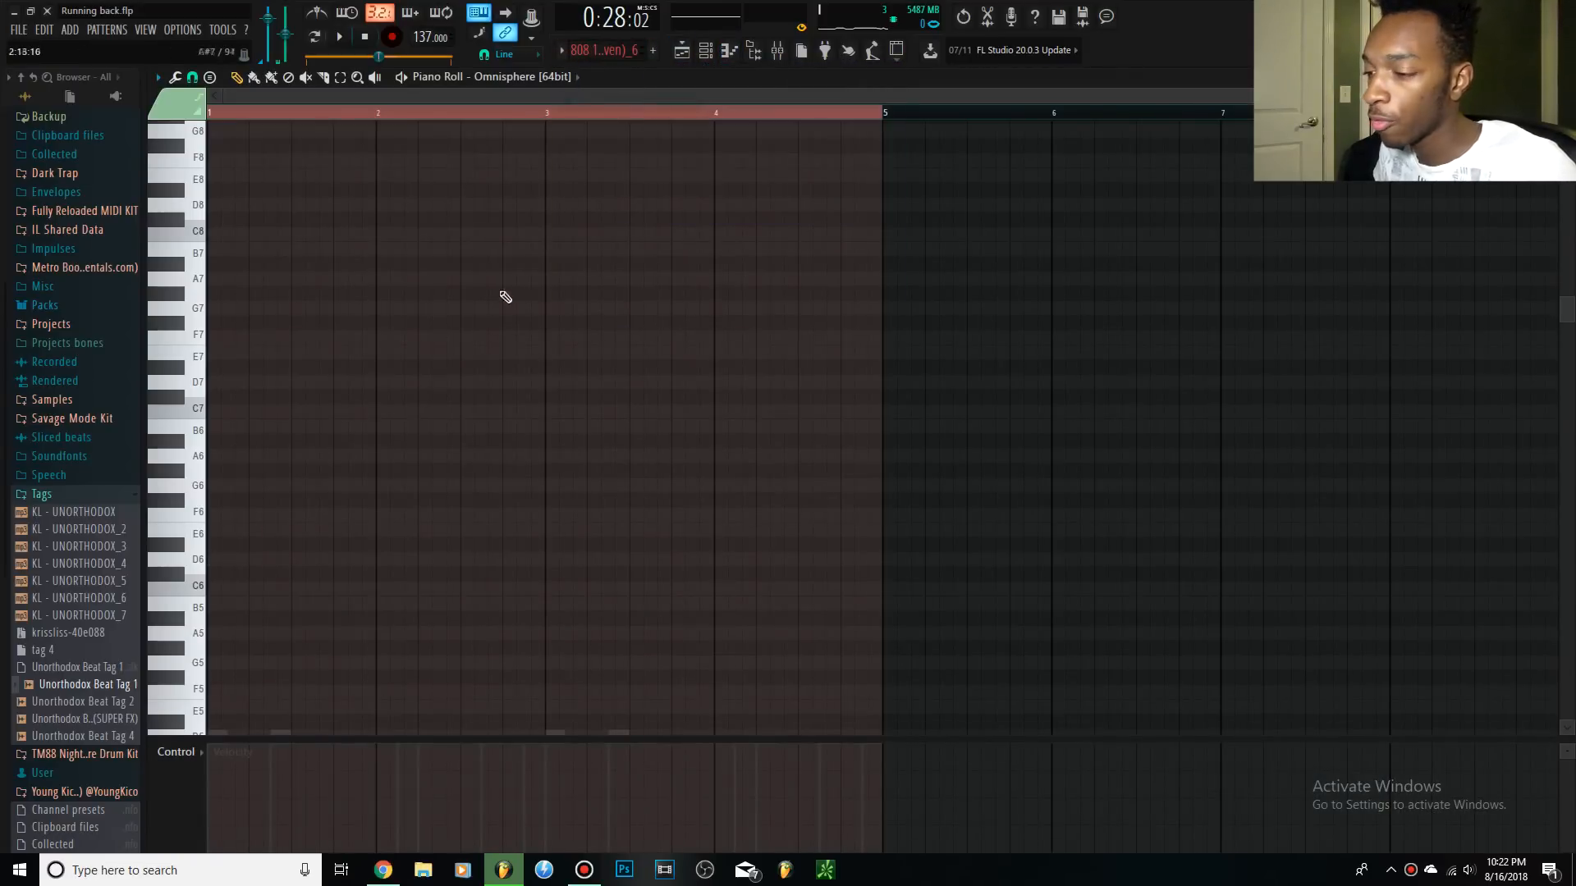
scroll(505, 296, down, 5)
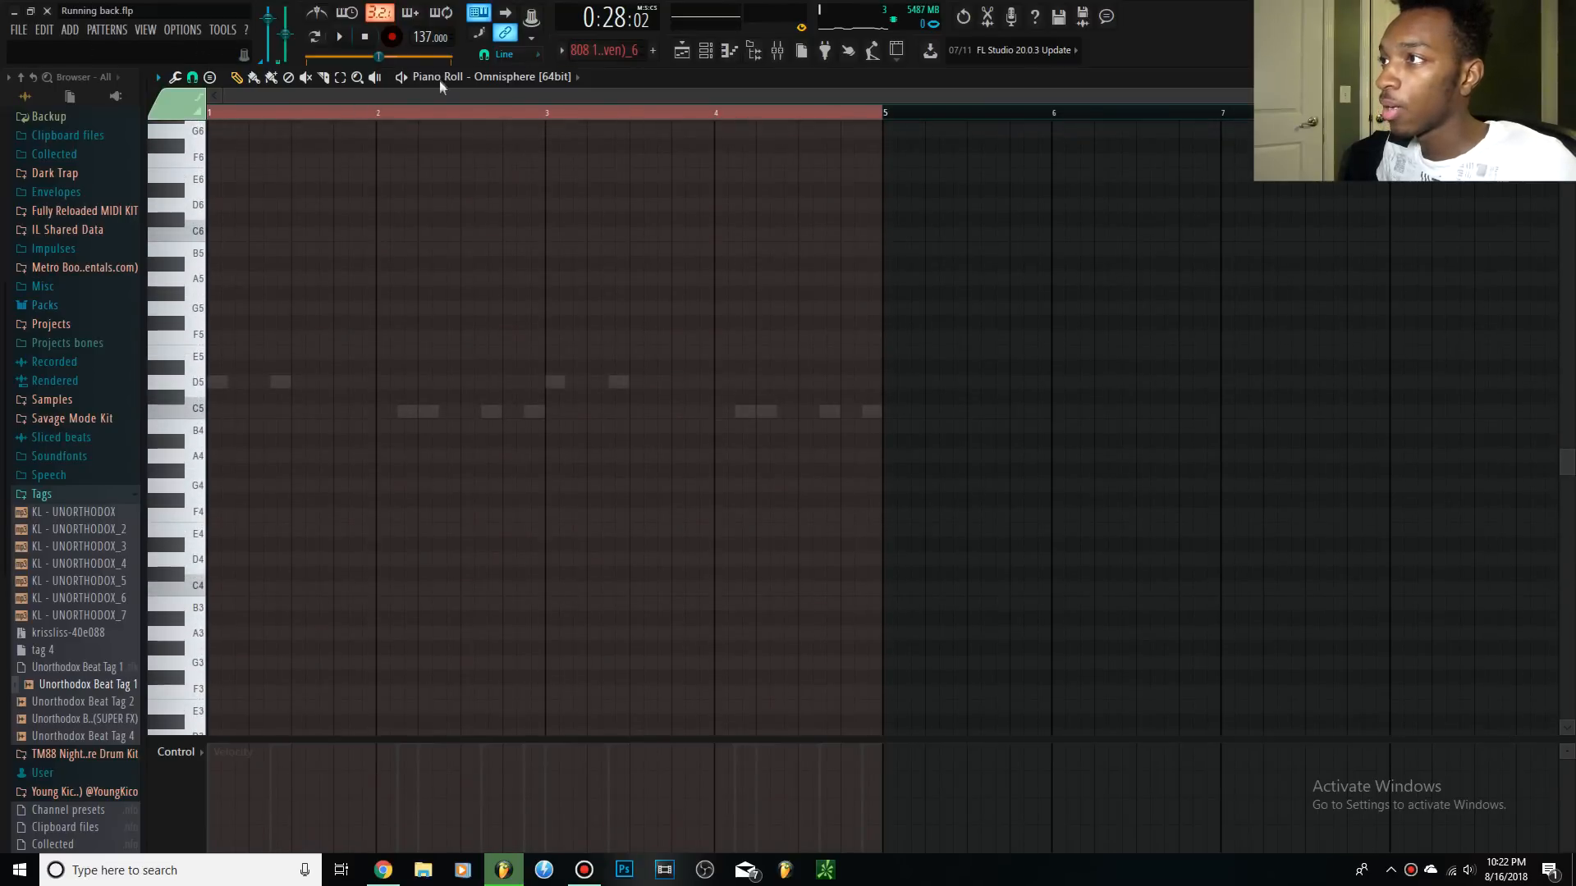
click(543, 77)
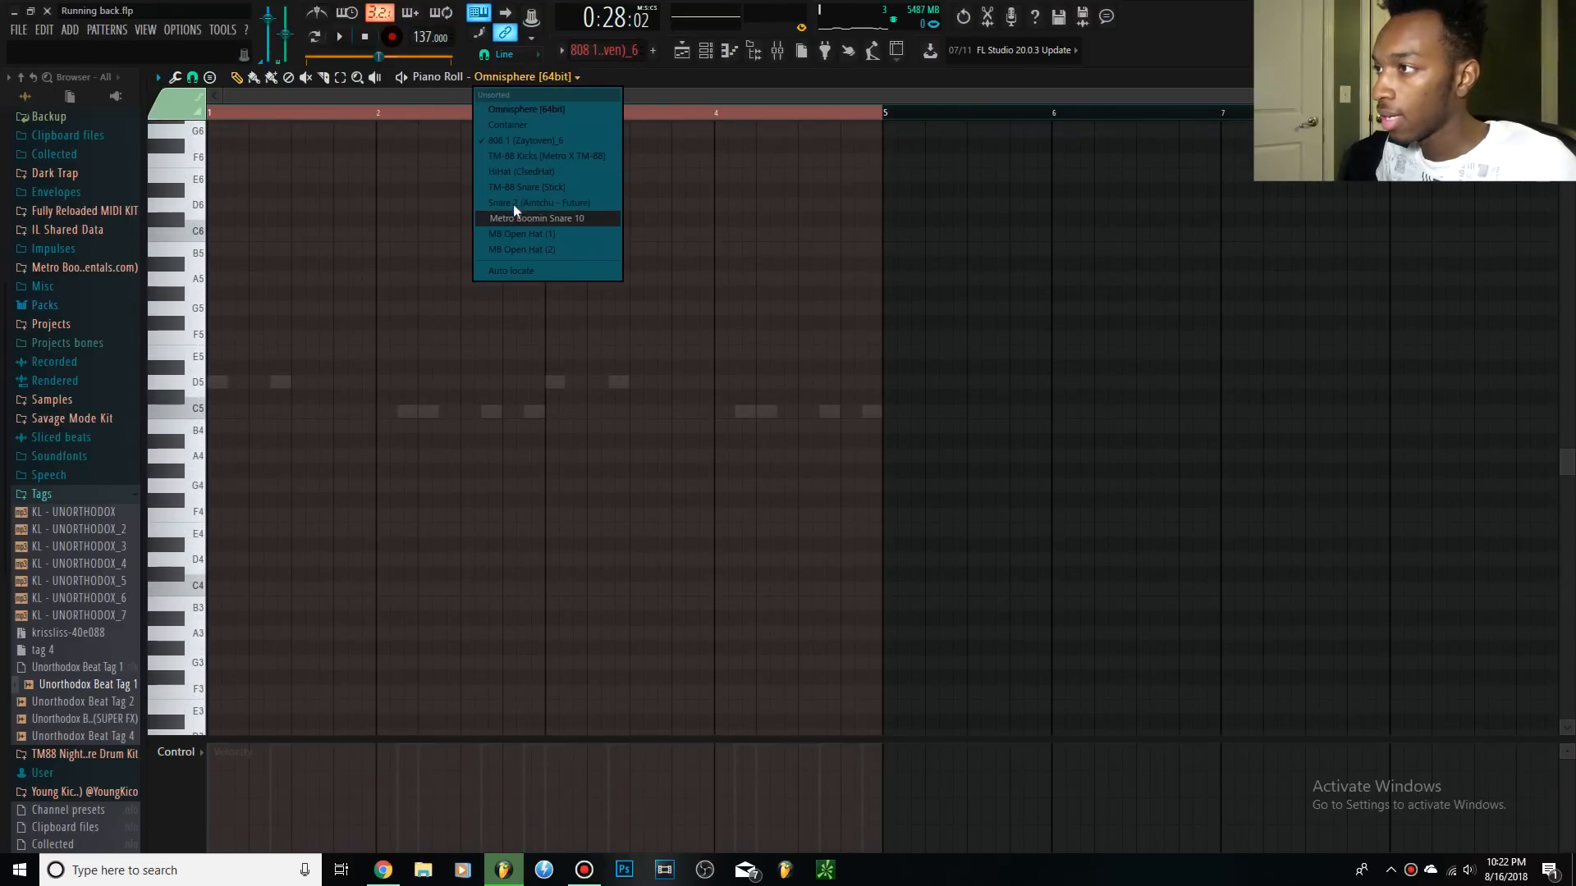
click(538, 141)
drag(894, 447, 211, 289)
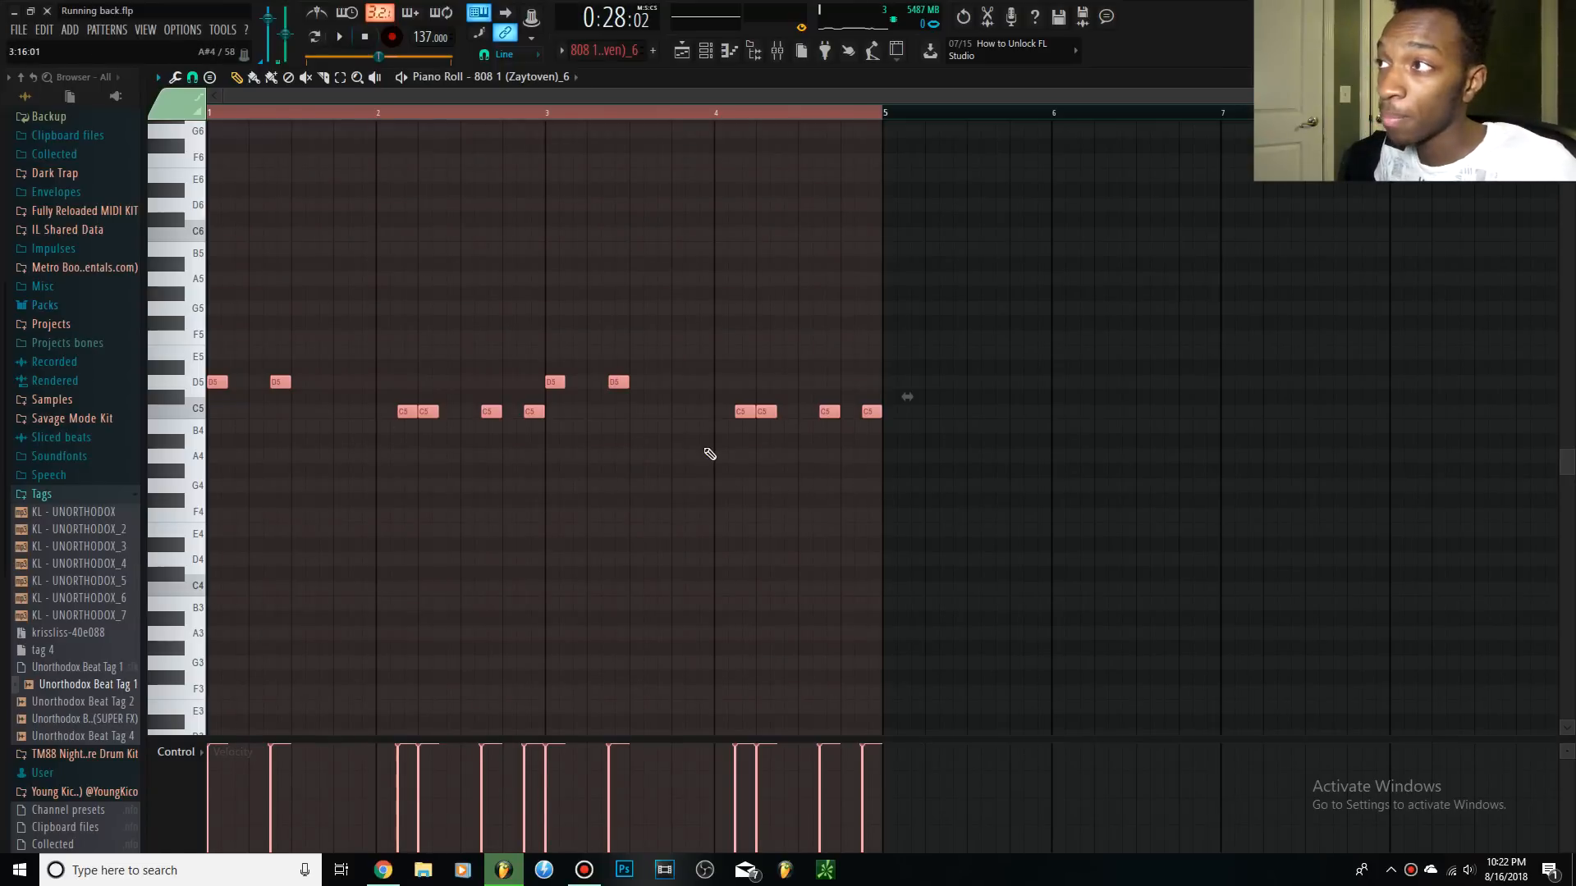
ctrl+click(704, 458)
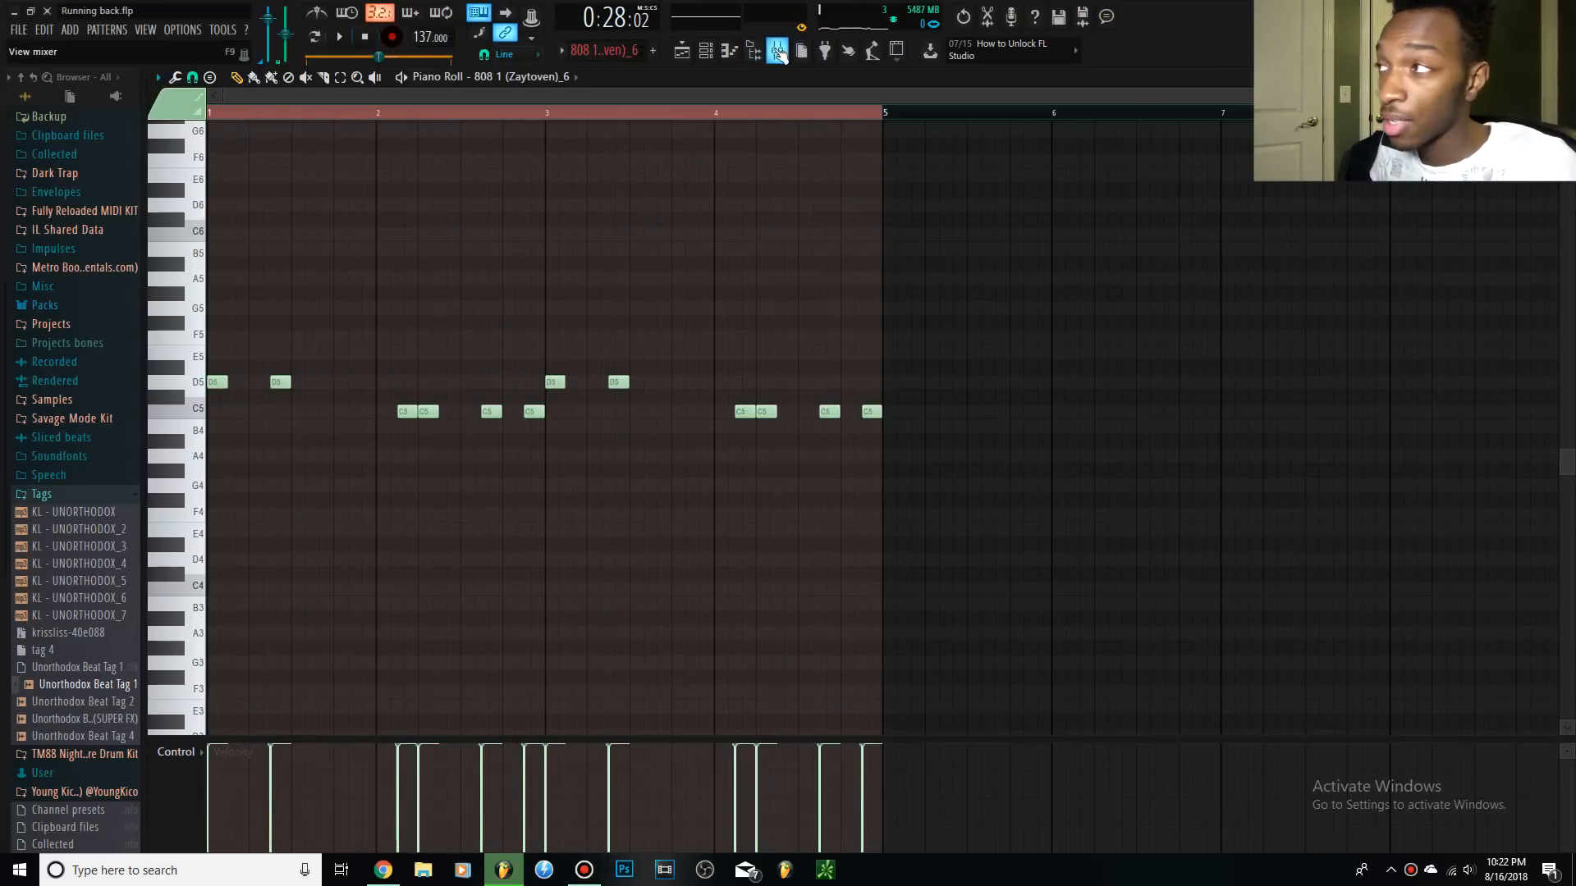
Return to the mixer, play the soloed 808 and load Fruity WaveShaper into its effect slot 1.
click(778, 52)
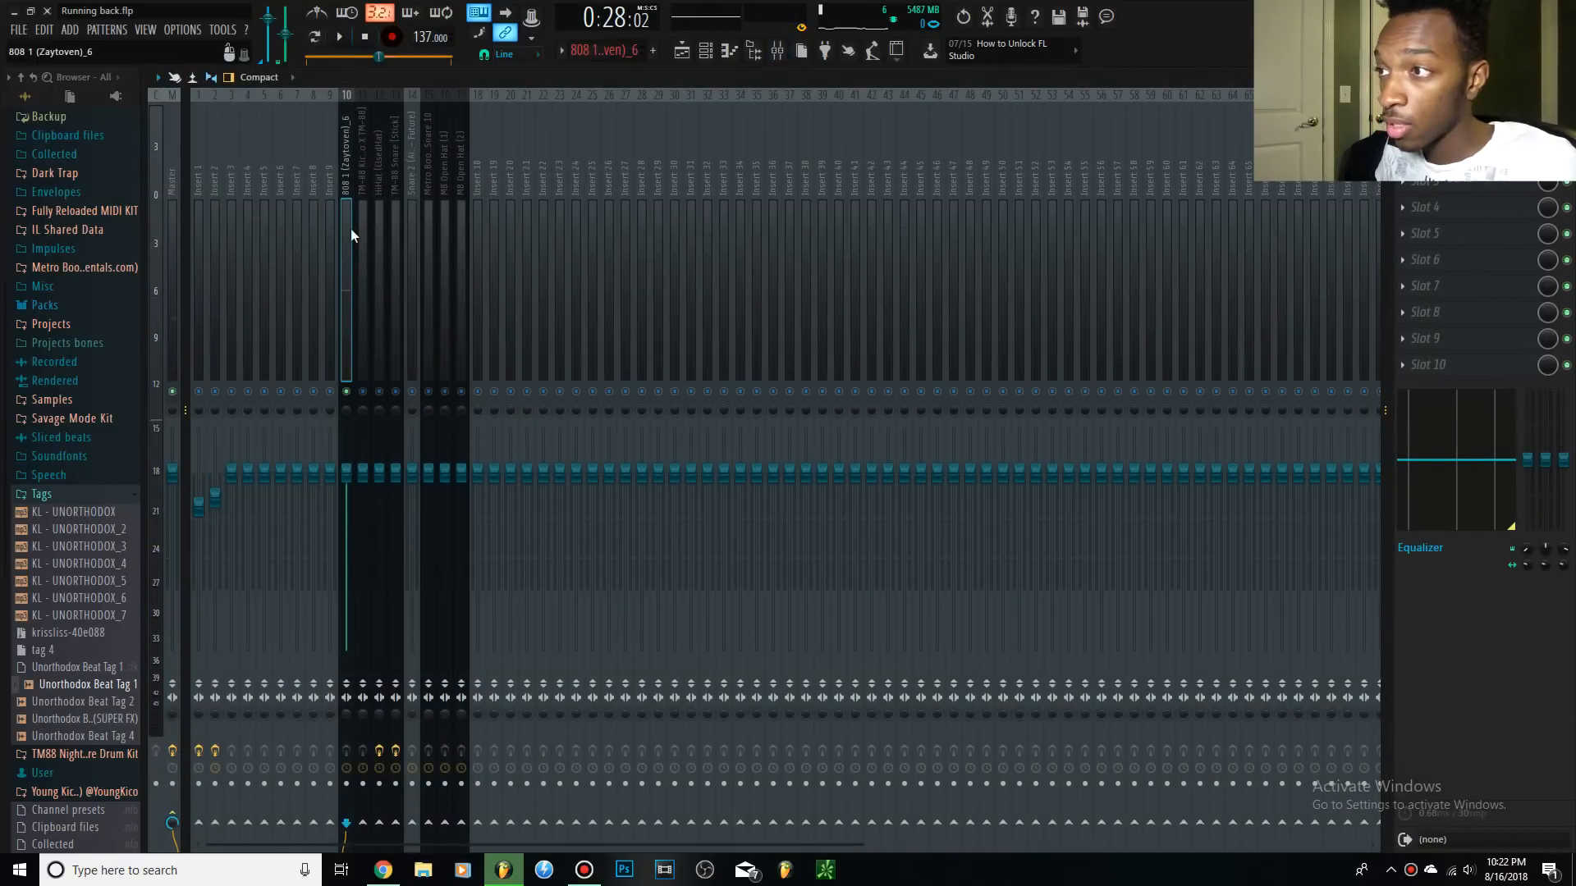
key(space)
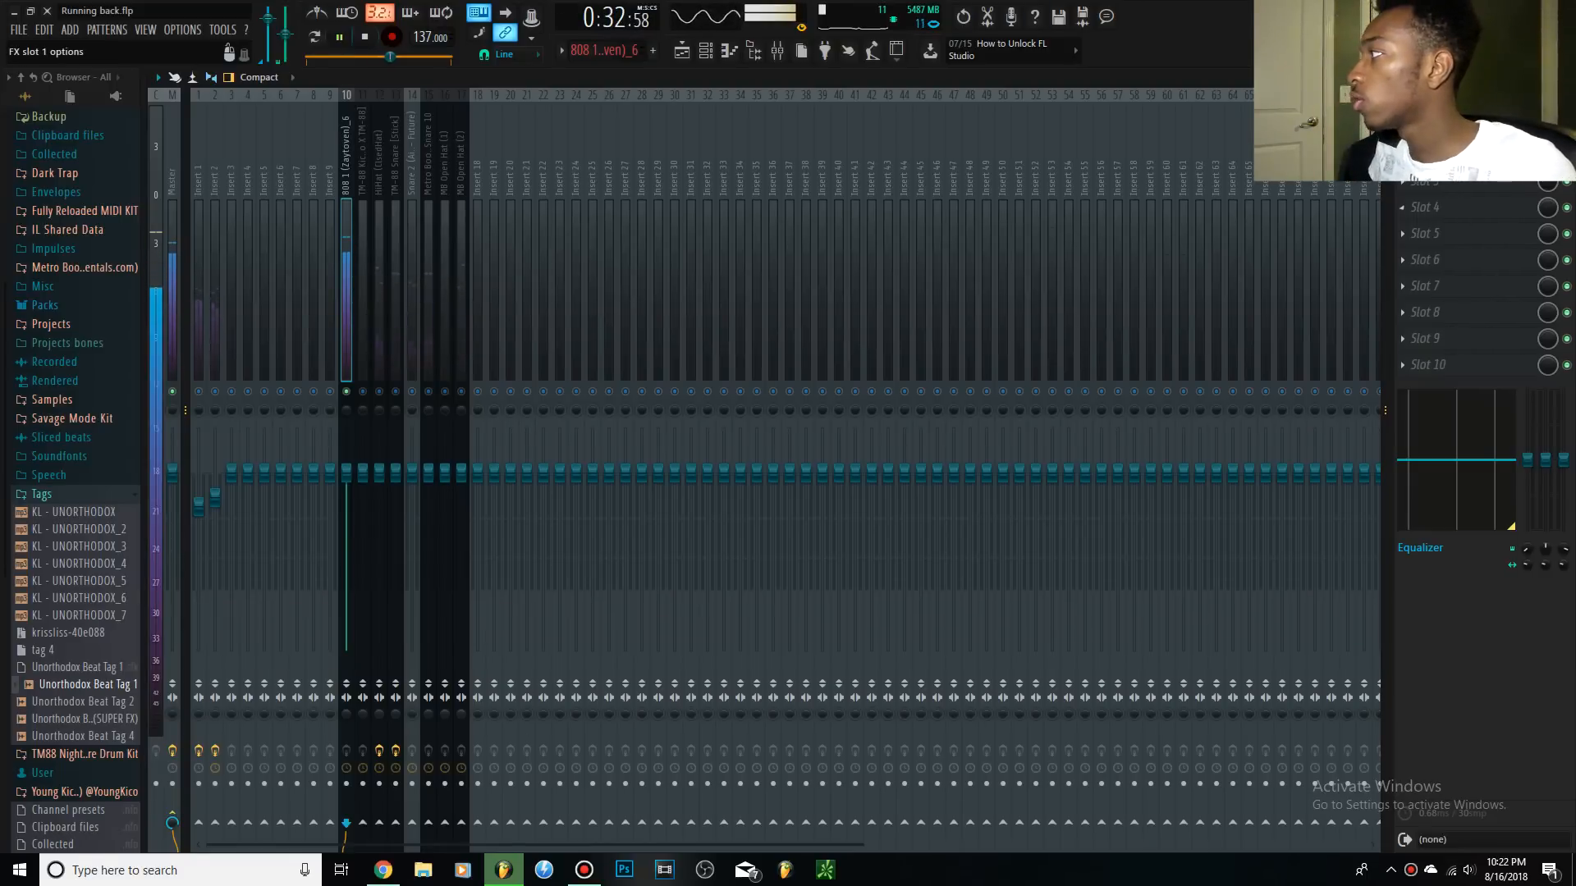
click(1402, 128)
mouse_move(1415, 145)
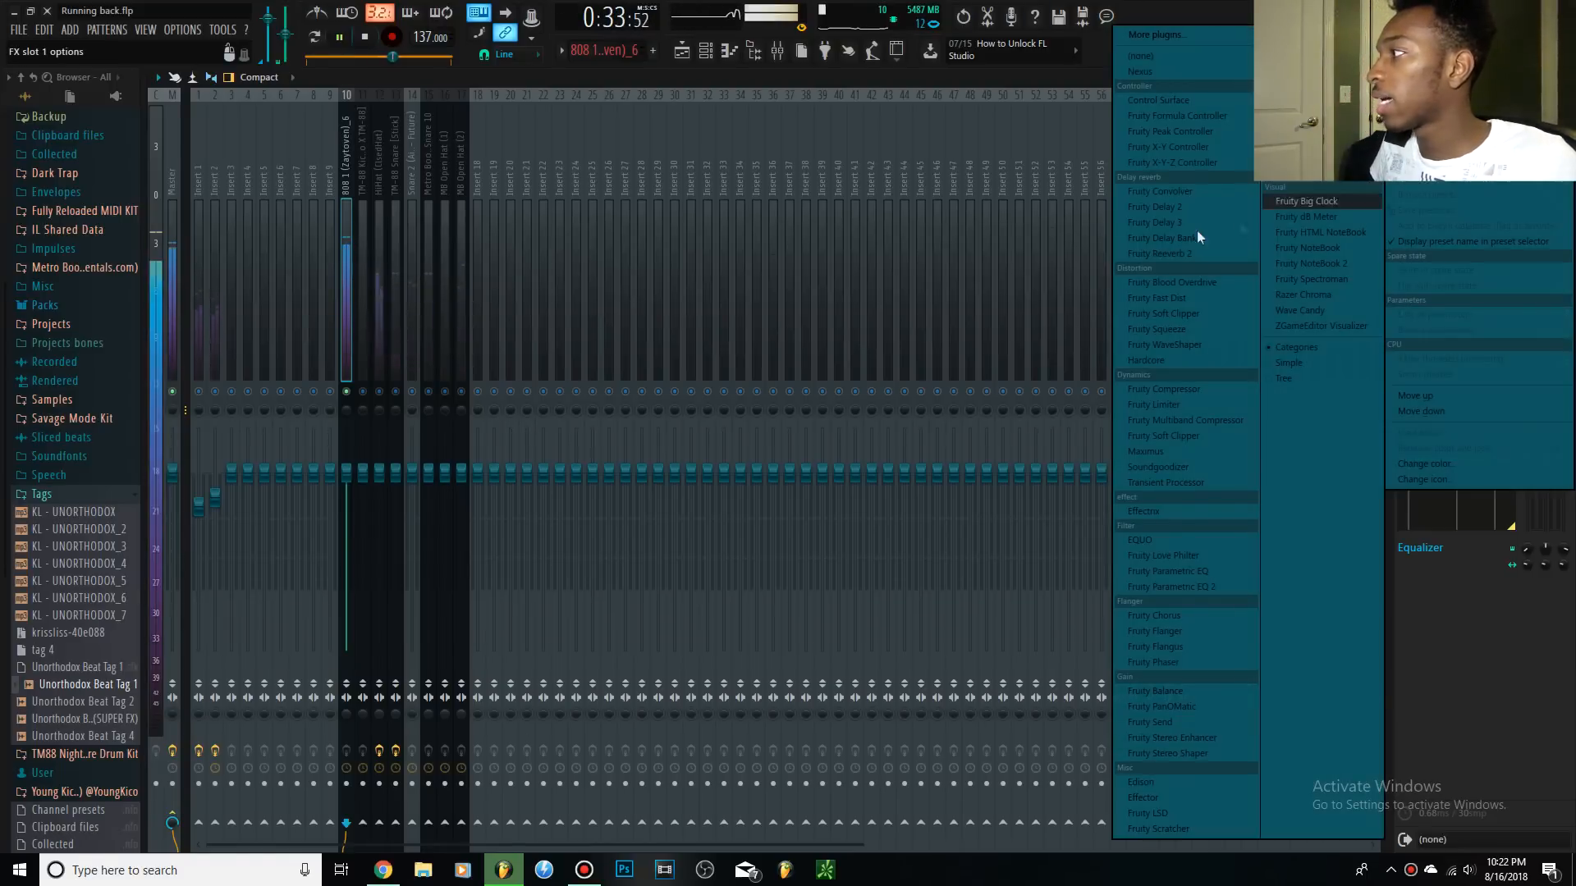
click(1189, 344)
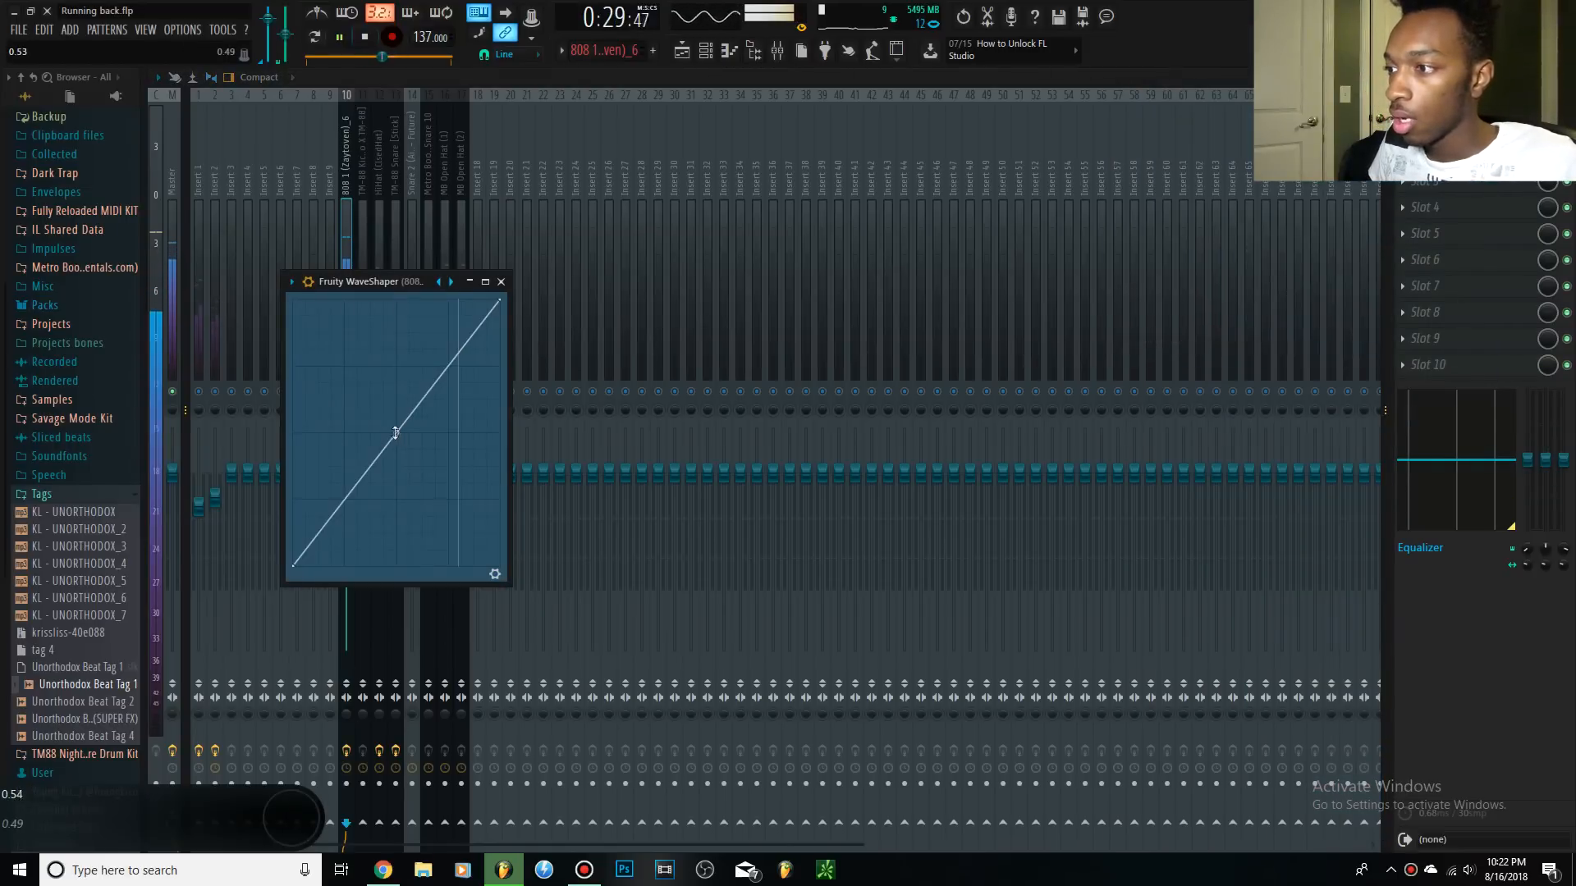
Bend the WaveShaper curve upward to about 12.37% tension on the 808, then close the plugin and stop playback.
drag(399, 435, 397, 379)
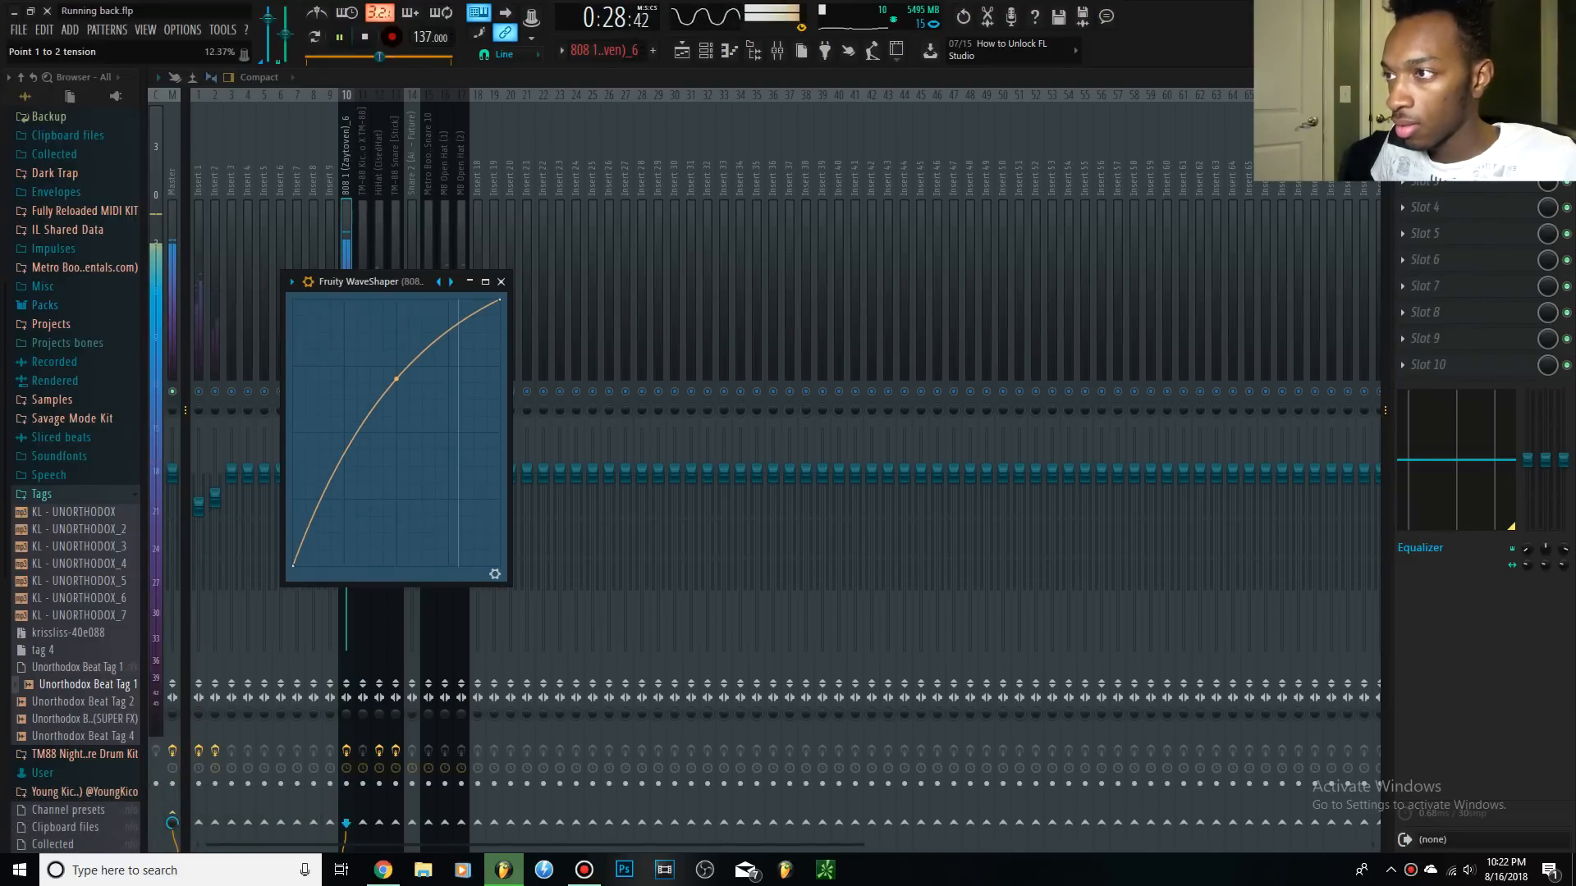
click(347, 233)
key(space)
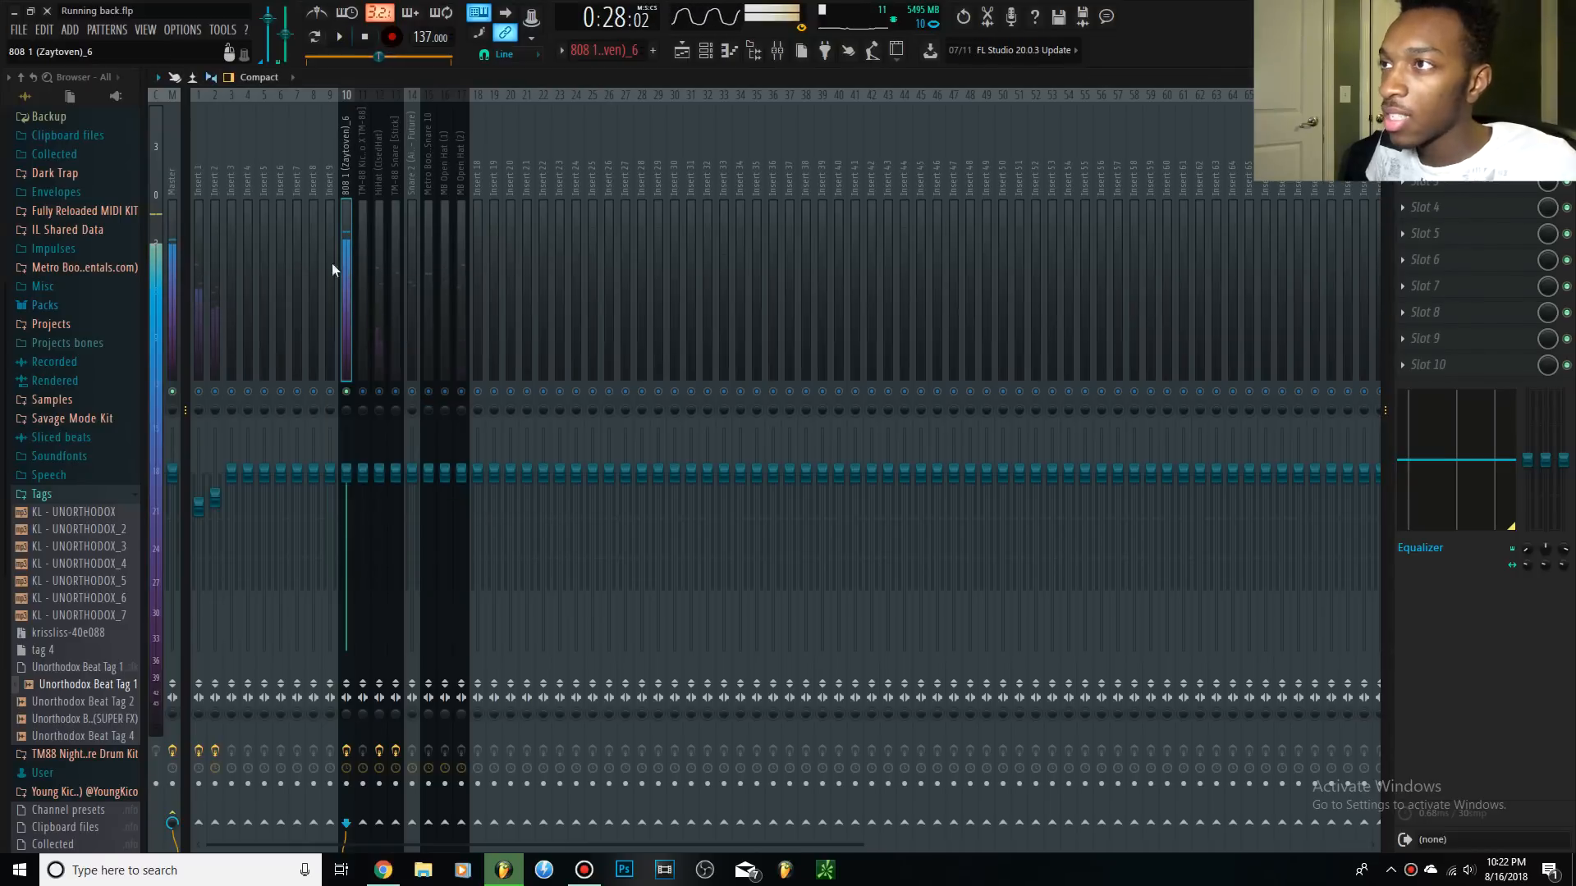
Stop playback, select bars 25 to 29 as the loop range in the playlist and start playing it.
click(389, 35)
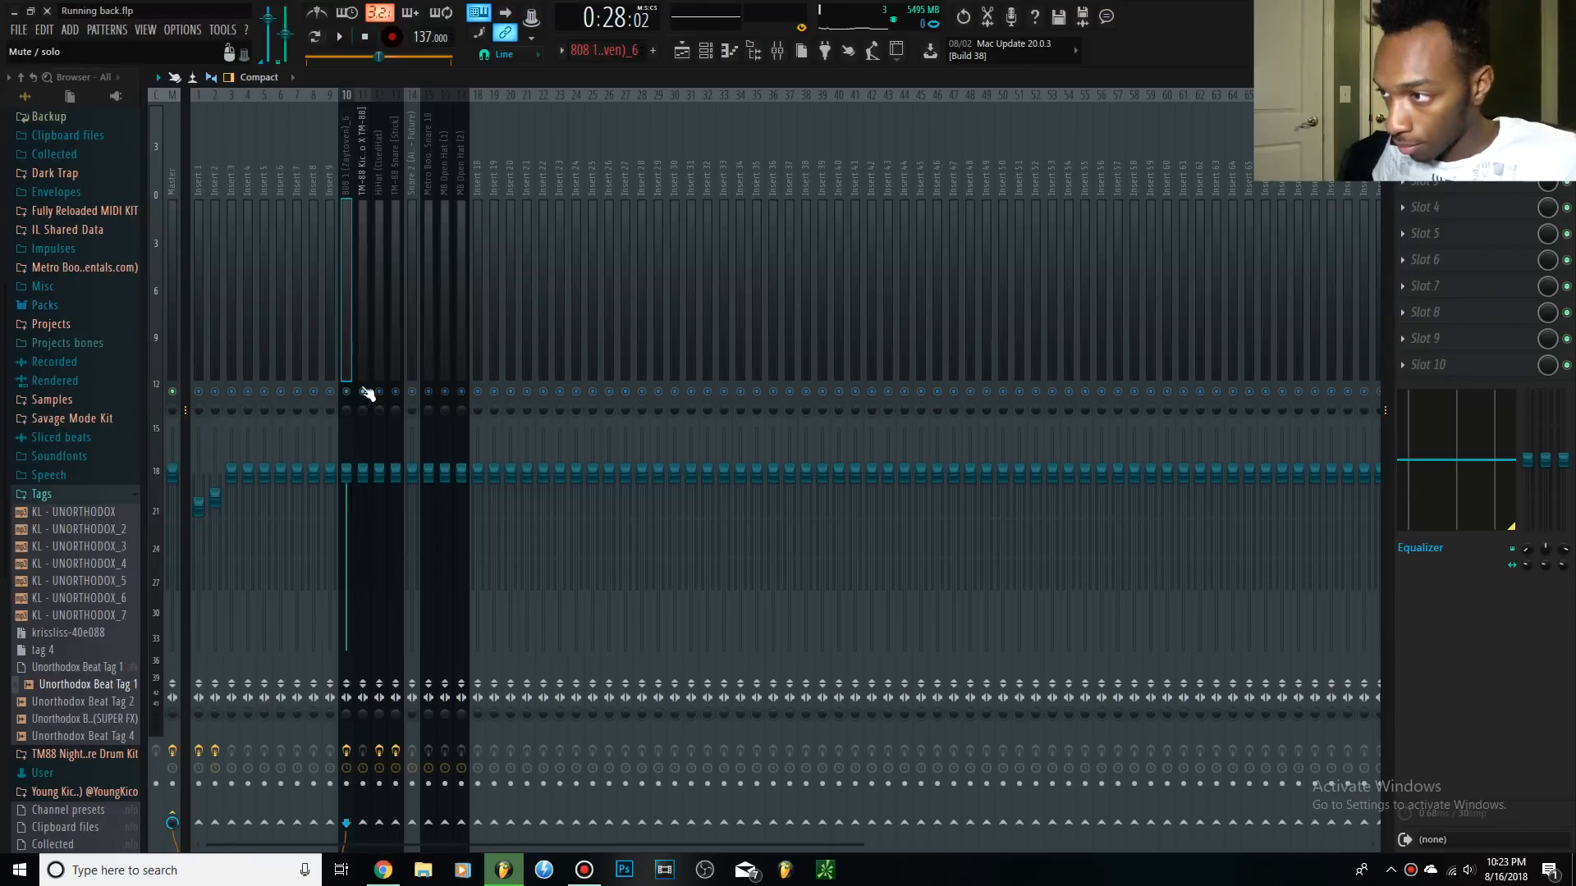
click(682, 51)
drag(987, 126, 1061, 117)
key(space)
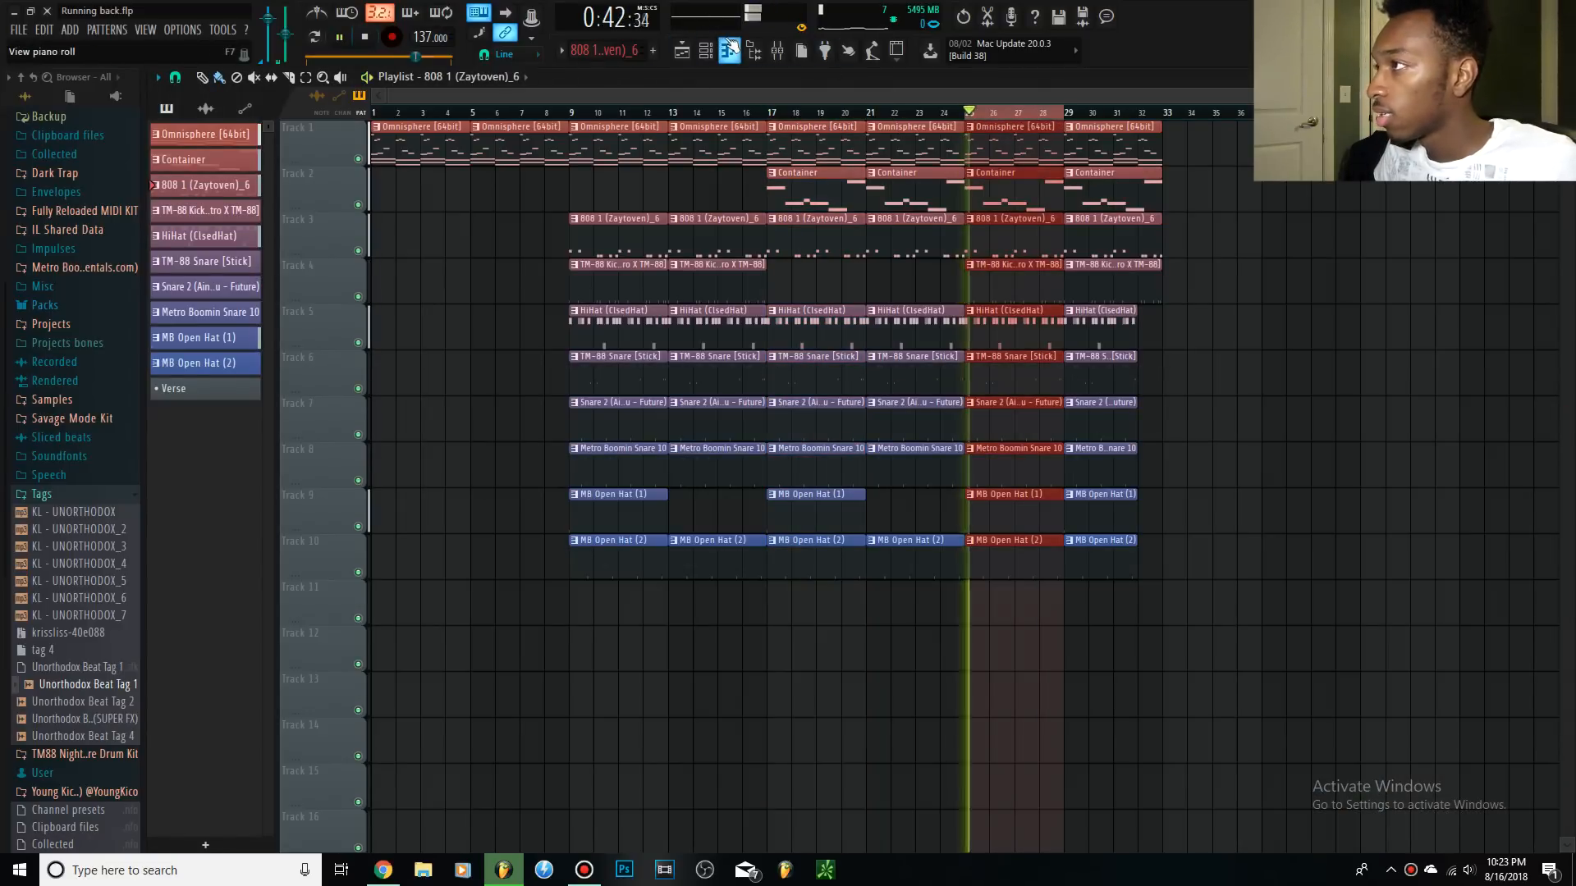
Select the TM-88 Kicks [Metro X TM-88] mixer track, listen to it in the mix and stop playback.
key(F9)
click(368, 272)
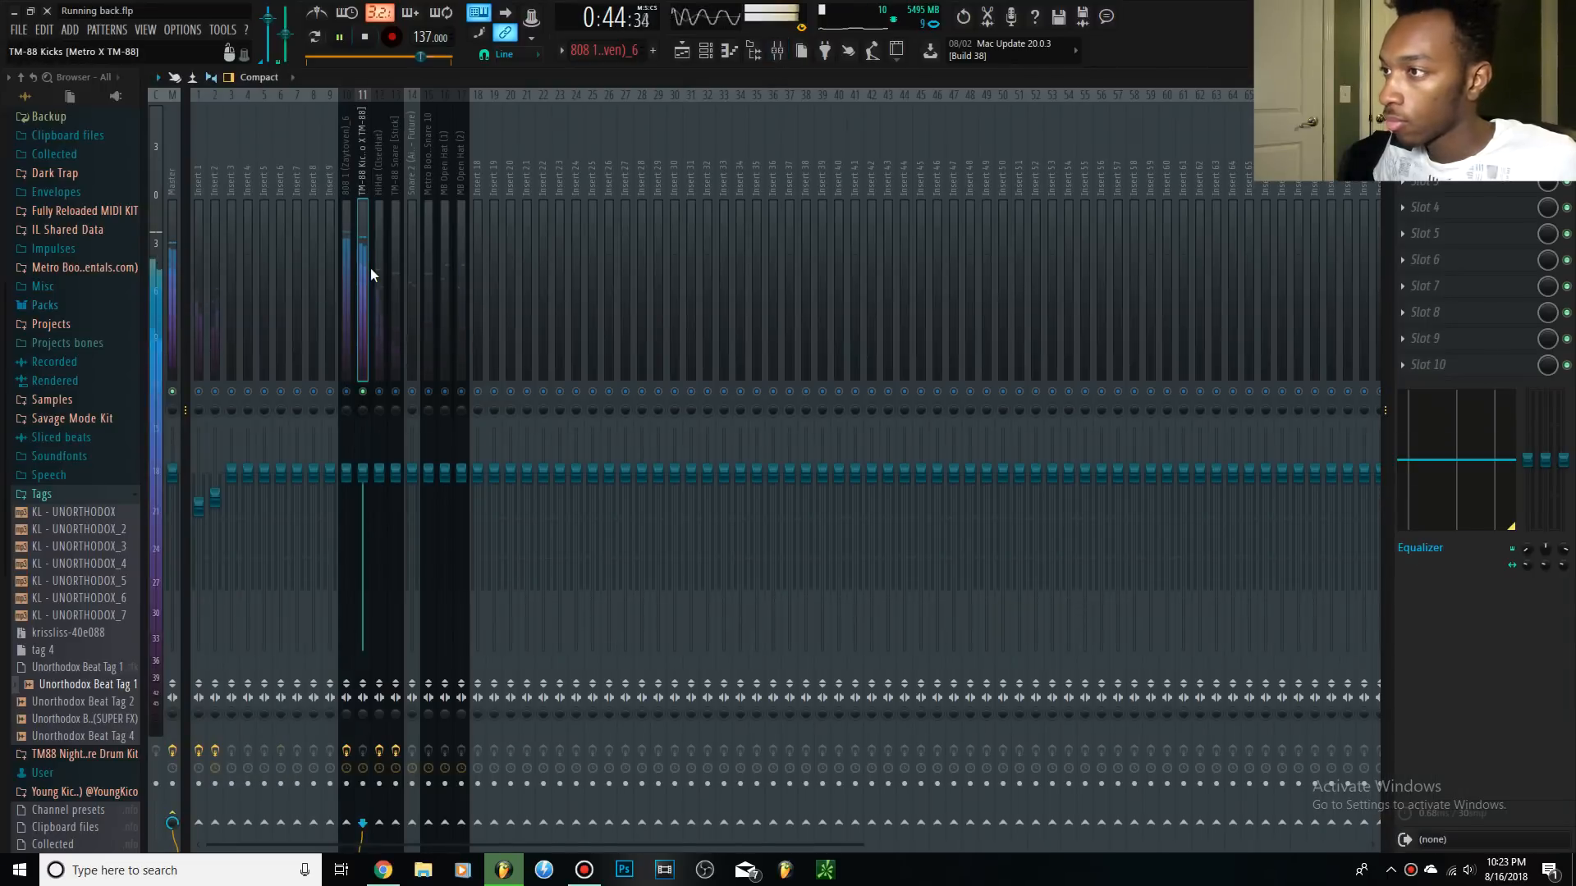
click(1403, 129)
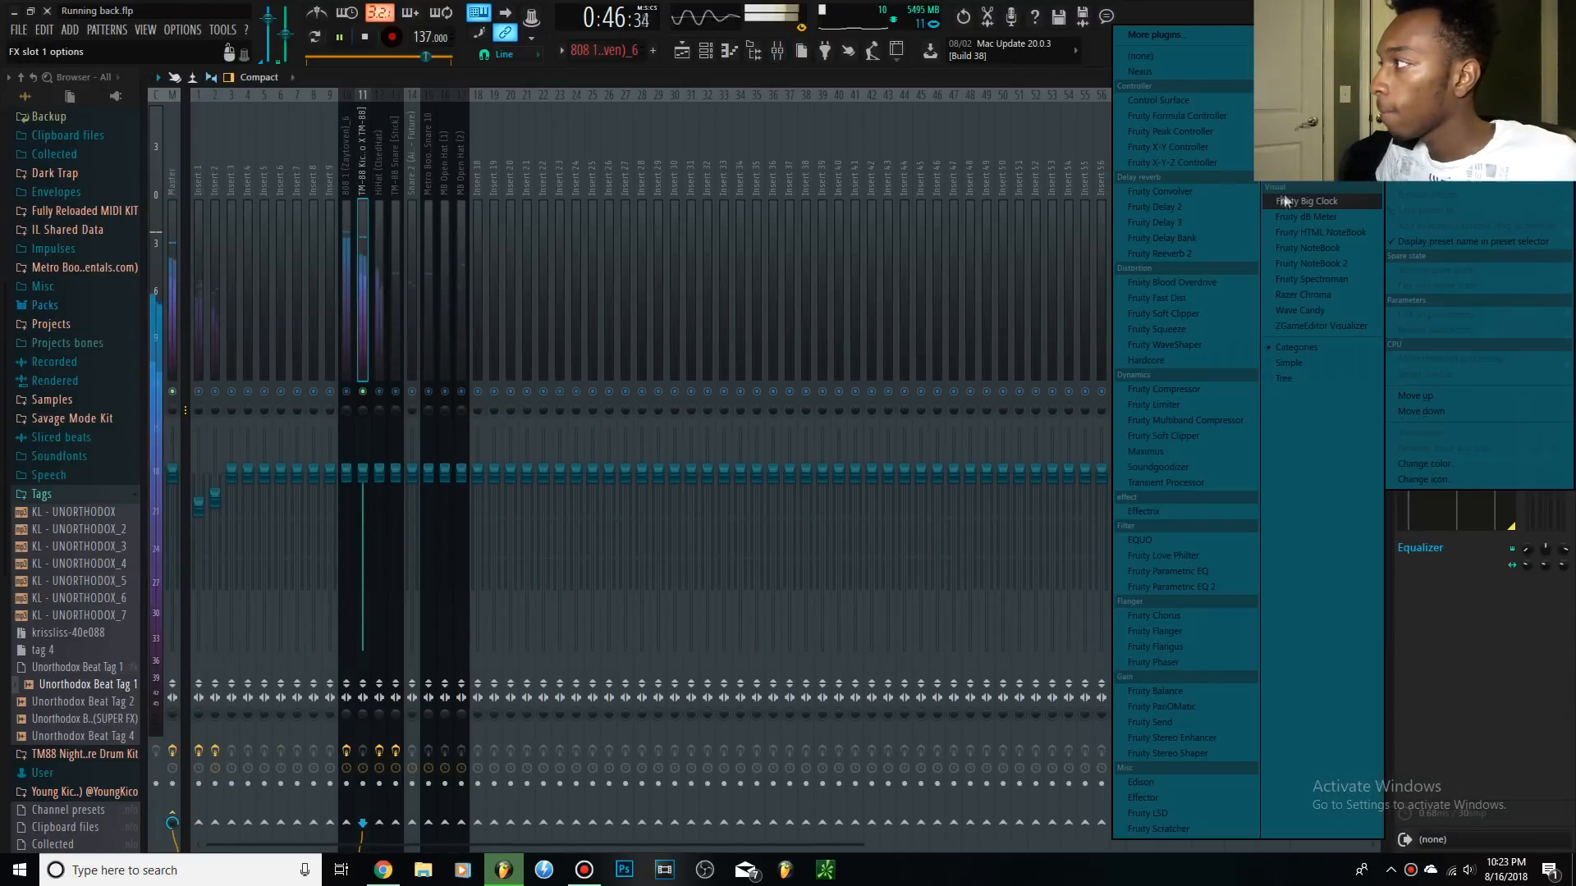
click(985, 80)
key(space)
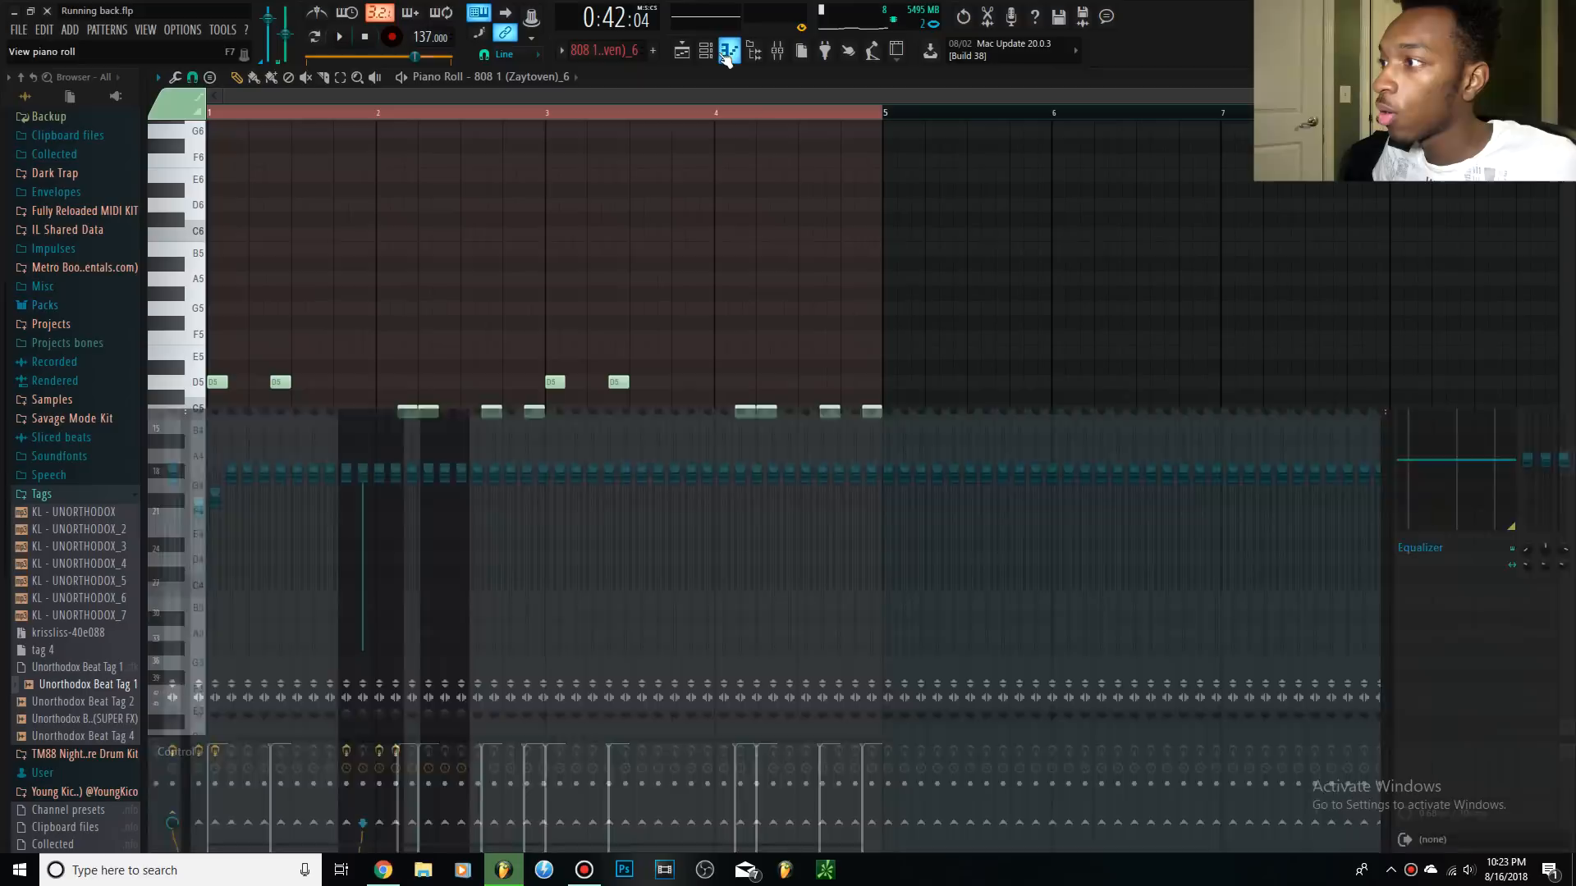
Examine the note layout of the TM-88 Kicks [Metro X TM-88] pattern in the piano roll on its own channel.
click(728, 51)
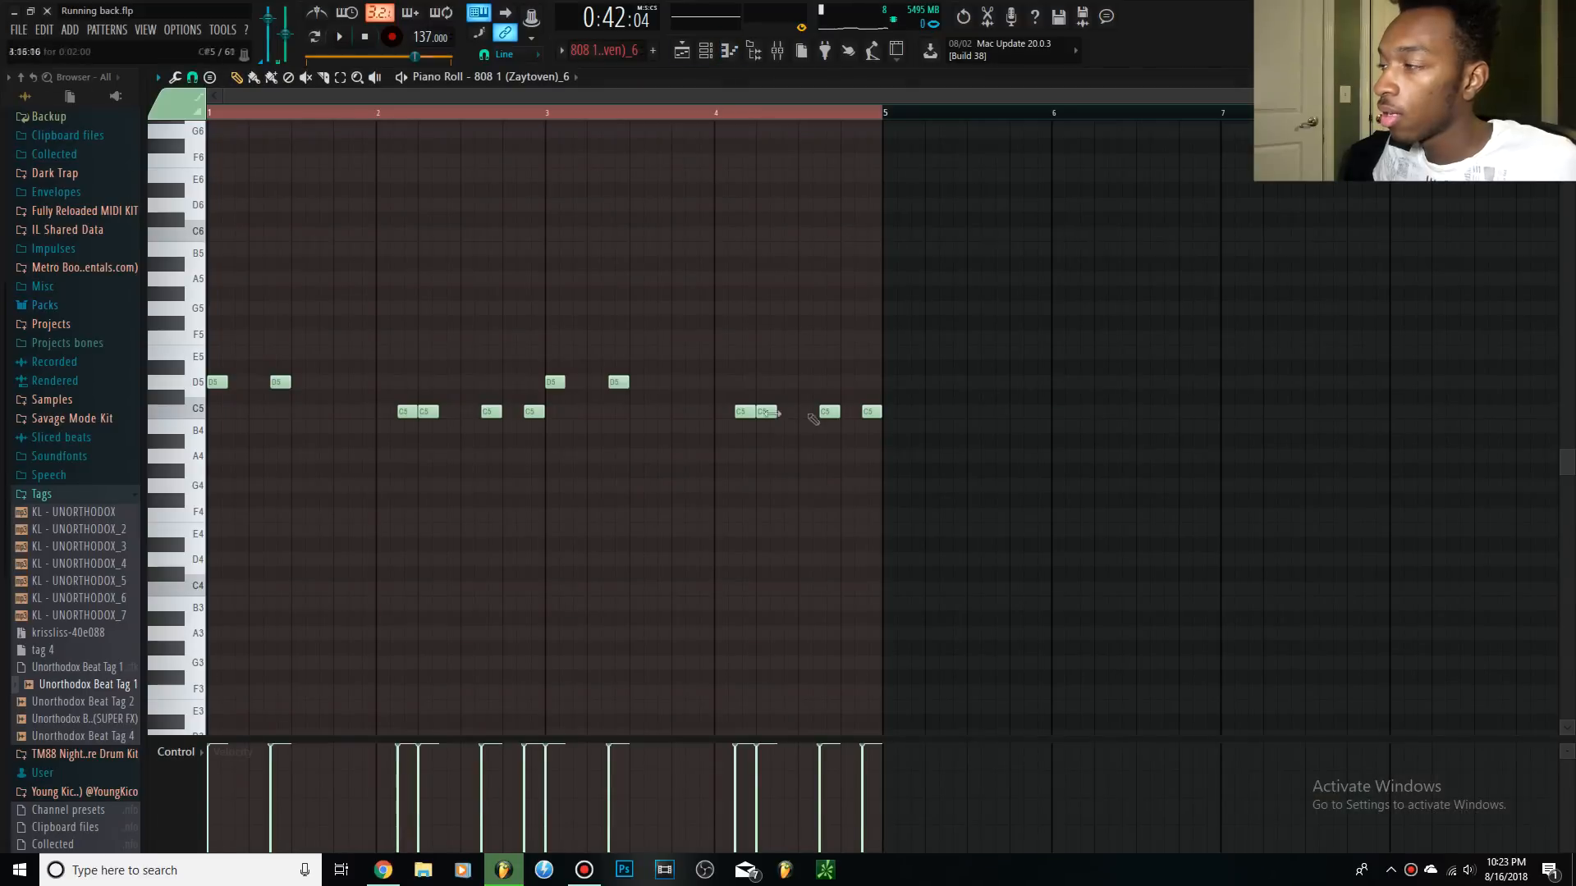
click(521, 76)
click(522, 195)
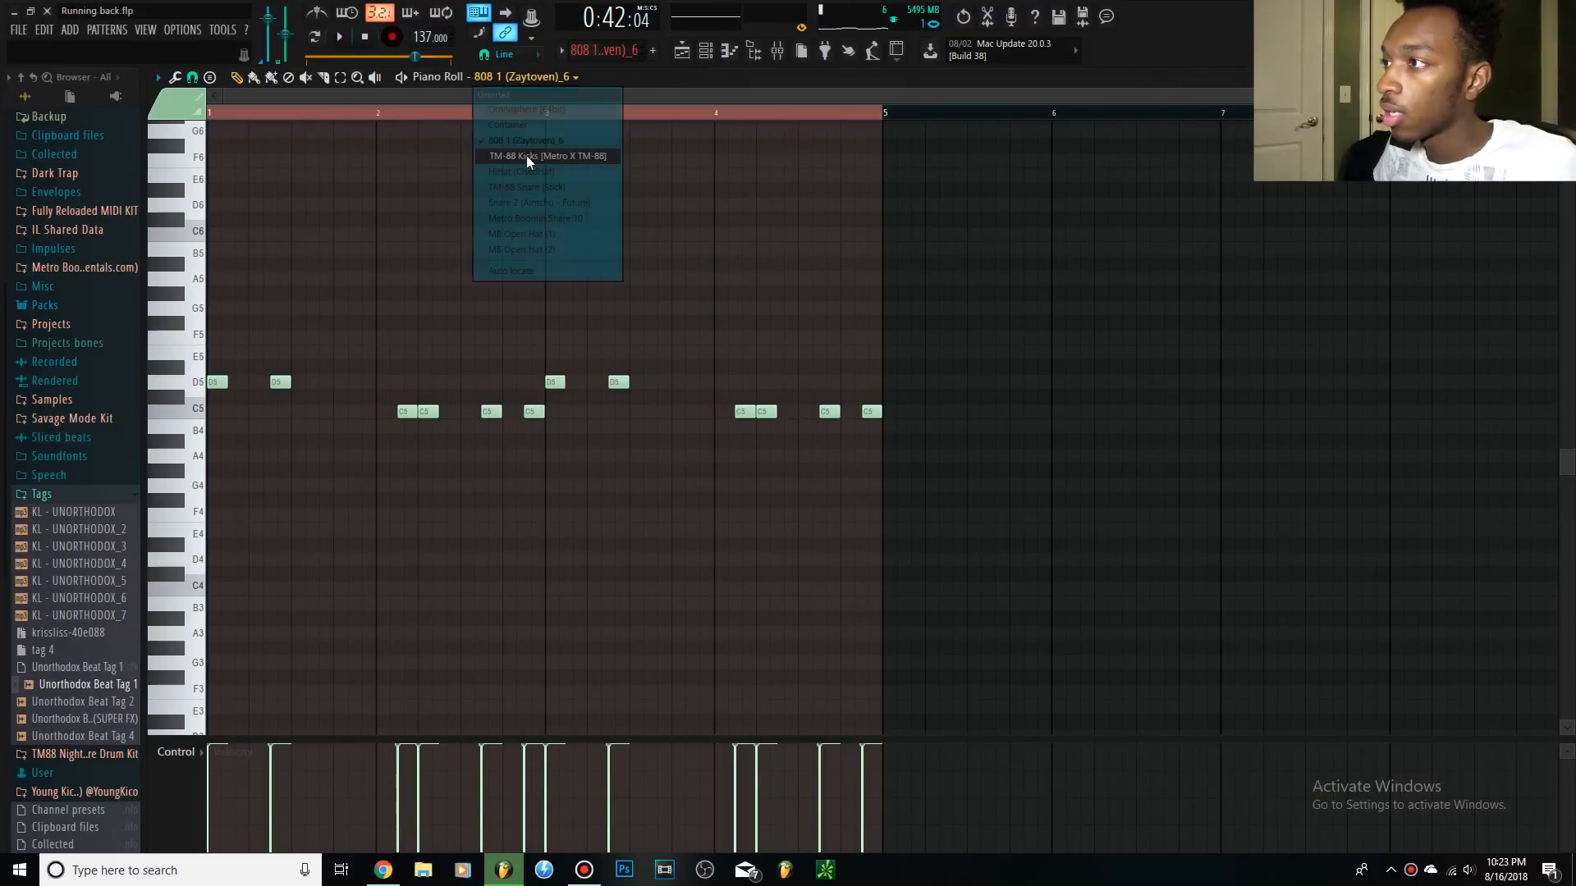
click(652, 51)
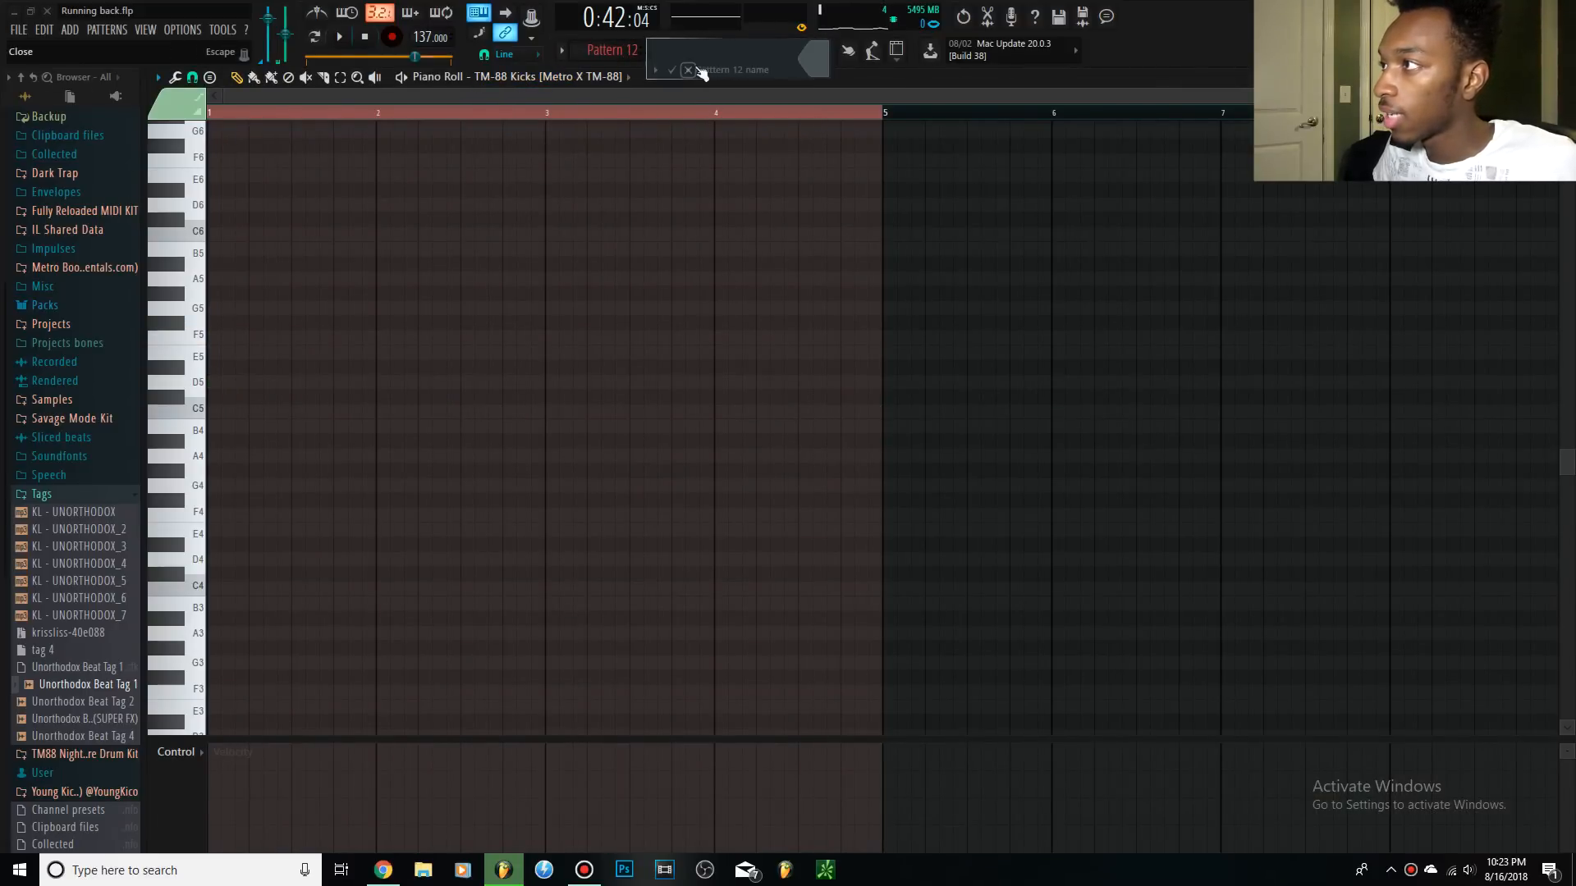
click(693, 70)
click(562, 50)
click(645, 145)
drag(968, 472, 212, 246)
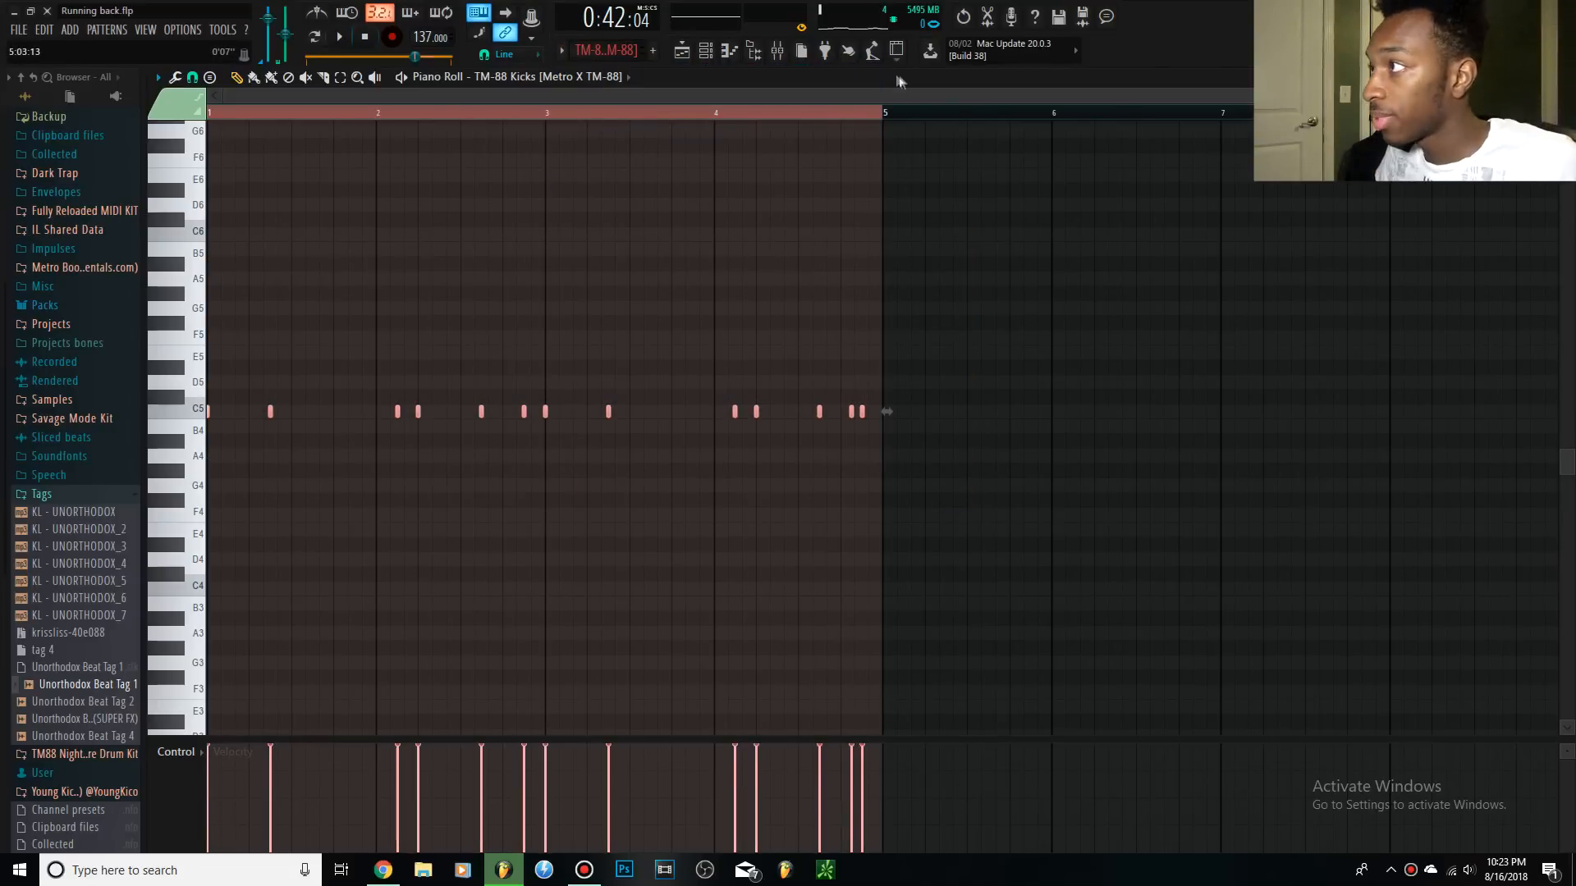
Return to the mixer and load Fruity WaveShaper into effect slot 1 of the TM-88 Kicks track.
click(778, 54)
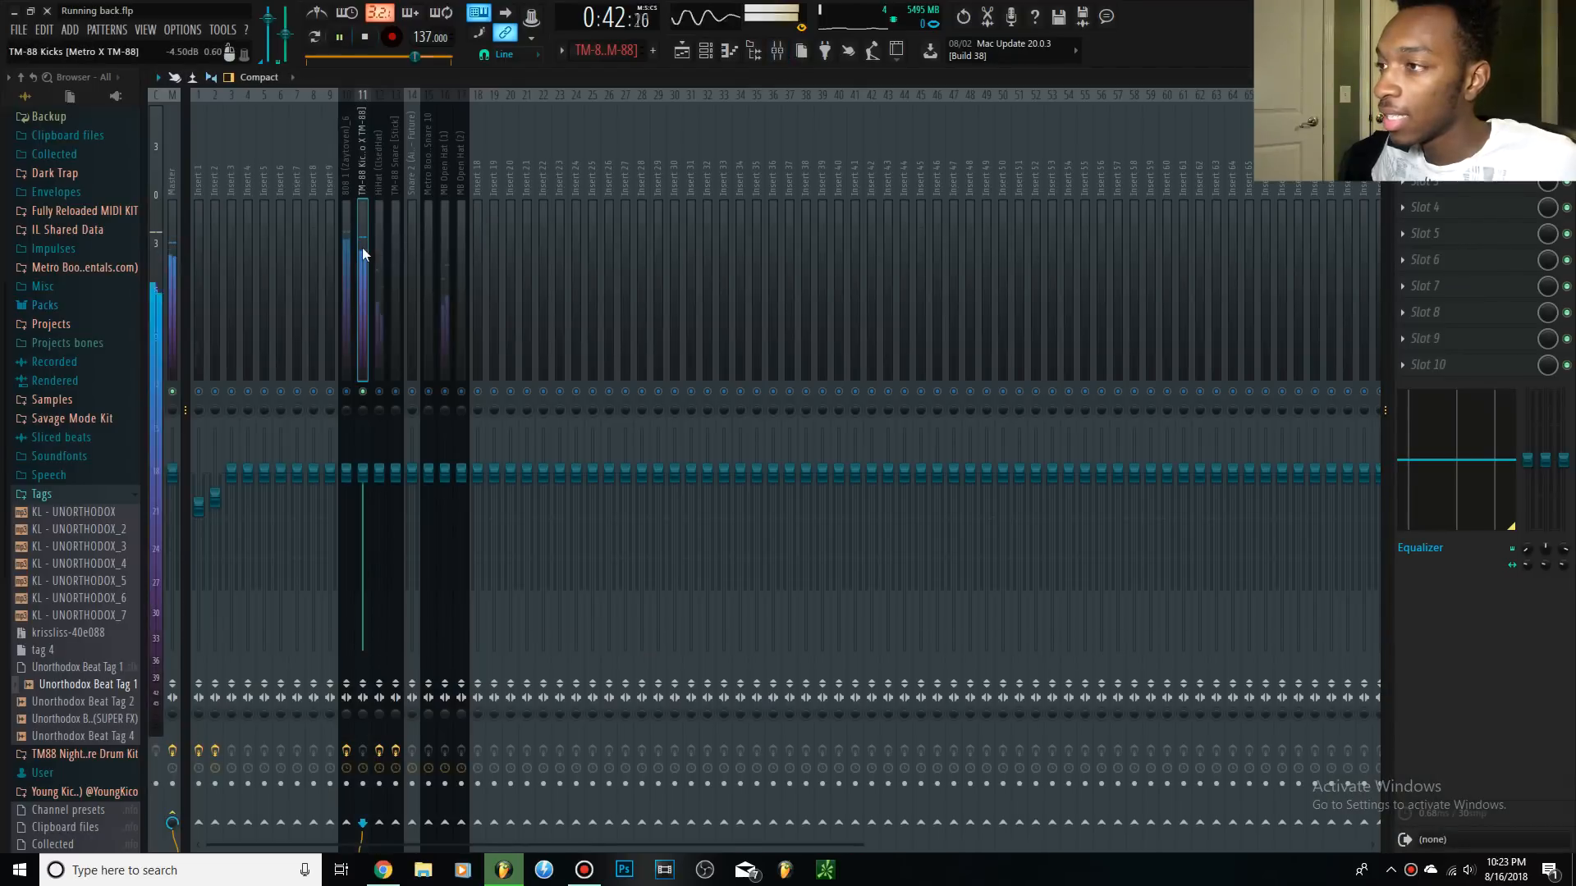
click(1402, 128)
mouse_move(1419, 144)
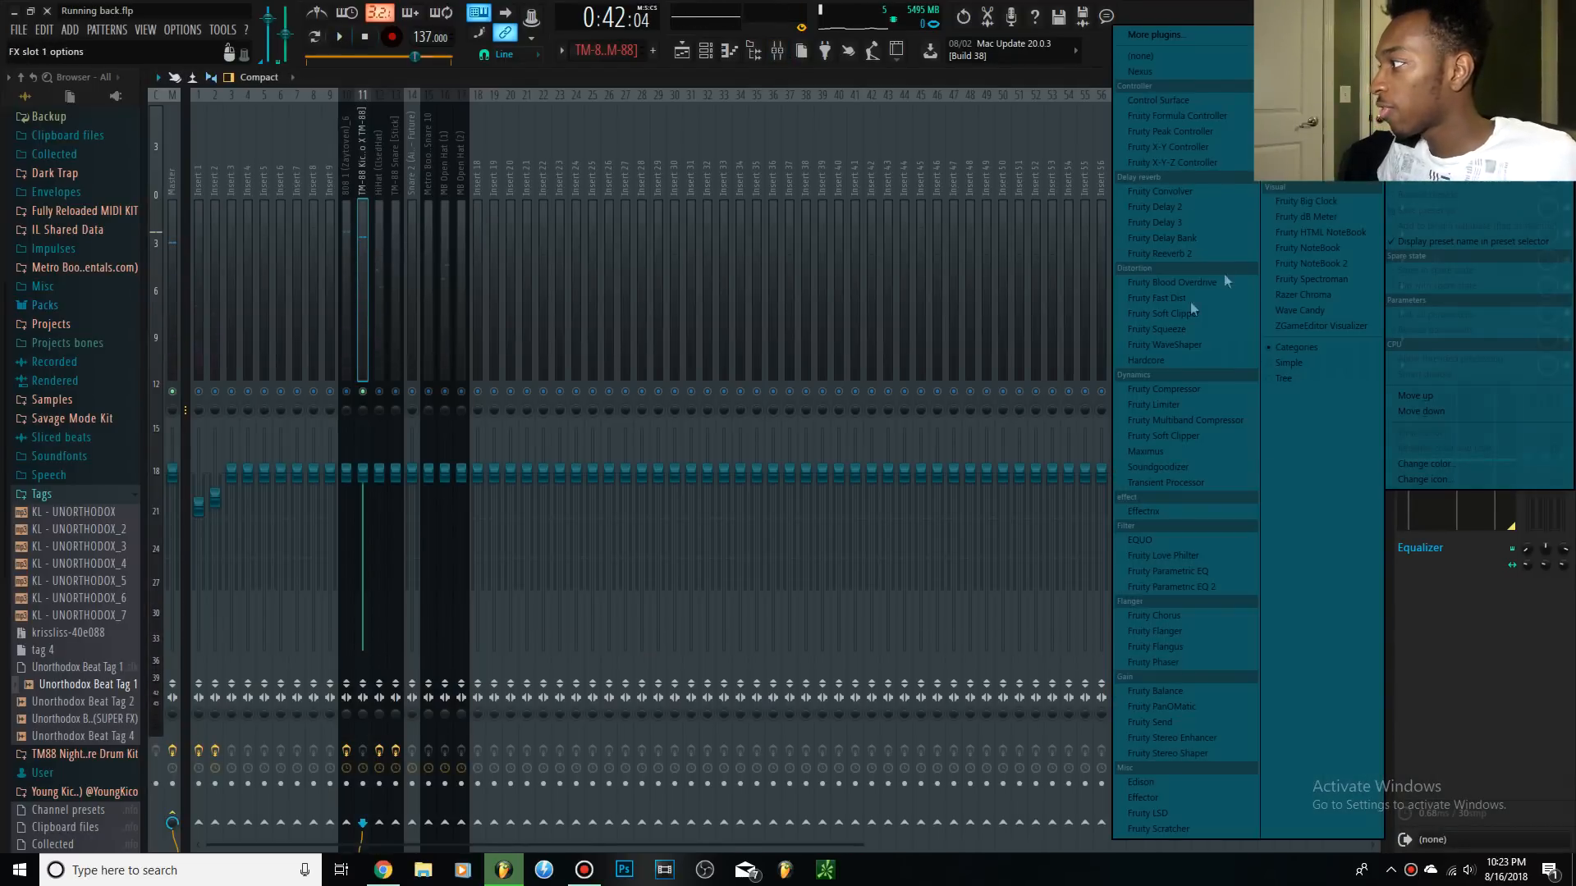
click(1166, 345)
Bend the kick's WaveShaper curve upward to about 18% tension, audition it in the mix and close the plugin.
drag(989, 317, 994, 236)
key(space)
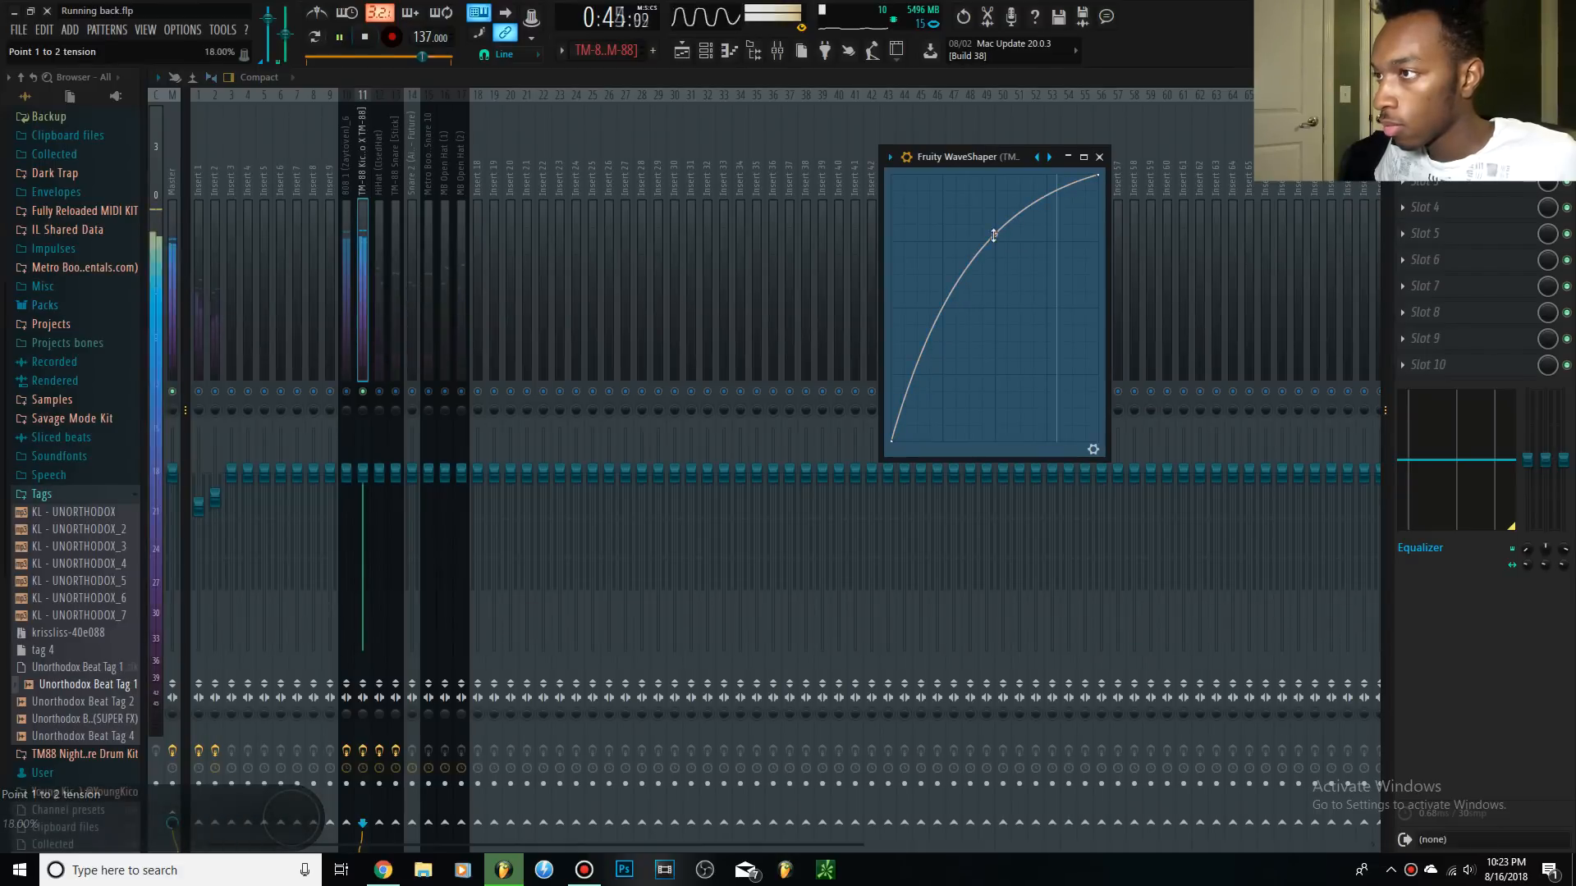
click(365, 37)
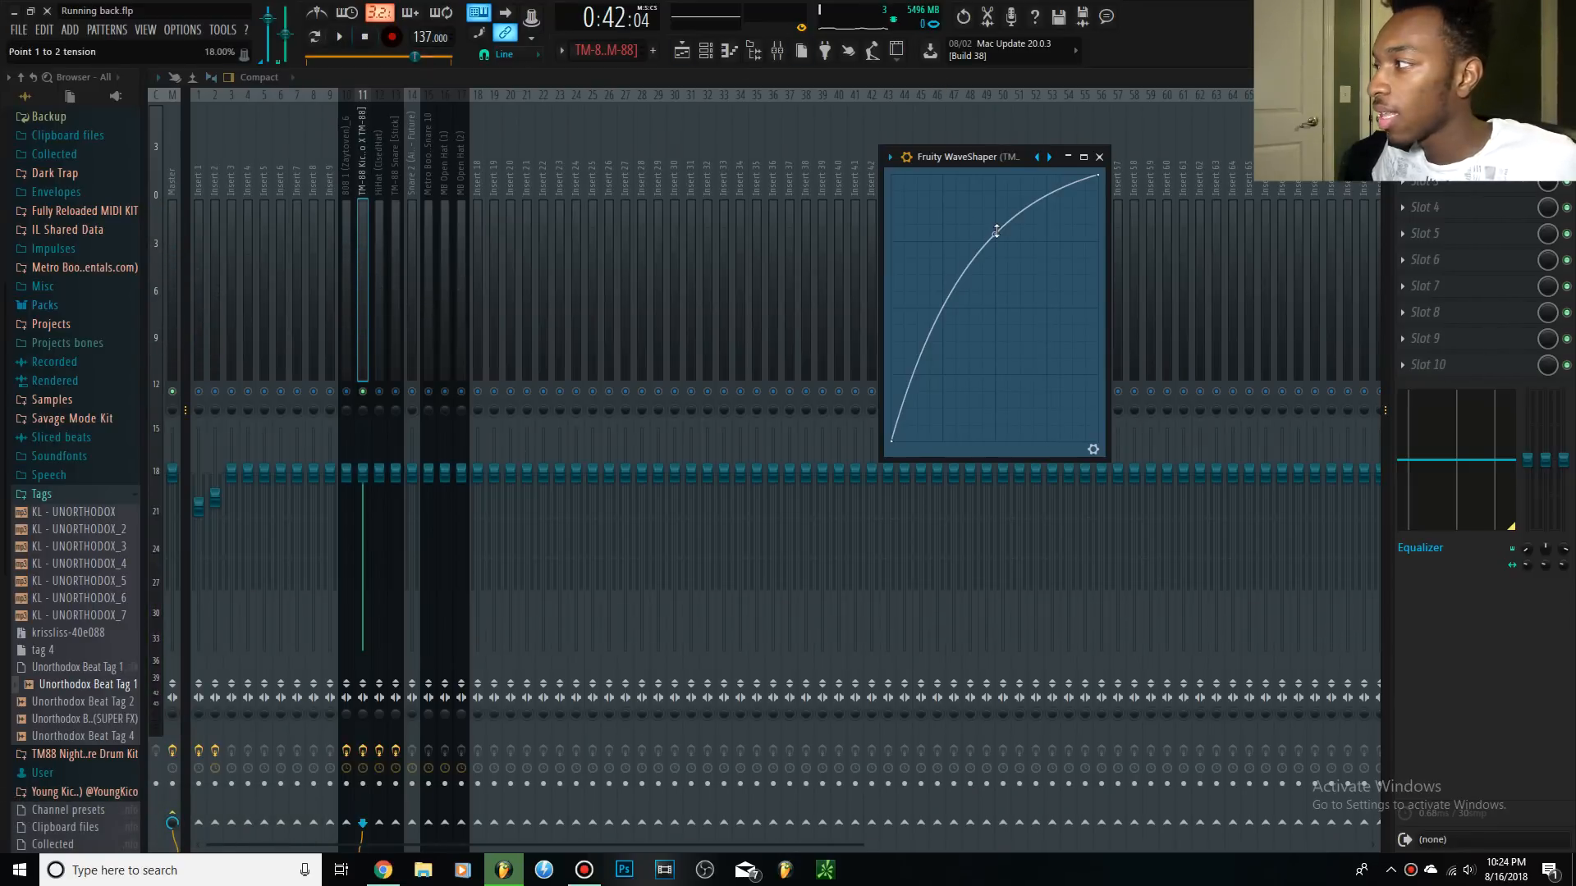
key(Escape)
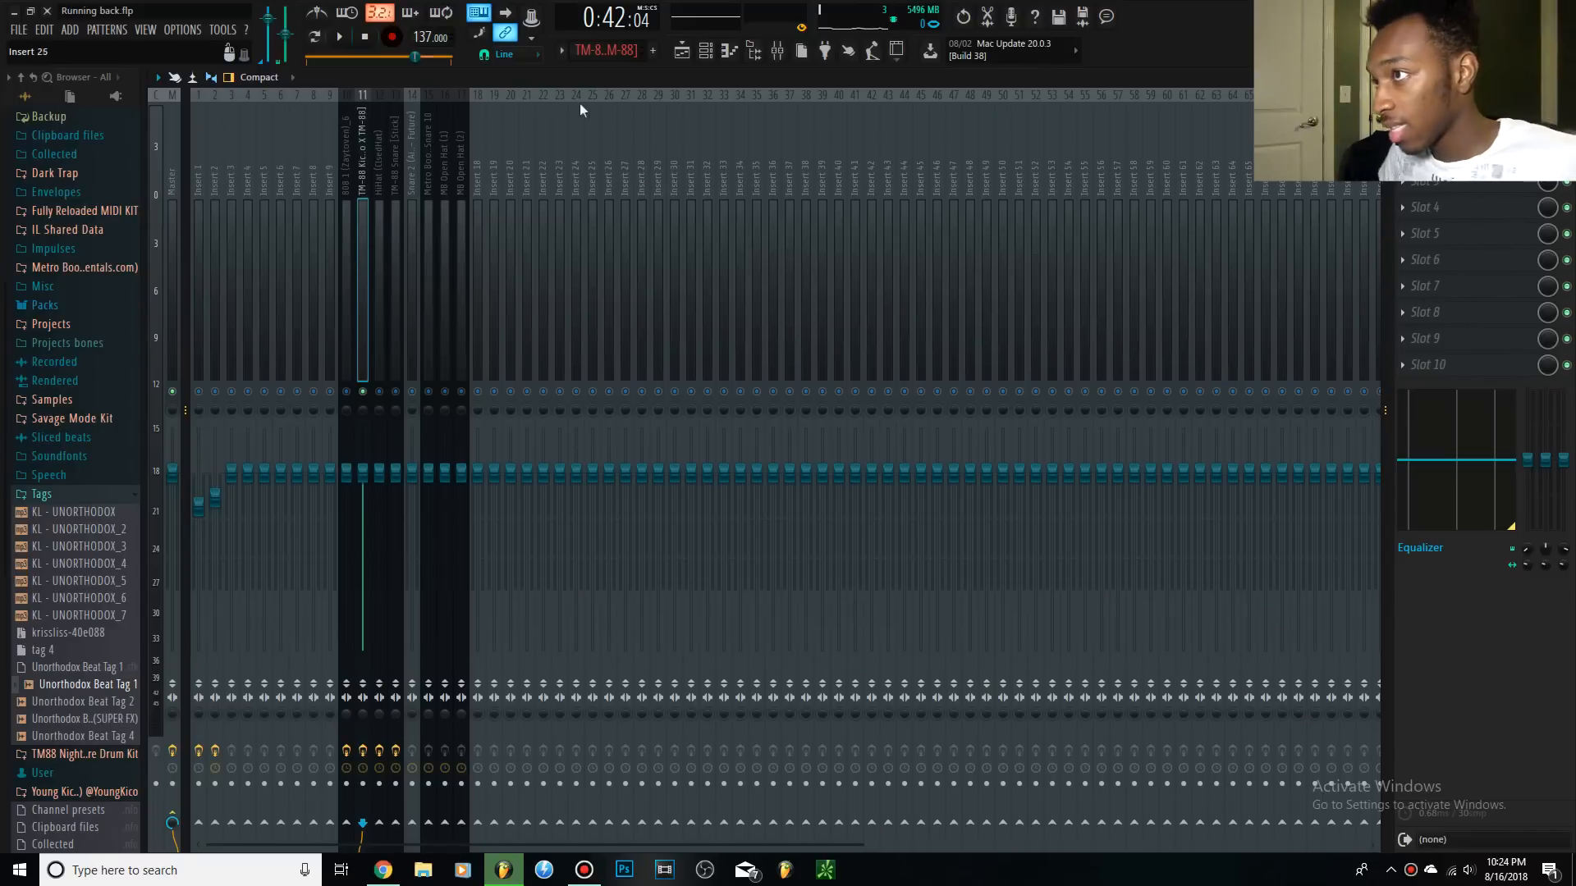
Select the HiHat (ClsedHat) mixer track and listen to it within the looped section.
click(376, 369)
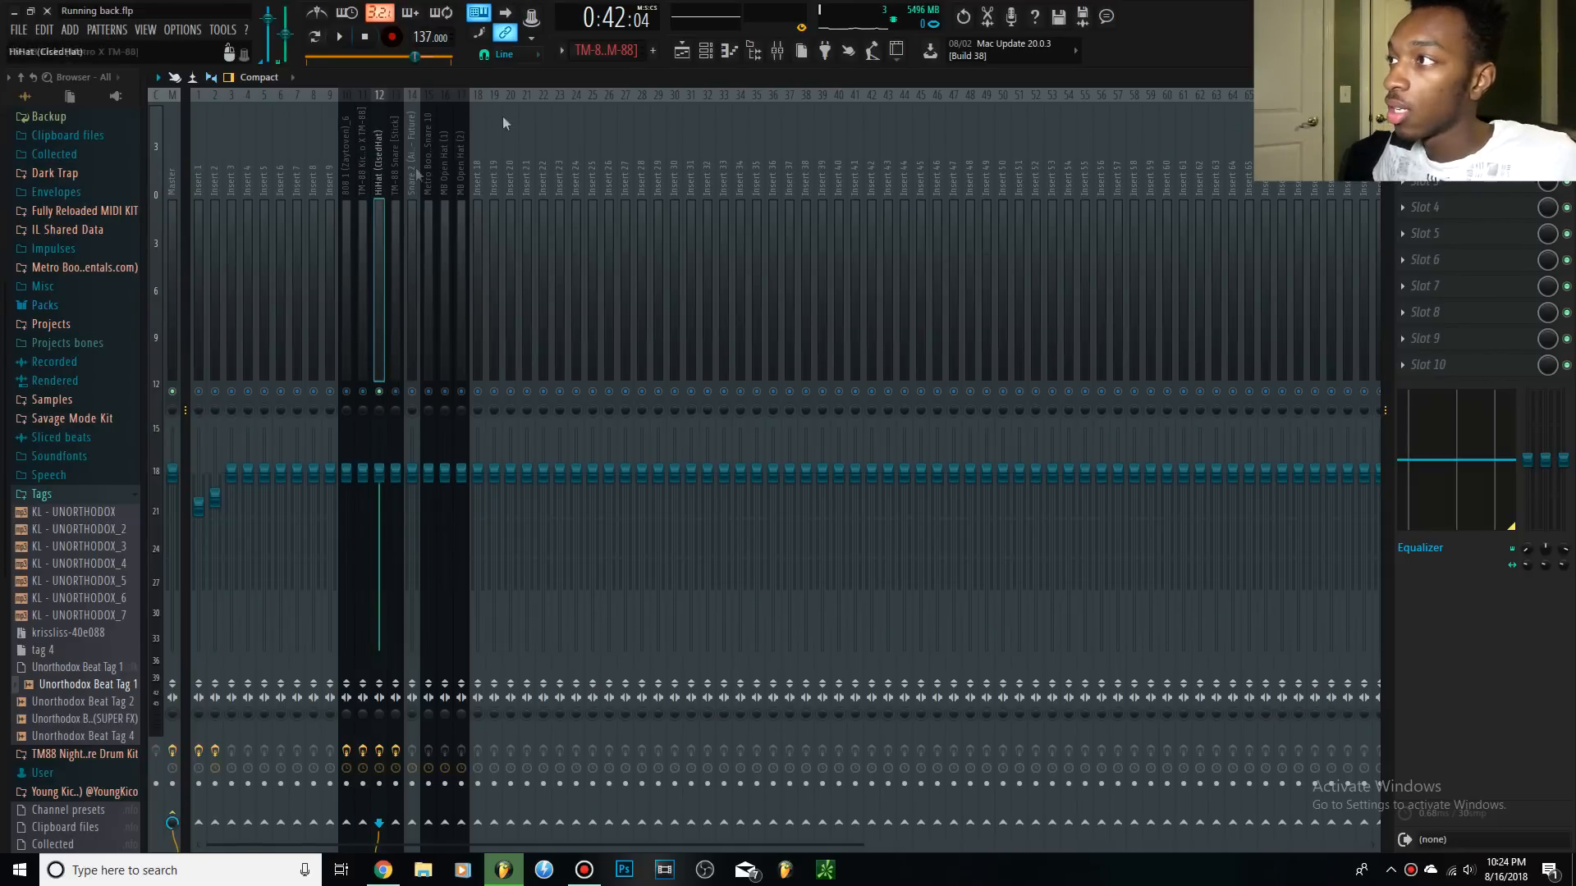
click(566, 54)
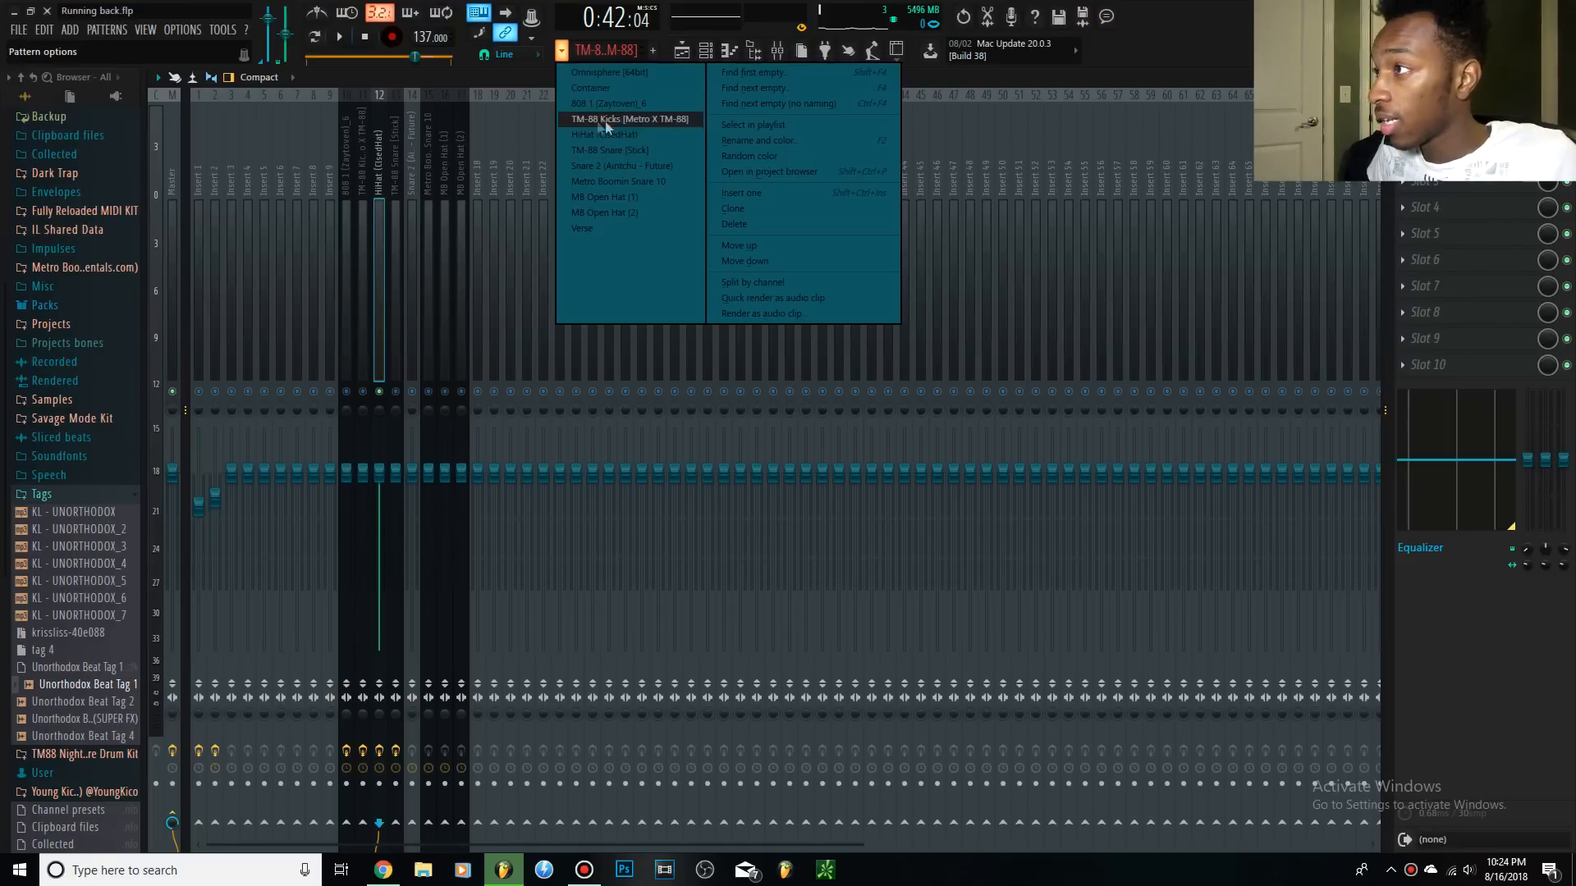
click(512, 76)
key(space)
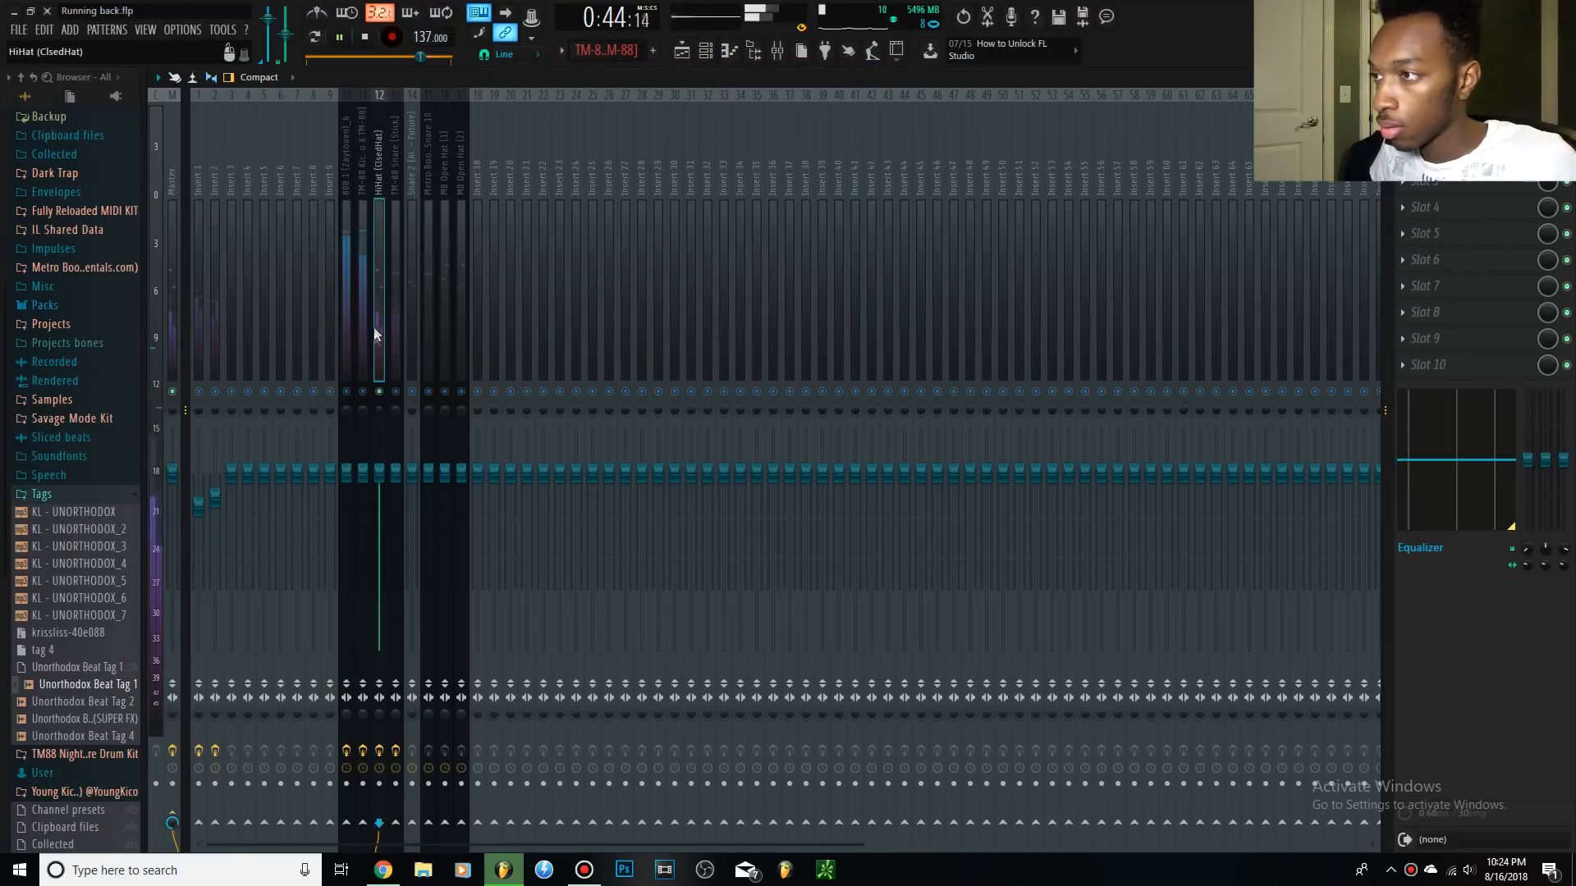
click(366, 39)
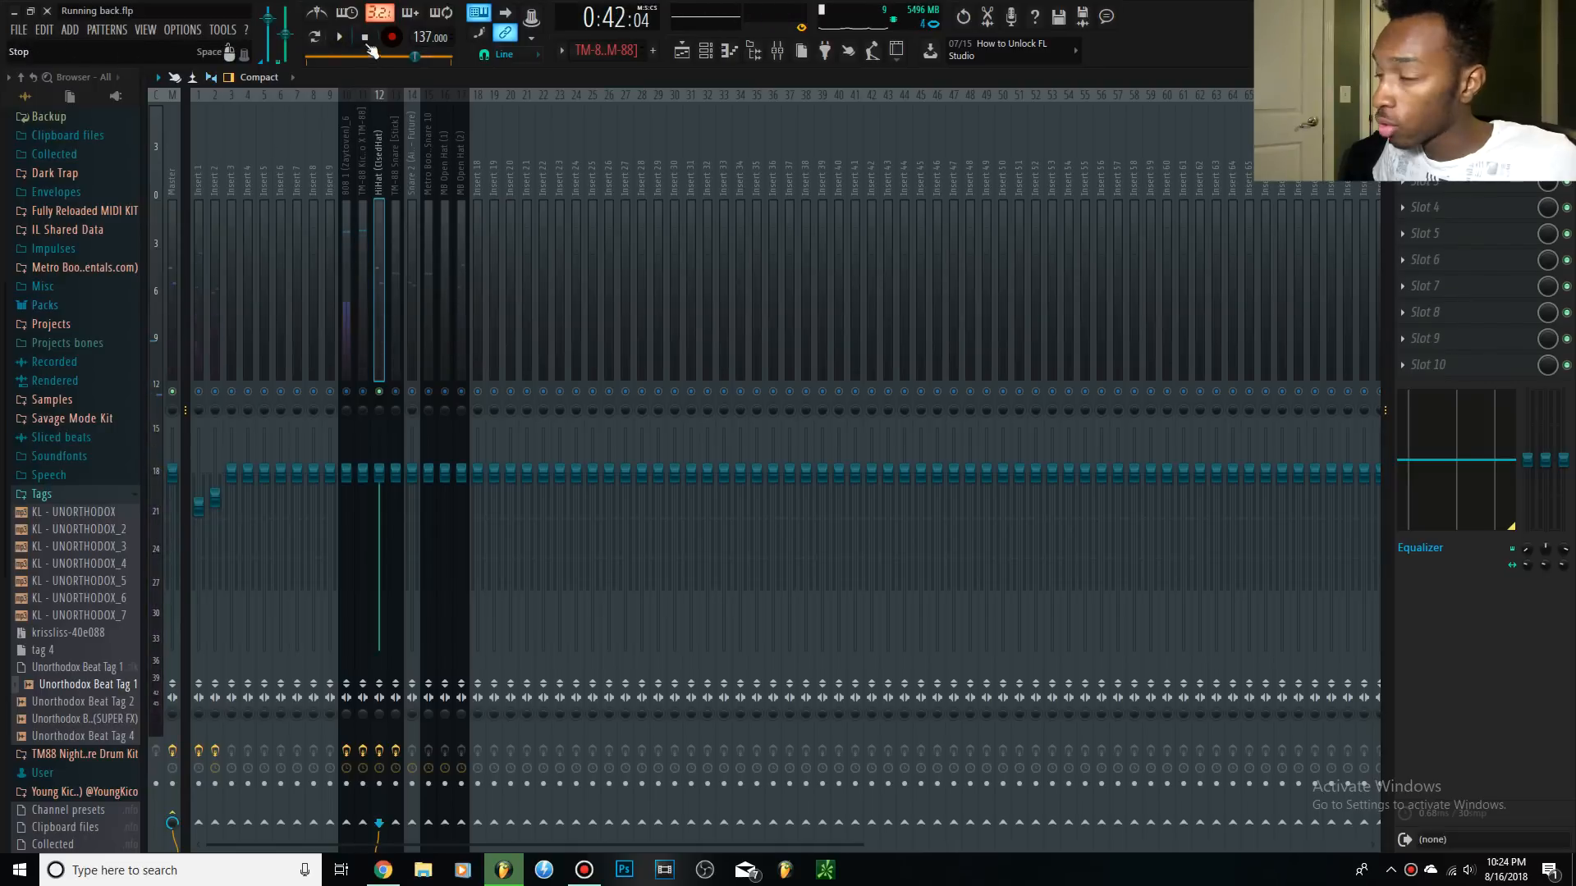
Load Fruity parametric EQ 2 into the hi-hat's slot 2 and steeply cut band 1 to -18 dB at about 2465 Hz.
click(1428, 154)
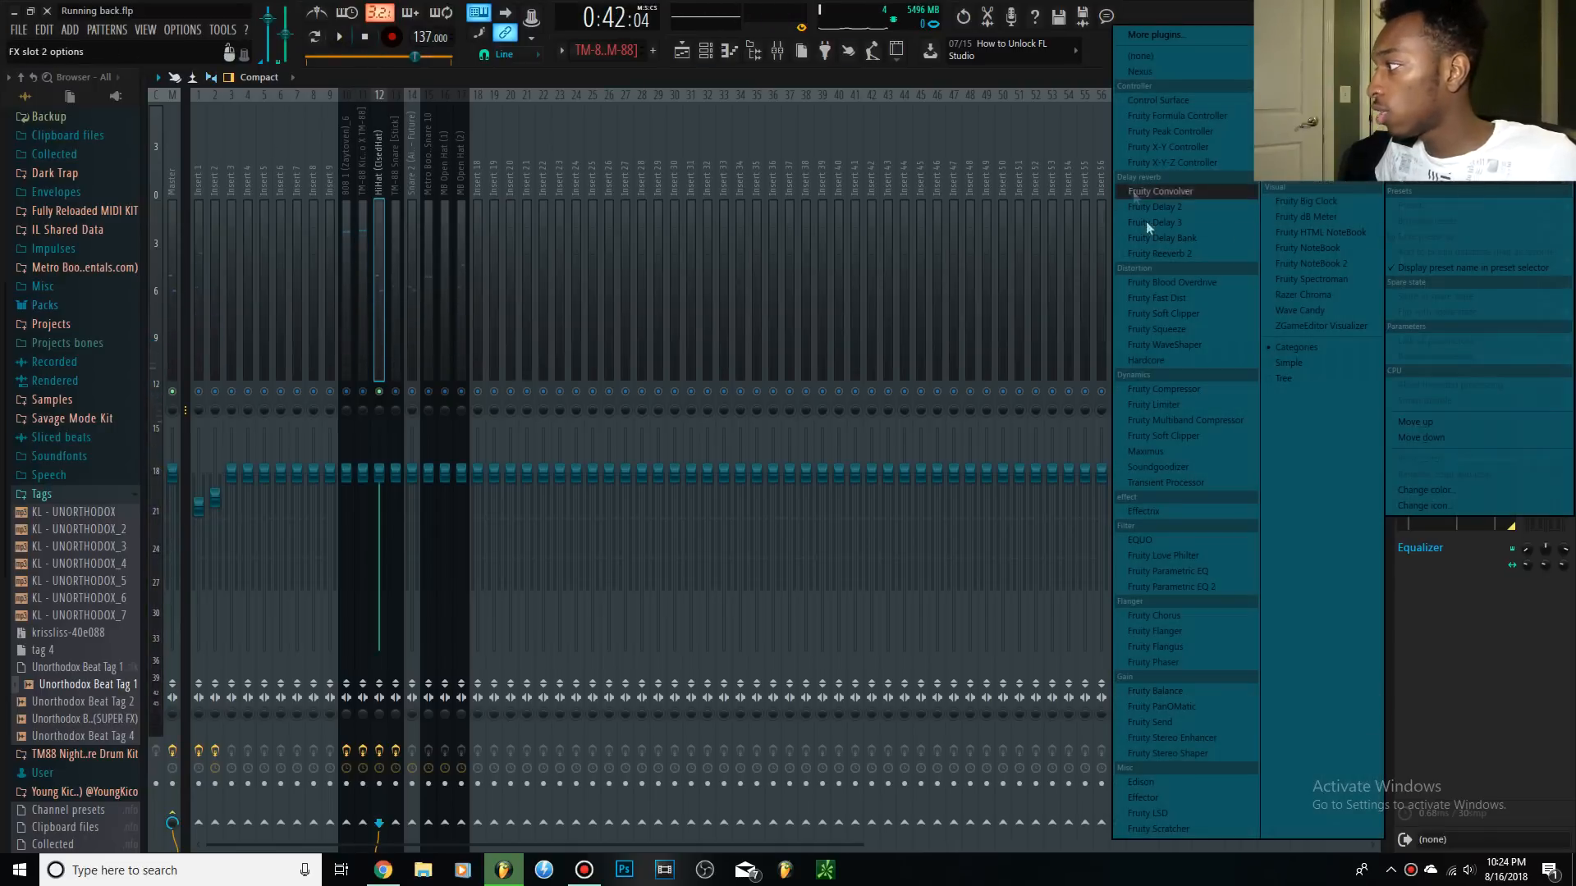
click(1176, 593)
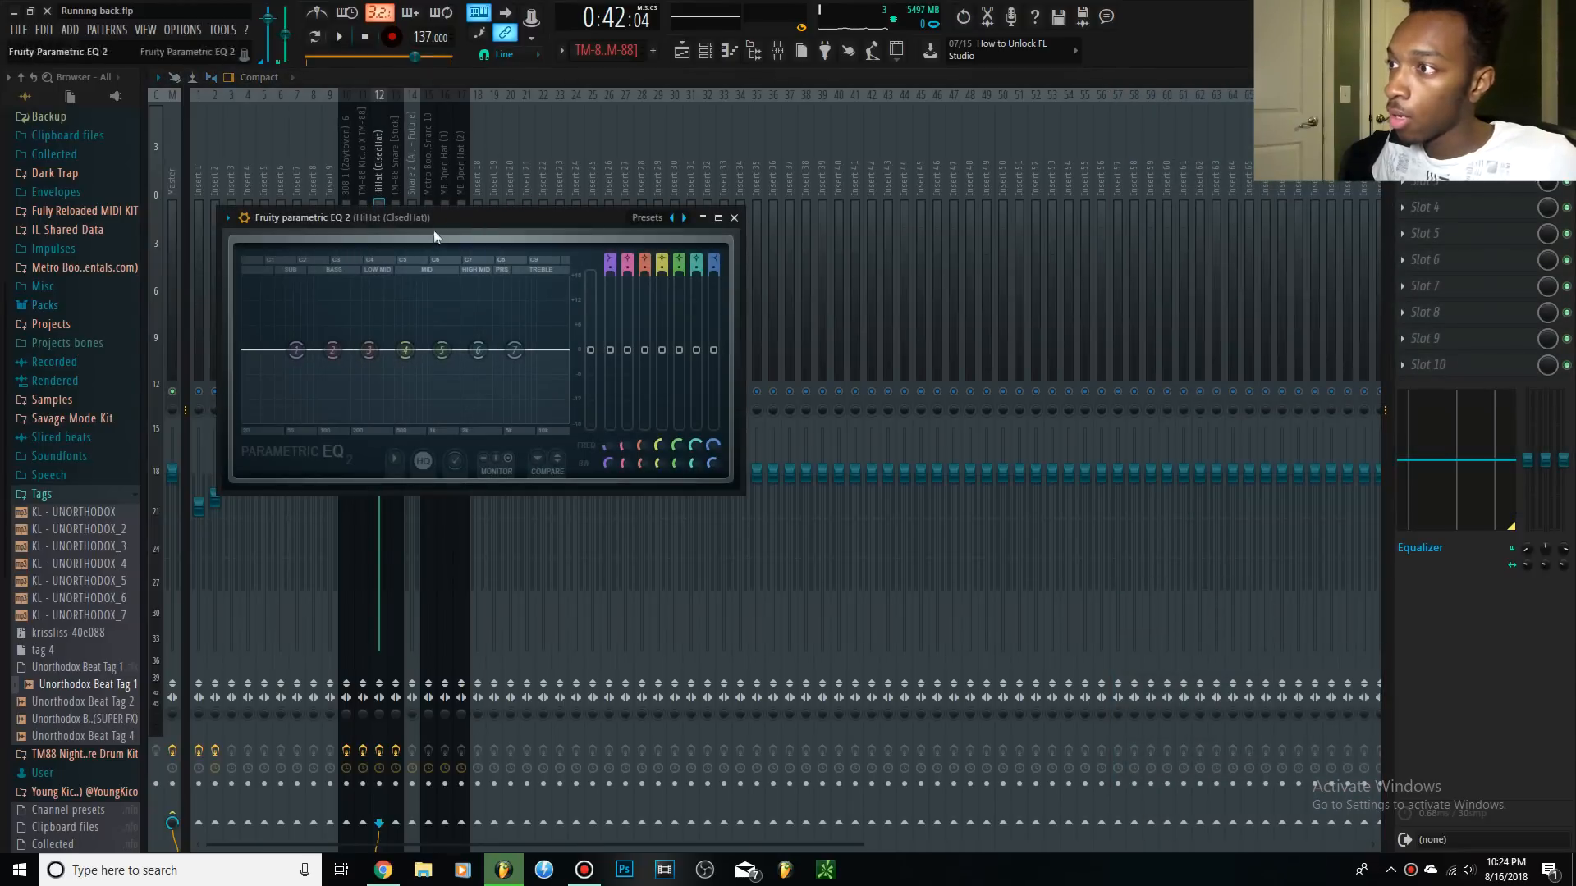
drag(474, 216, 784, 208)
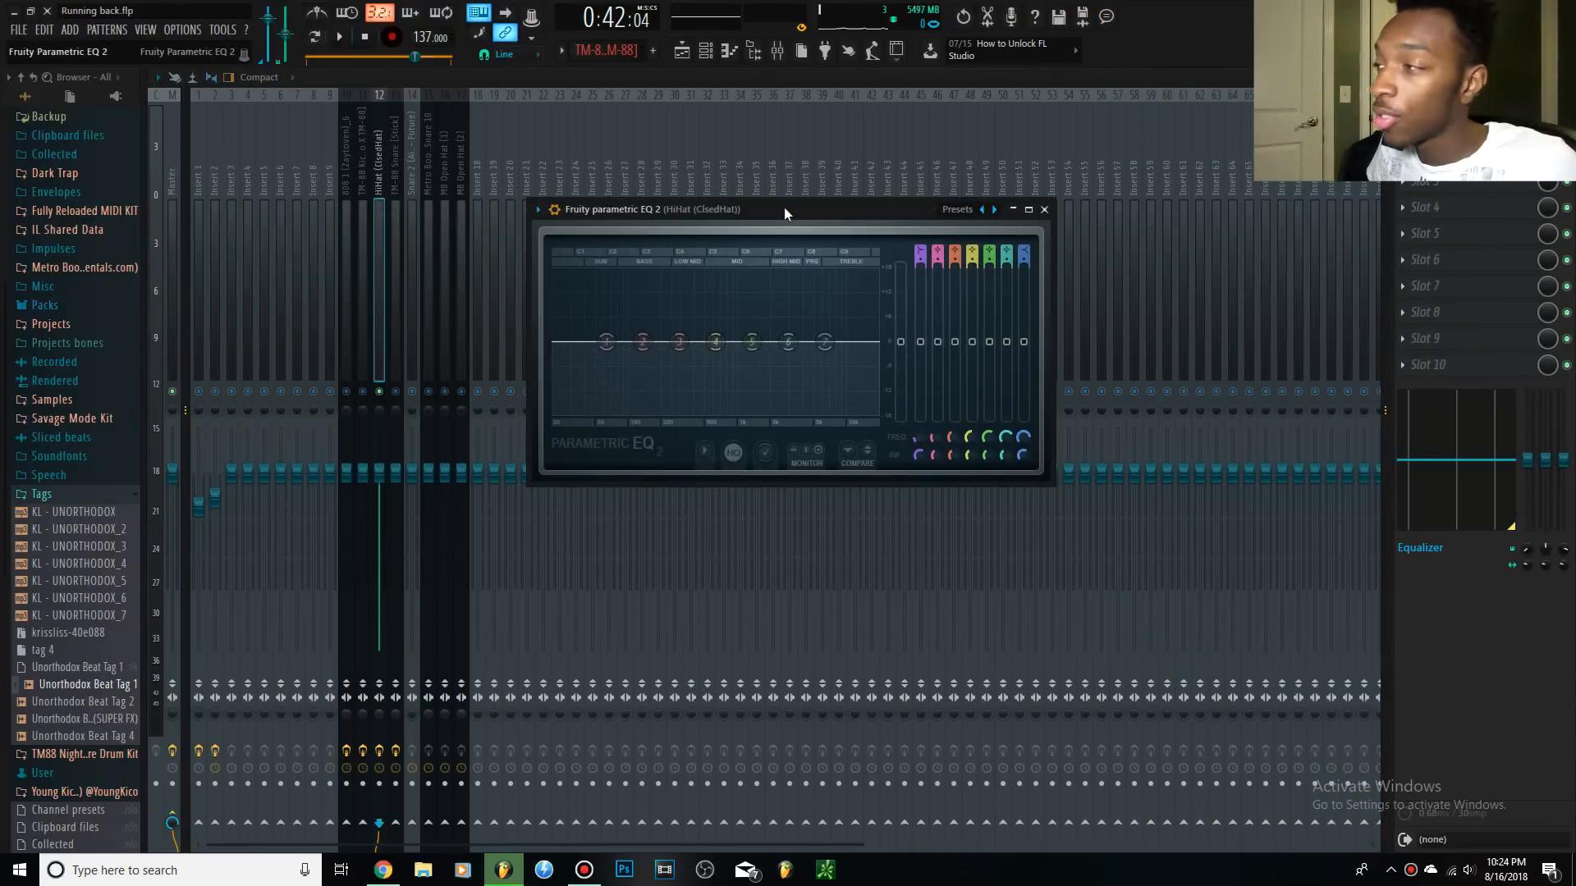
drag(606, 341, 779, 412)
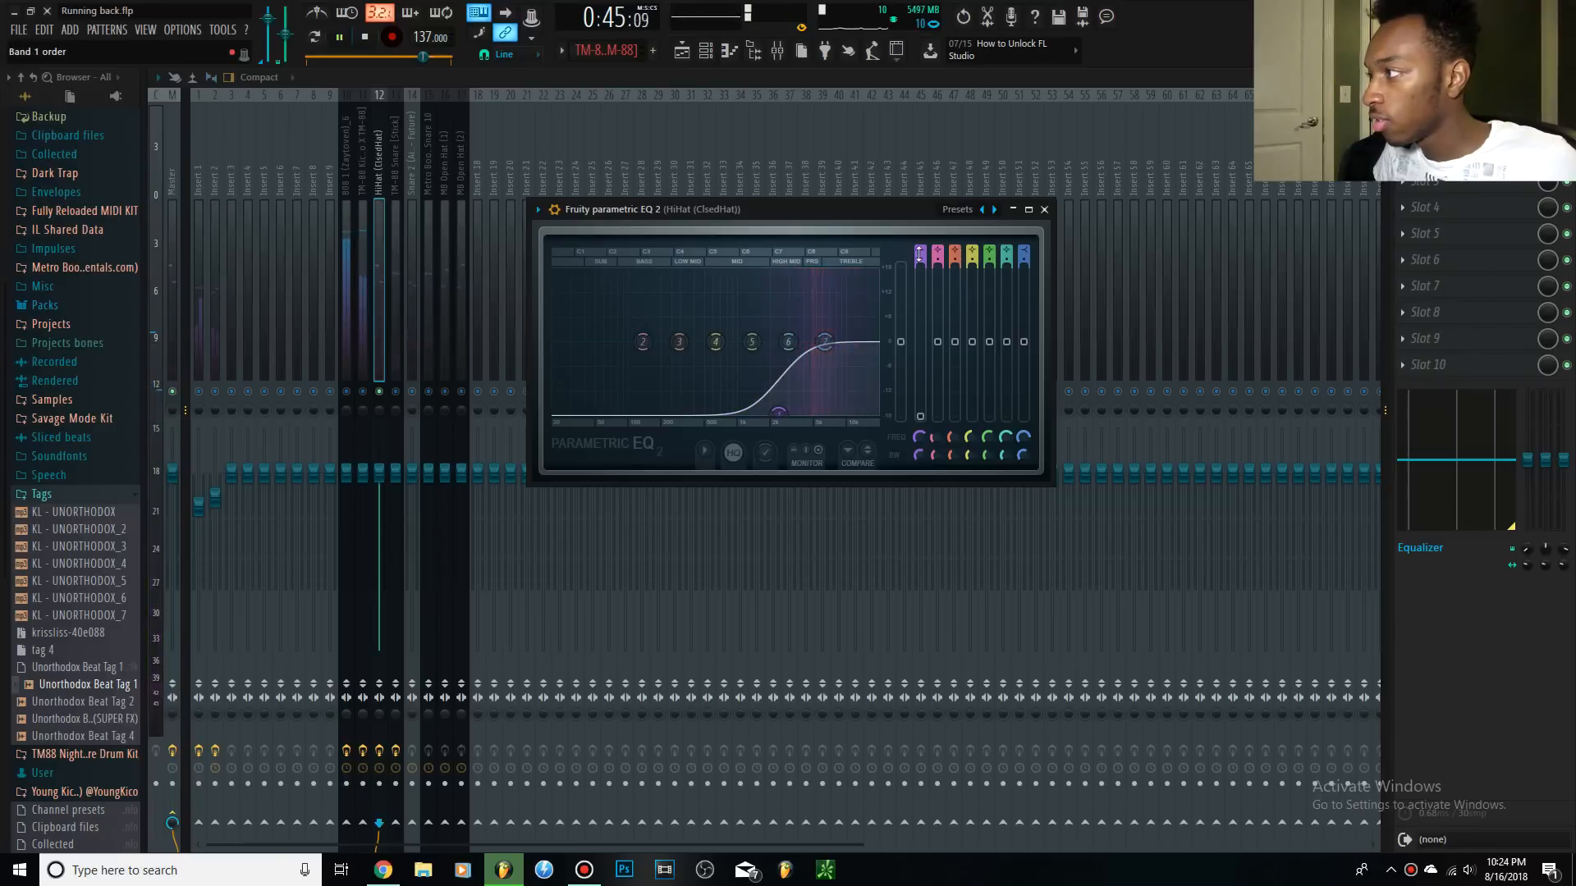
drag(920, 259, 920, 215)
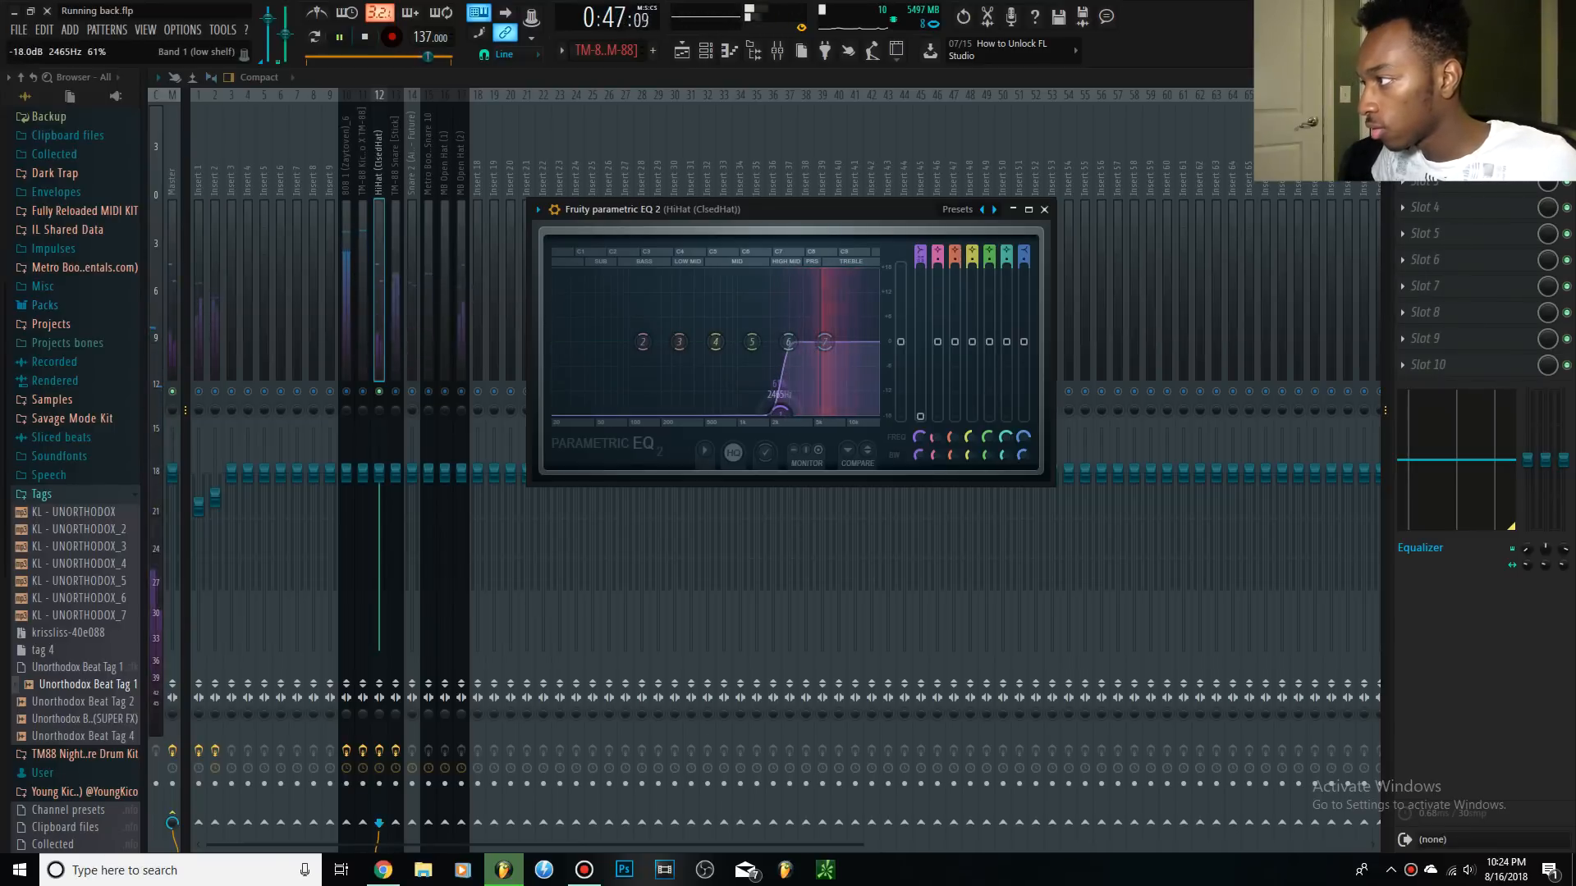
Steeply cut the hi-hat EQ's band 7 to -18 dB at about 16008 Hz and raise its main level to about 2 dB.
drag(825, 341, 874, 409)
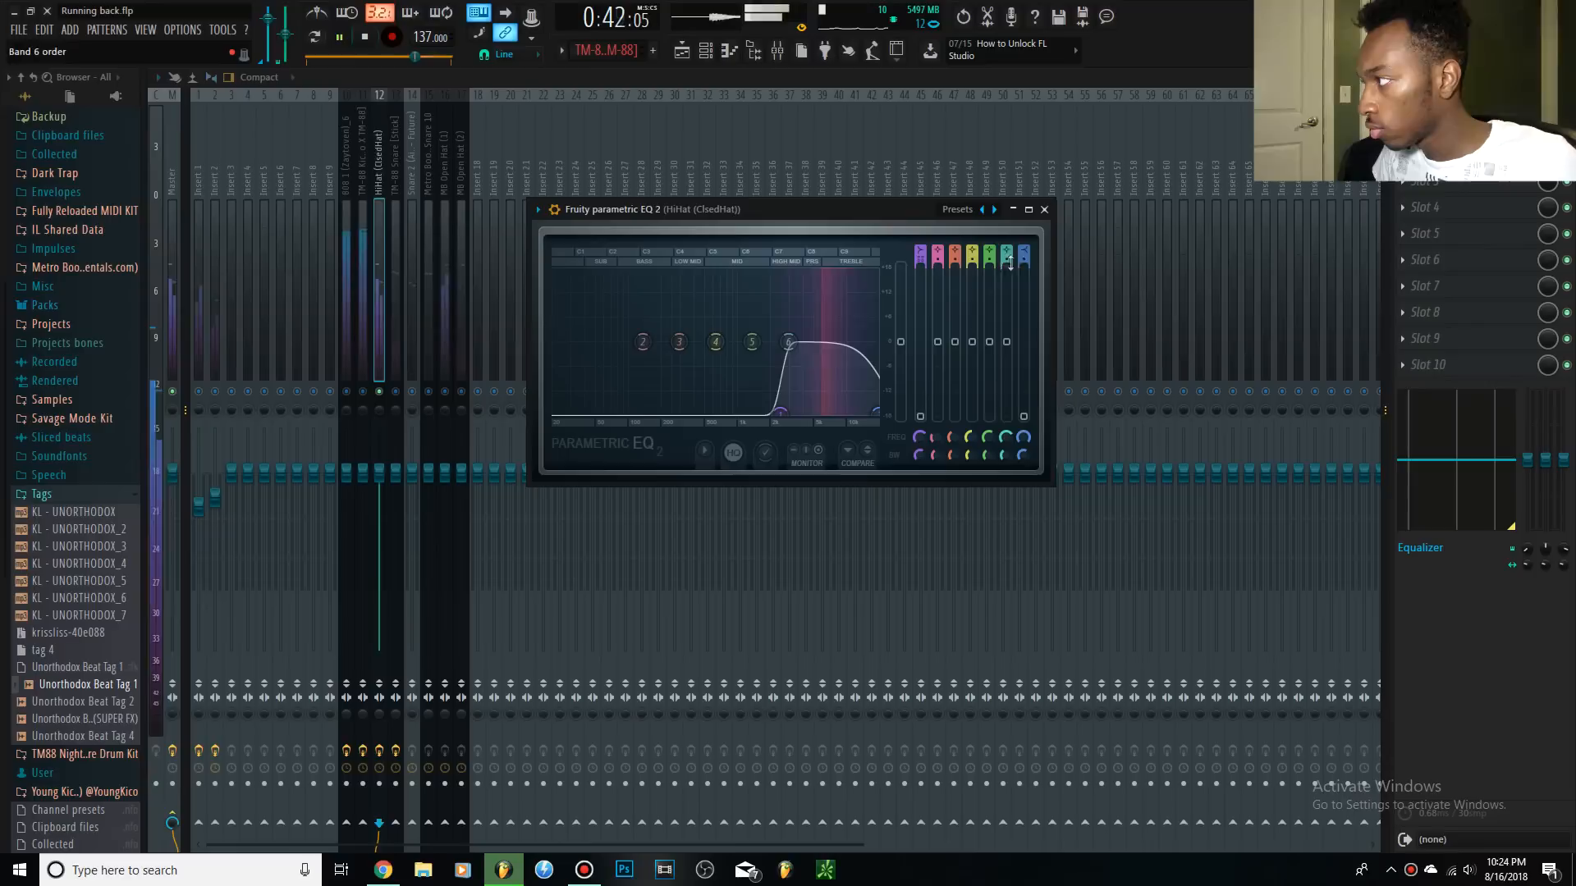
drag(1023, 259, 1023, 217)
mouse_move(874, 410)
mouse_down()
mouse_move(780, 413)
mouse_move(869, 412)
mouse_up()
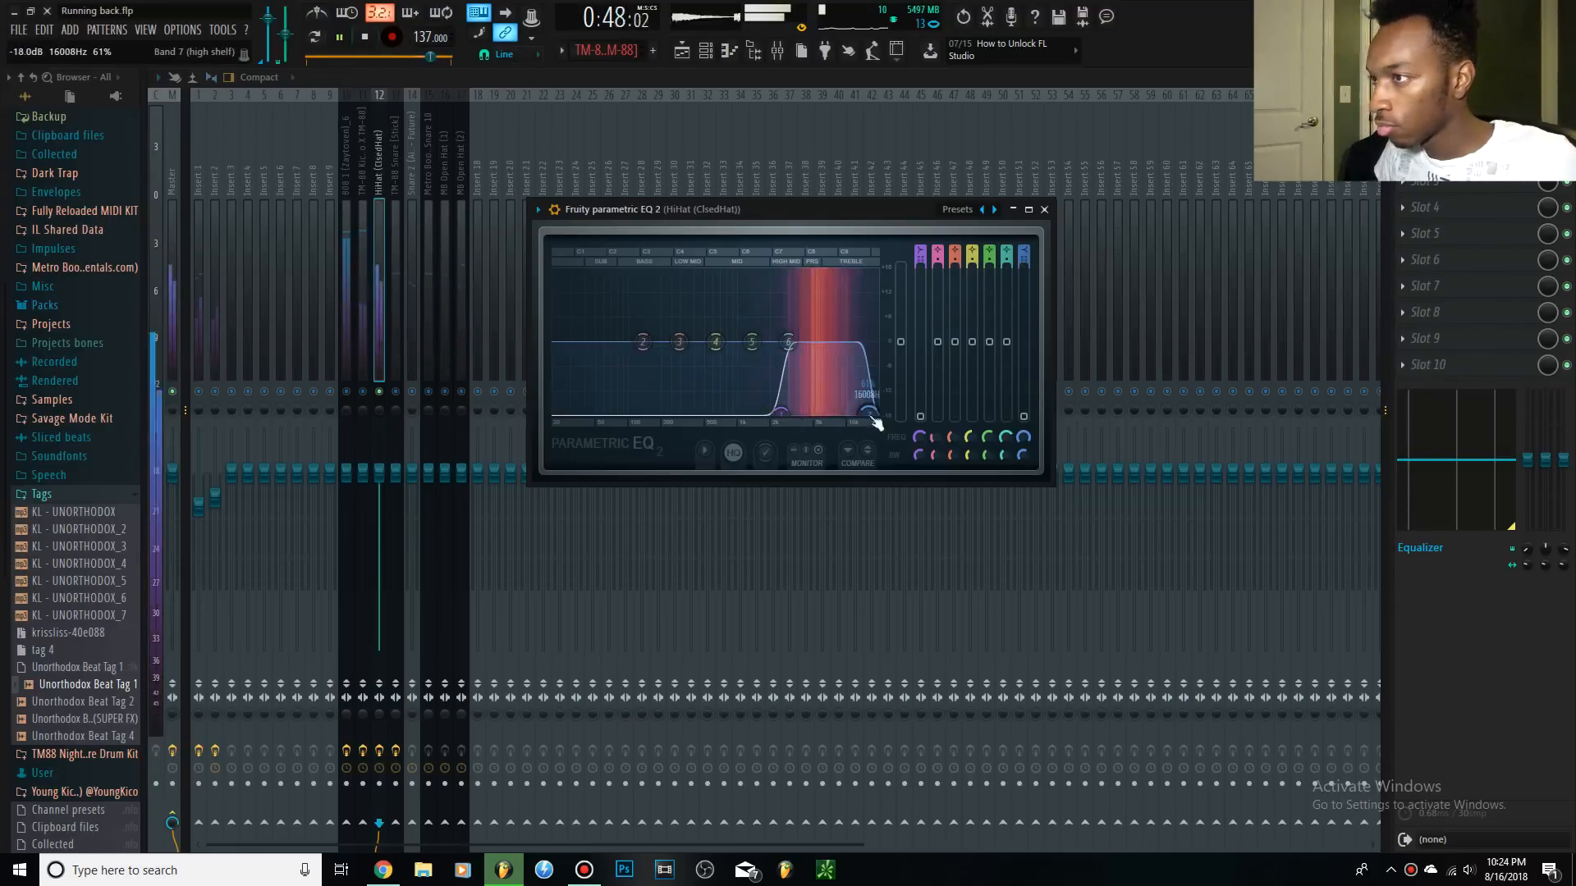
drag(900, 341, 901, 331)
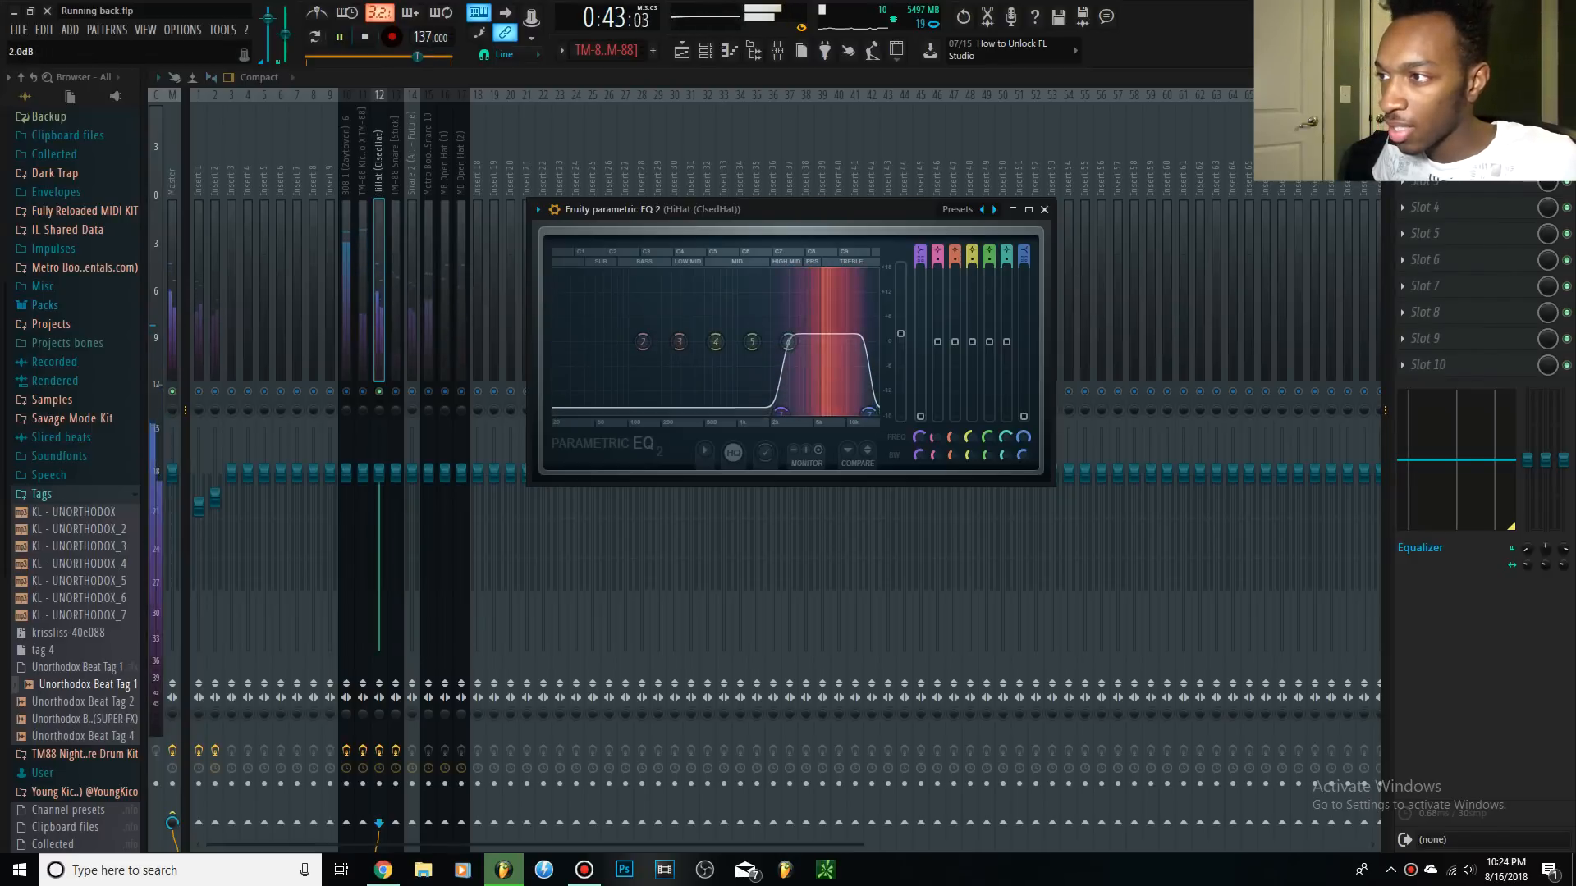
key(space)
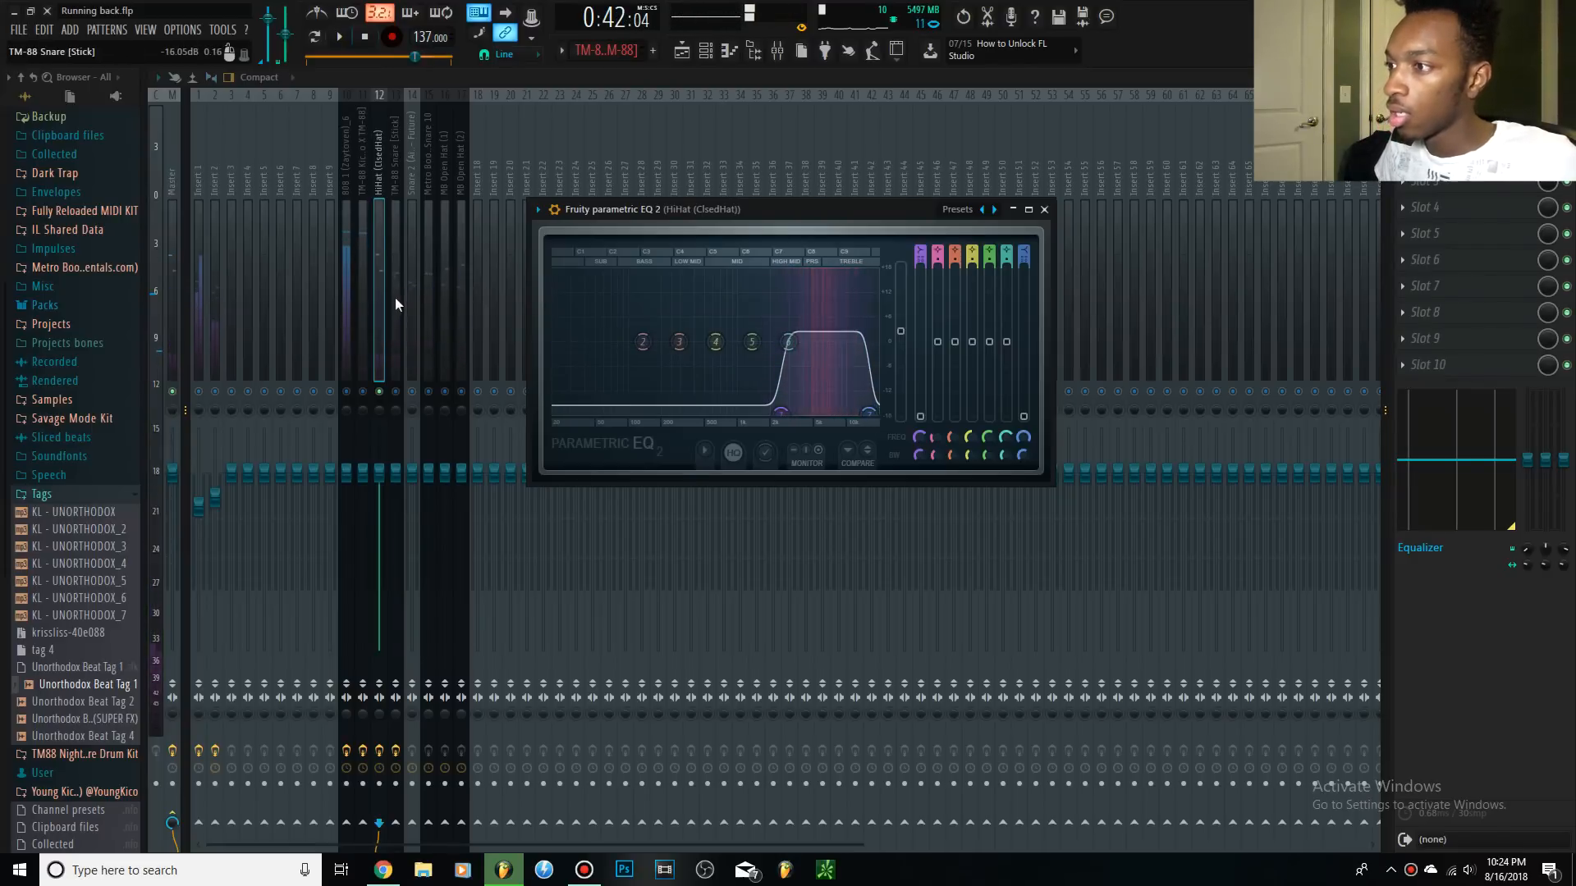
Audition the TM-88 Snare [Stick] mixer track and load Fruity parametric EQ 2 into its effect slot 2.
click(395, 297)
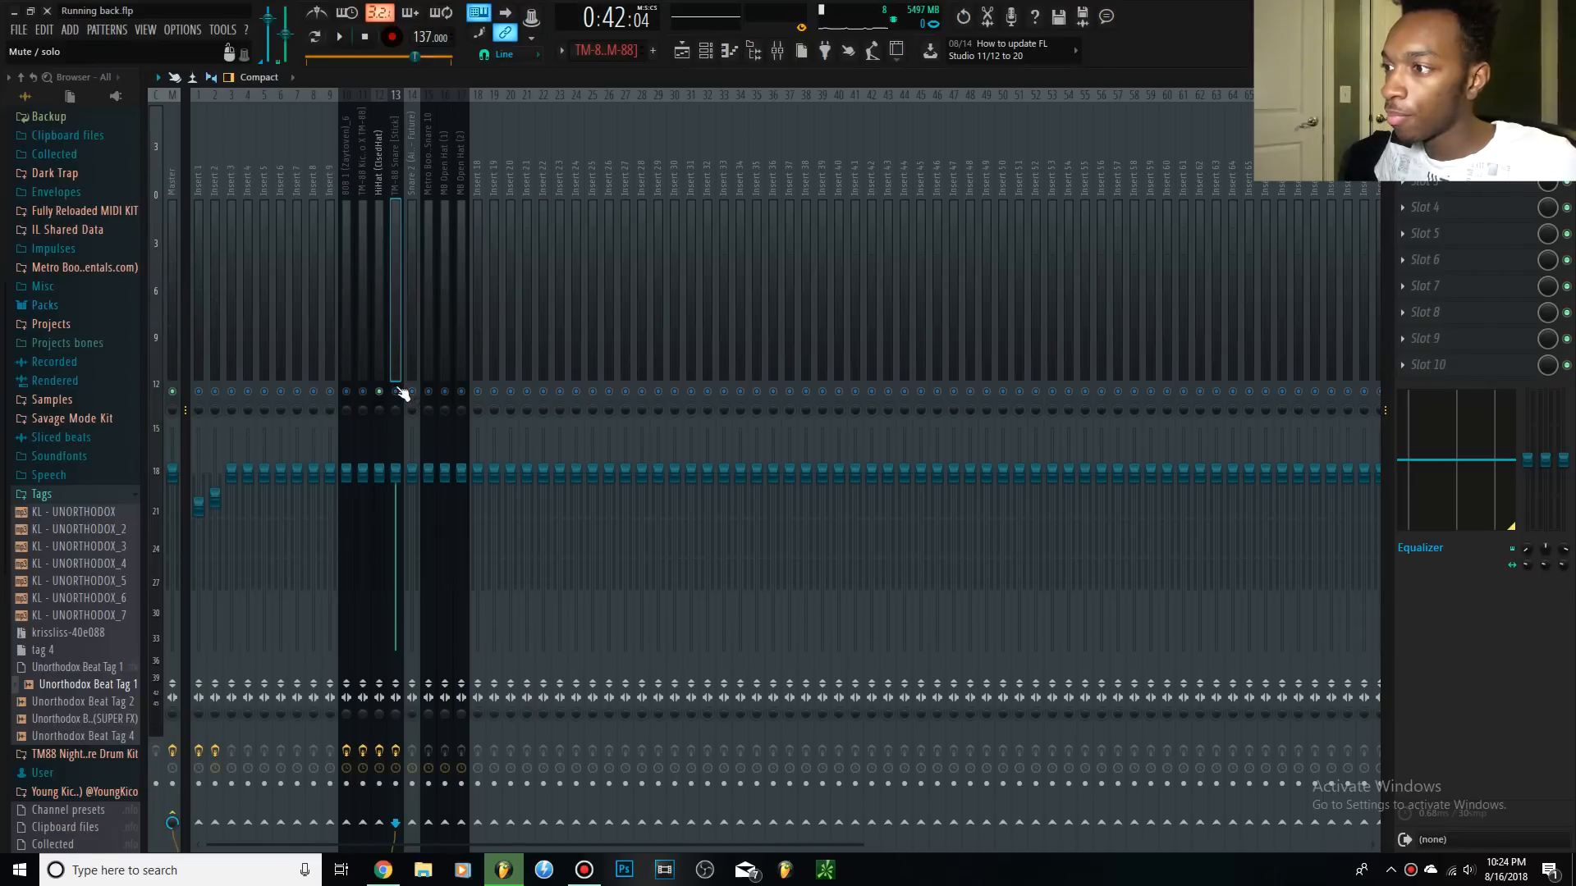
key(space)
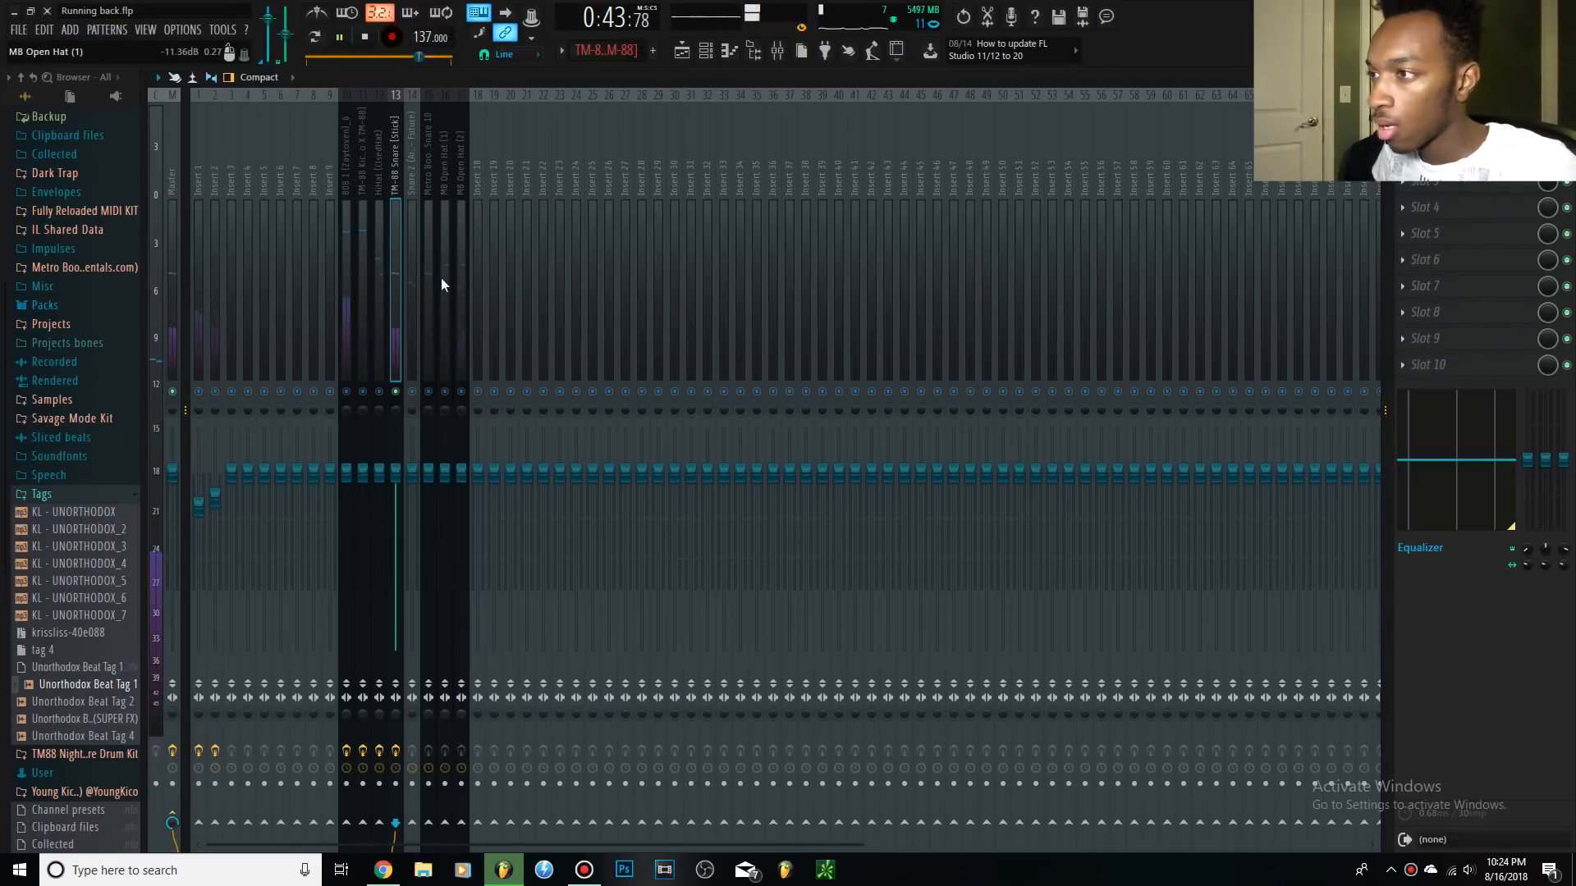
key(space)
click(1444, 155)
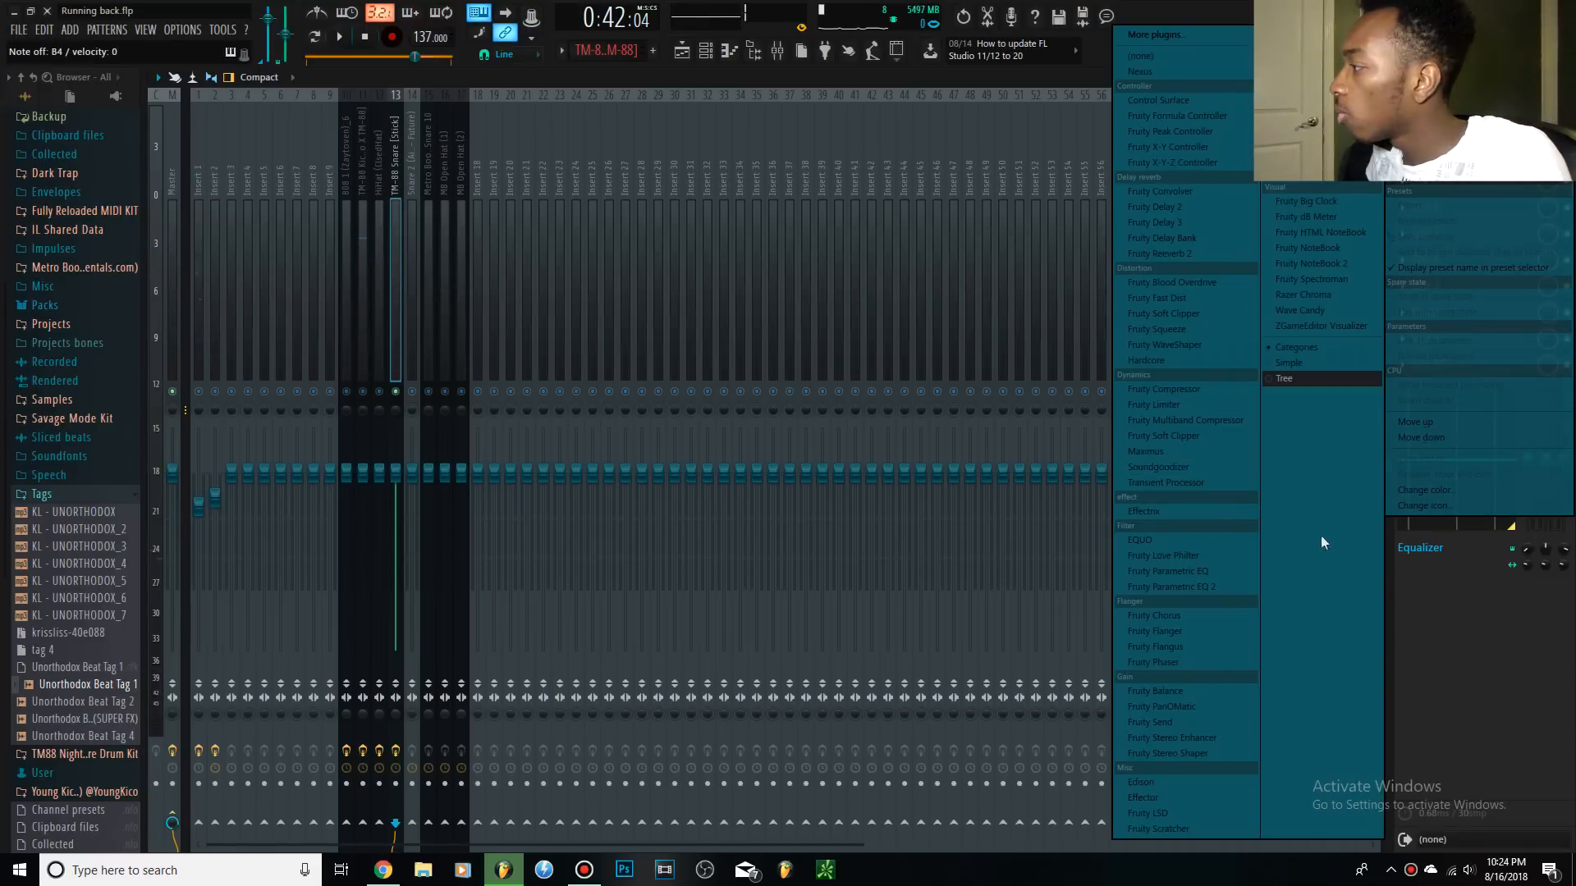
click(1206, 587)
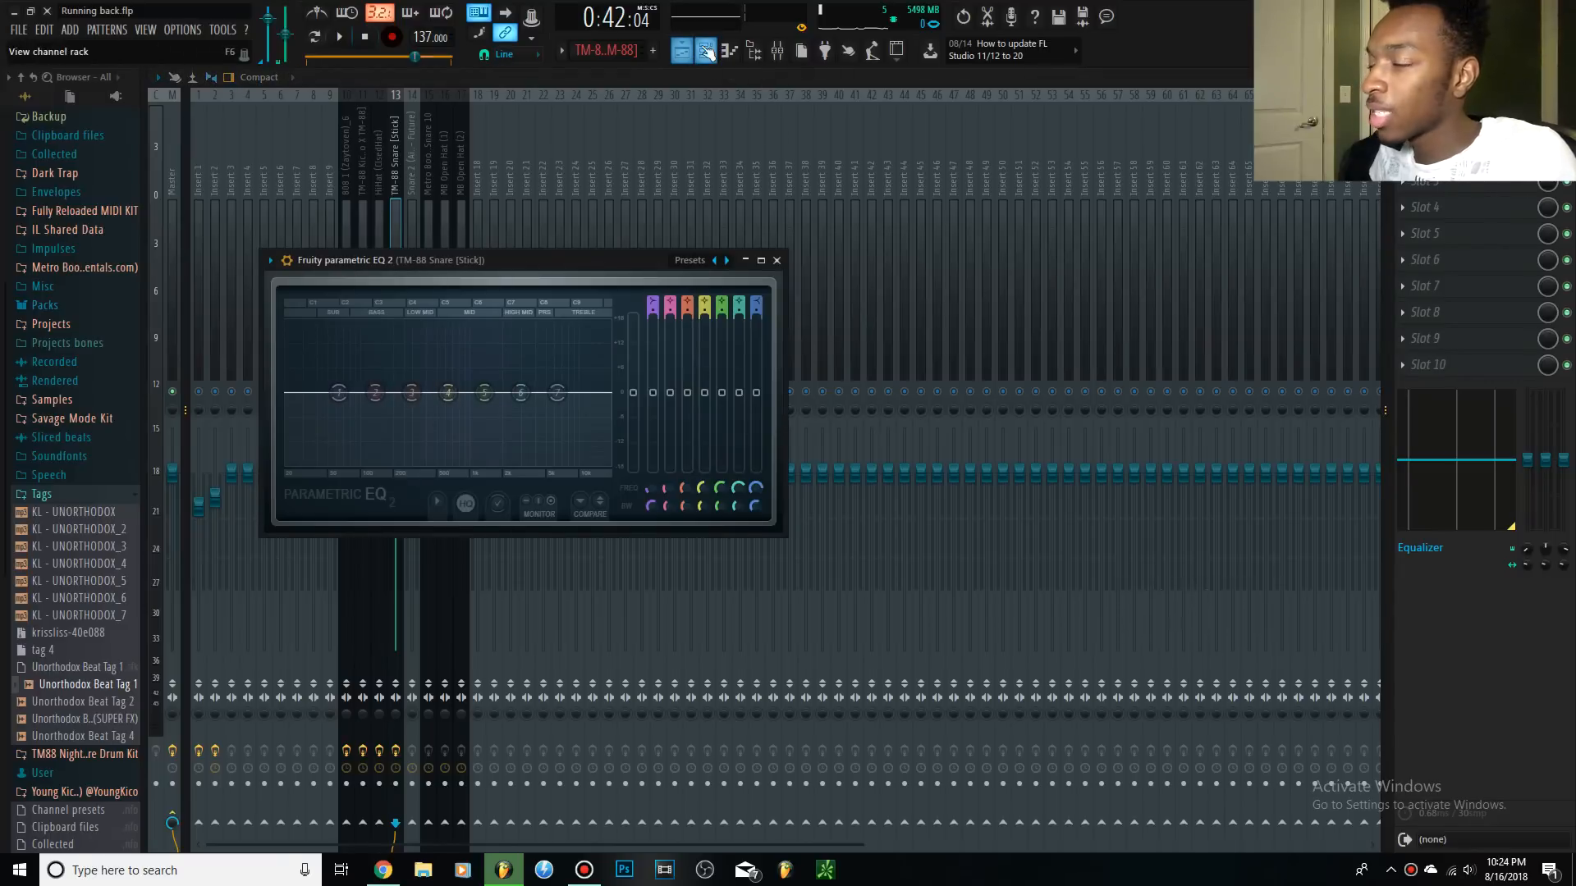
Select the TM-88 Snare [Stick] channel in the channel rack for auditioning, then reopen its mixer track's parametric EQ.
click(705, 51)
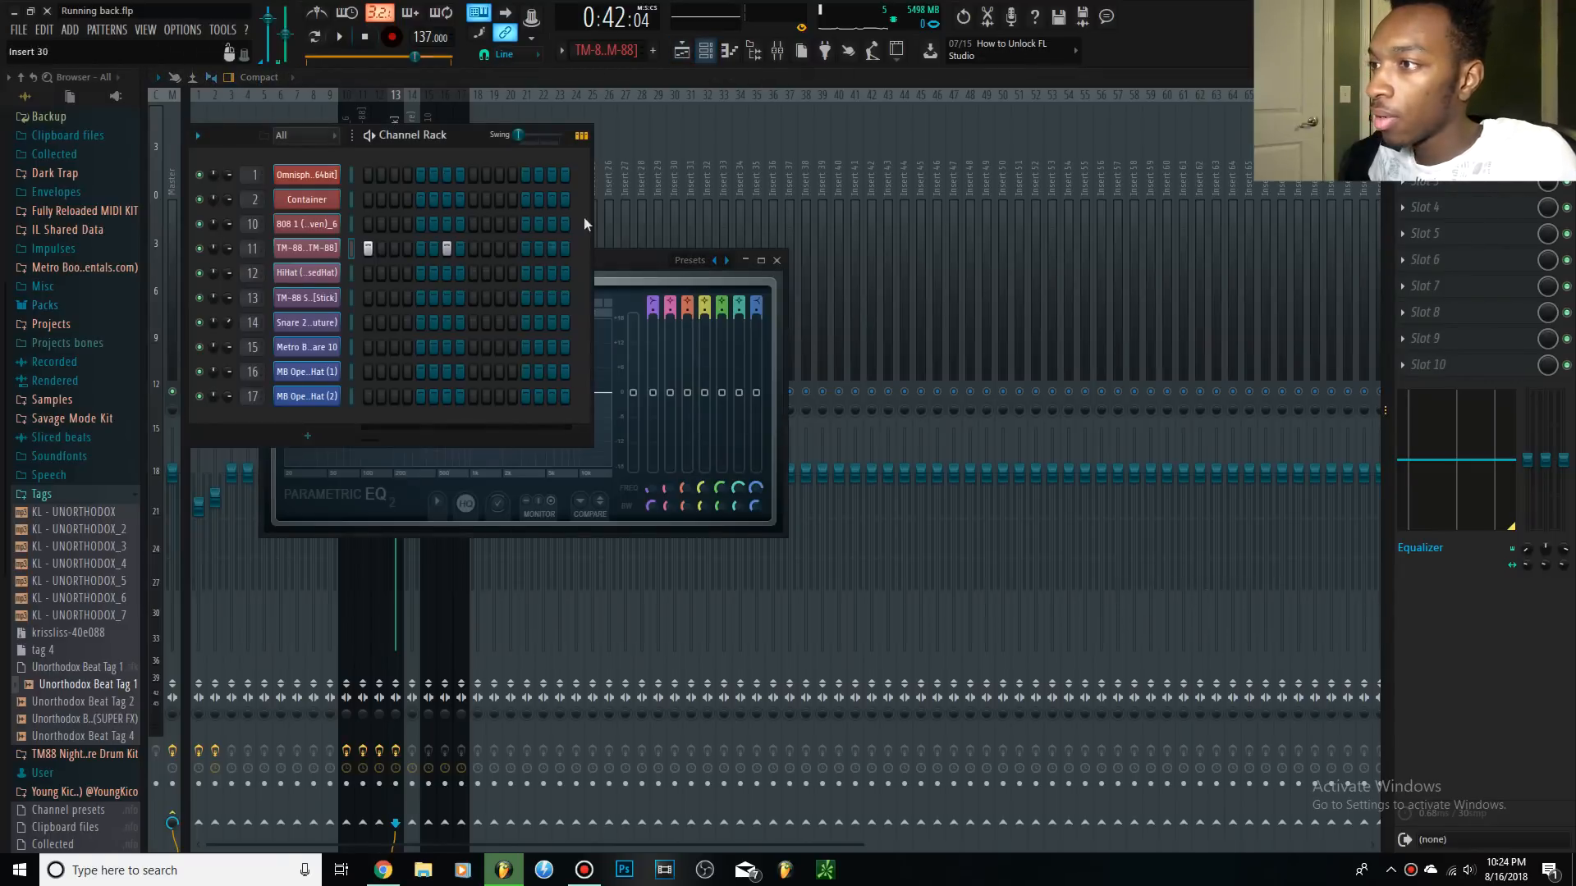
click(351, 296)
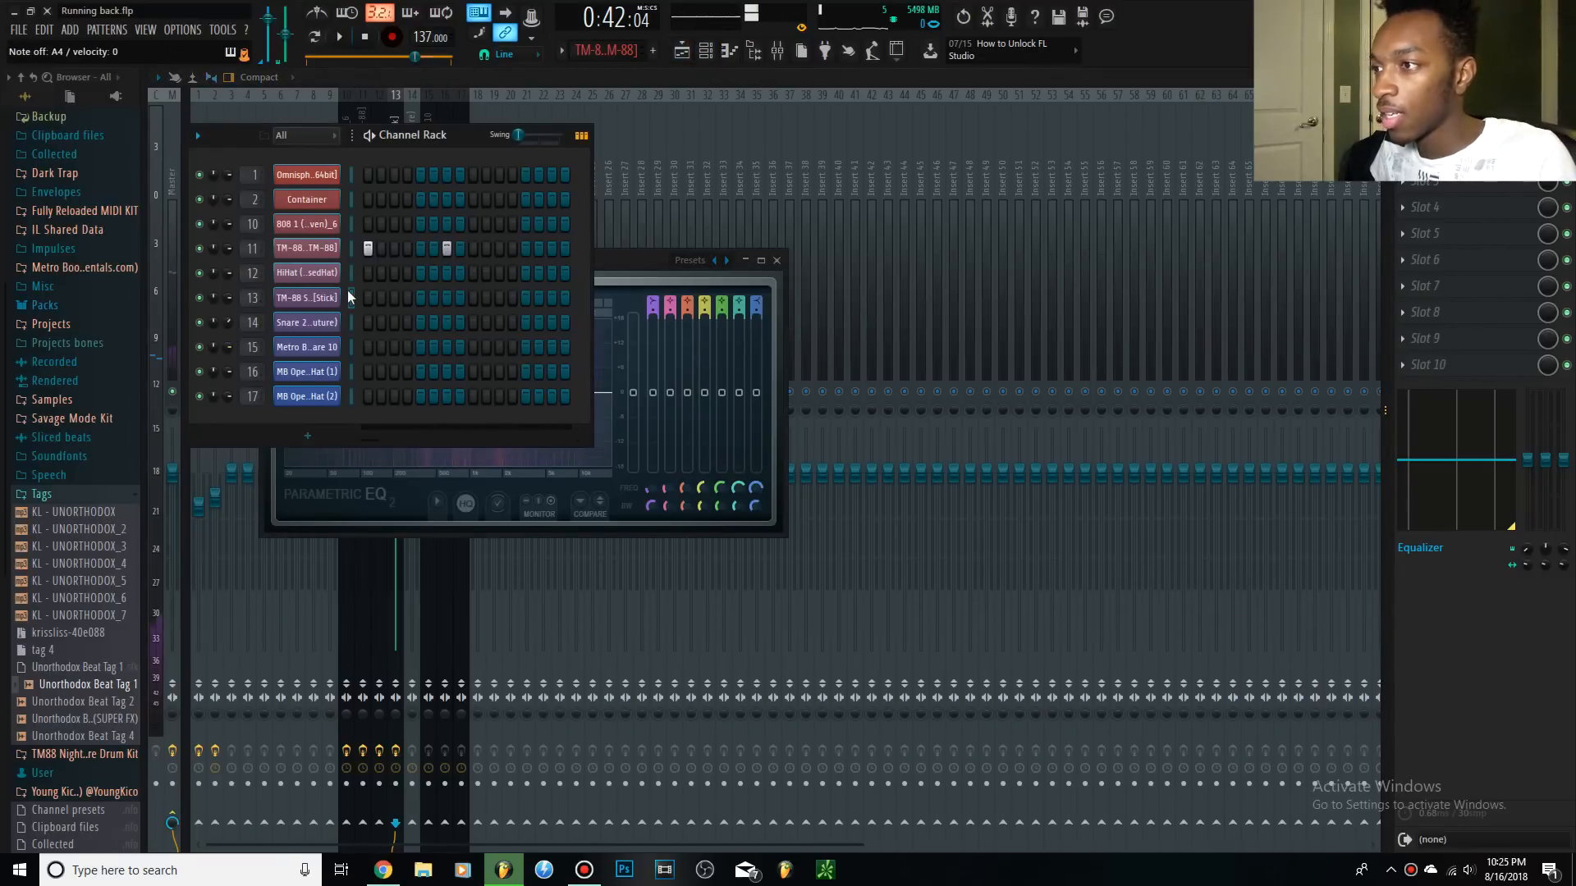
click(676, 76)
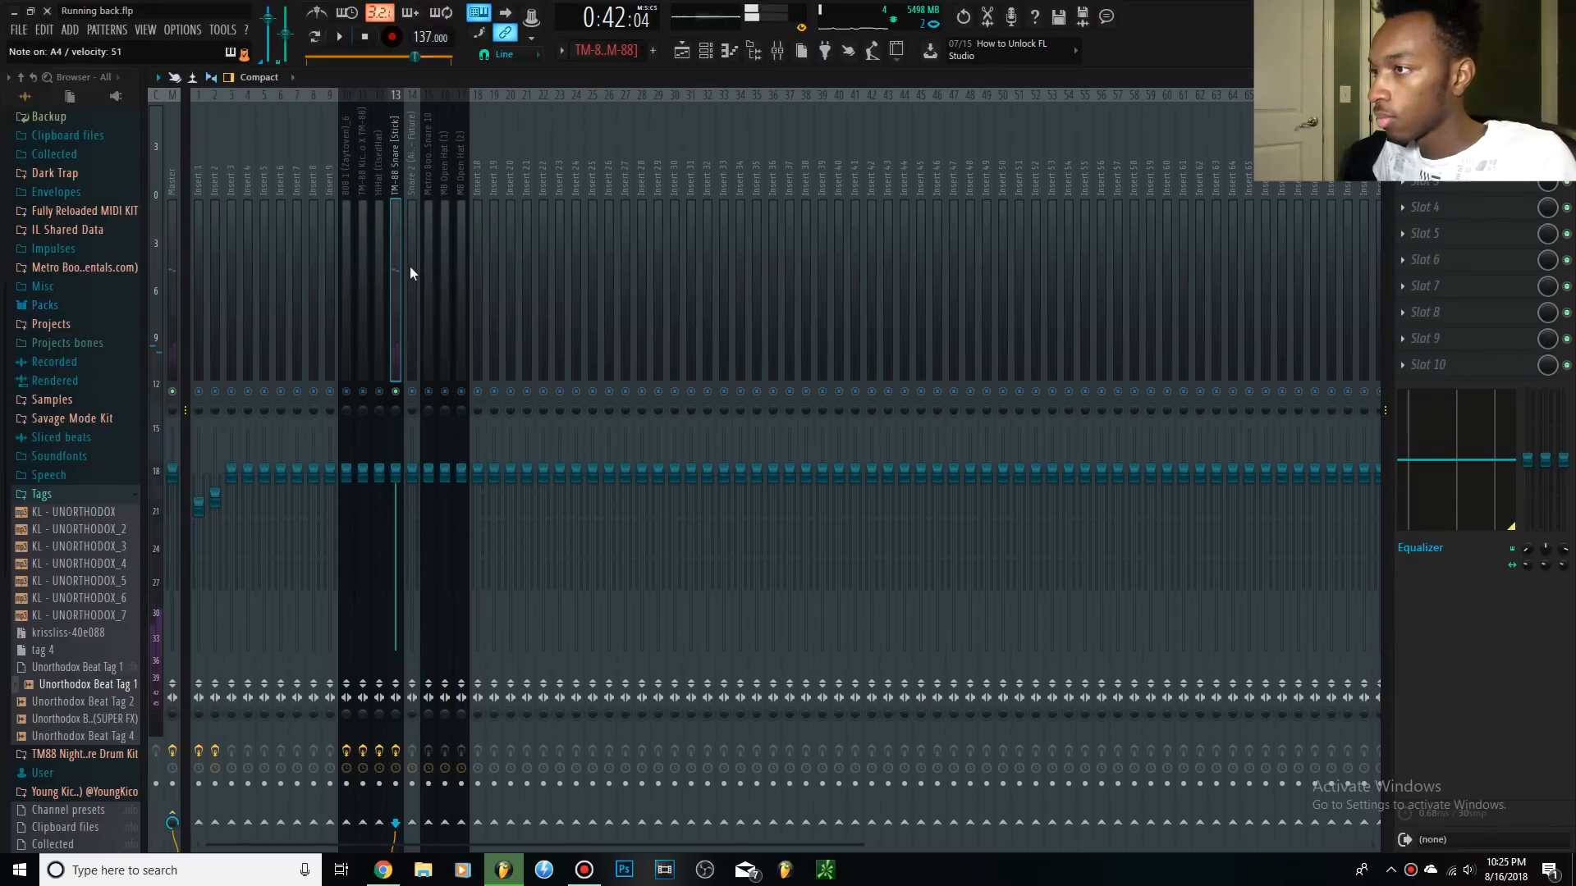
click(1449, 154)
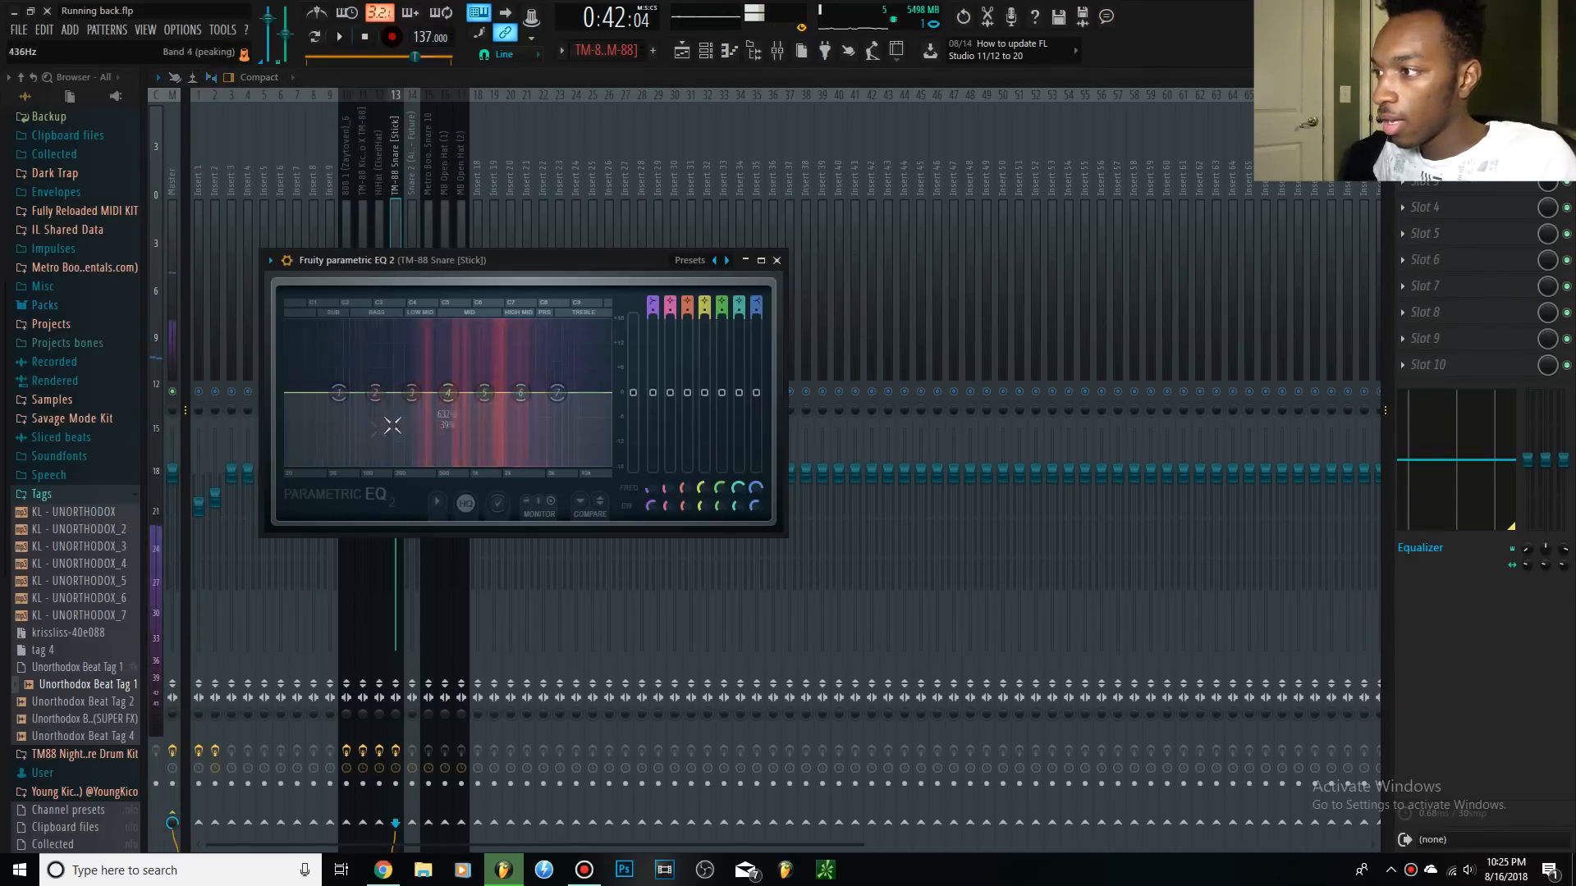
Play the beat and cut the TM-88 Snare [Stick] EQ's bands 1 and 7 to -18 dB, with band 7 at about 7853 Hz.
key(space)
drag(339, 394, 366, 463)
drag(558, 393, 573, 464)
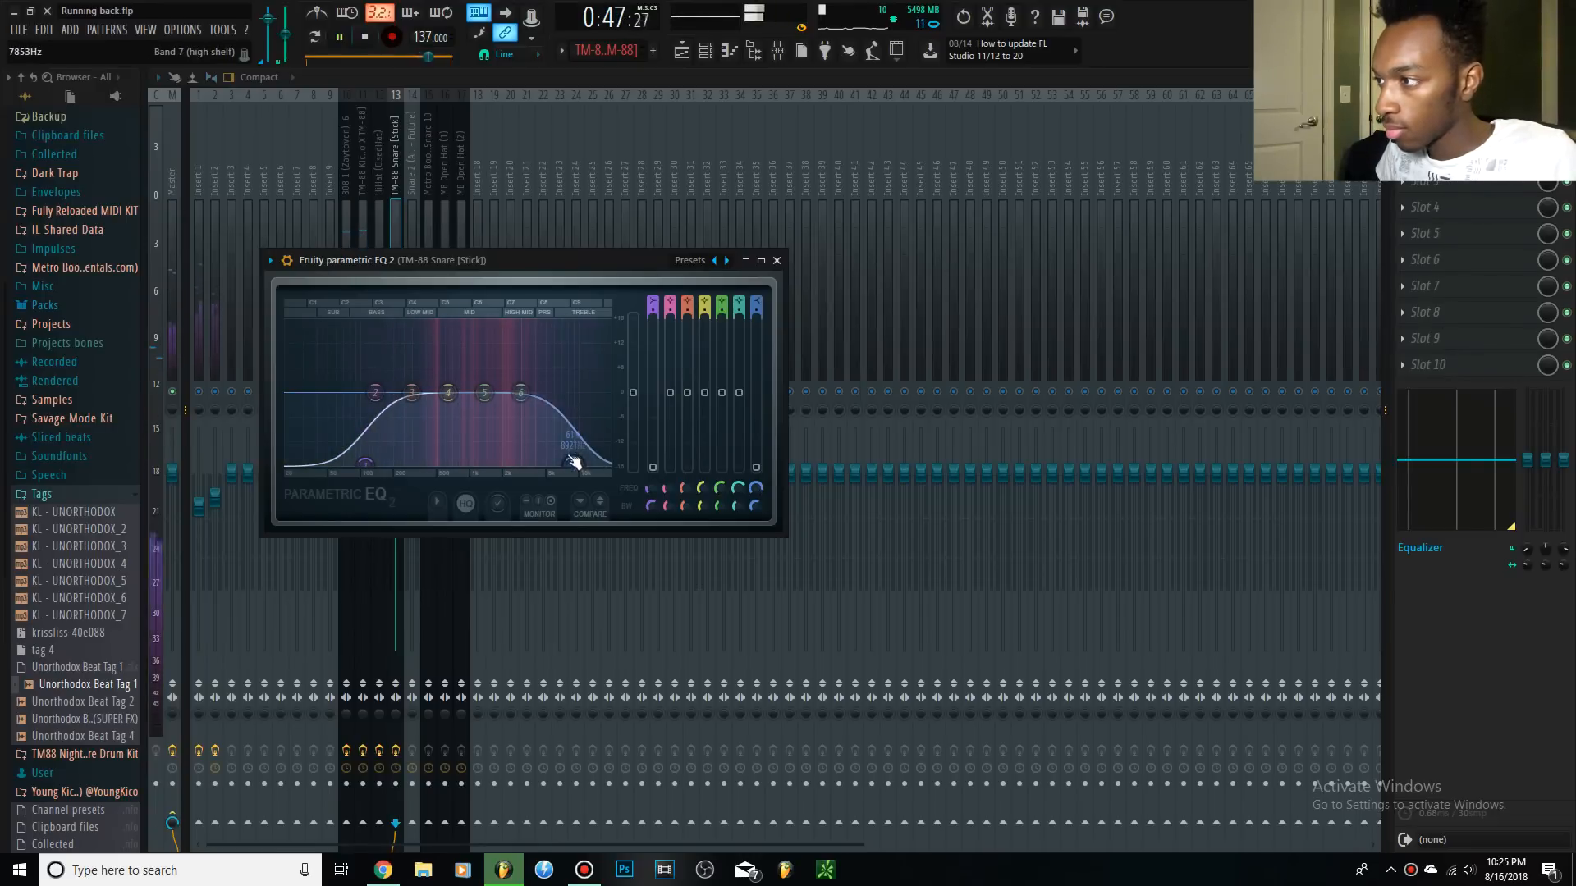
scroll(574, 461, down, 8)
scroll(367, 461, down, 8)
Steepen the snare EQ's band 1 and band 7 cuts, placing band 1 at about 68 Hz and nudging band 7 slightly higher.
drag(367, 462, 341, 464)
drag(653, 313, 654, 299)
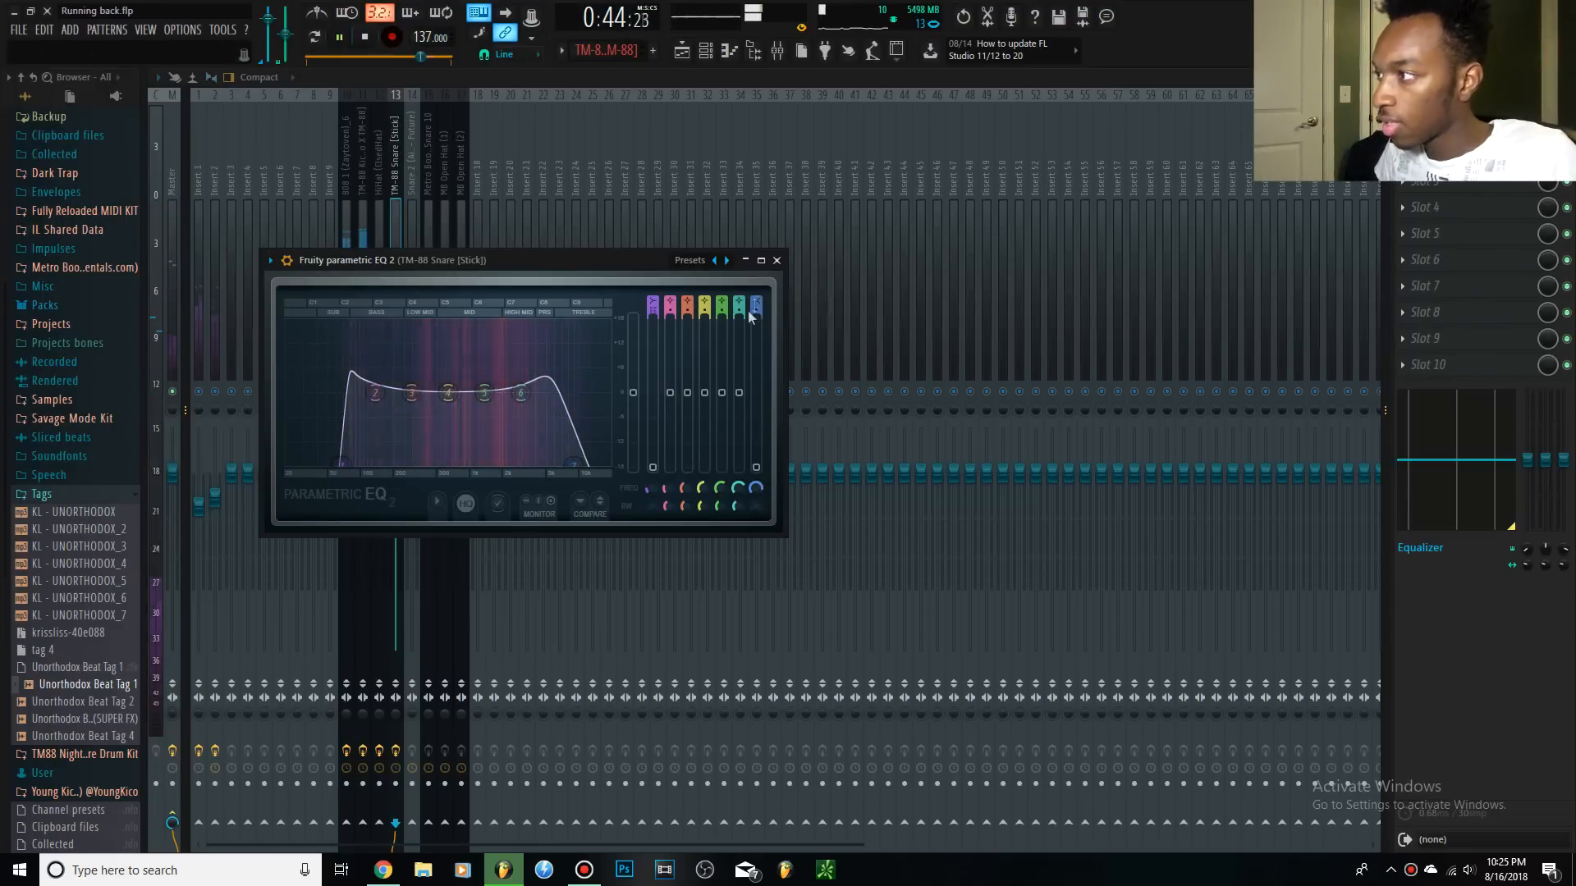
drag(751, 314, 754, 301)
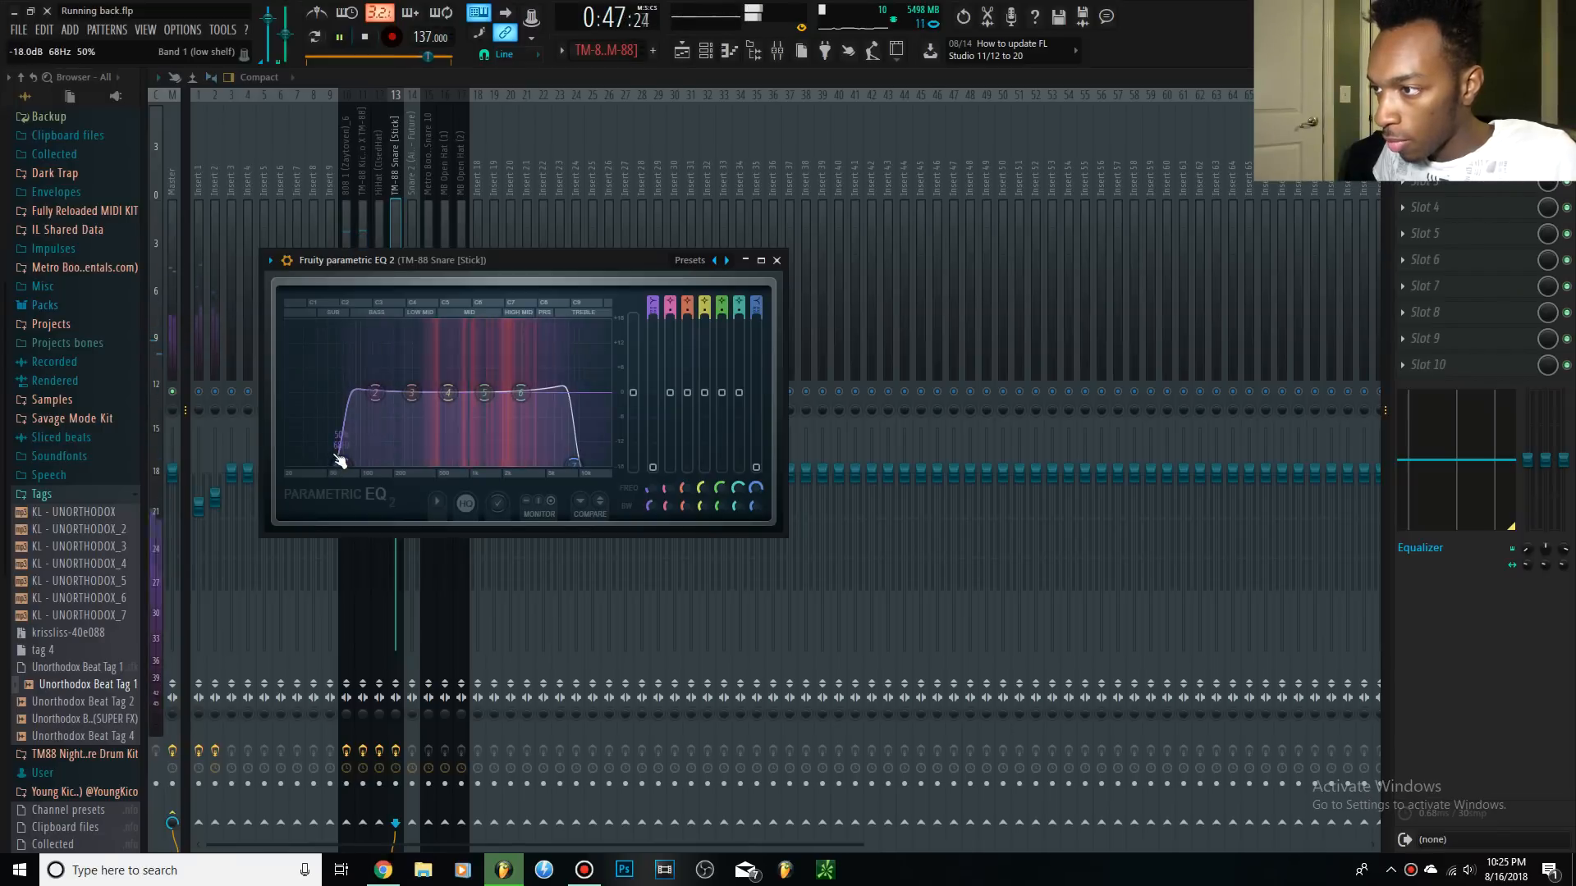
drag(576, 460, 580, 459)
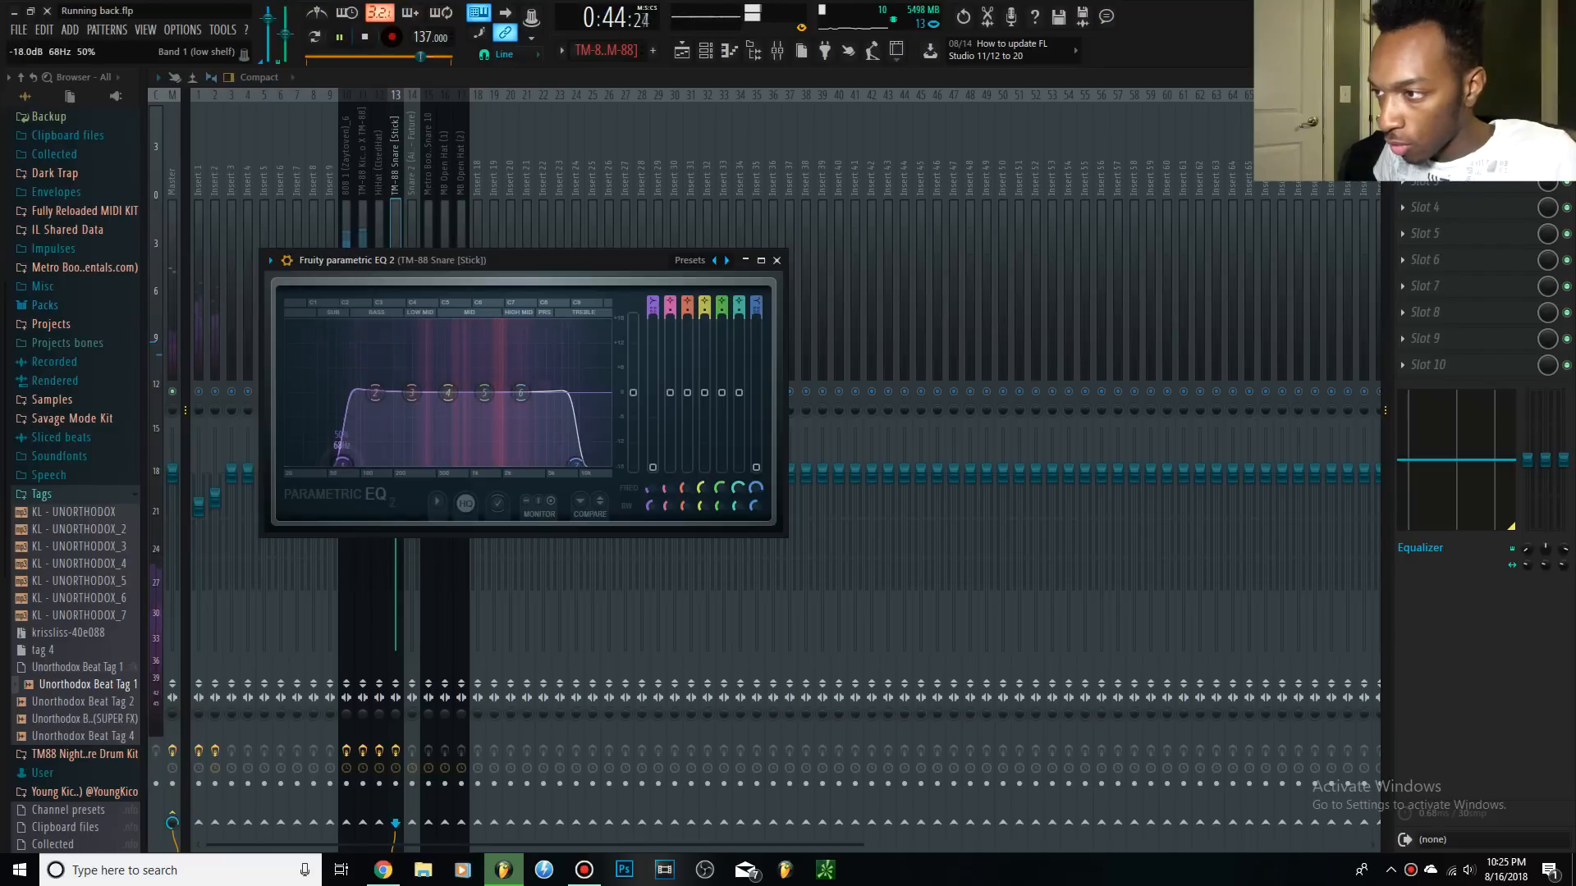
drag(351, 471, 411, 464)
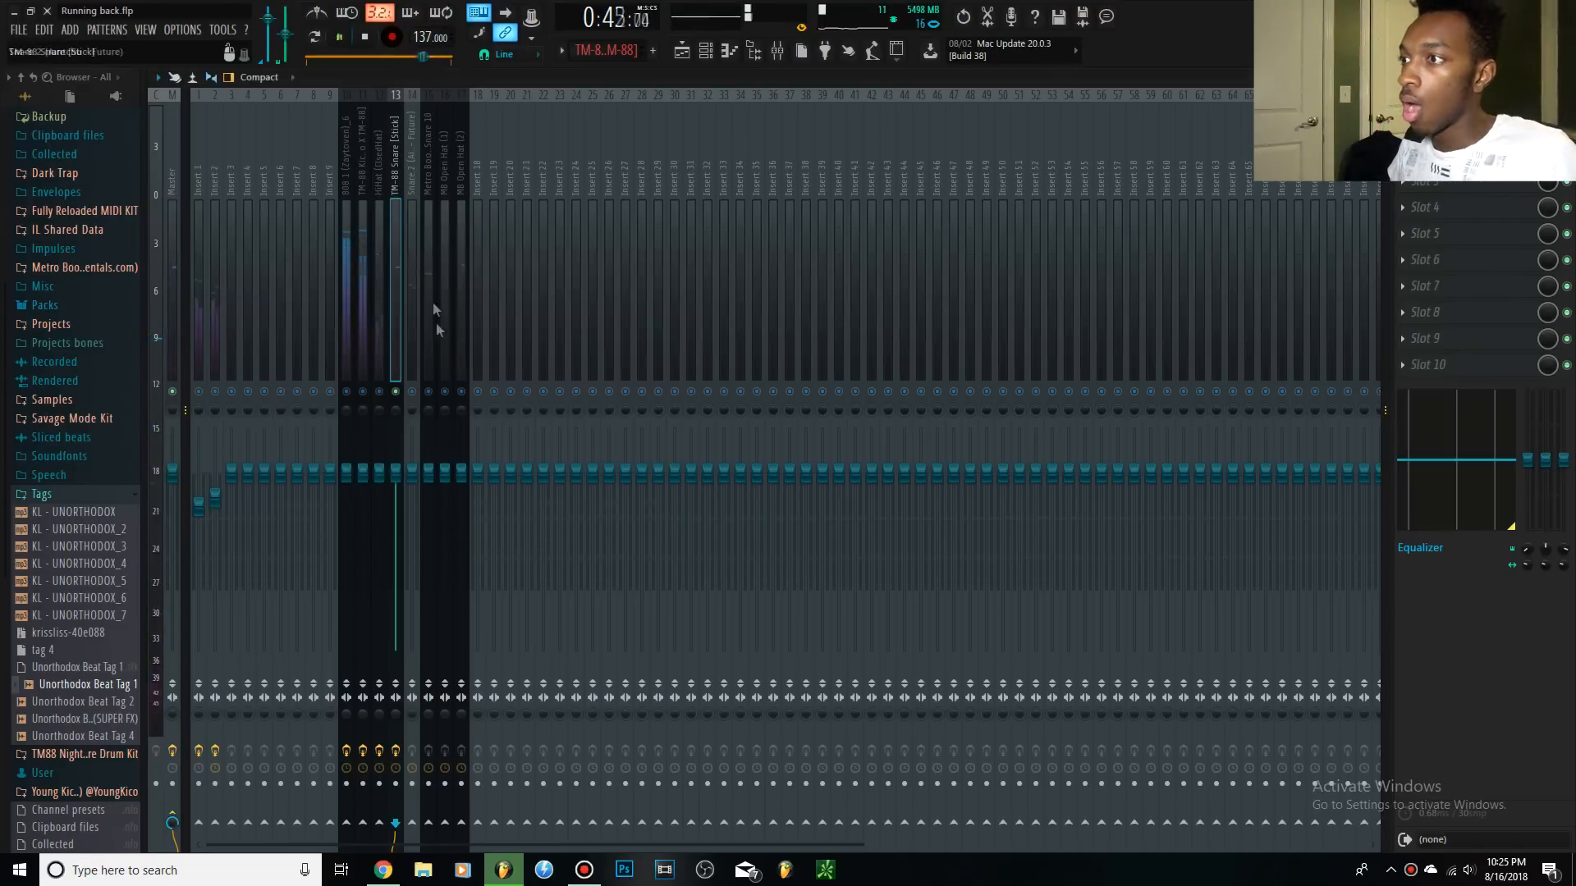
key(space)
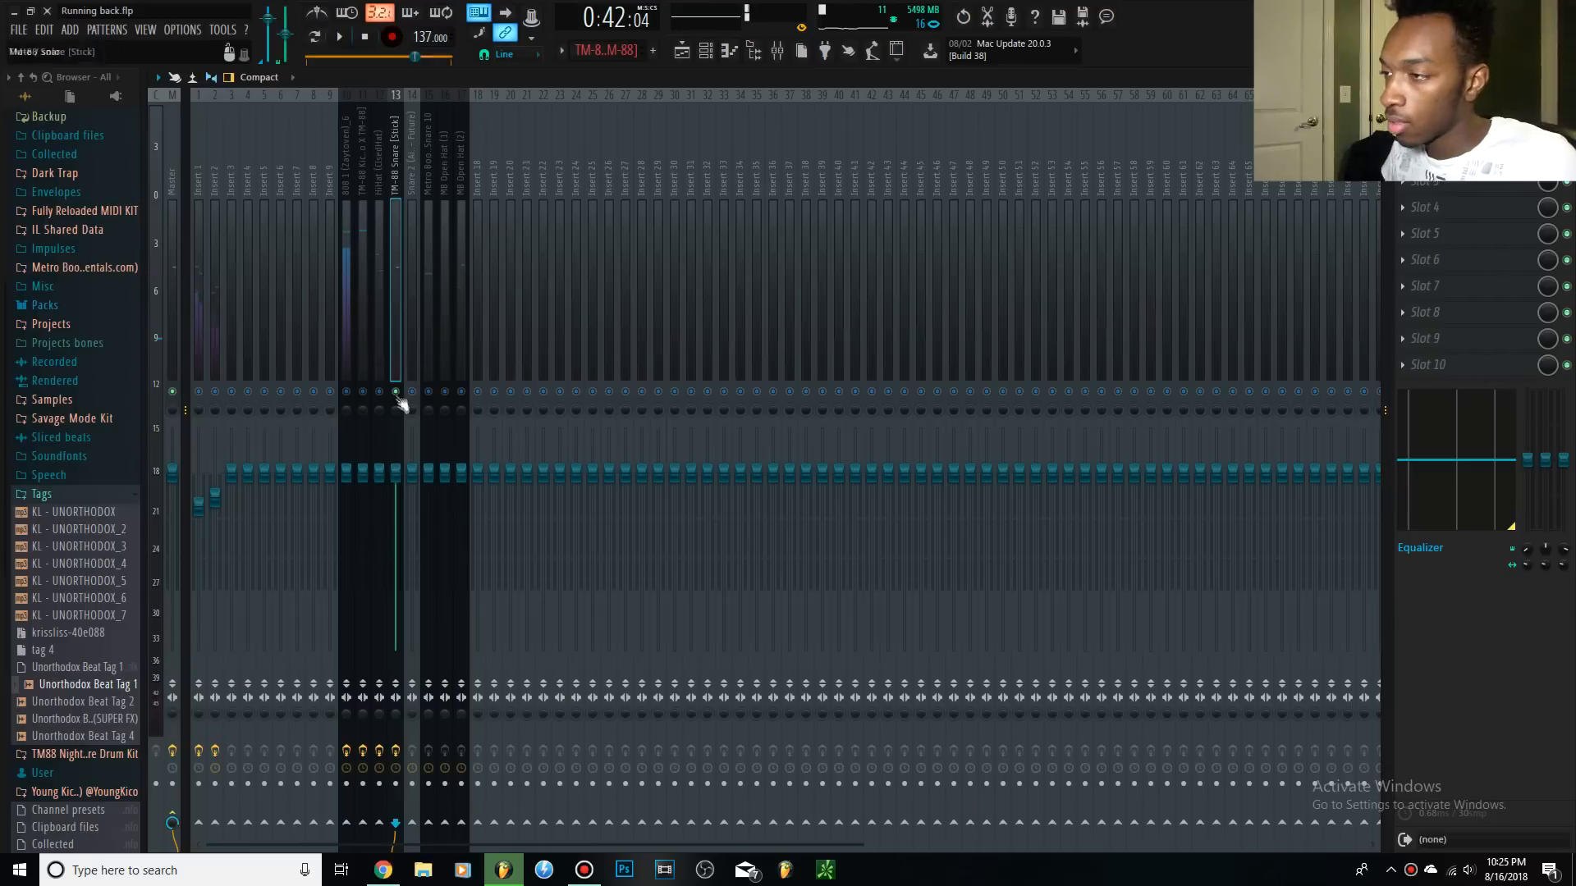
Load Fruity parametric EQ 2 into effect slot 1 of the Snare 2 (Aintchu - Future) mixer track.
click(410, 338)
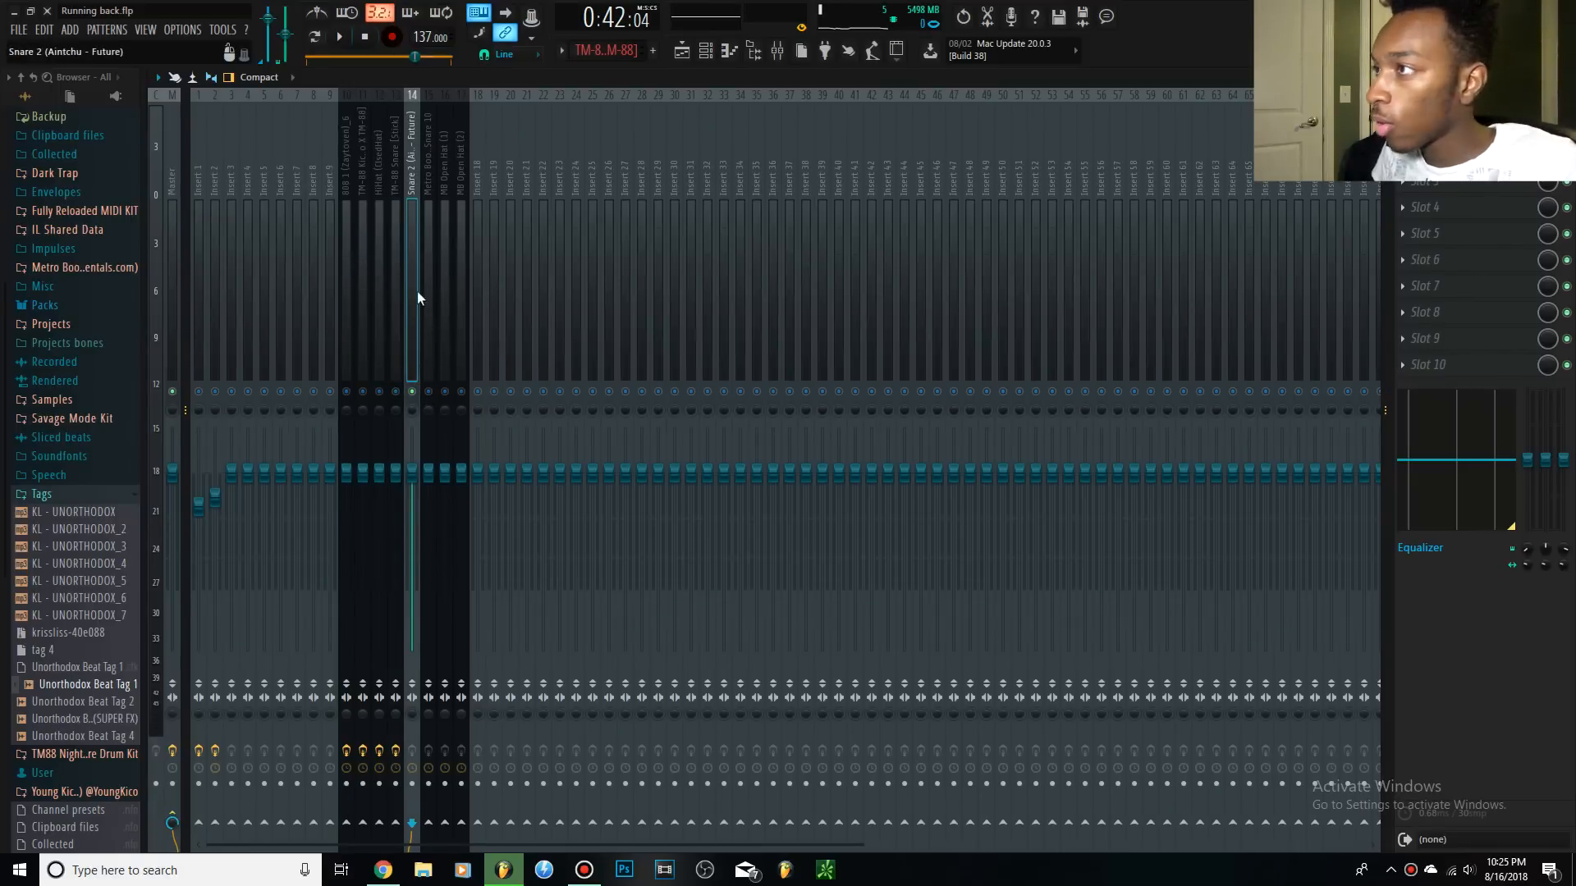
click(1402, 129)
mouse_move(1424, 140)
click(1205, 589)
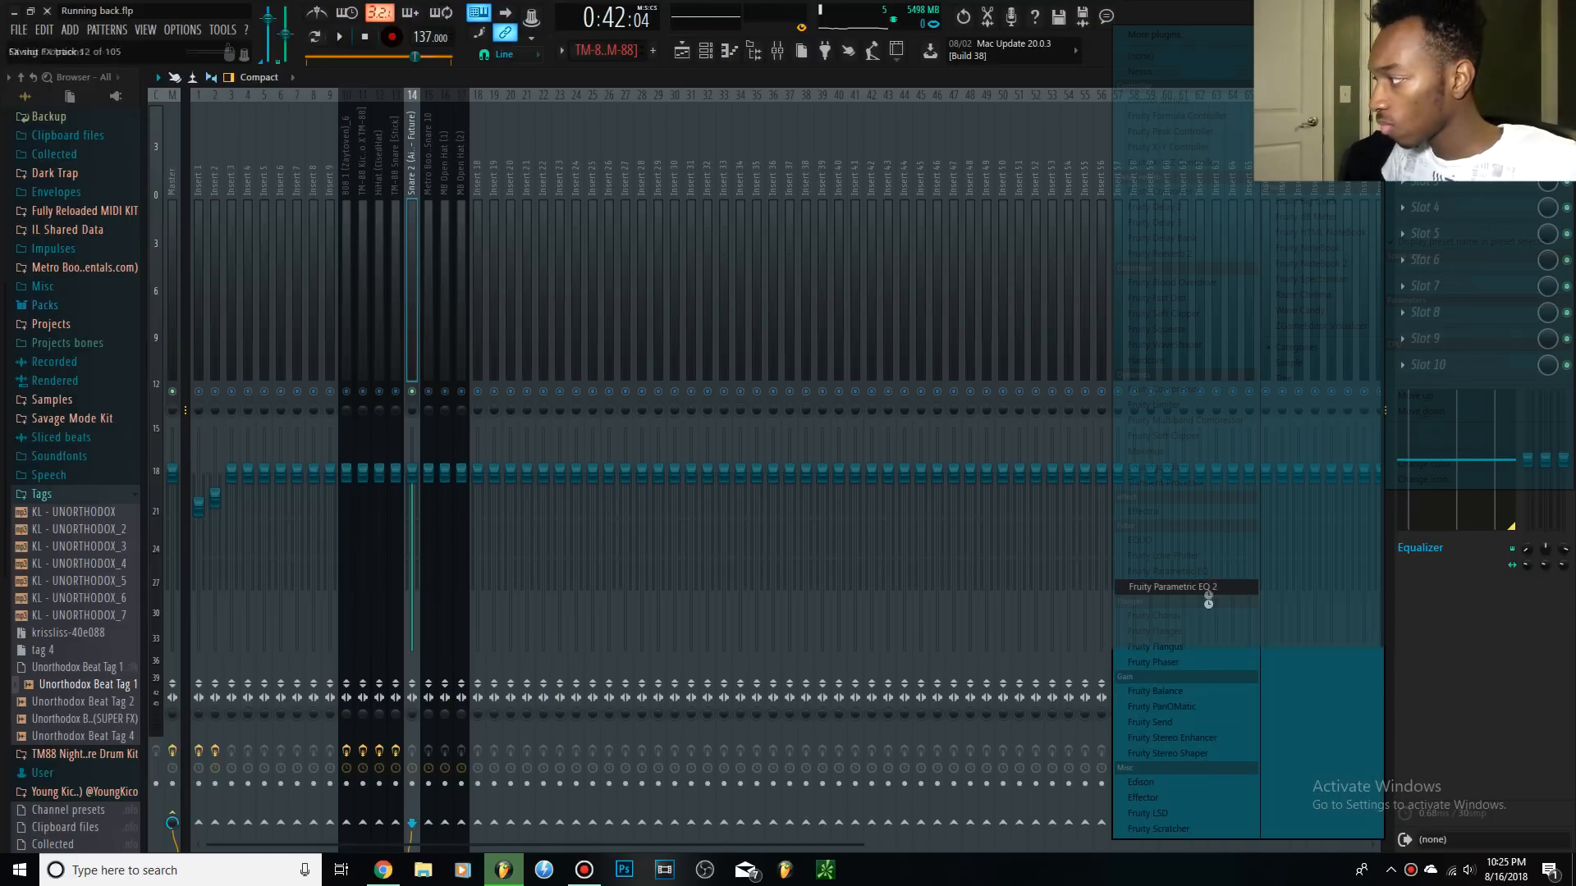
Play the beat and steeply cut band 1 of the Snare 2 EQ to -18 dB at about 92 Hz.
key(space)
drag(367, 485, 380, 486)
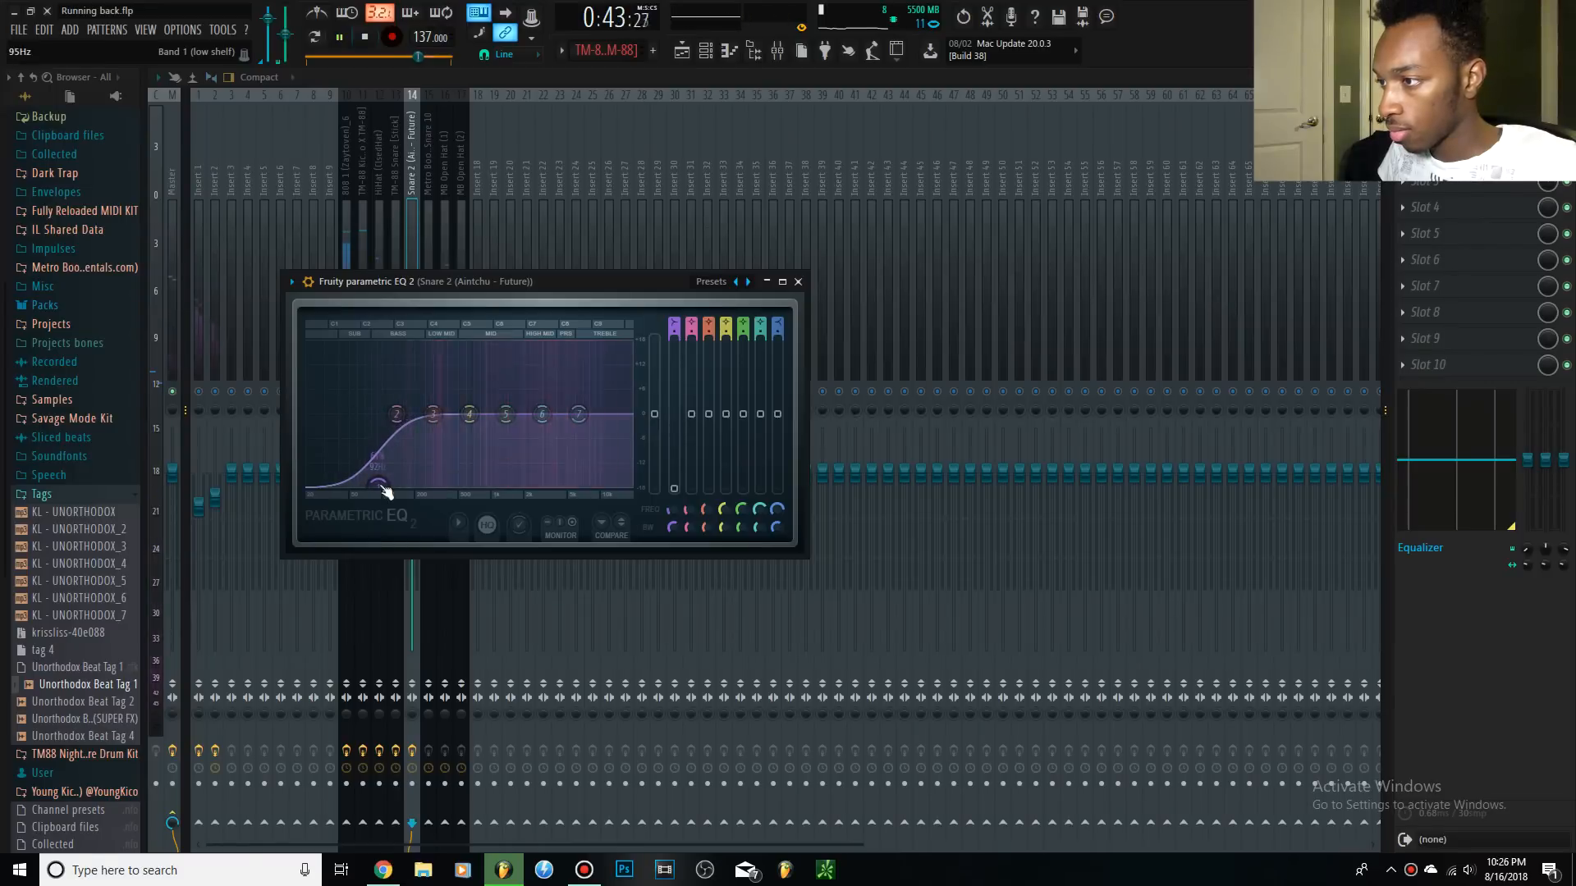
scroll(383, 486, down, 8)
drag(672, 328, 671, 308)
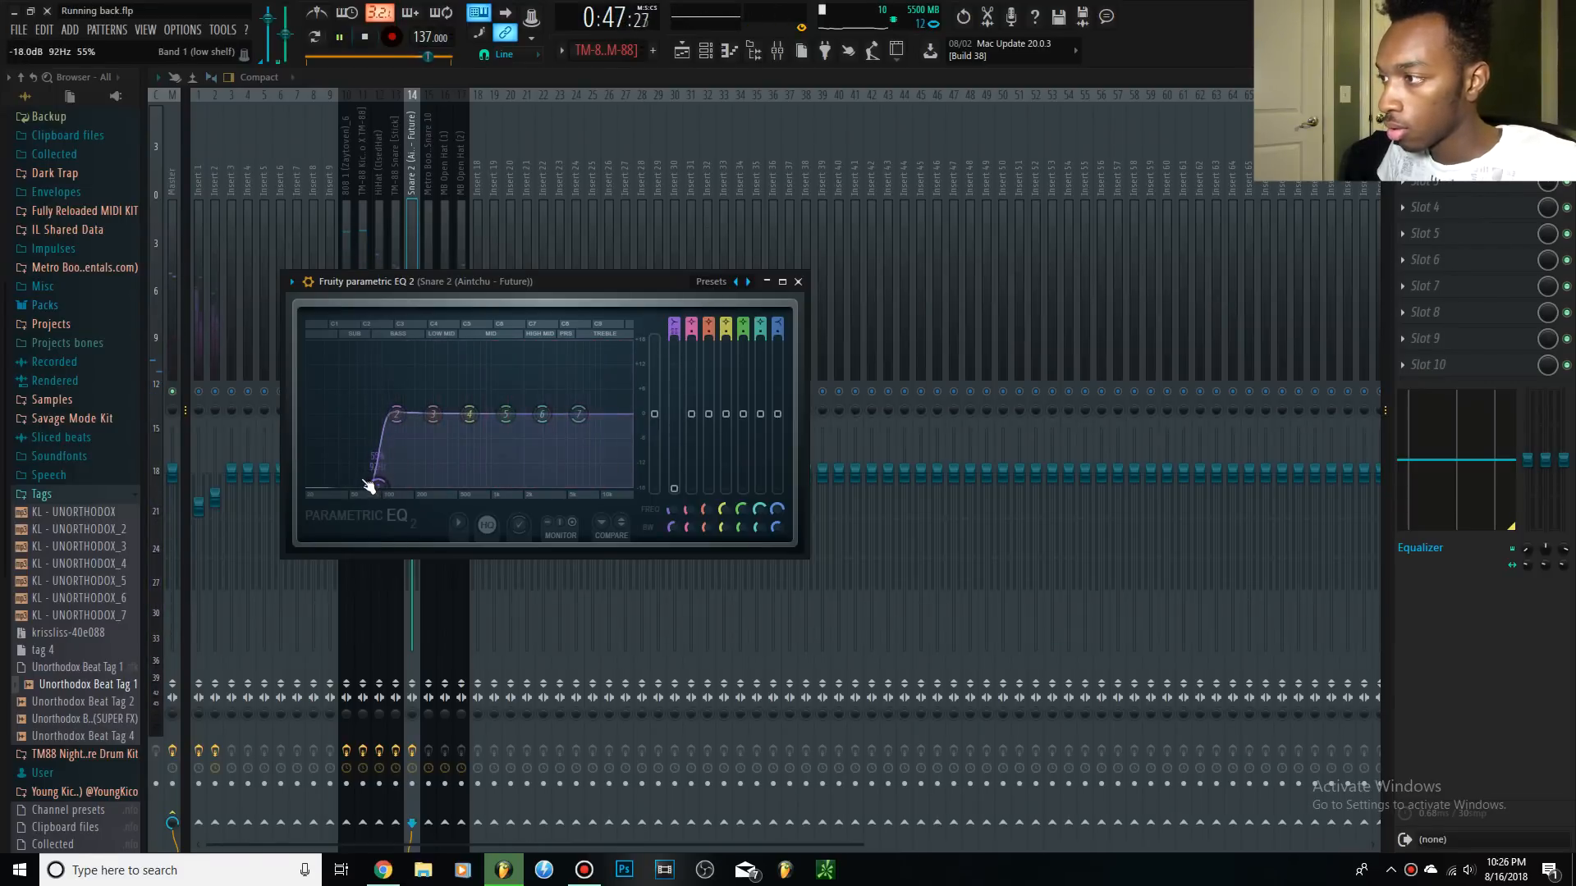
Steeply cut the Snare 2 EQ's band 7 to -18 dB at 20000 Hz and nudge band 1 slightly higher in frequency.
drag(578, 413, 611, 398)
drag(777, 332, 777, 320)
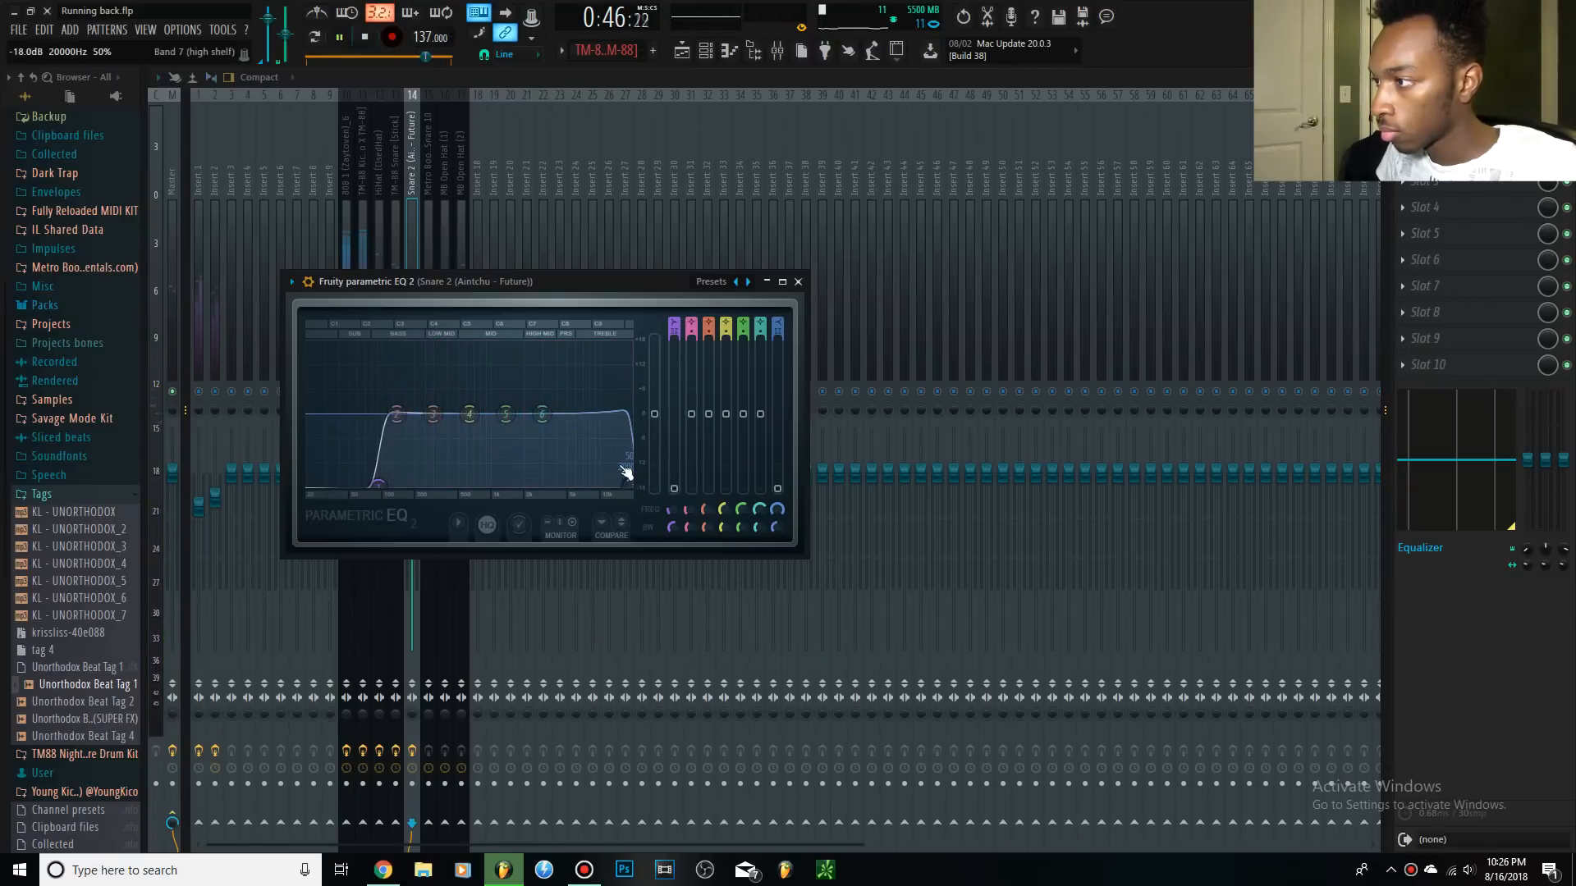
drag(378, 485, 384, 485)
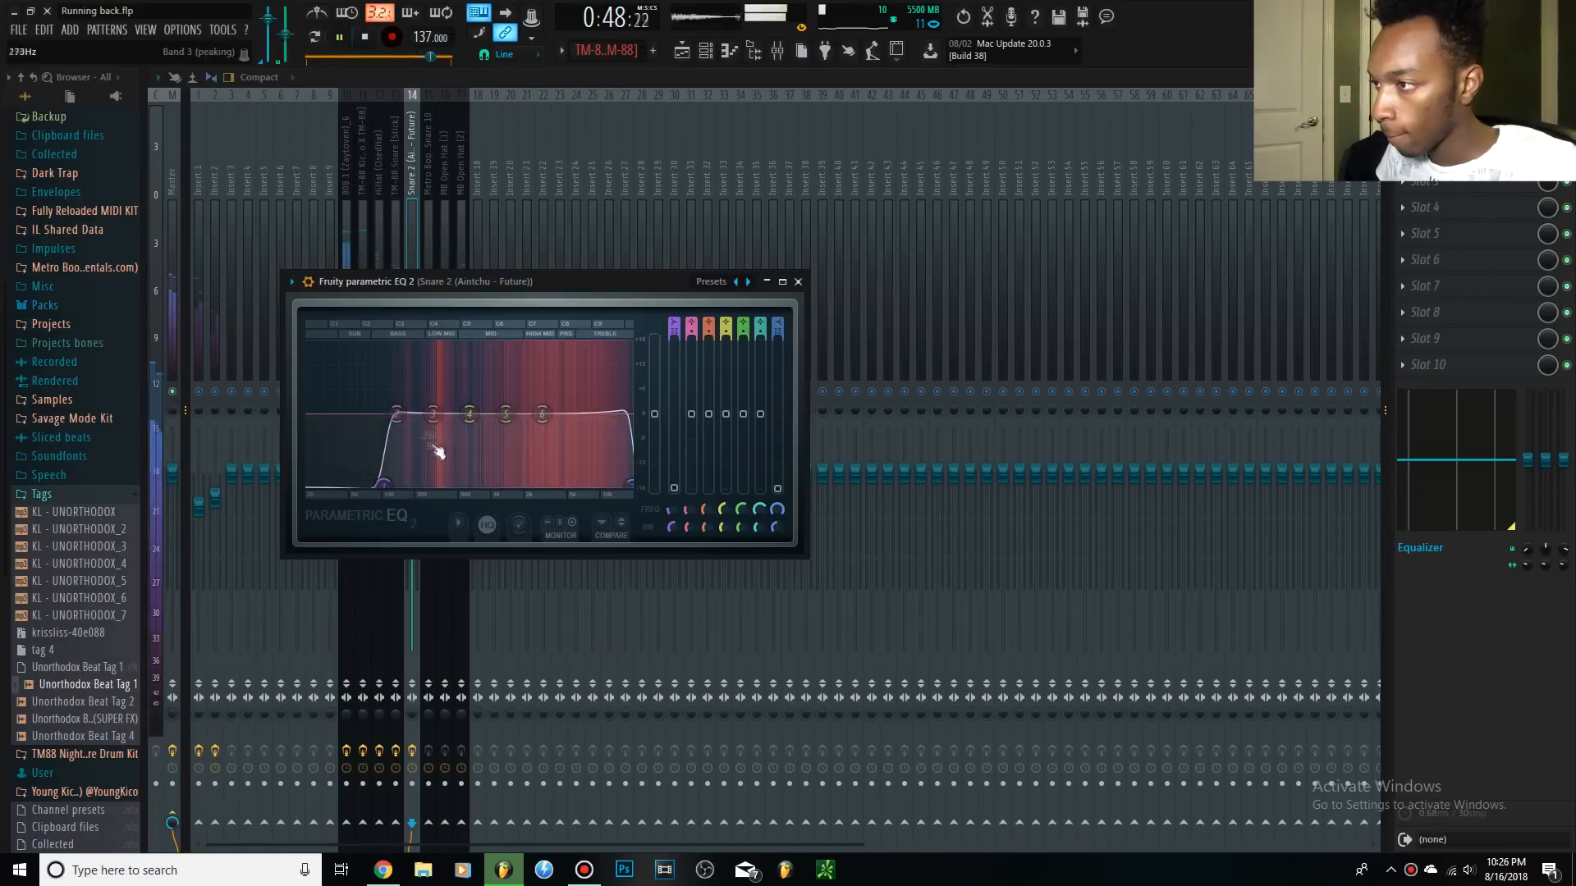
Audition the Metro Boomin Snare 10 mixer track and load Fruity parametric EQ 2 into its effect slot 1.
click(399, 237)
key(space)
click(440, 341)
click(427, 303)
key(space)
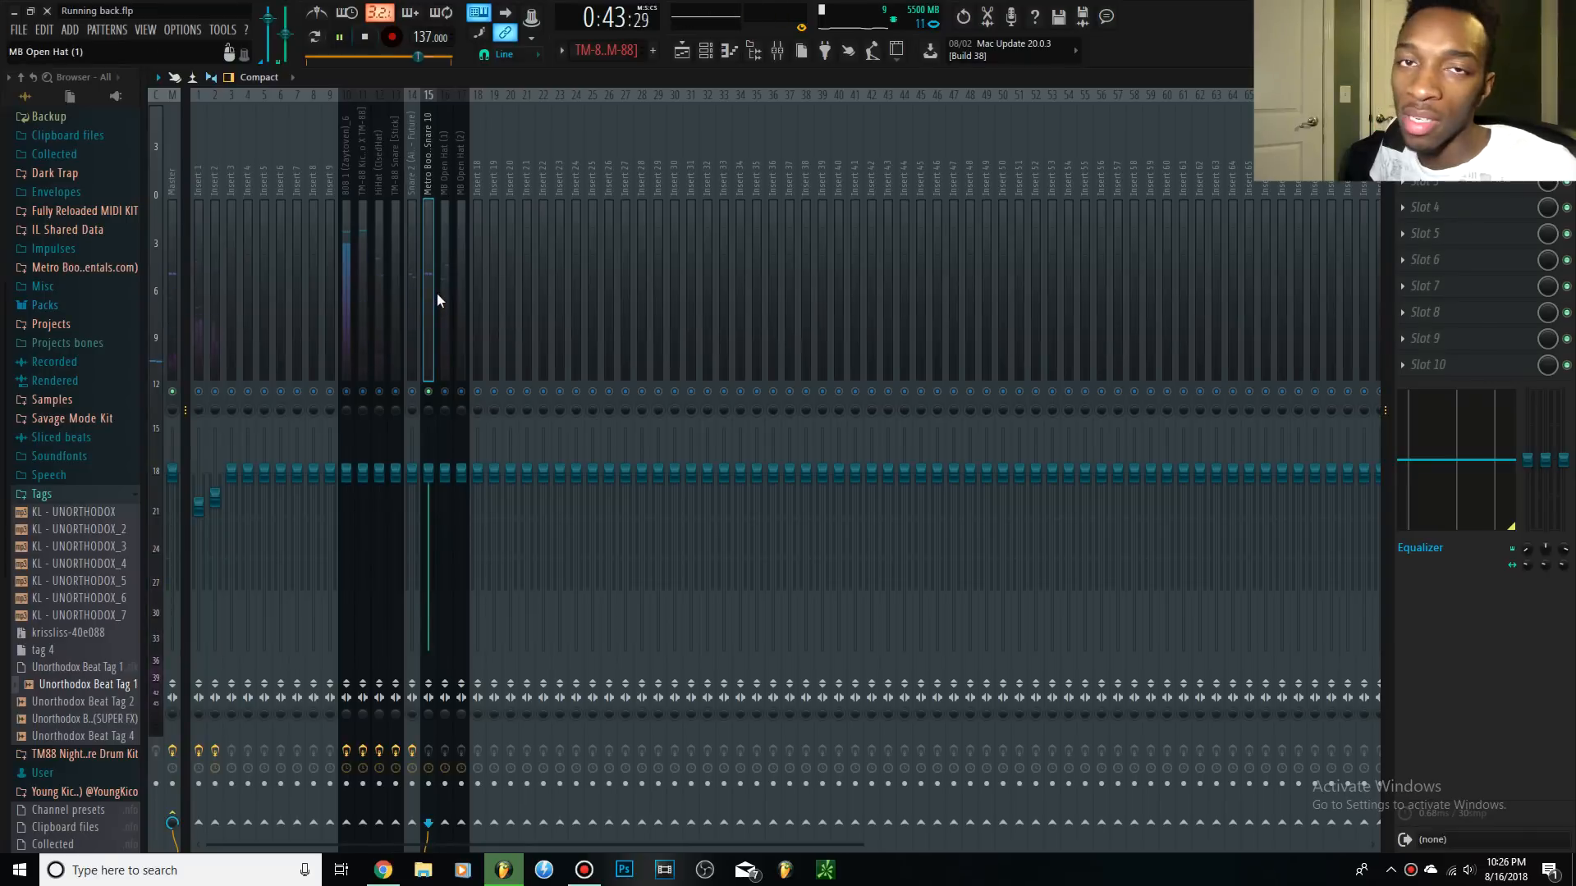
click(446, 371)
click(429, 353)
click(1403, 129)
mouse_move(1413, 150)
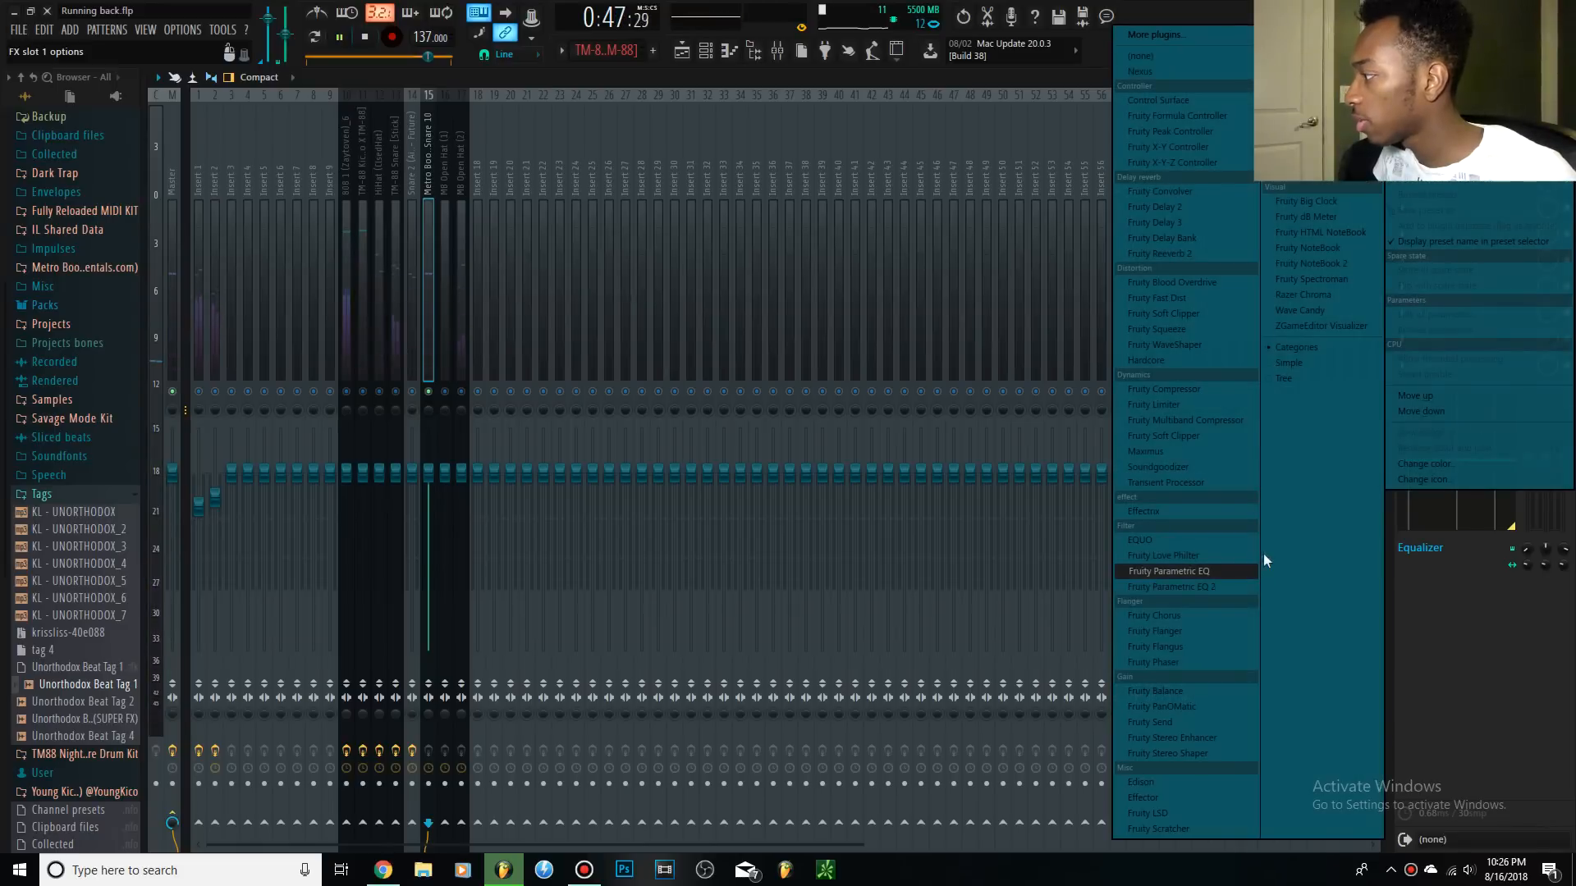
click(1198, 589)
Steeply cut the lows of Metro Boomin Snare 10 by lowering its EQ's band 1 fully.
key(space)
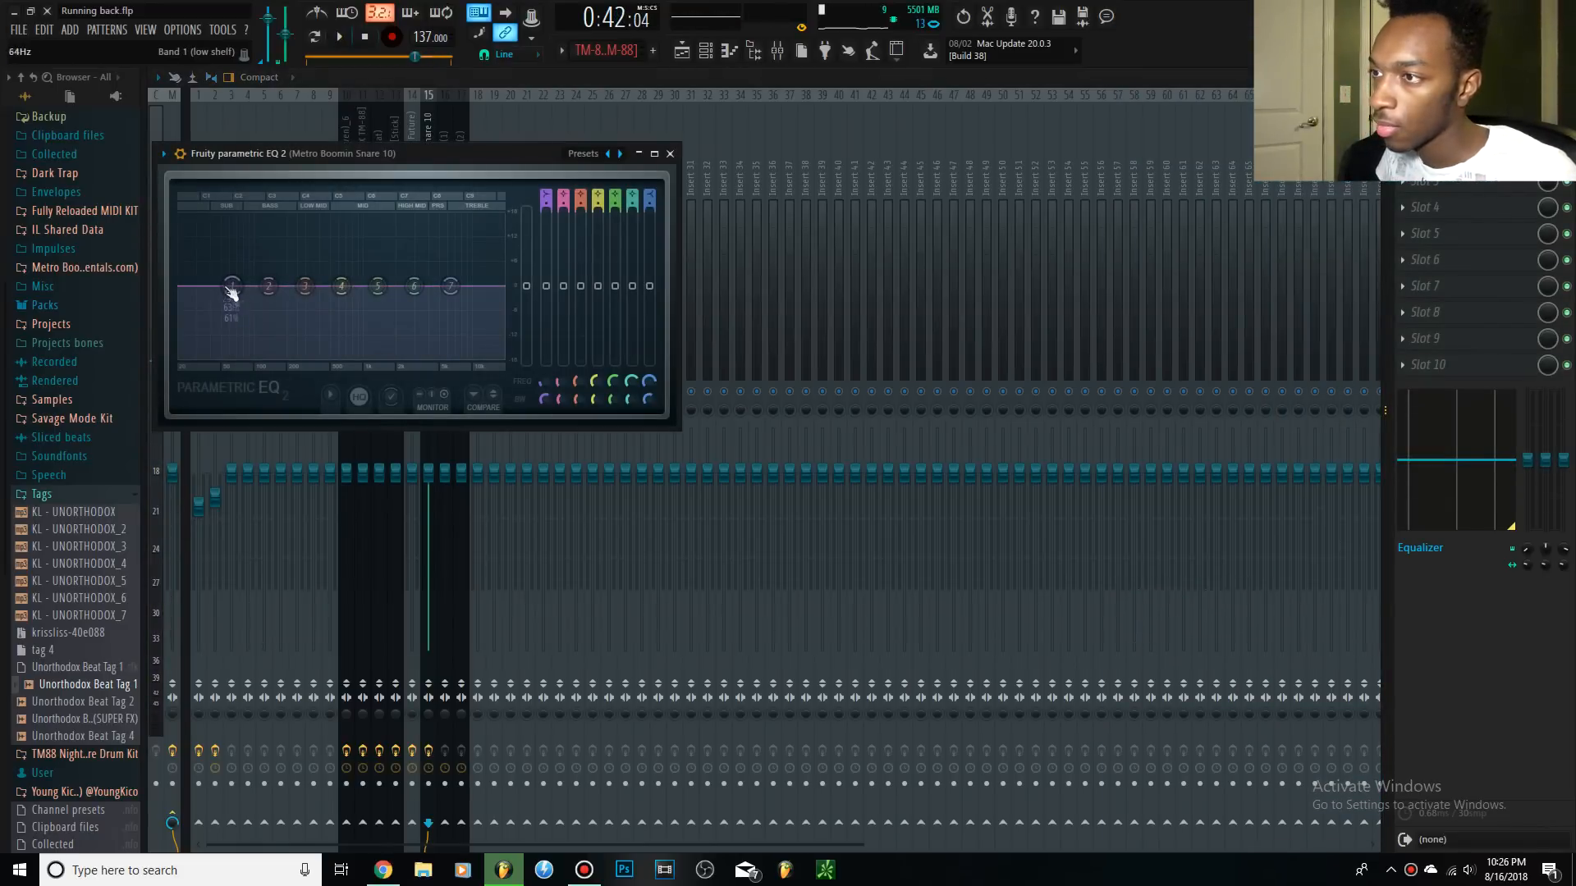
drag(231, 289, 251, 358)
drag(546, 205, 737, 143)
key(space)
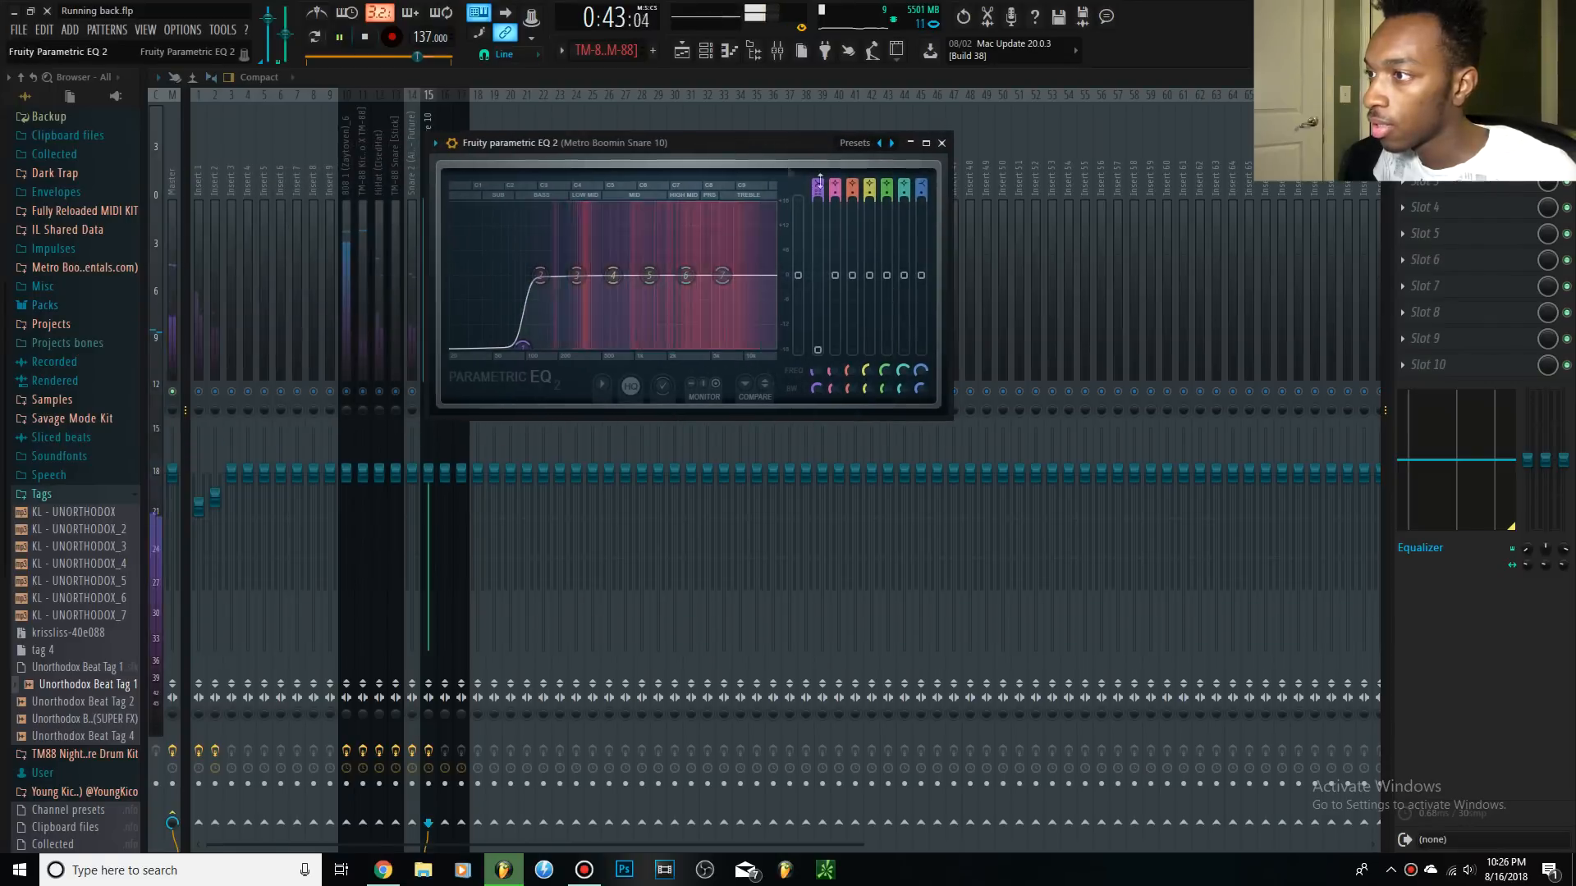
Turn band 7 of the Metro Boomin Snare 10 EQ into a steep low pass at about 13305 Hz and adjust its bandwidth.
drag(733, 282, 782, 337)
drag(921, 185, 922, 197)
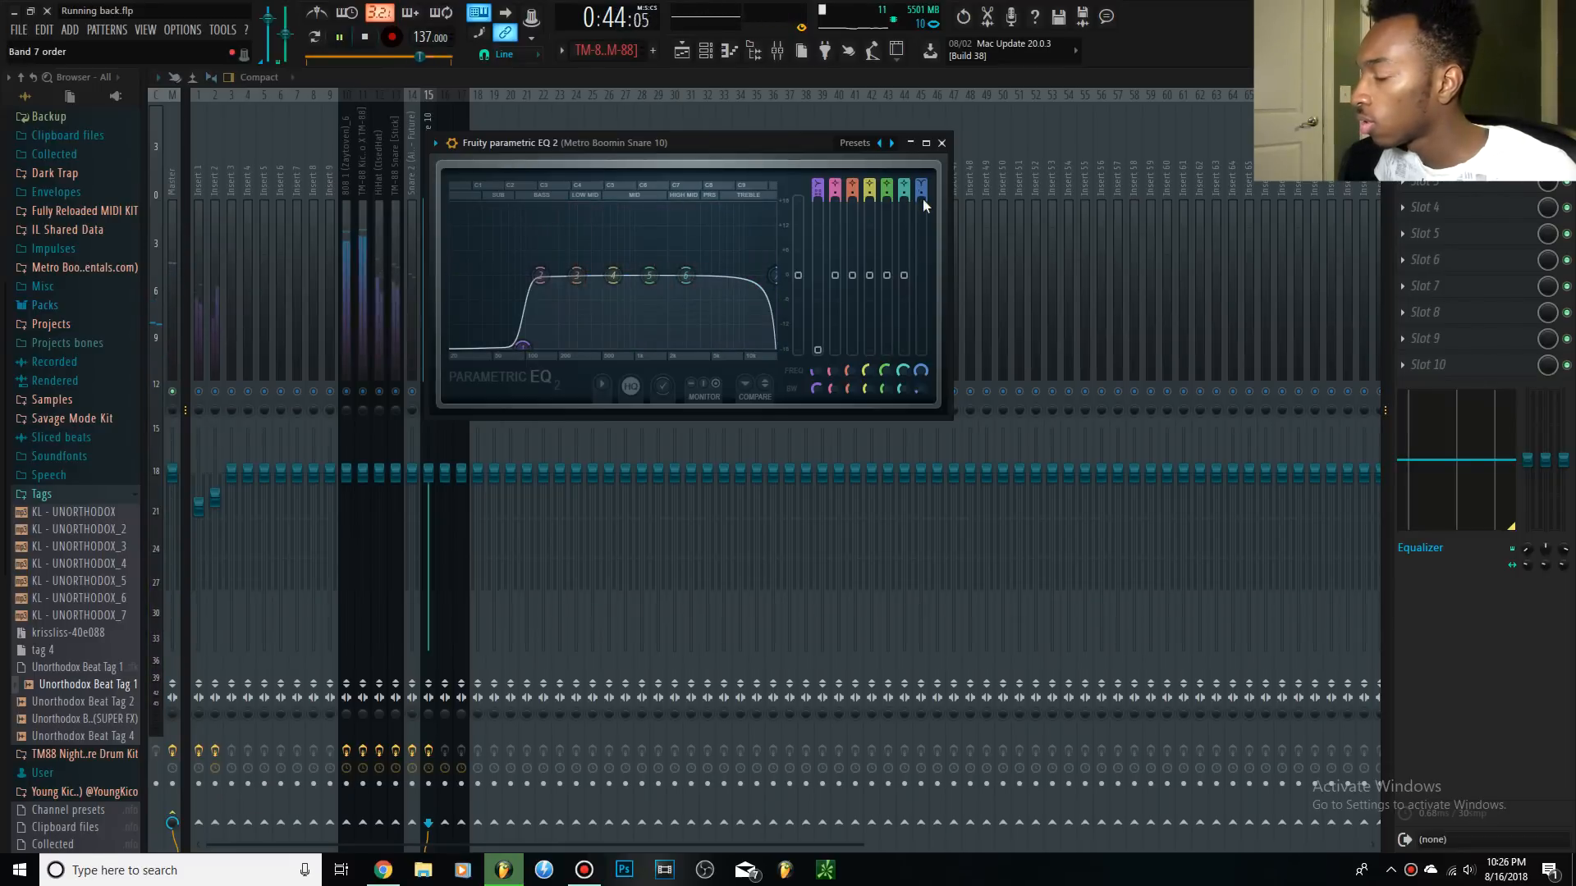
right_click(780, 275)
click(784, 298)
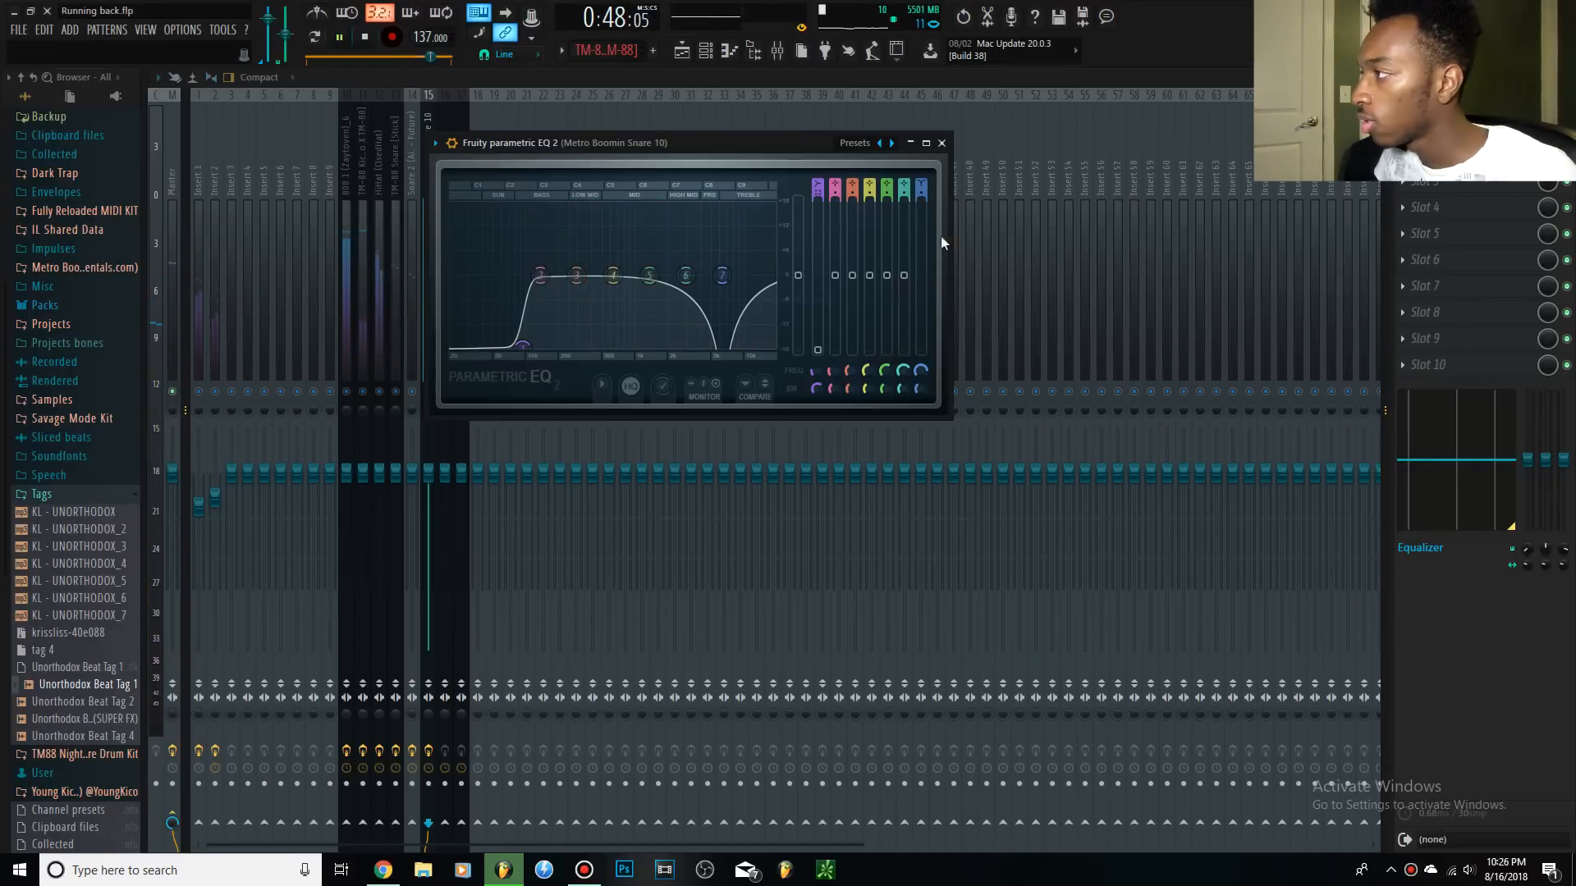
drag(922, 185, 922, 197)
scroll(726, 276, up, 4)
drag(722, 274, 762, 280)
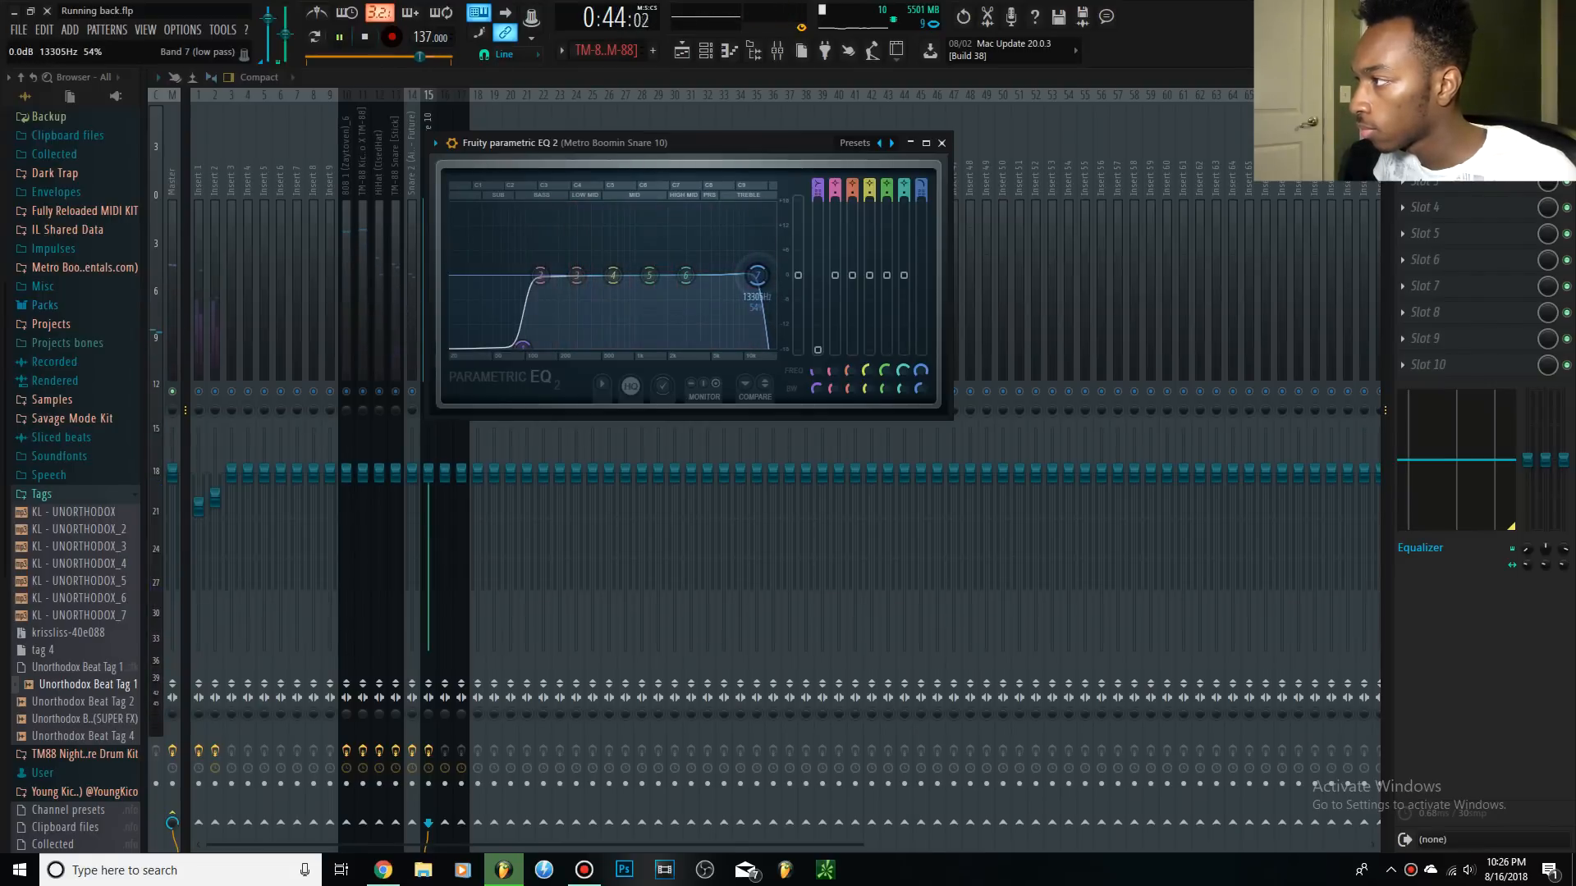
scroll(763, 283, up, 2)
scroll(763, 283, down, 3)
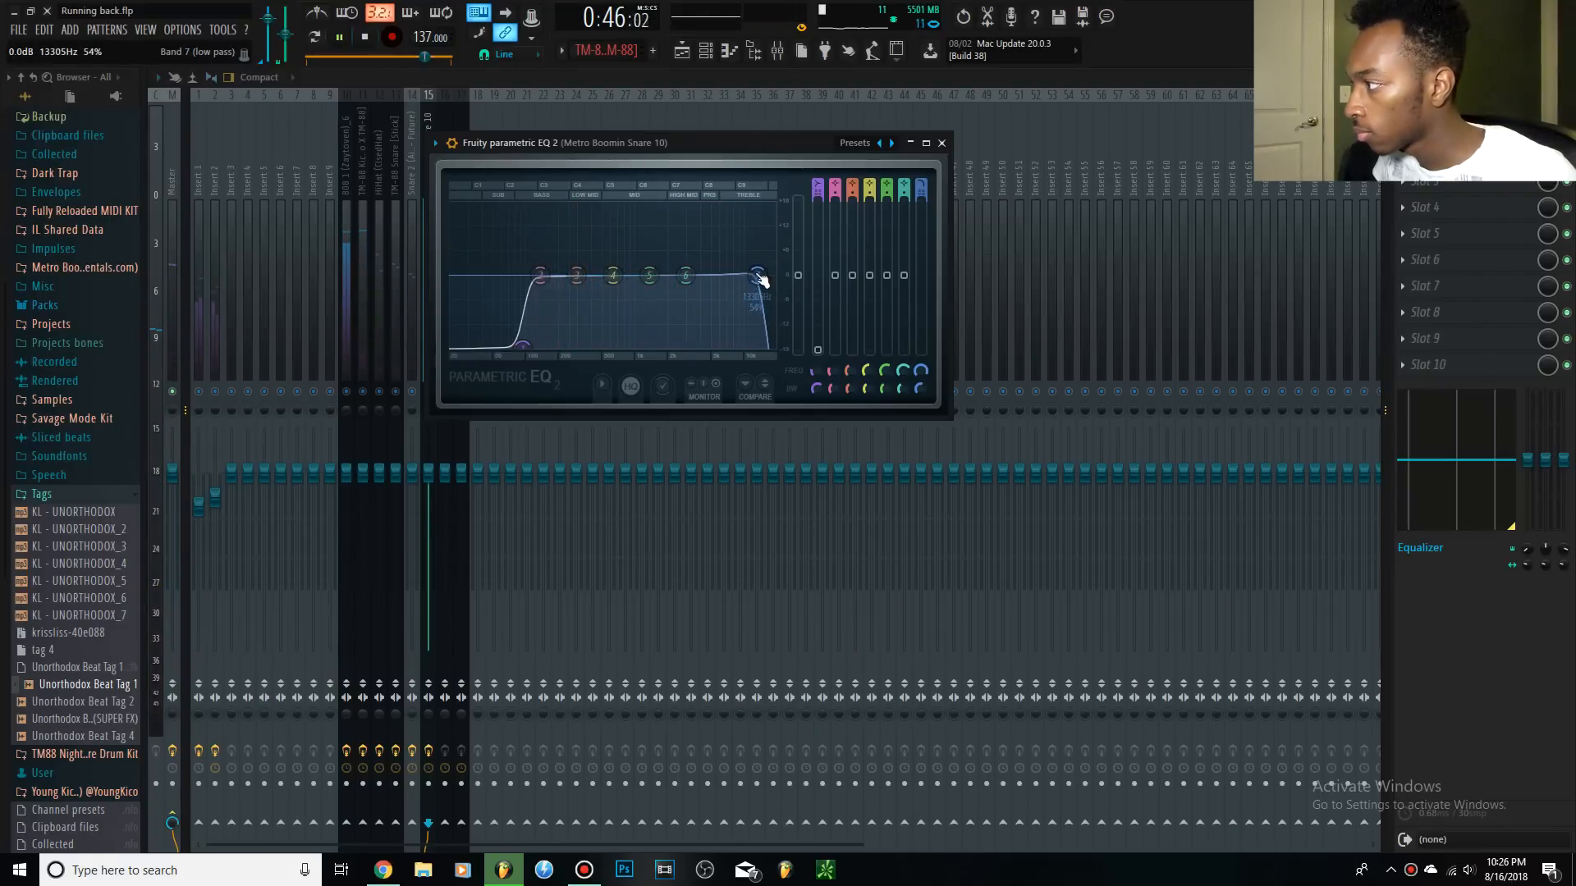
drag(920, 389, 920, 389)
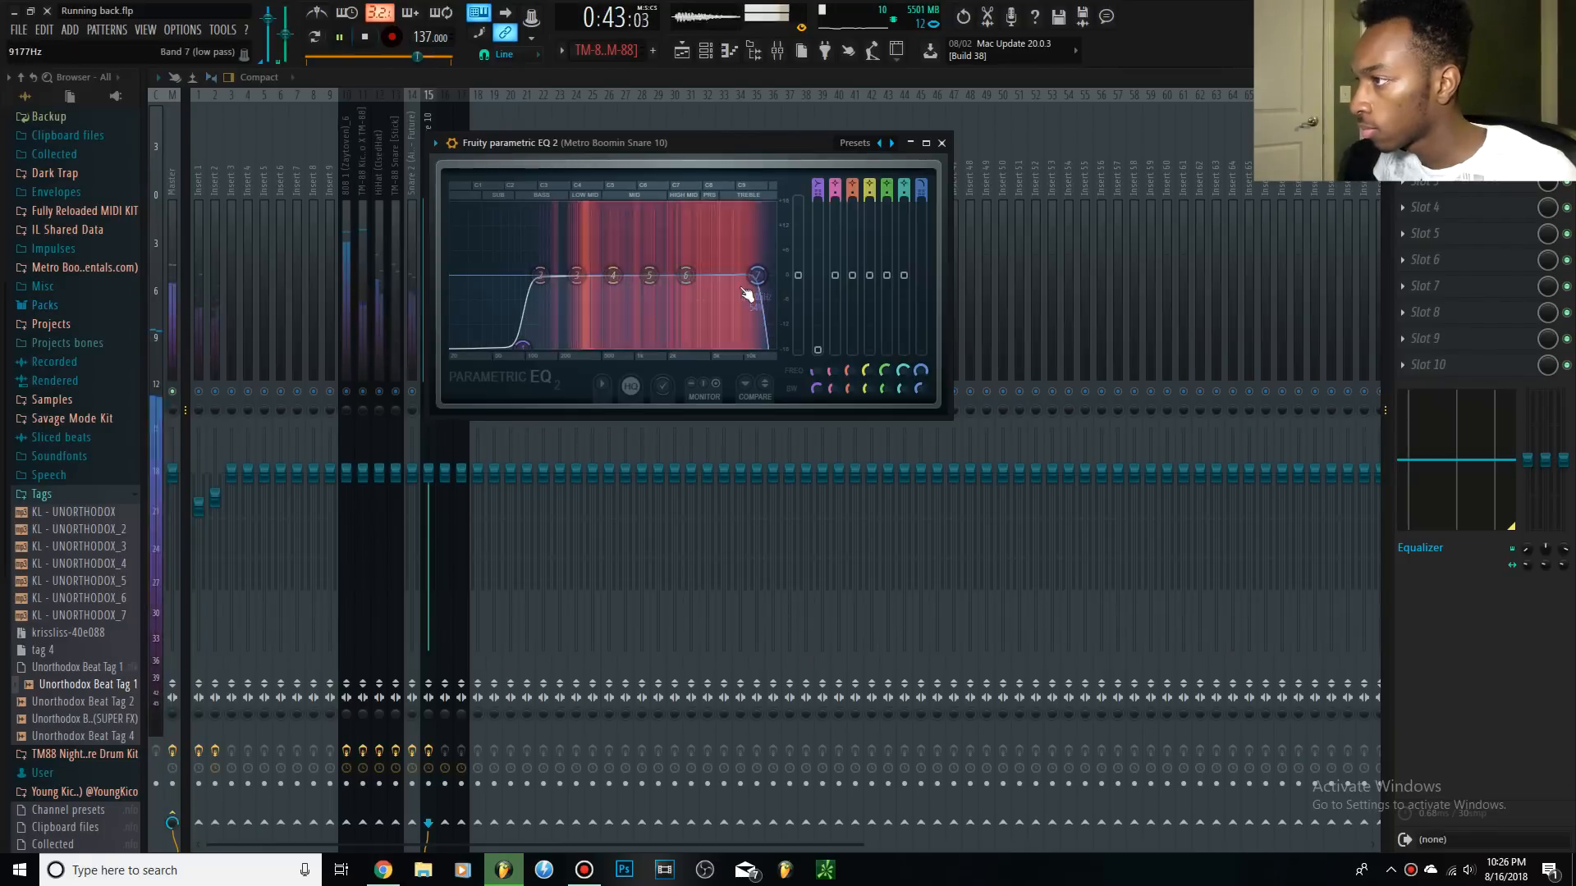
key(space)
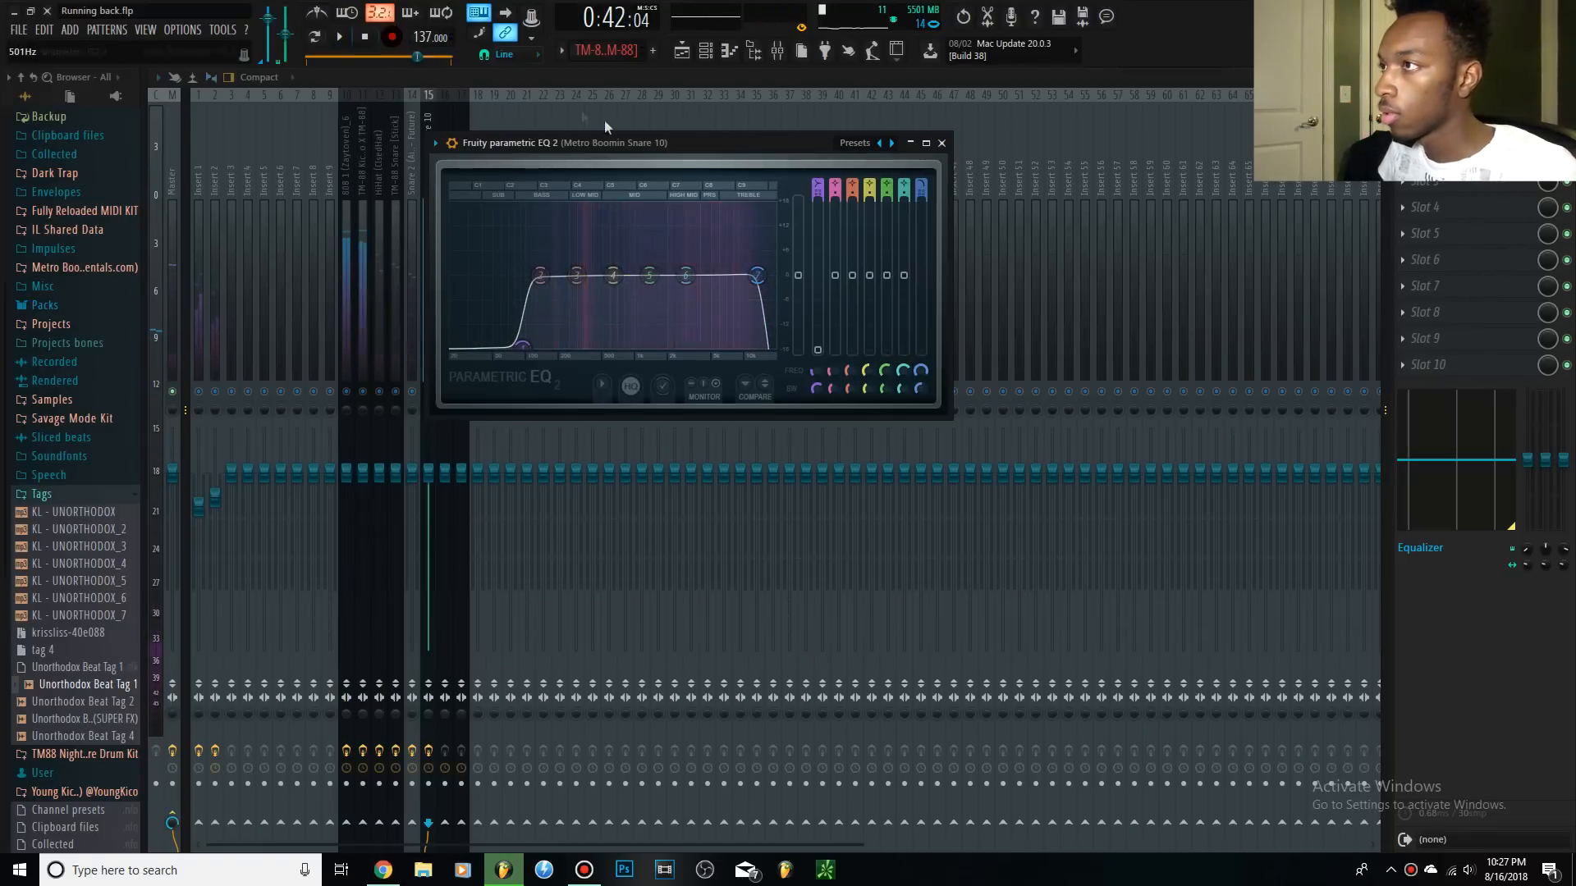
Audition Metro Boomin Snare 10 in the mix and load Fruity parametric EQ 2 into effect slot 1 of MB Open Hat (1).
click(425, 272)
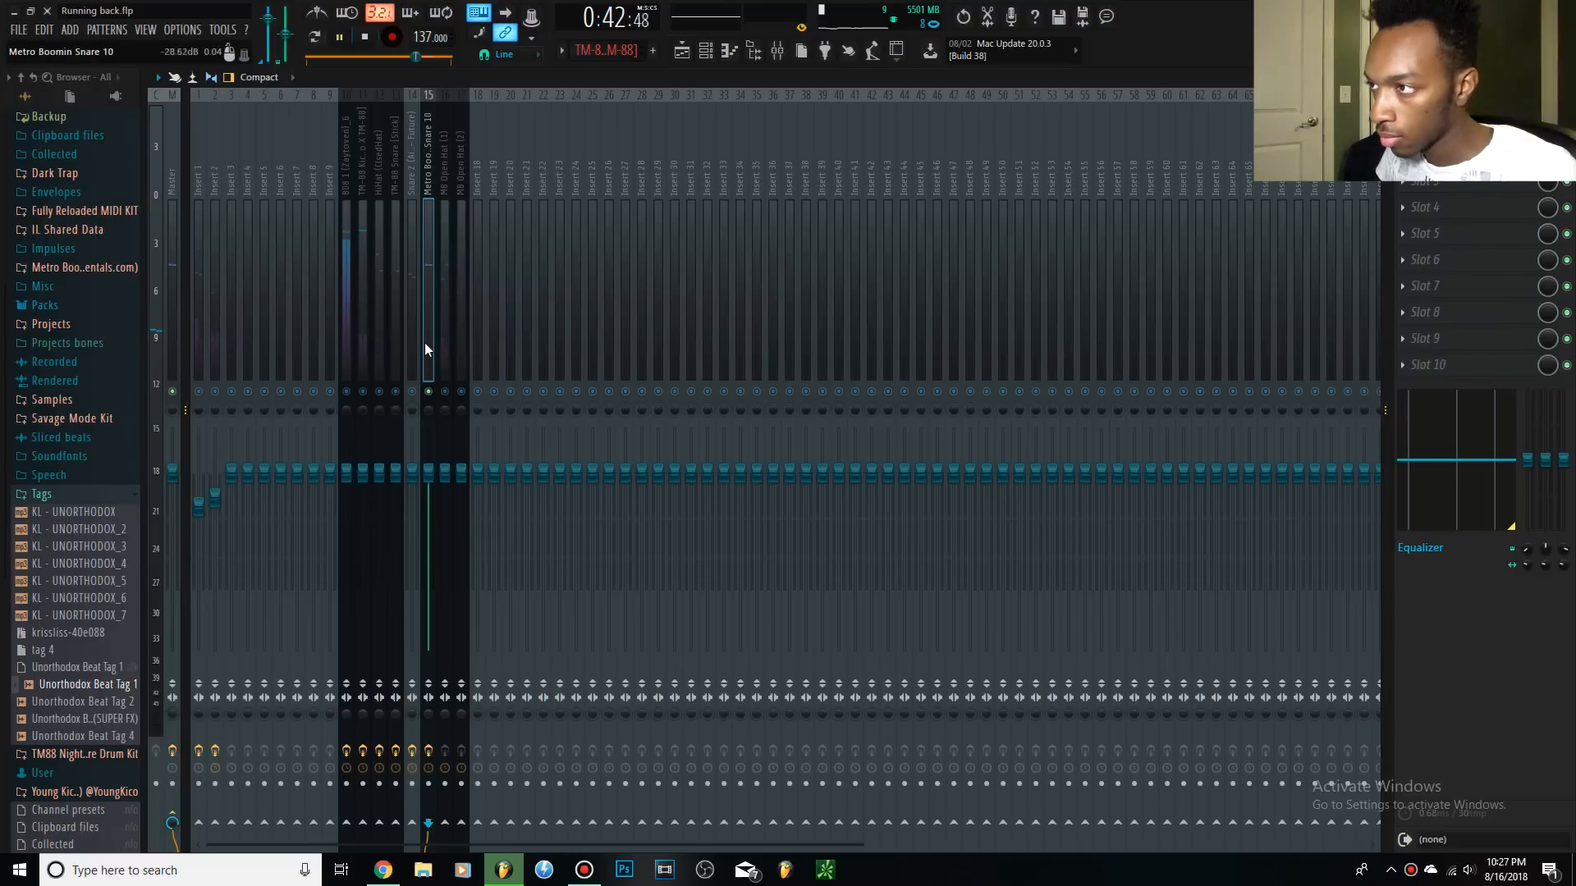
key(space)
click(428, 391)
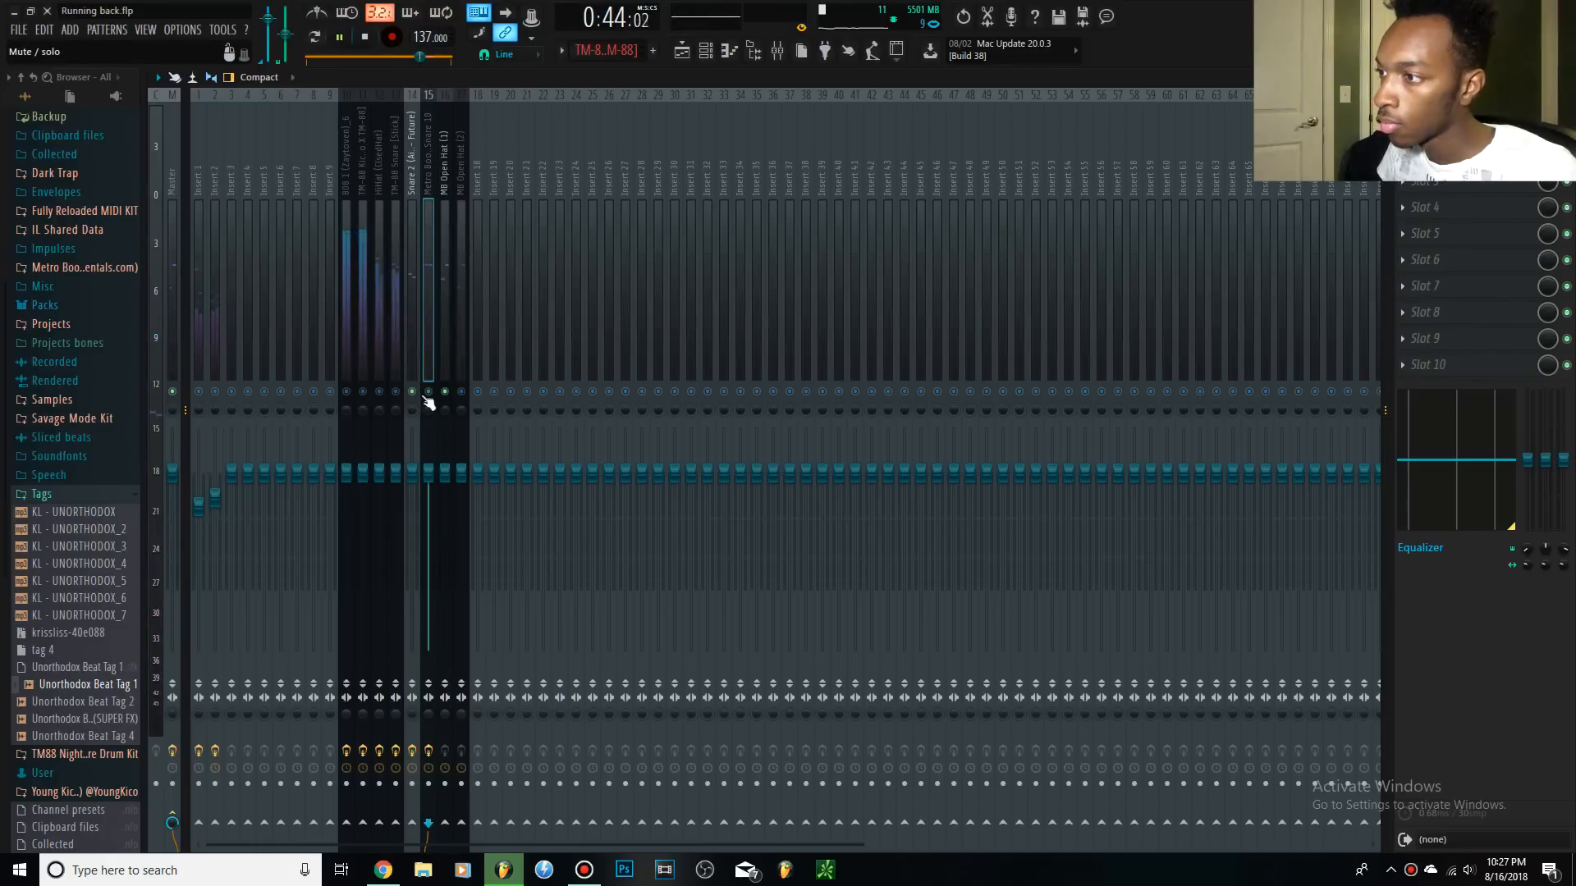
click(444, 366)
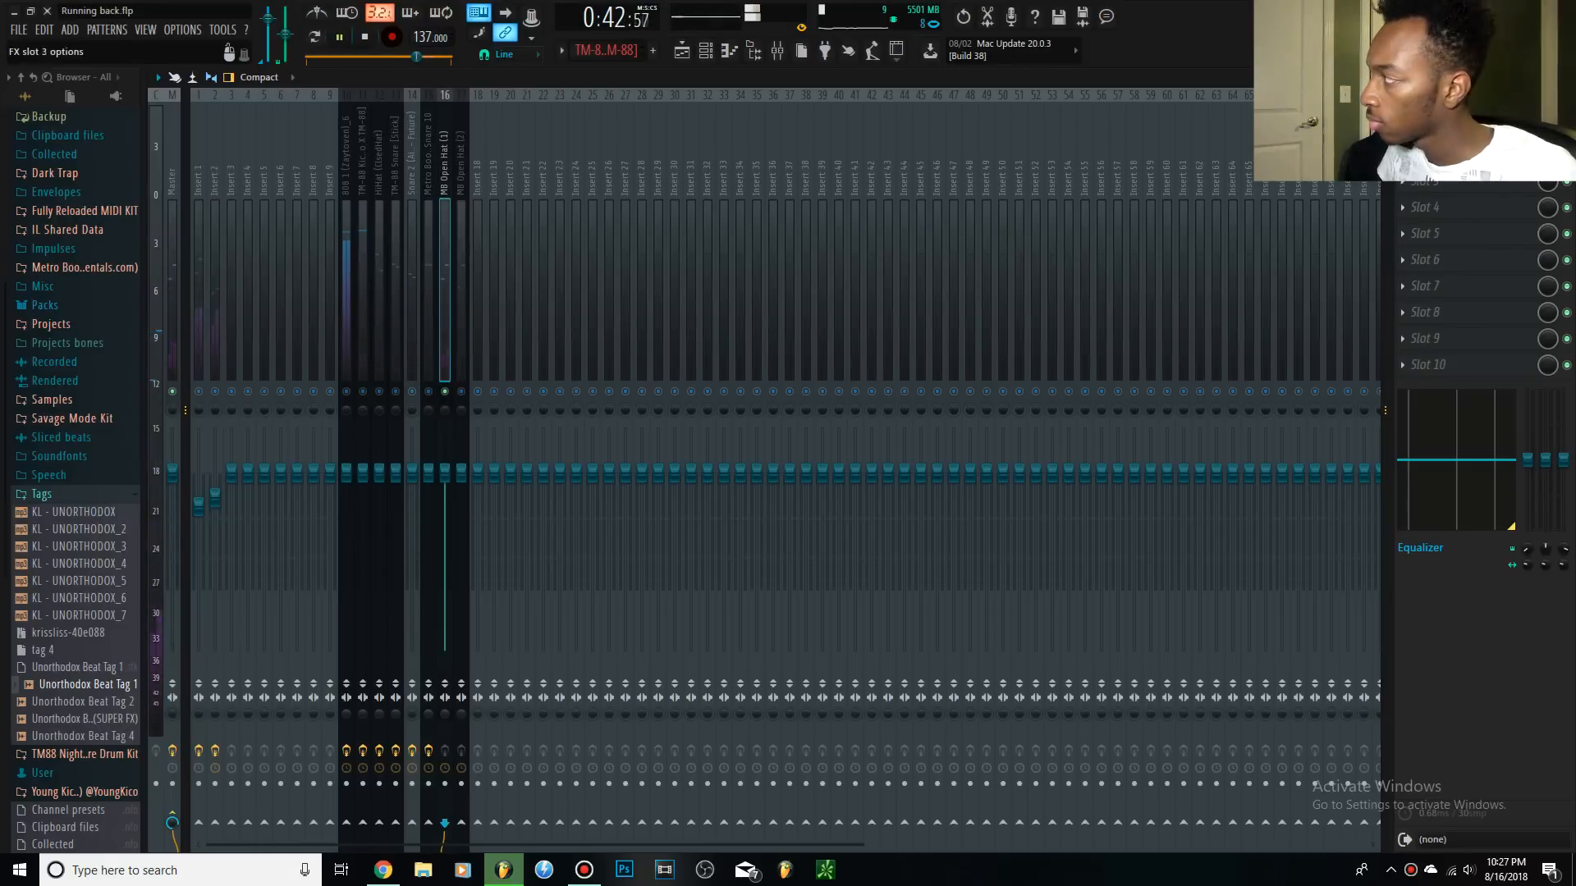
click(1403, 128)
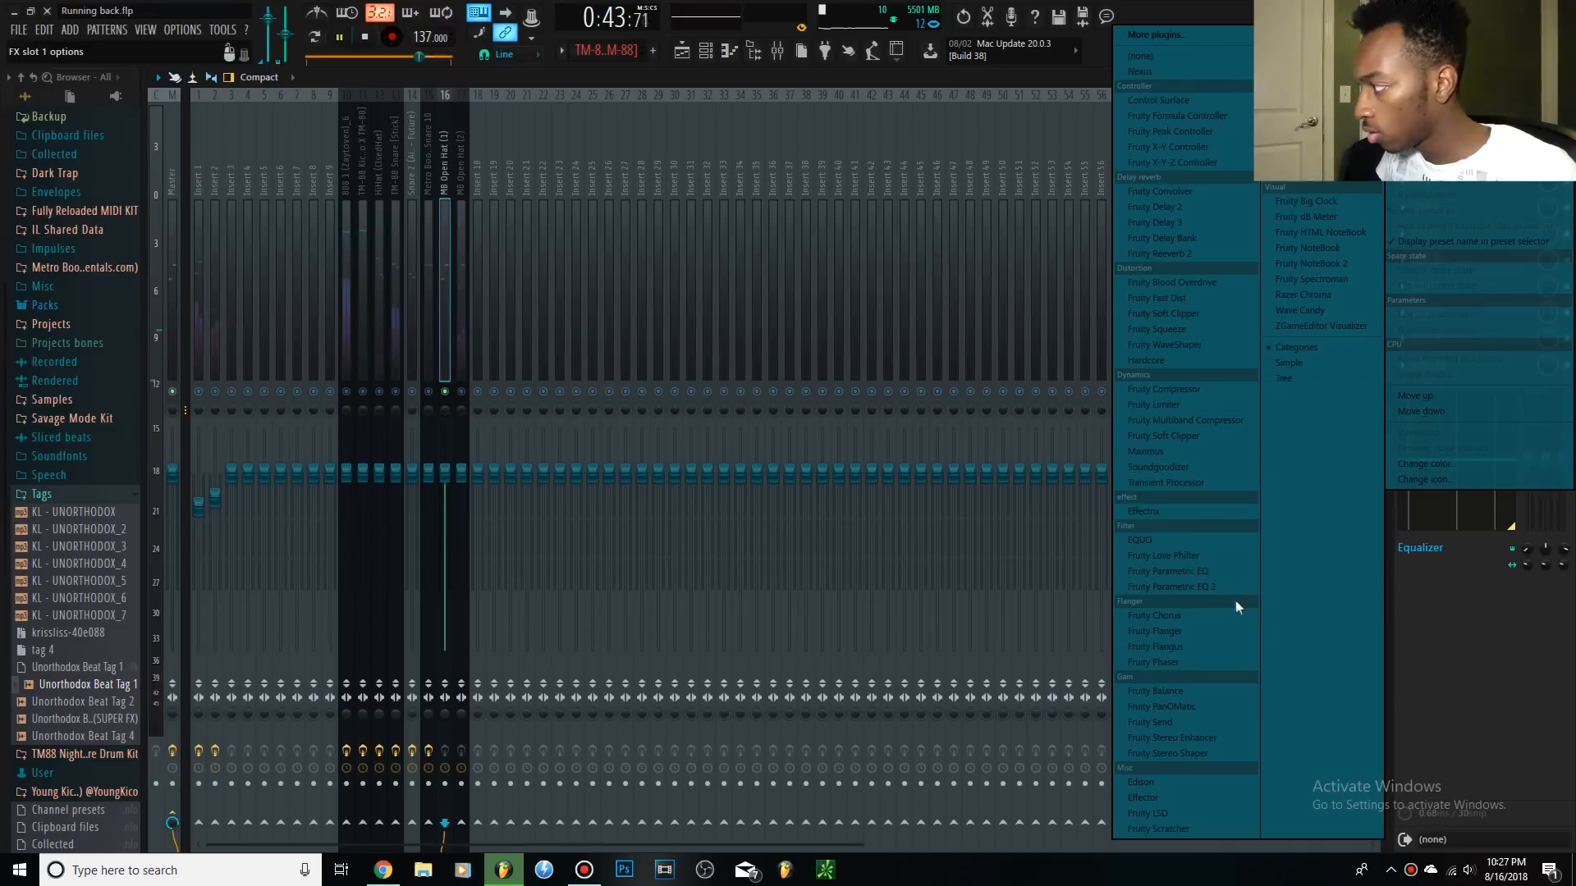
click(1214, 587)
Cut band 1 of the MB Open Hat (1) EQ to -18 dB at about 1670 Hz with a Steep 8 slope.
key(space)
drag(281, 328, 426, 398)
key(space)
key(space)
key(space)
drag(588, 246, 588, 224)
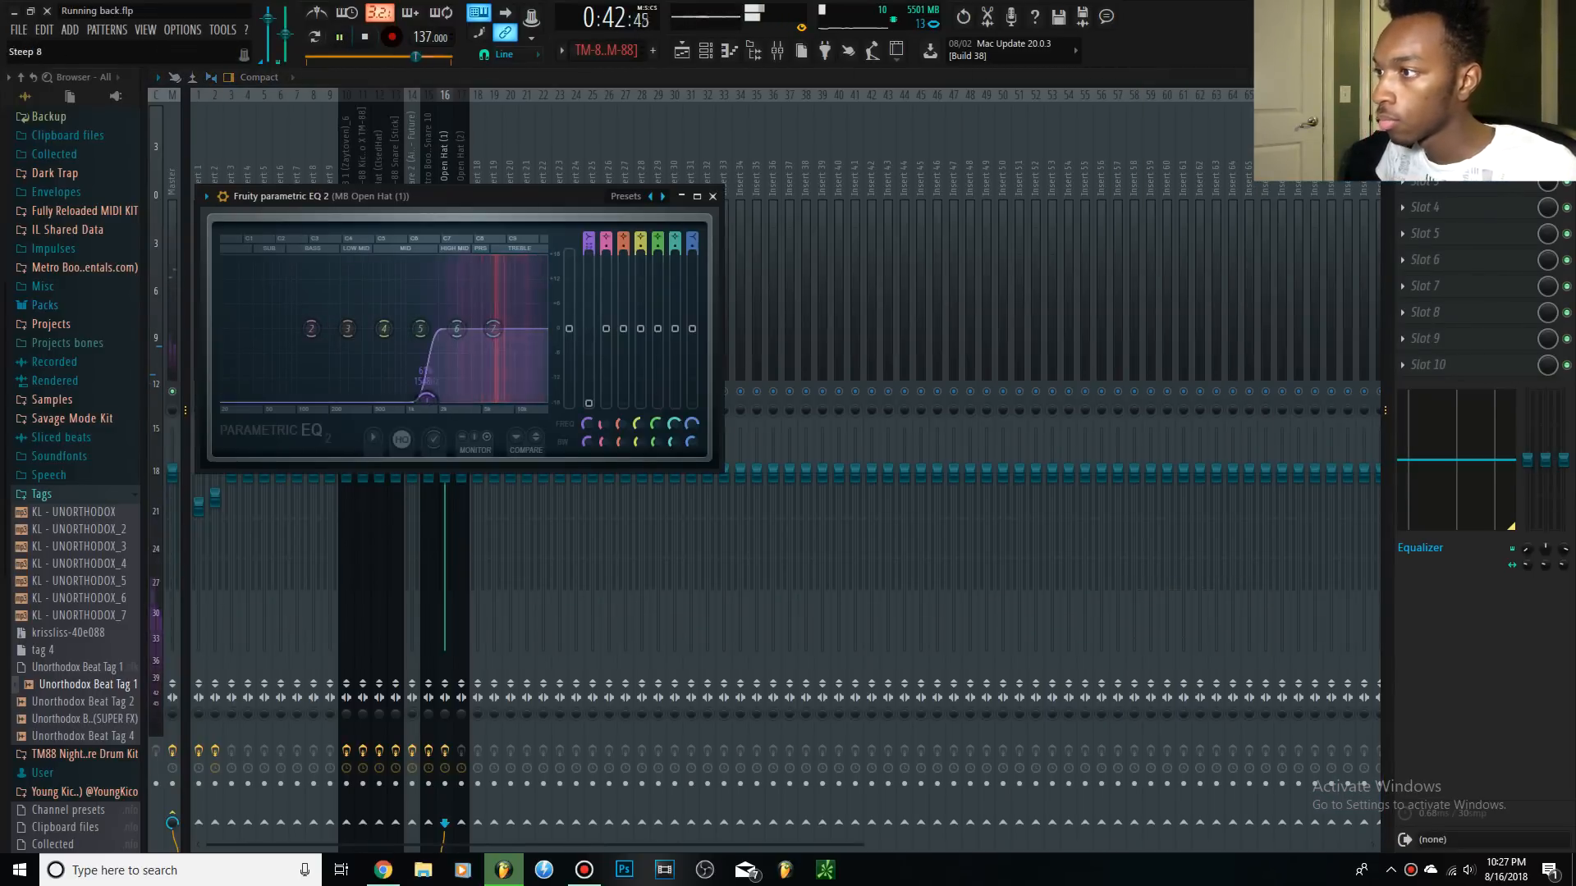
drag(425, 399, 430, 399)
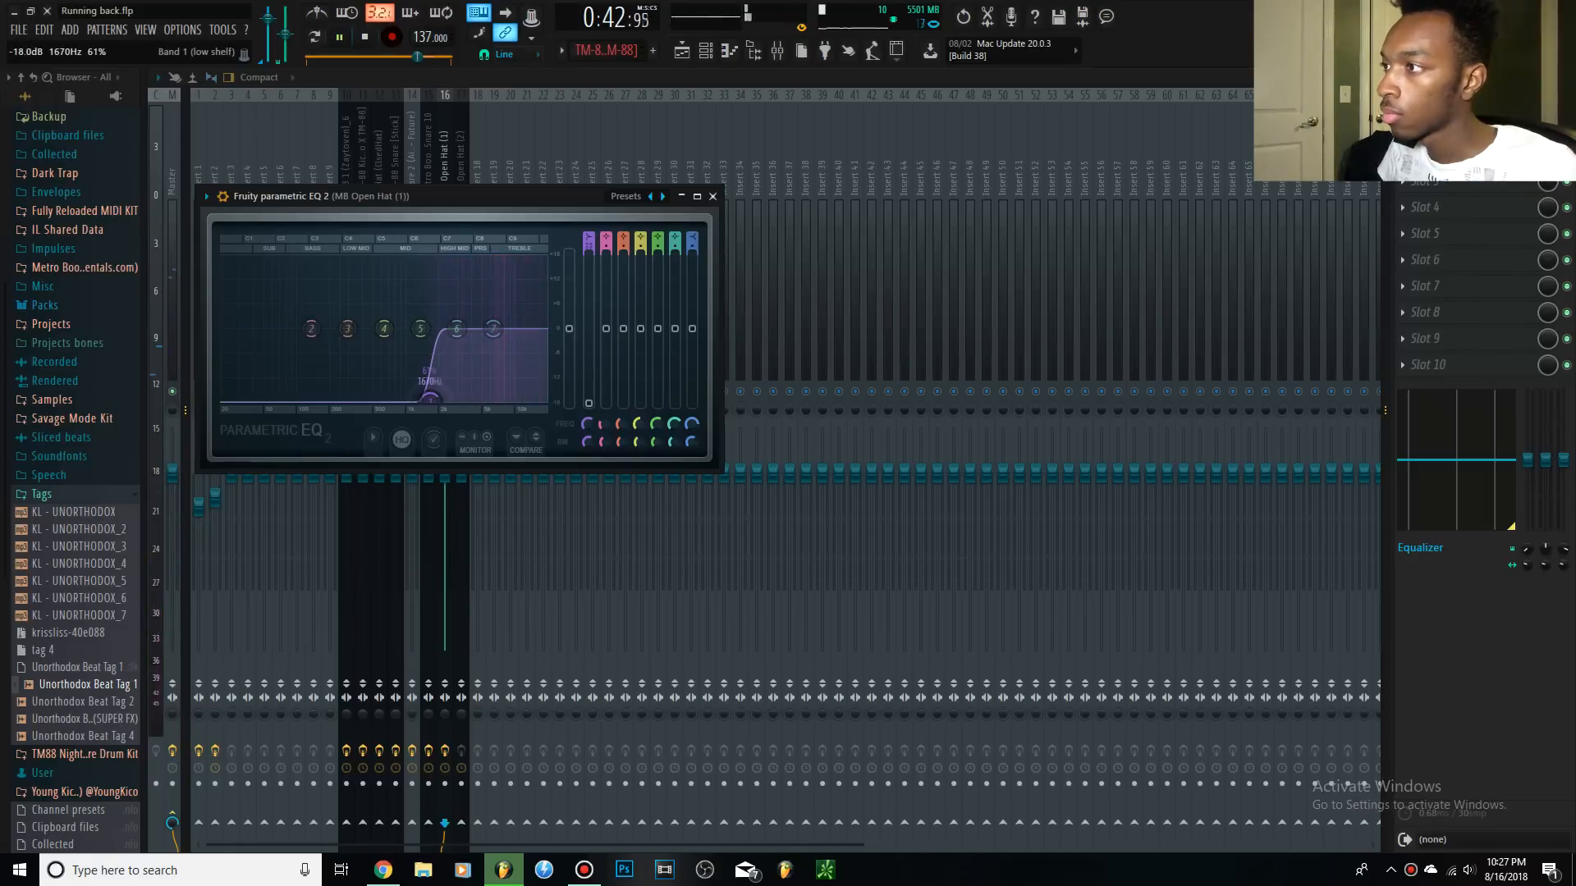
key(space)
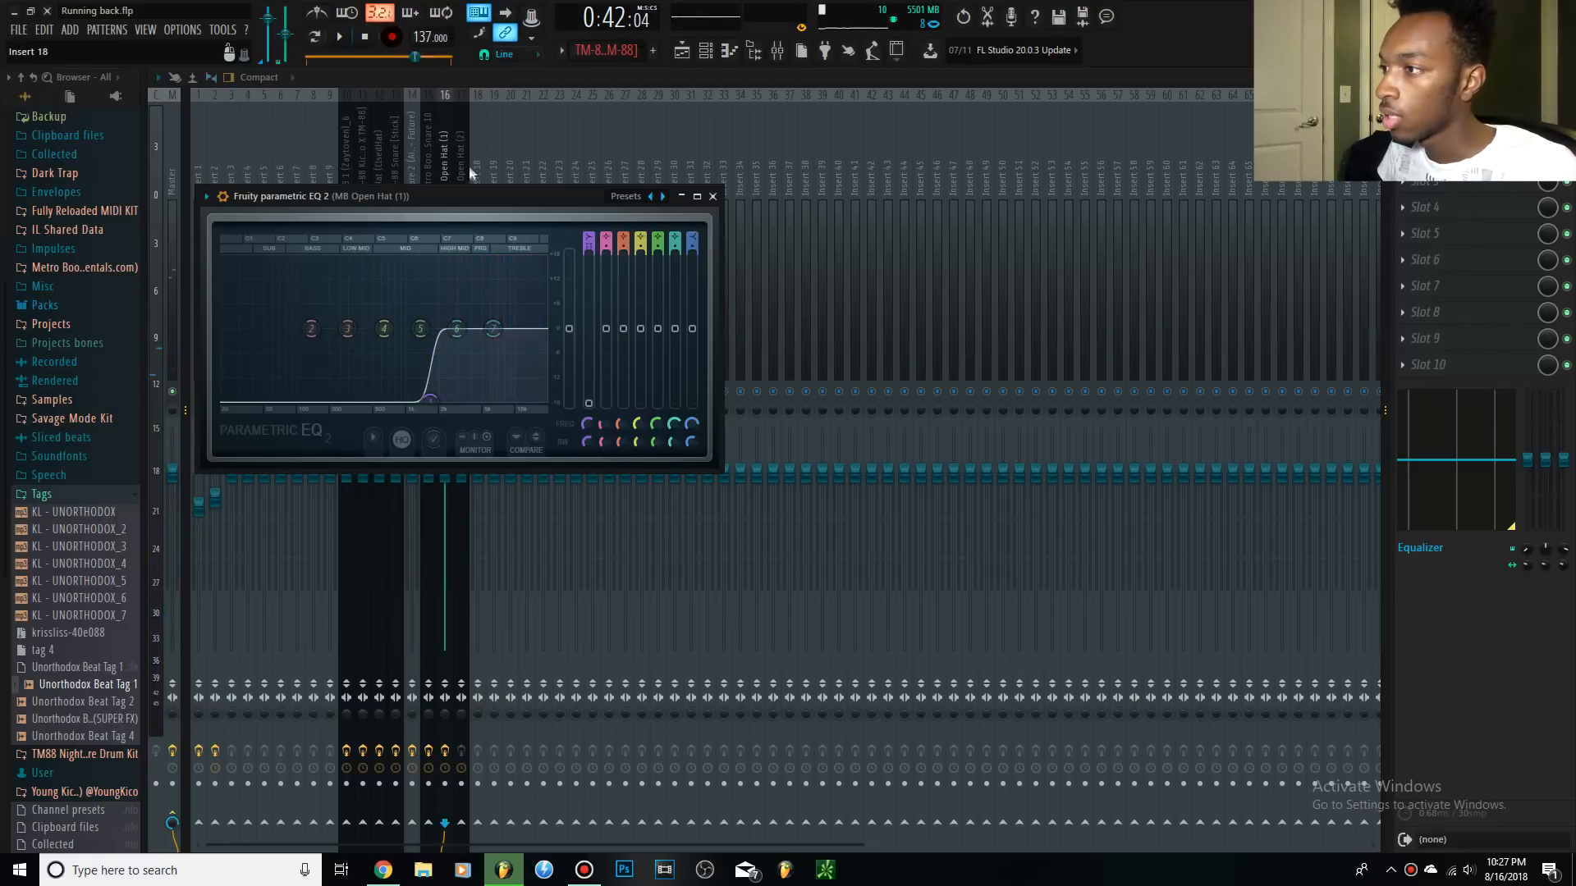
Steeply cut band 7 of the MB Open Hat (1) EQ to -18 dB at about 18027 Hz and adjust its bandwidth.
drag(495, 343, 543, 397)
key(space)
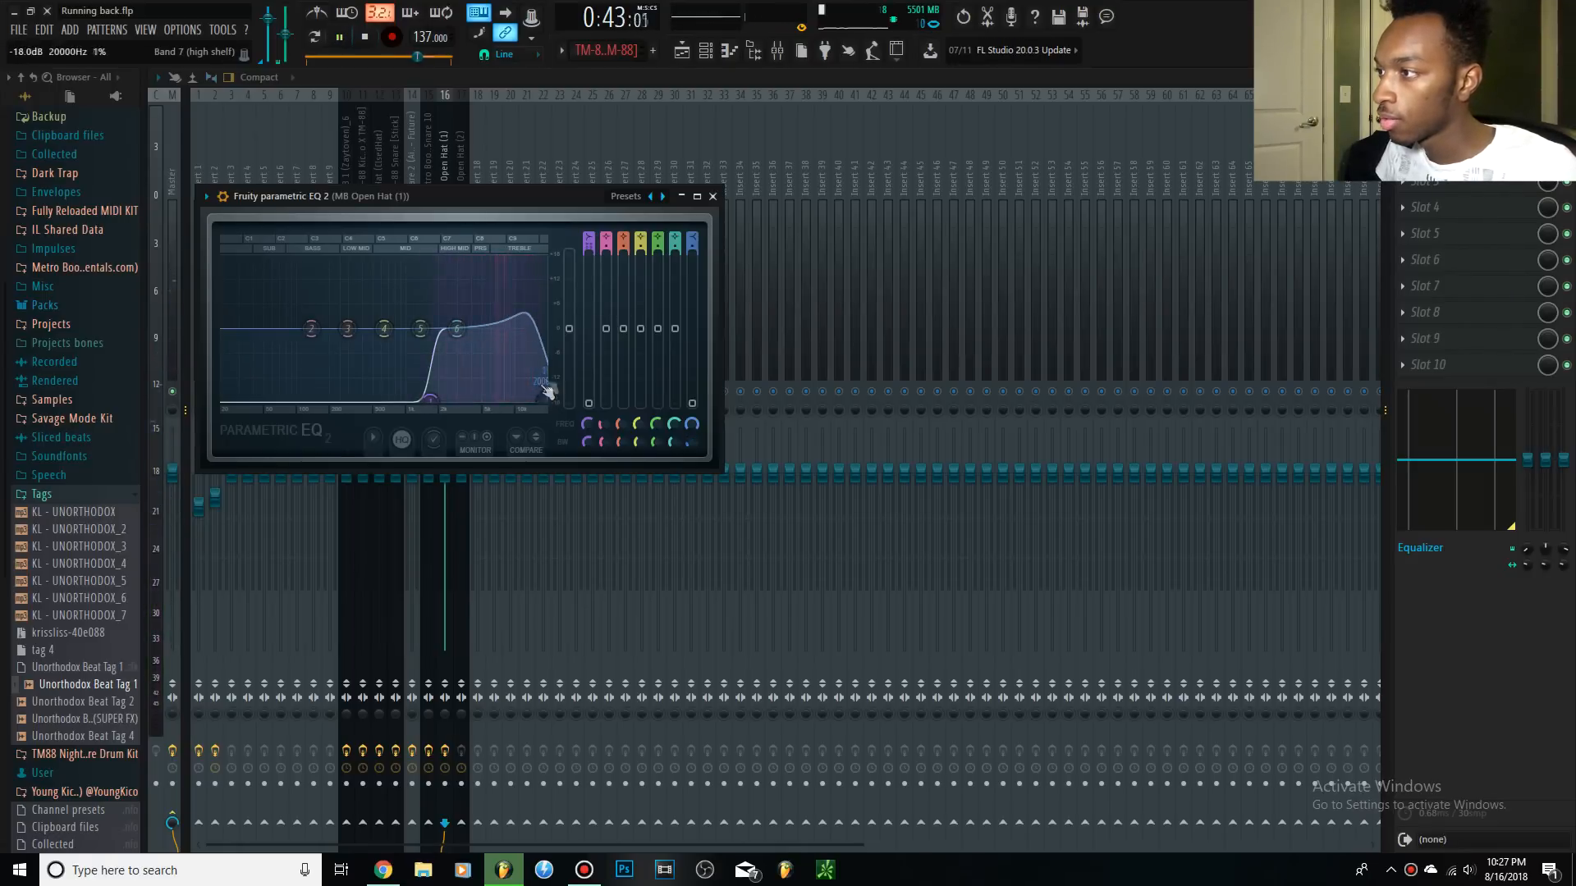
drag(690, 244, 690, 224)
key(space)
key(space)
scroll(542, 396, up, 5)
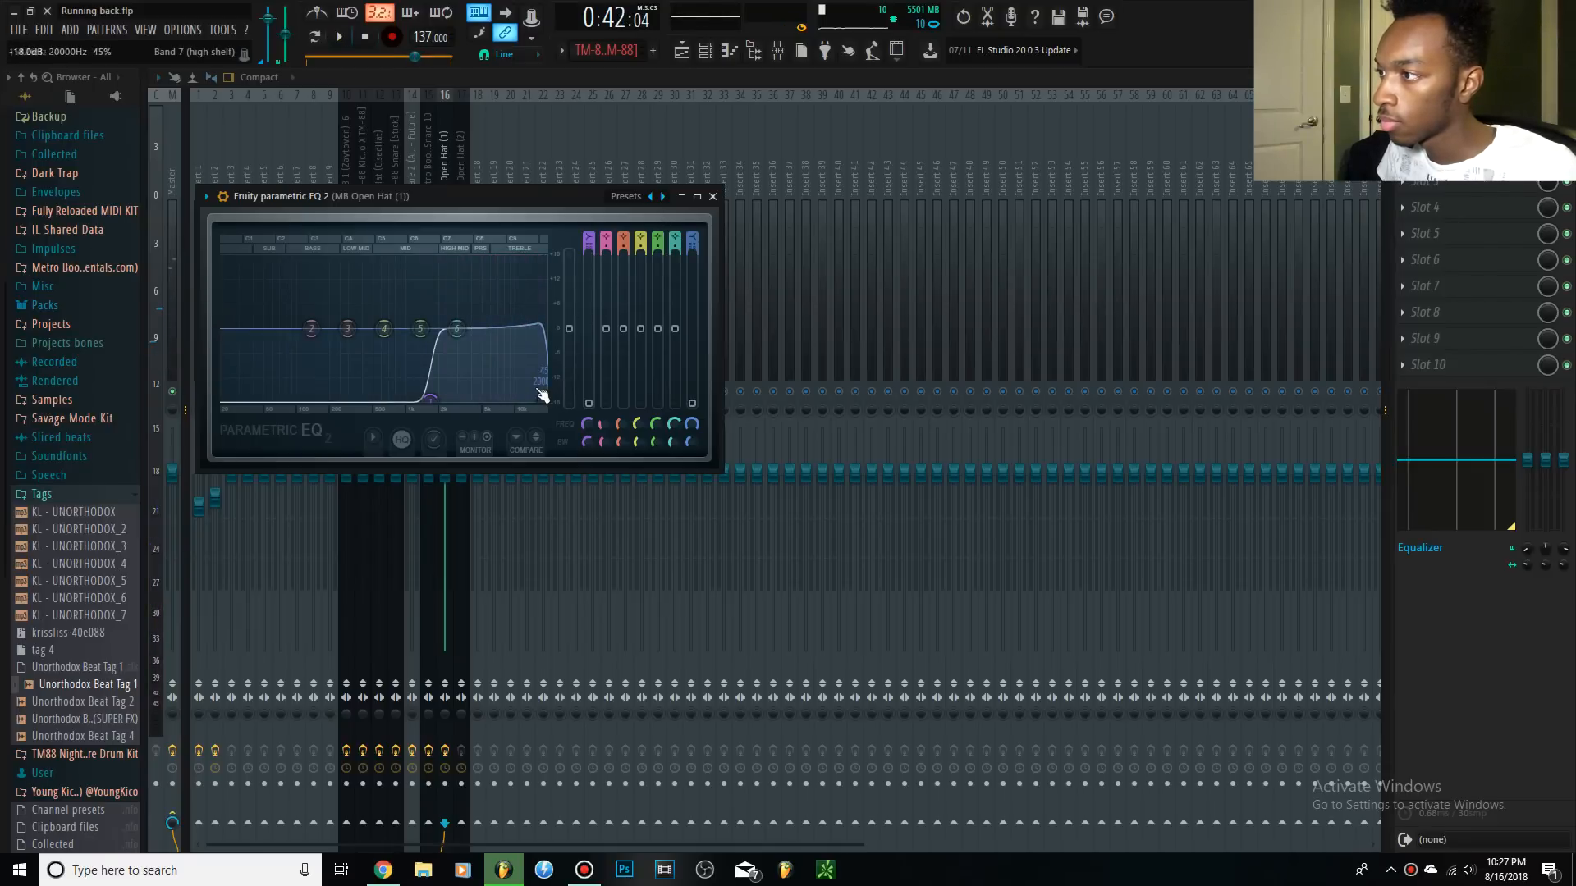
key(space)
scroll(543, 394, up, 4)
drag(553, 383, 547, 404)
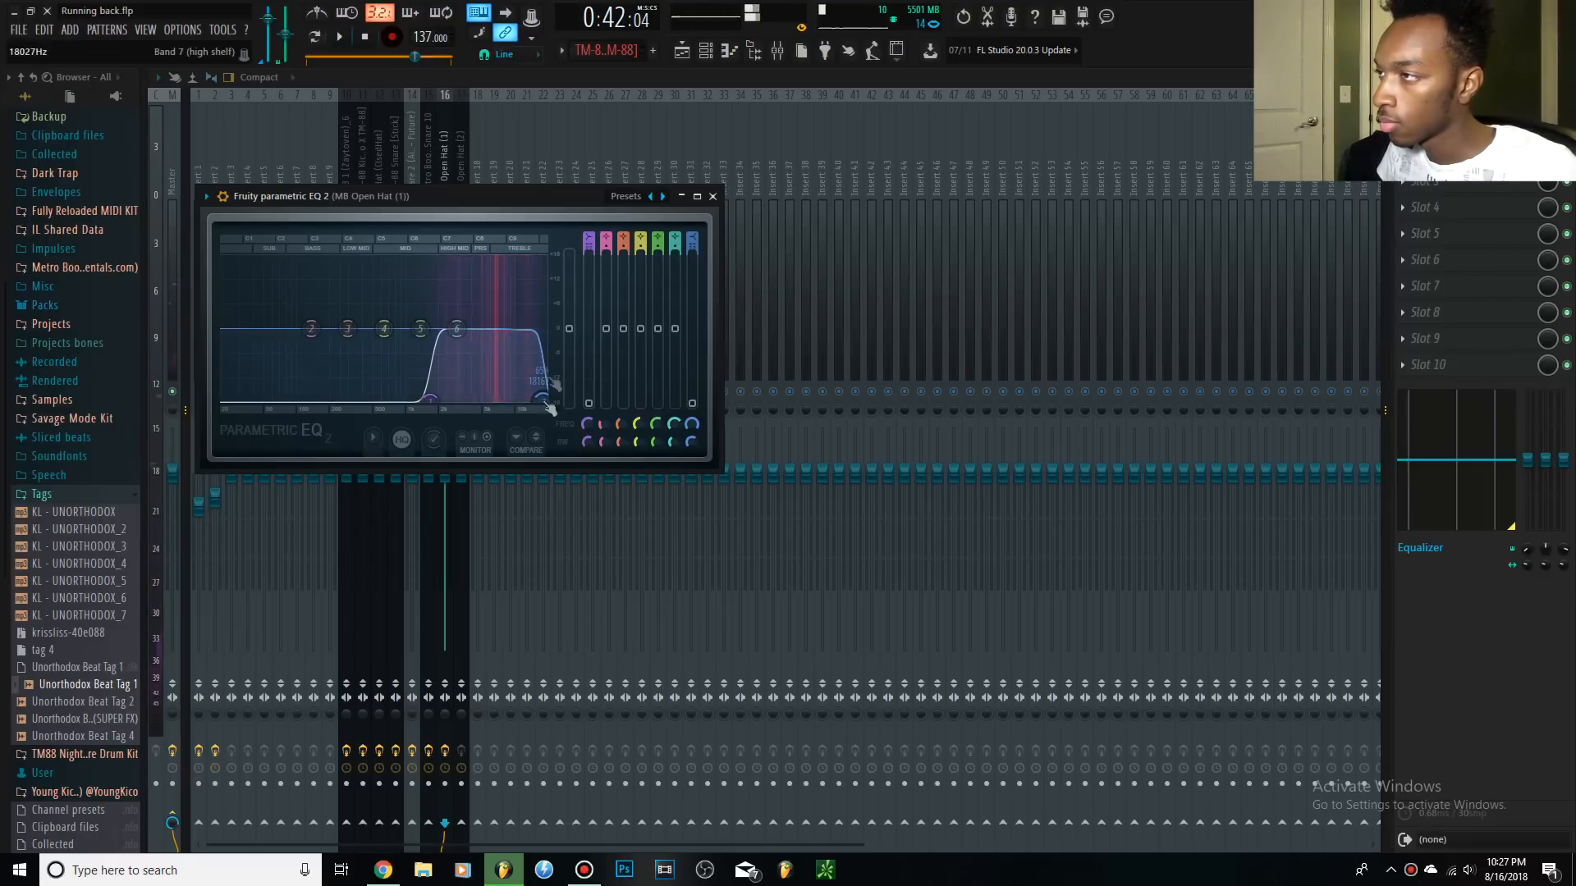
Audition the MB Open Hat (2) mixer track and load Fruity parametric EQ 2 into its effect slot 1.
drag(485, 195, 1256, 174)
click(457, 284)
key(space)
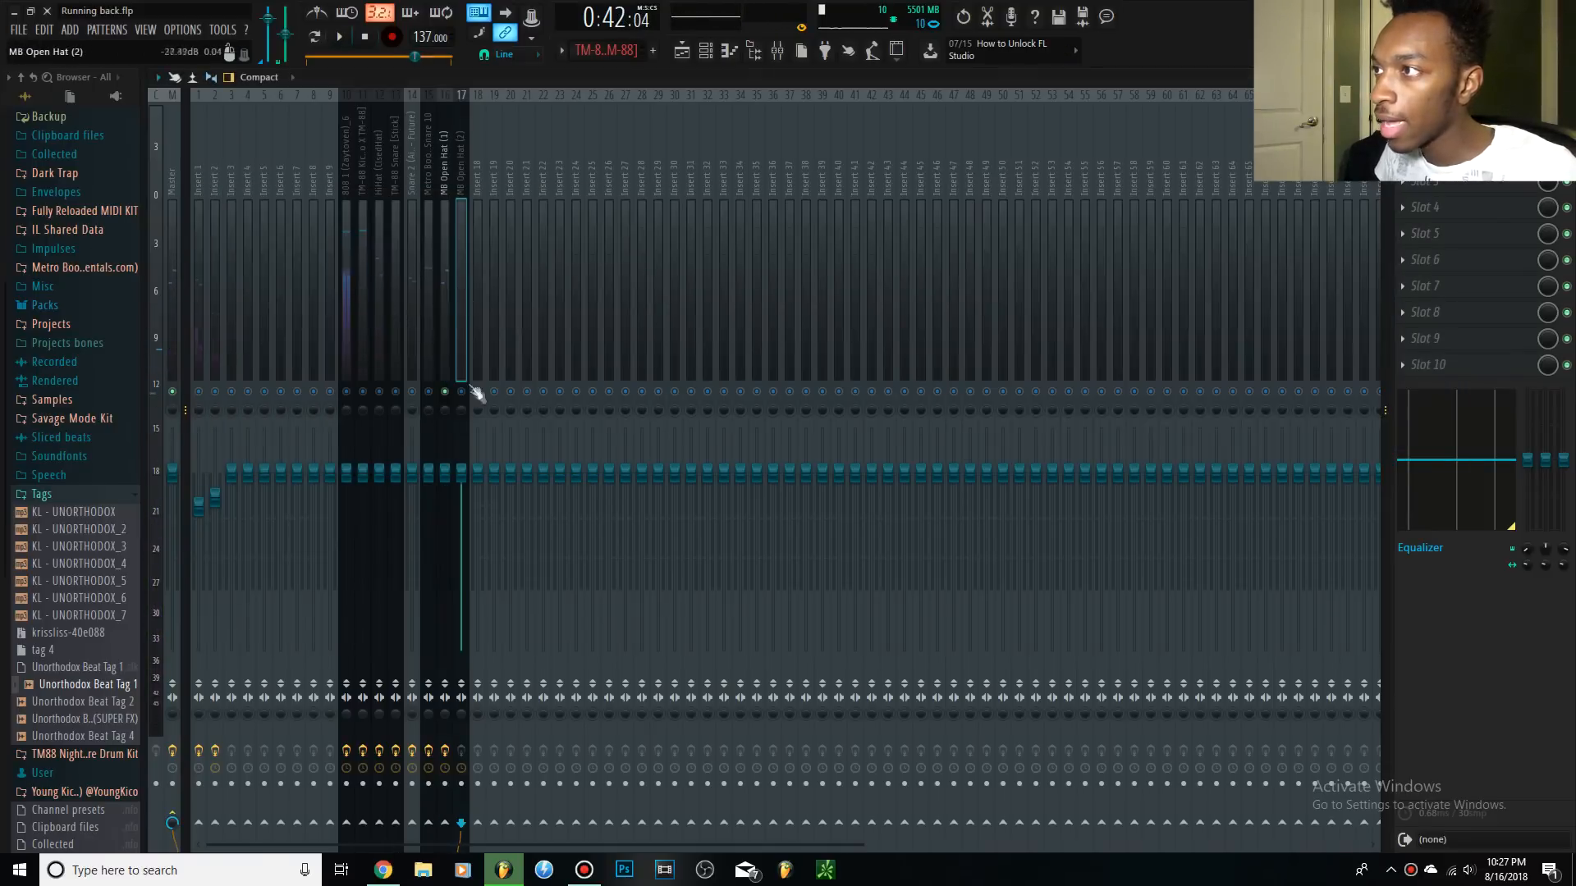
key(space)
click(1402, 129)
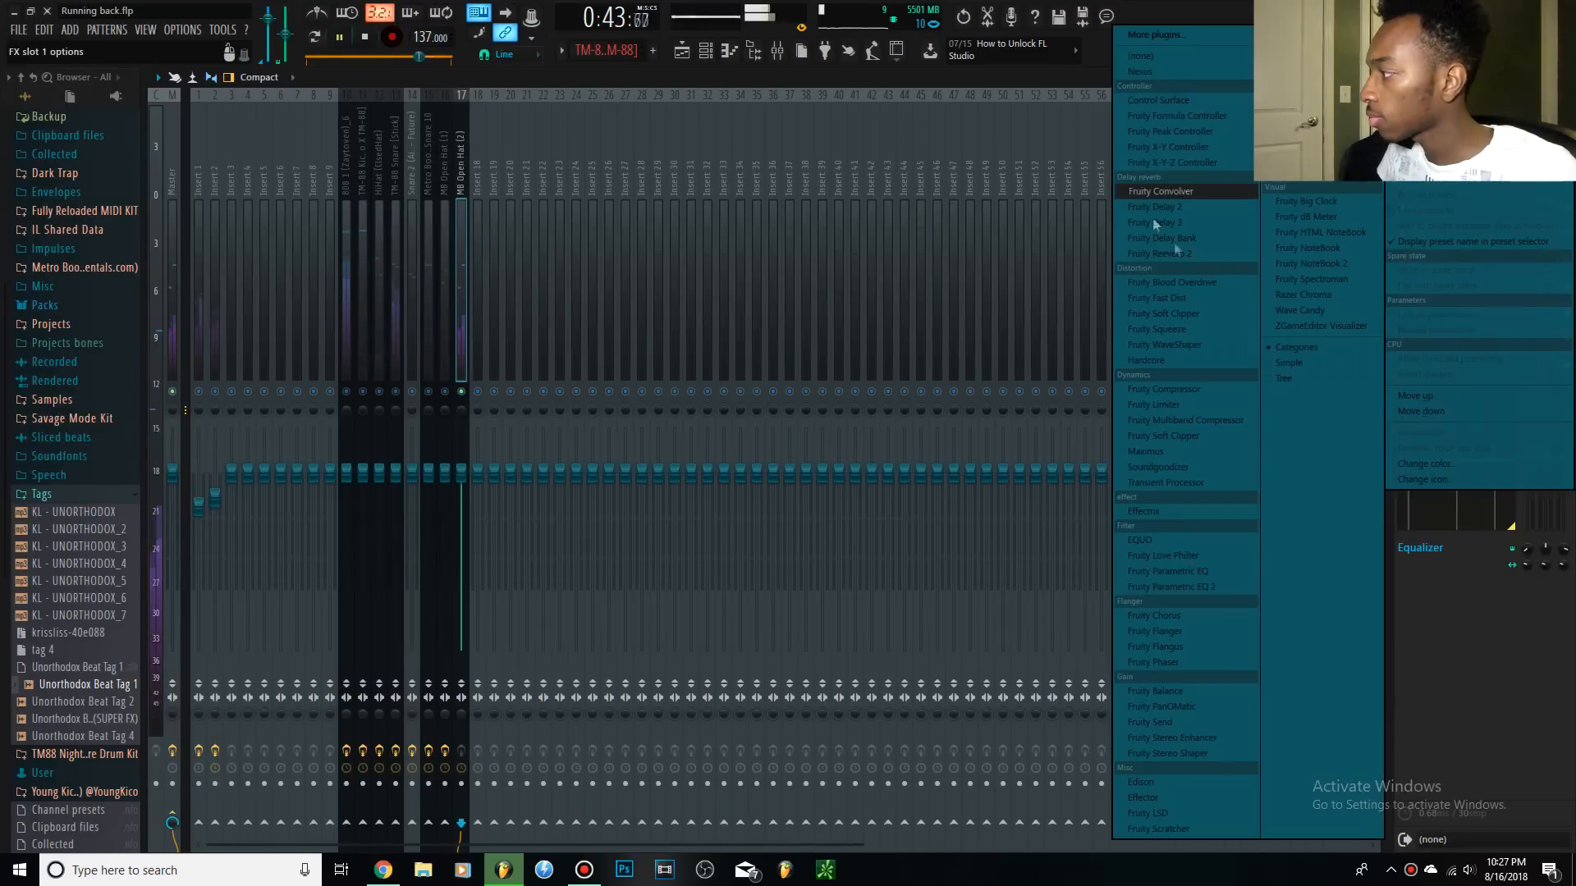
click(1187, 588)
Fully cut band 1 of the MB Open Hat (2) EQ in the high mids with a Steep 8 slope and smooth its resonance.
drag(318, 371, 493, 430)
scroll(494, 429, down, 5)
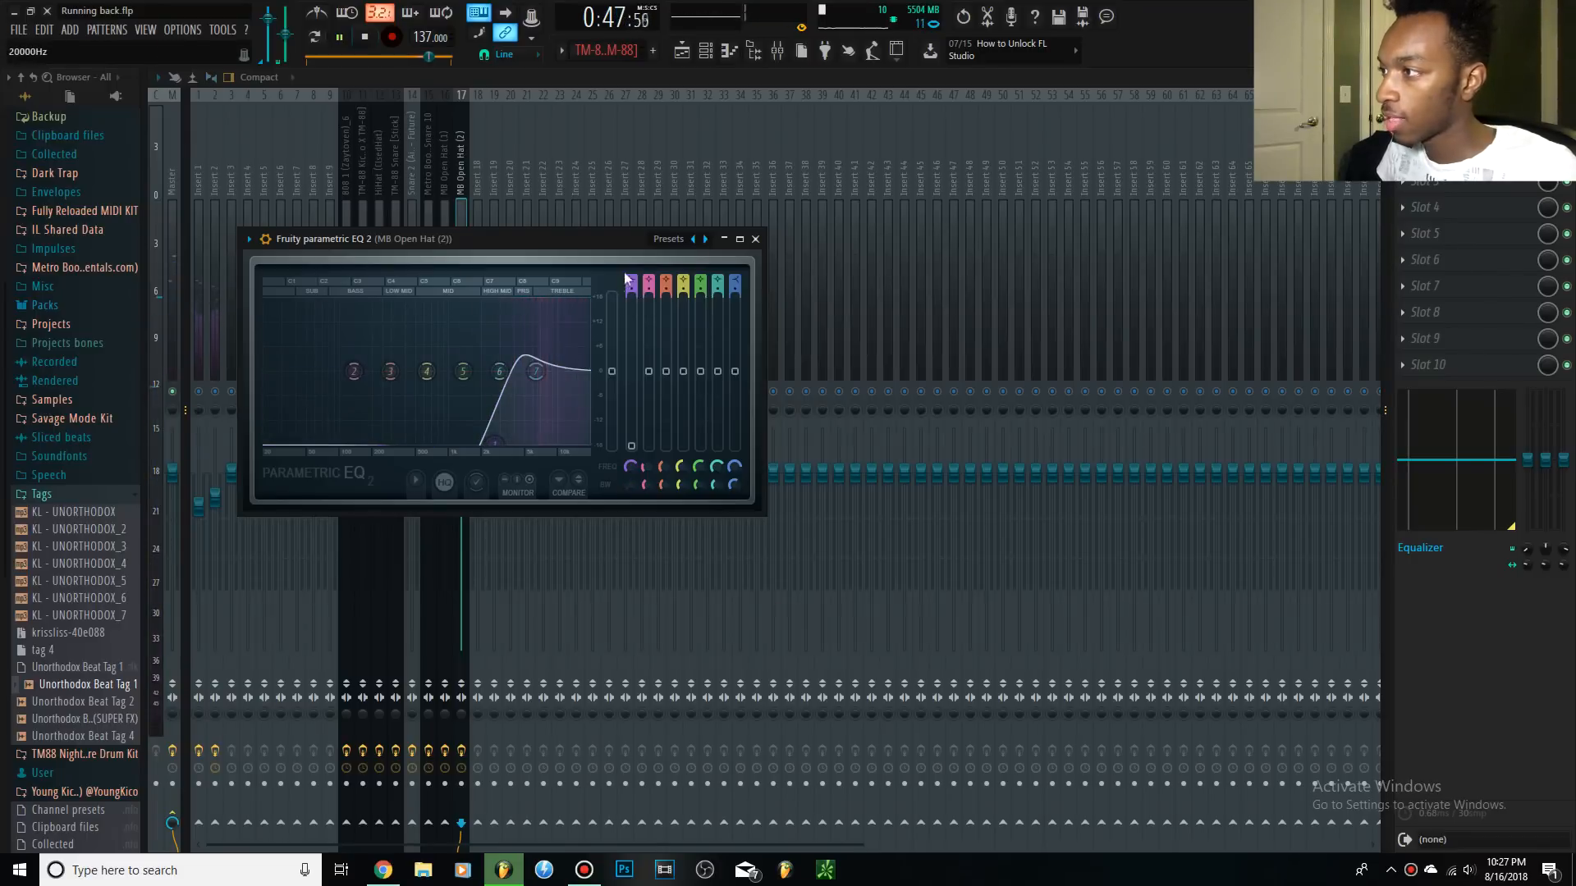
drag(631, 289, 631, 254)
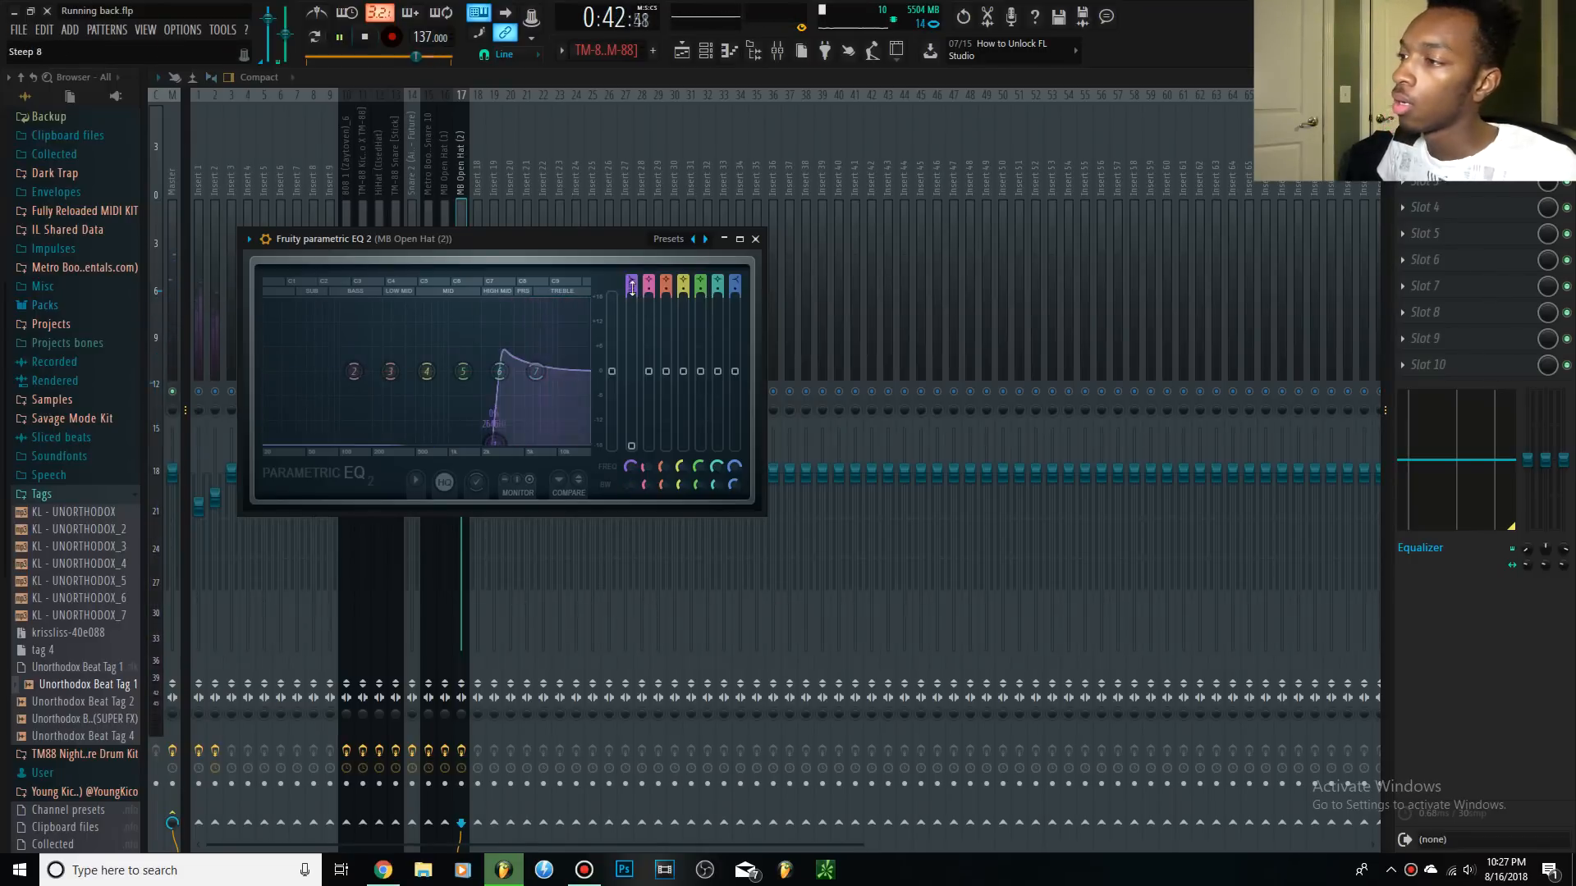
scroll(502, 444, up, 2)
scroll(508, 446, up, 2)
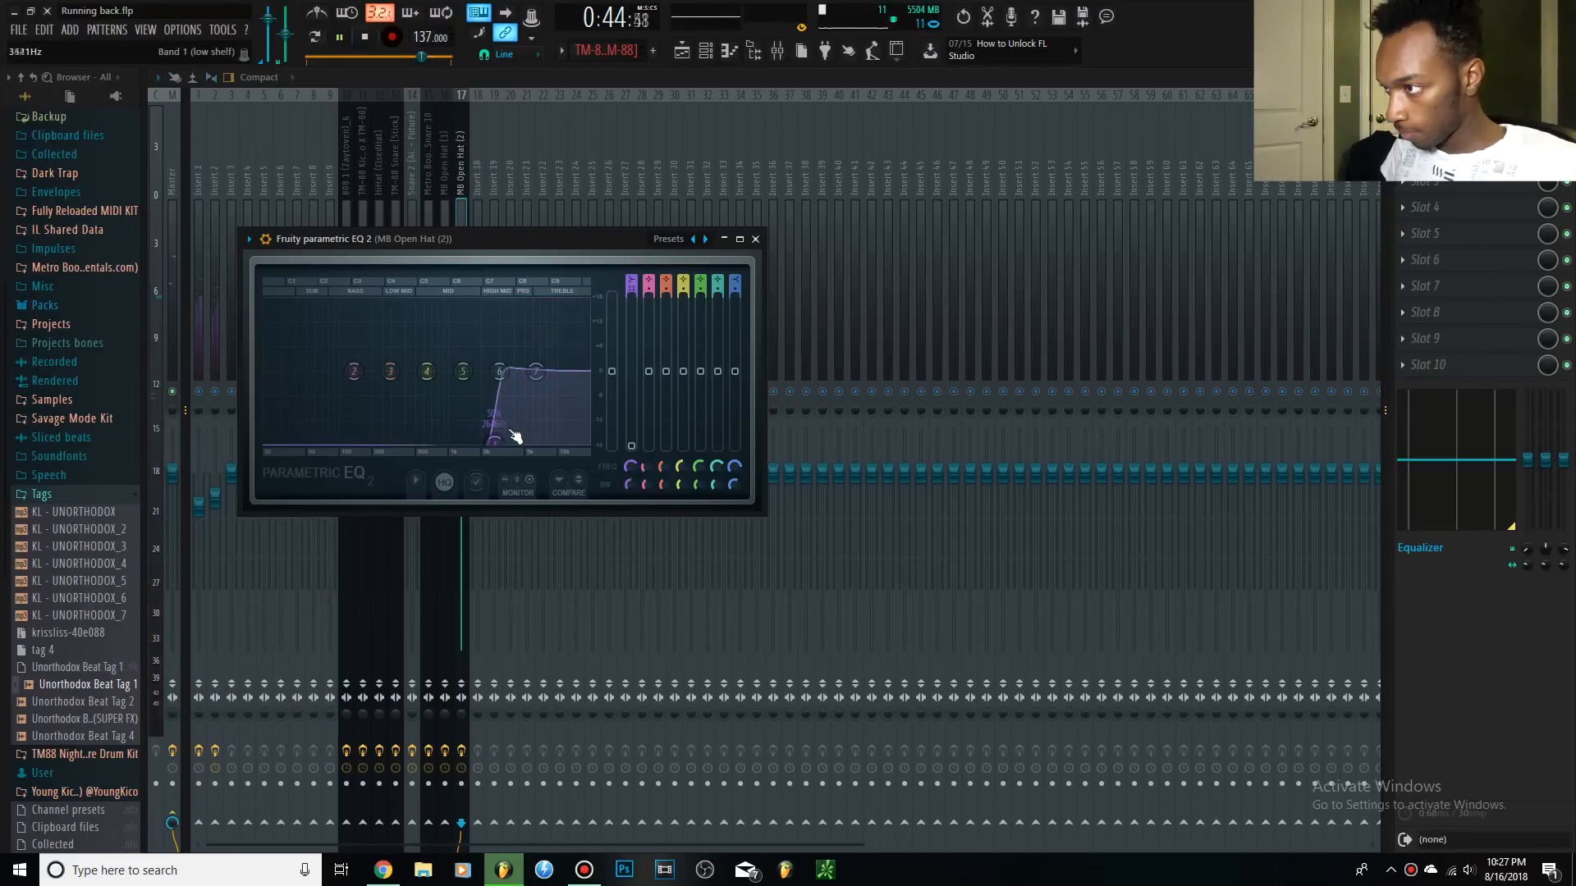
Steeply cut band 7 of the MB Open Hat (2) EQ at the top of the treble and flatten its resonant peak.
drag(535, 371, 591, 447)
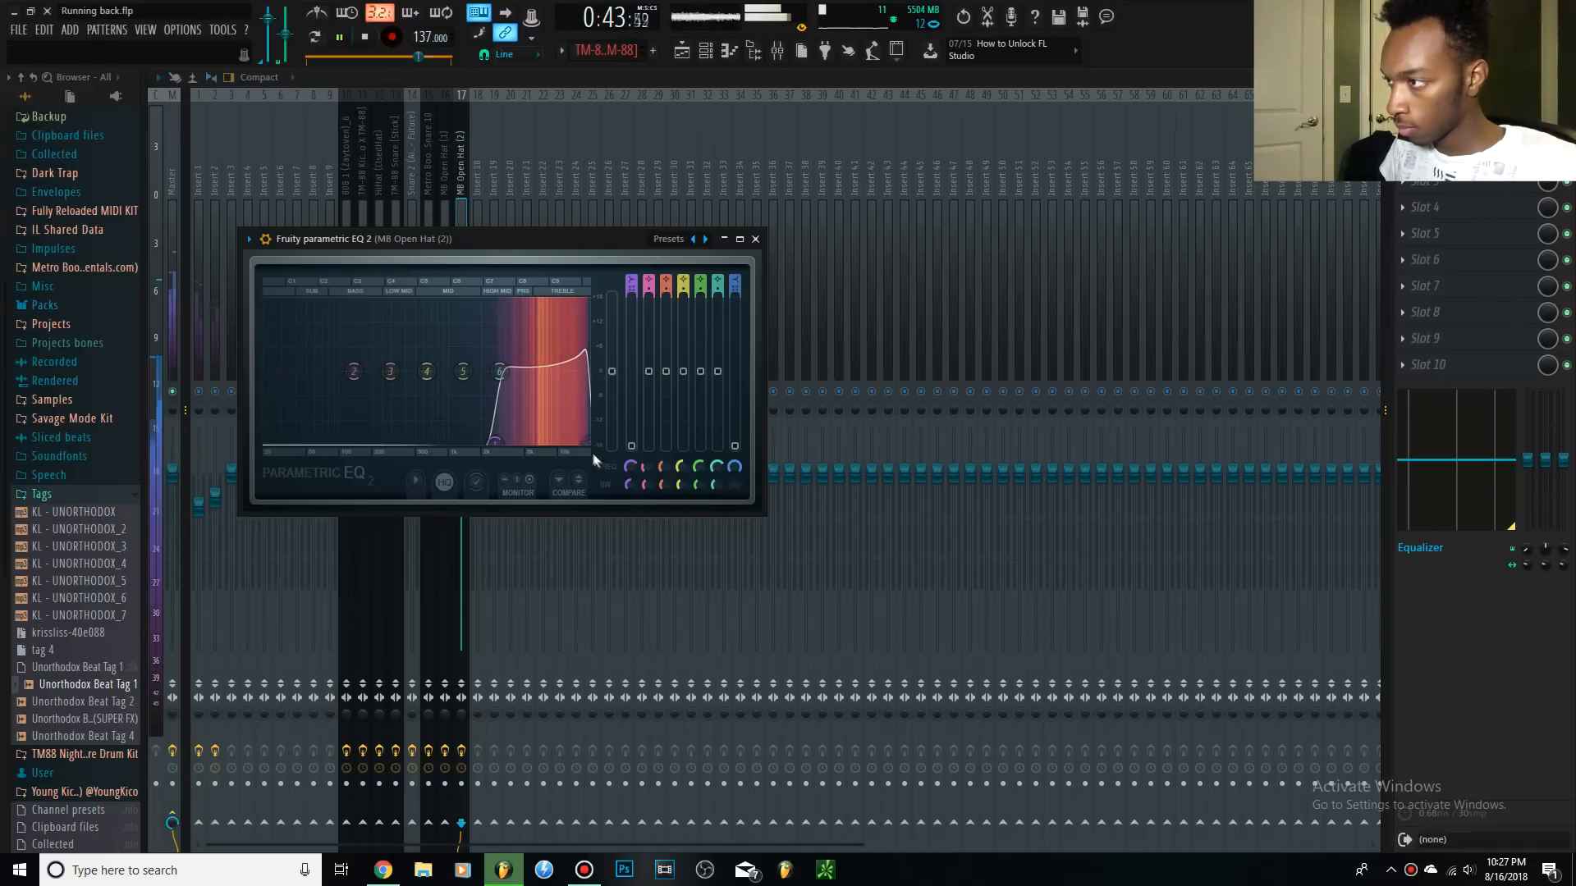
drag(591, 450, 580, 443)
scroll(587, 448, down, 4)
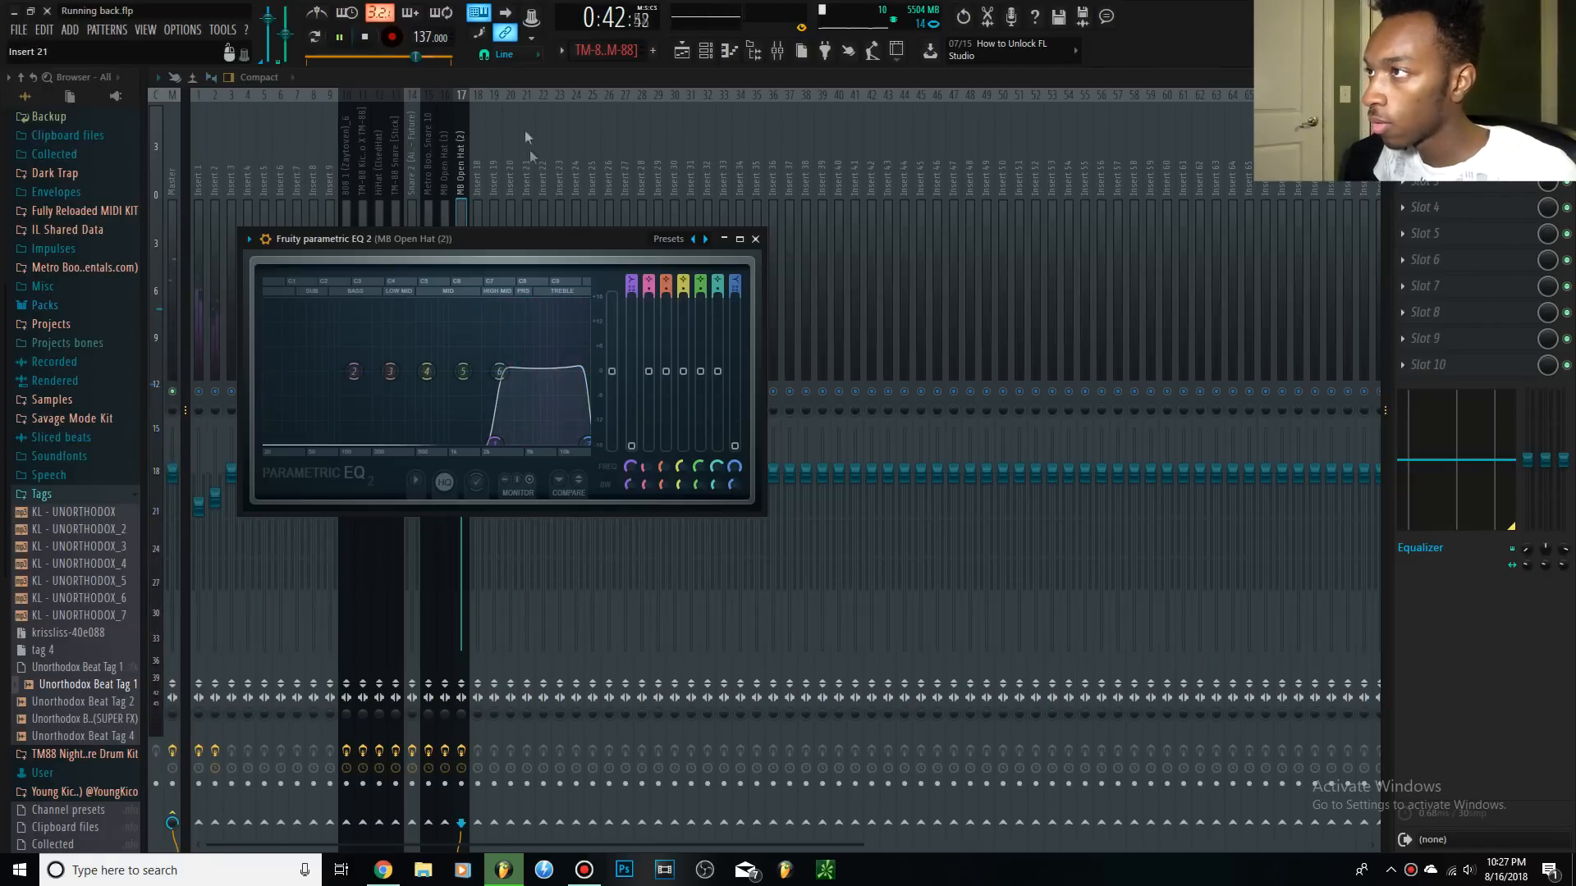
key(space)
key(Escape)
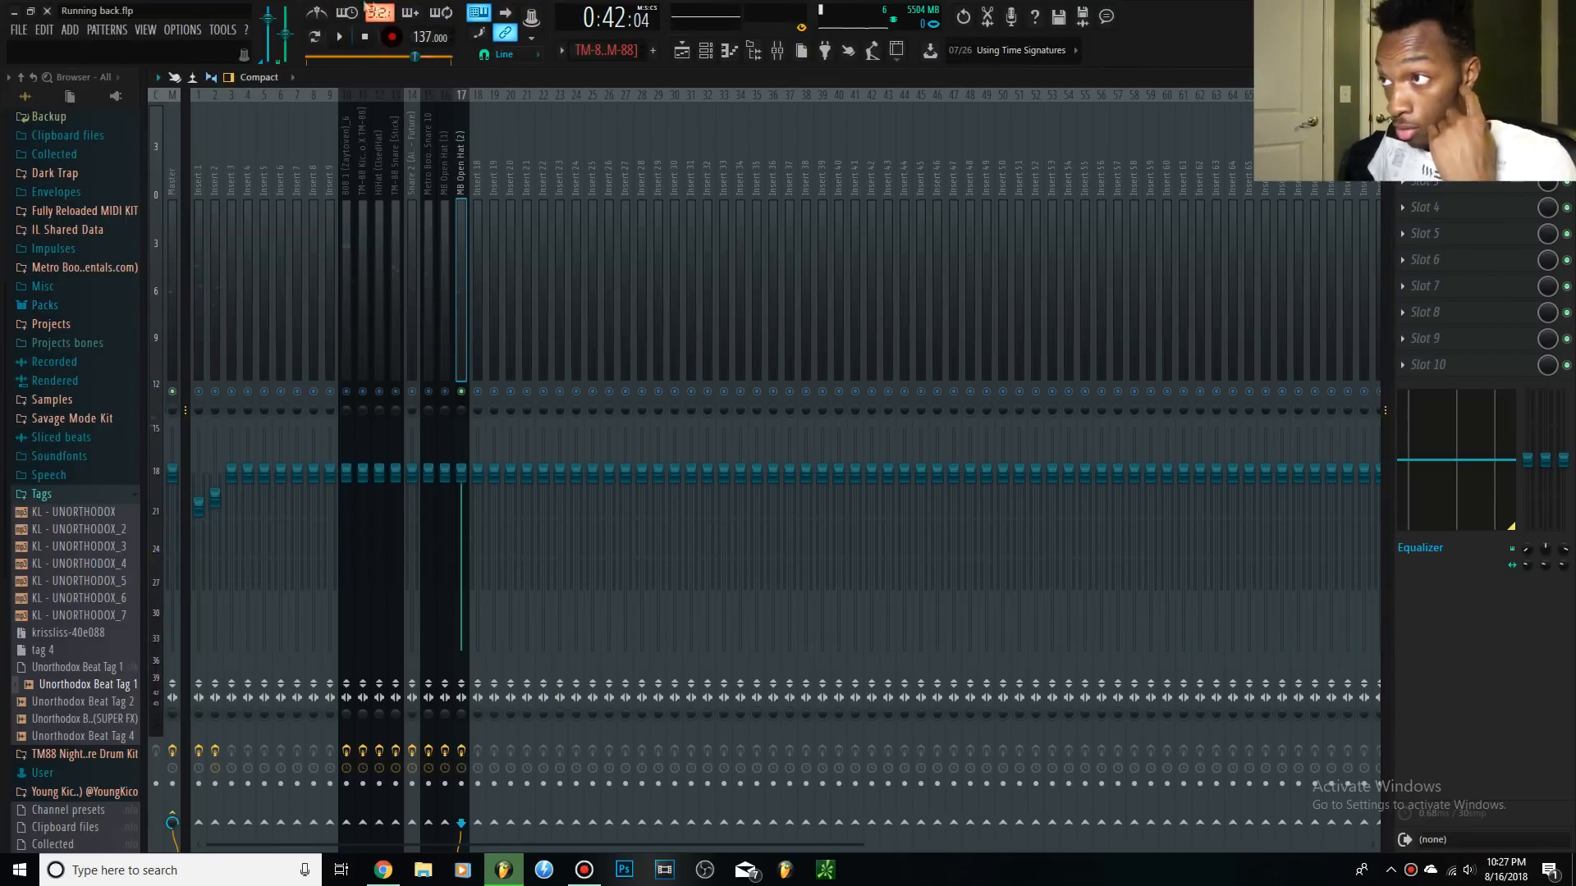
Unsolo MB Open Hat (2) and audition the full mix.
right_click(463, 395)
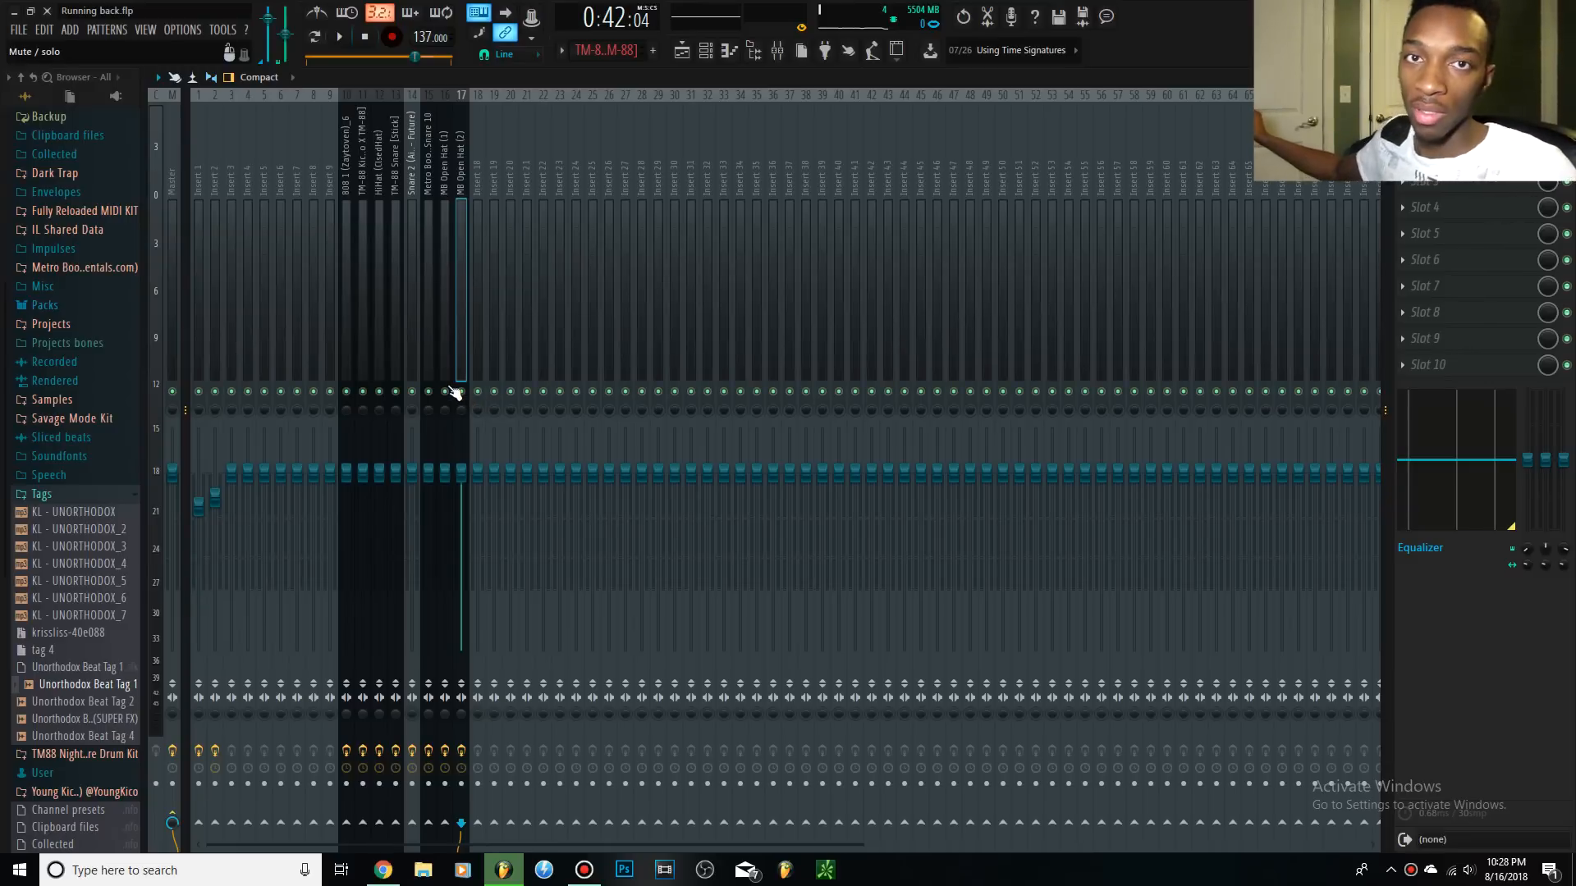
key(space)
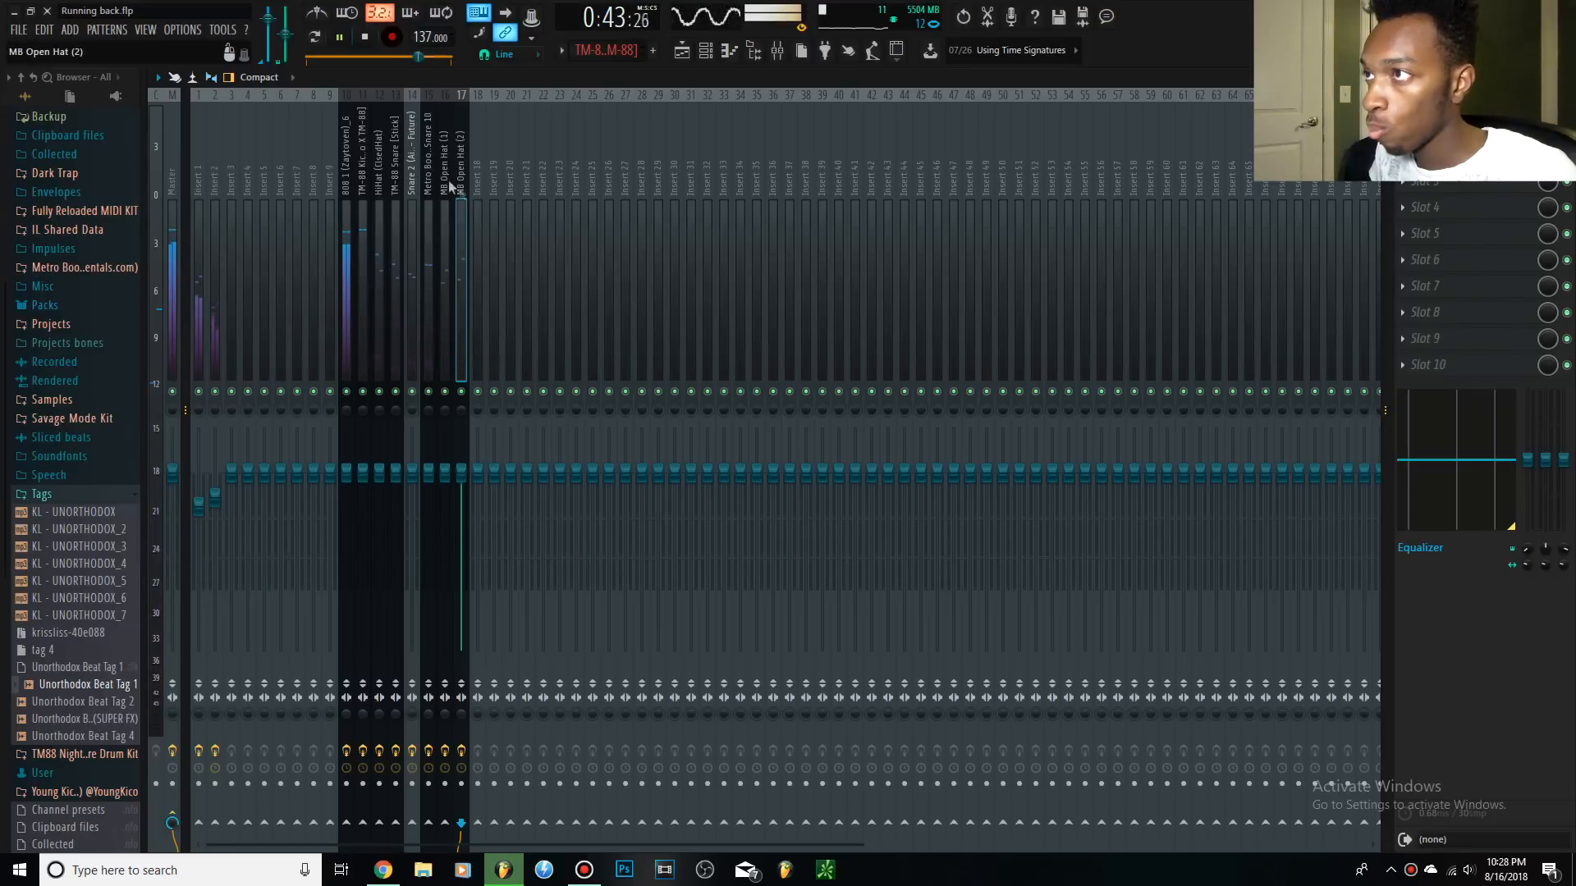
click(367, 37)
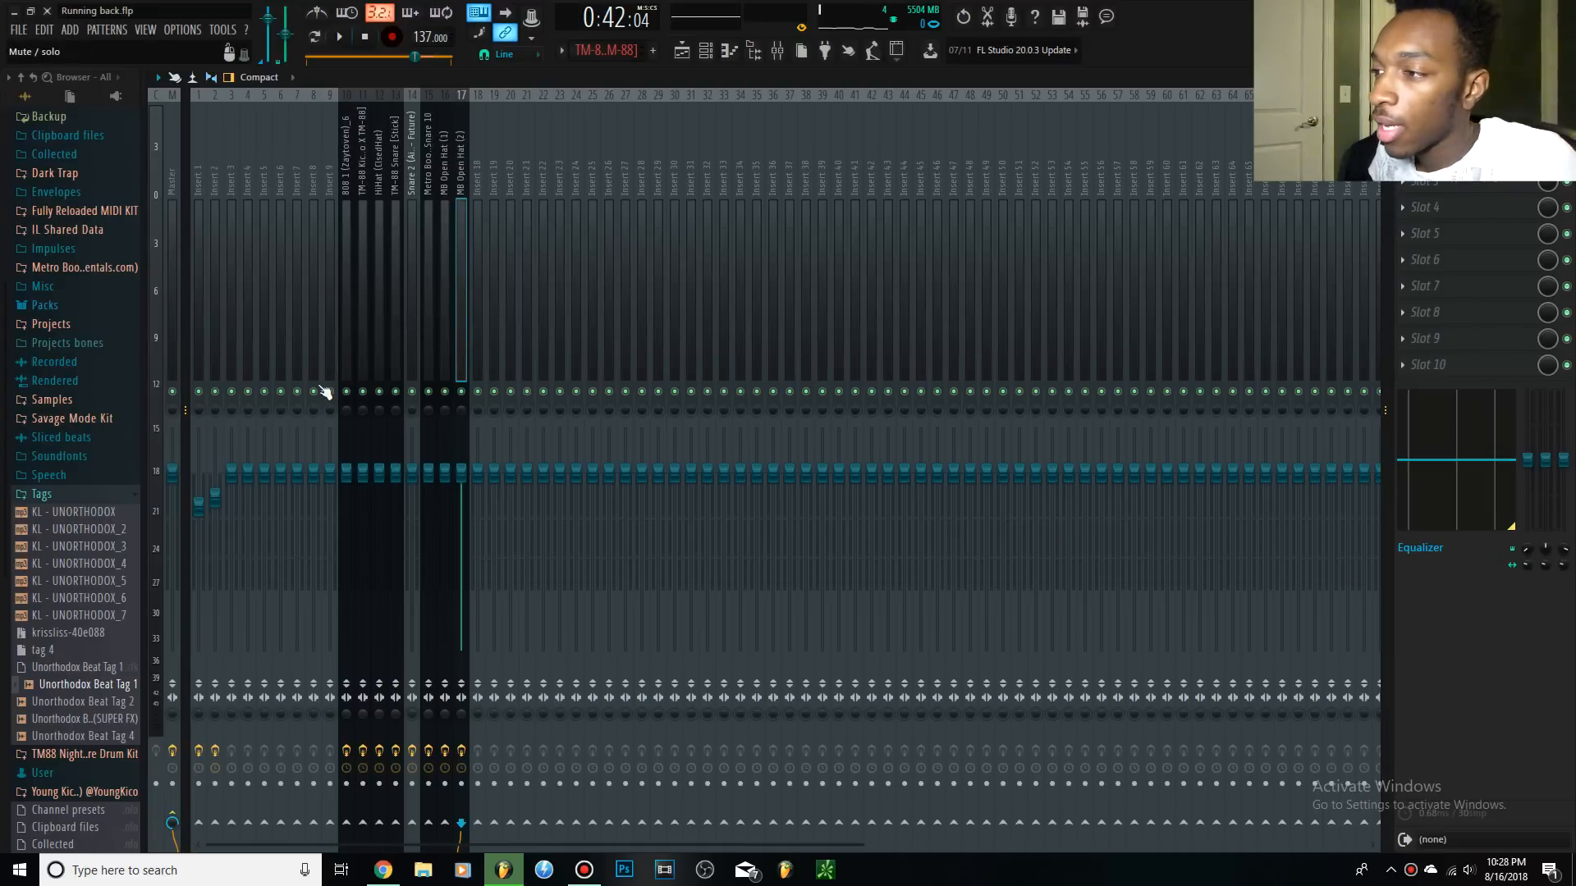
Mute every mixer track except the two melodies on inserts 1 and 2, the 808 and the kick.
click(346, 375)
click(347, 392)
right_click(349, 393)
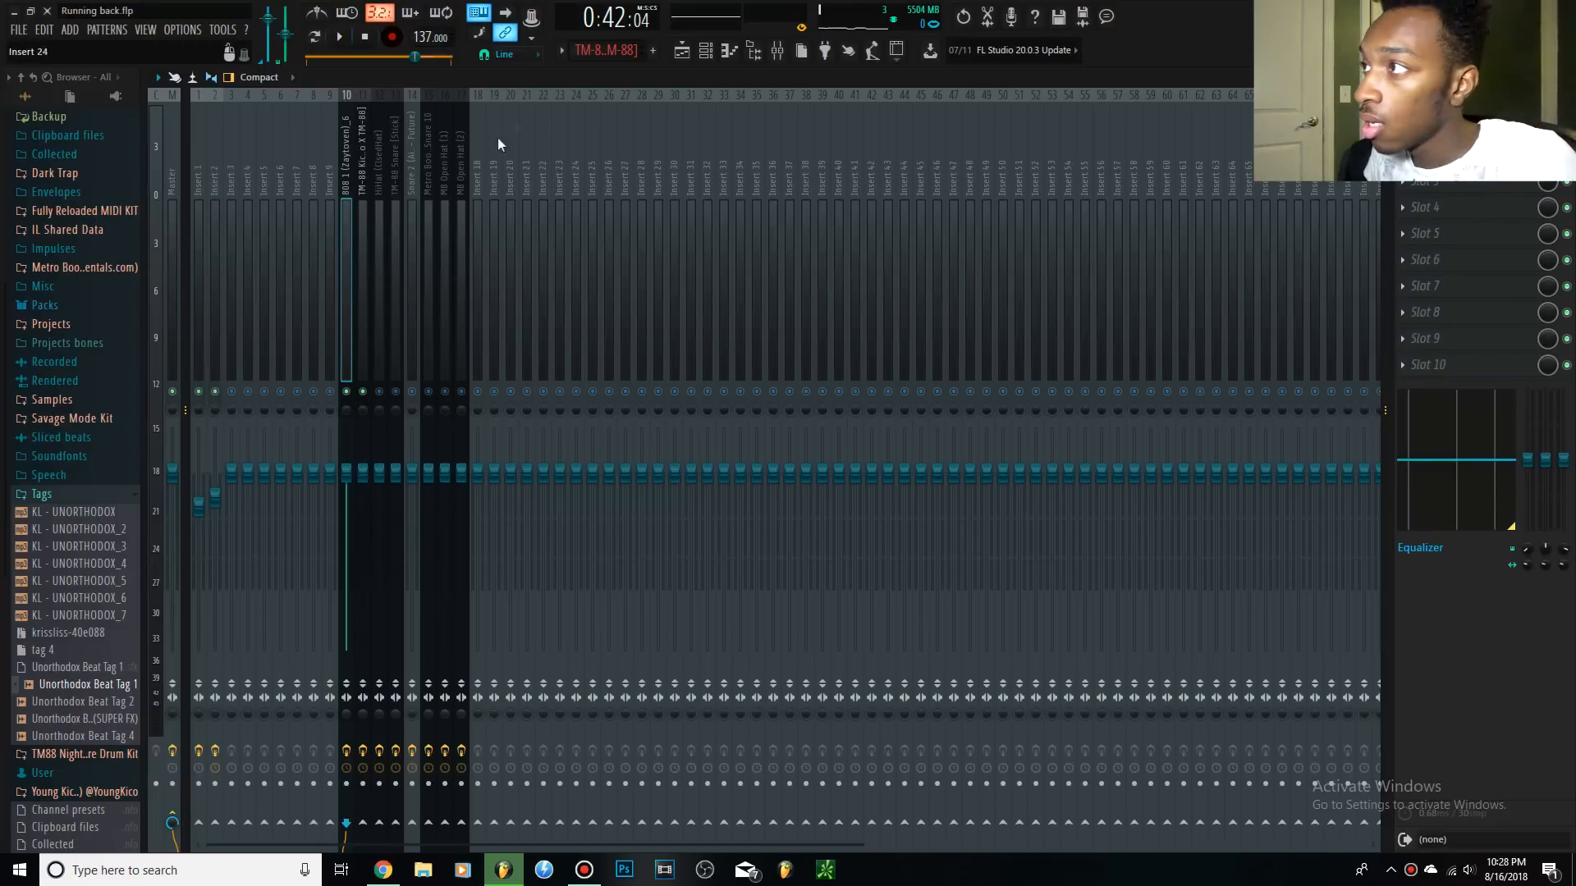
Name and colour inserts 1 and 2 after the Omnisphere and Container channels, and audition them with the 808 and kick.
click(711, 57)
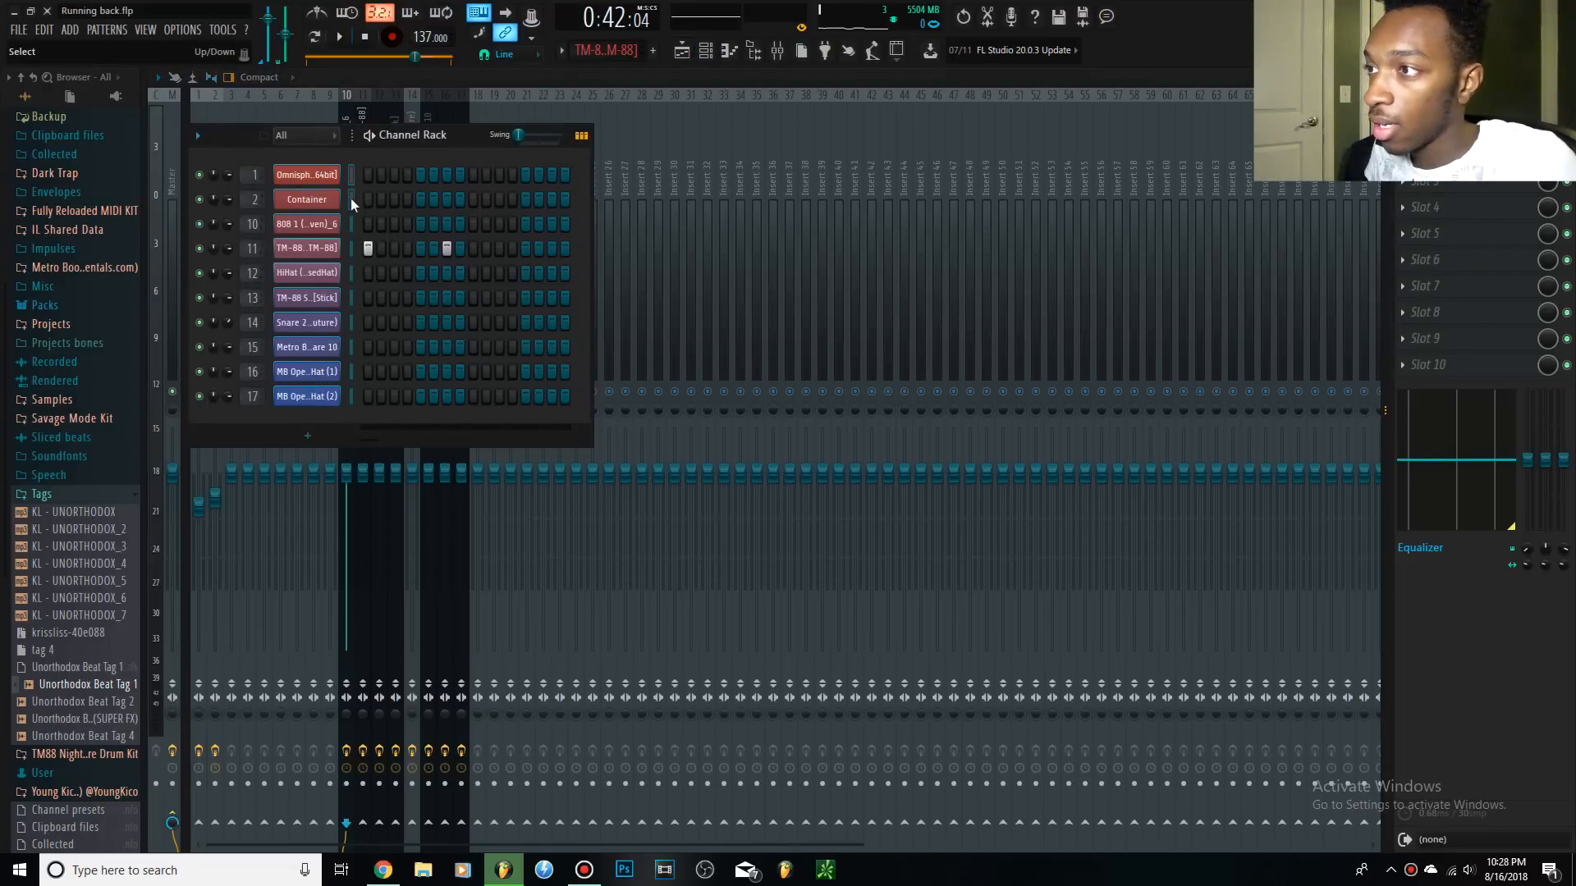
click(197, 101)
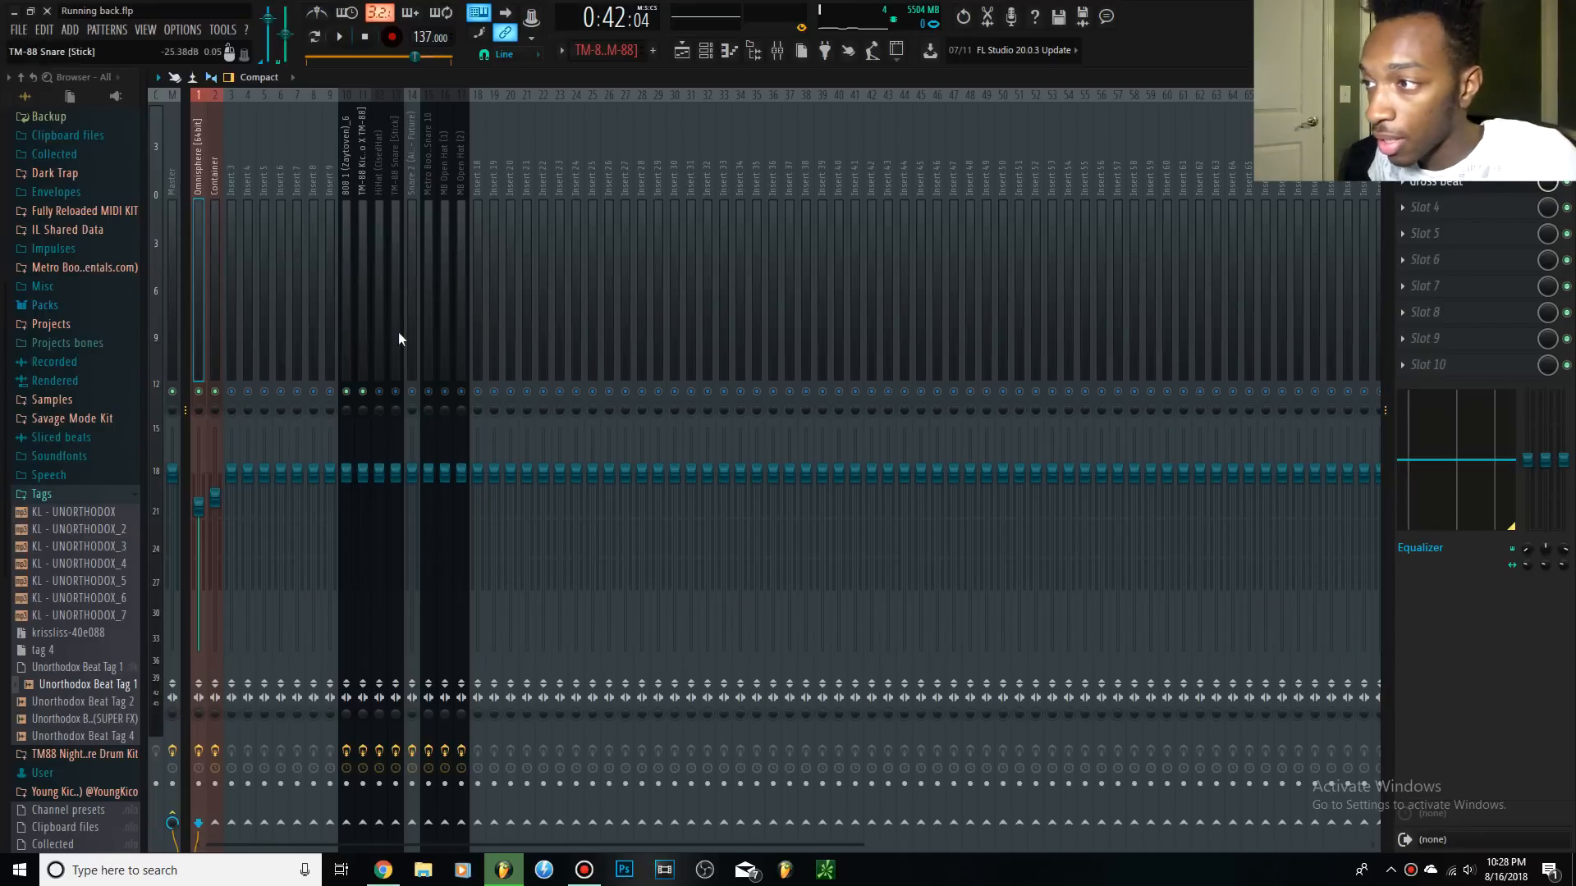
key(space)
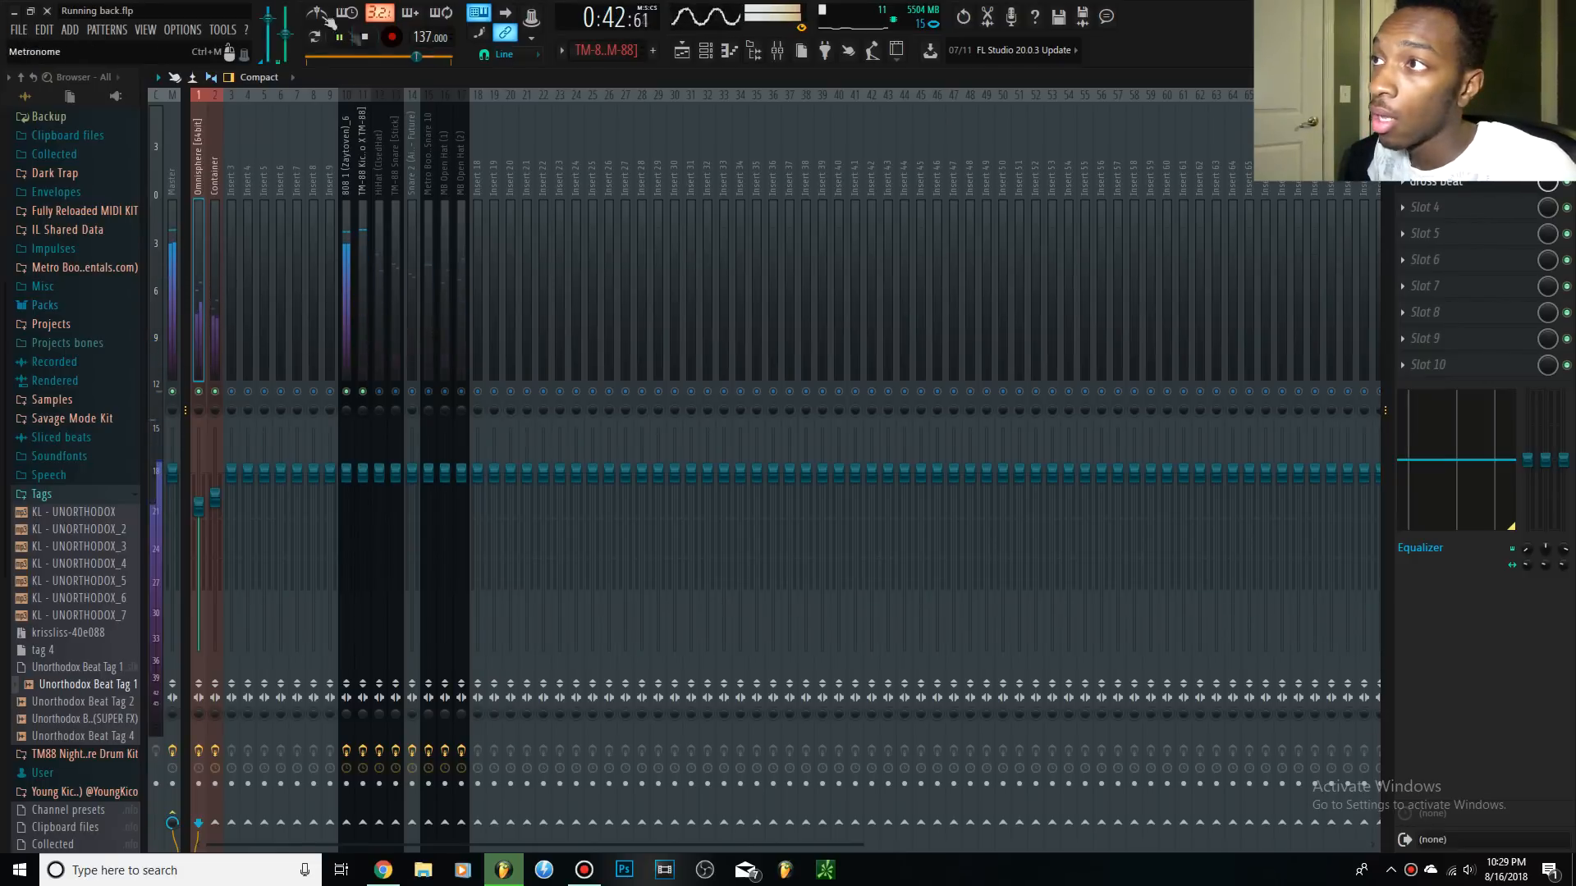
Unmute the HiHat track and lower its volume fader to sit under the 808 and kick.
click(365, 38)
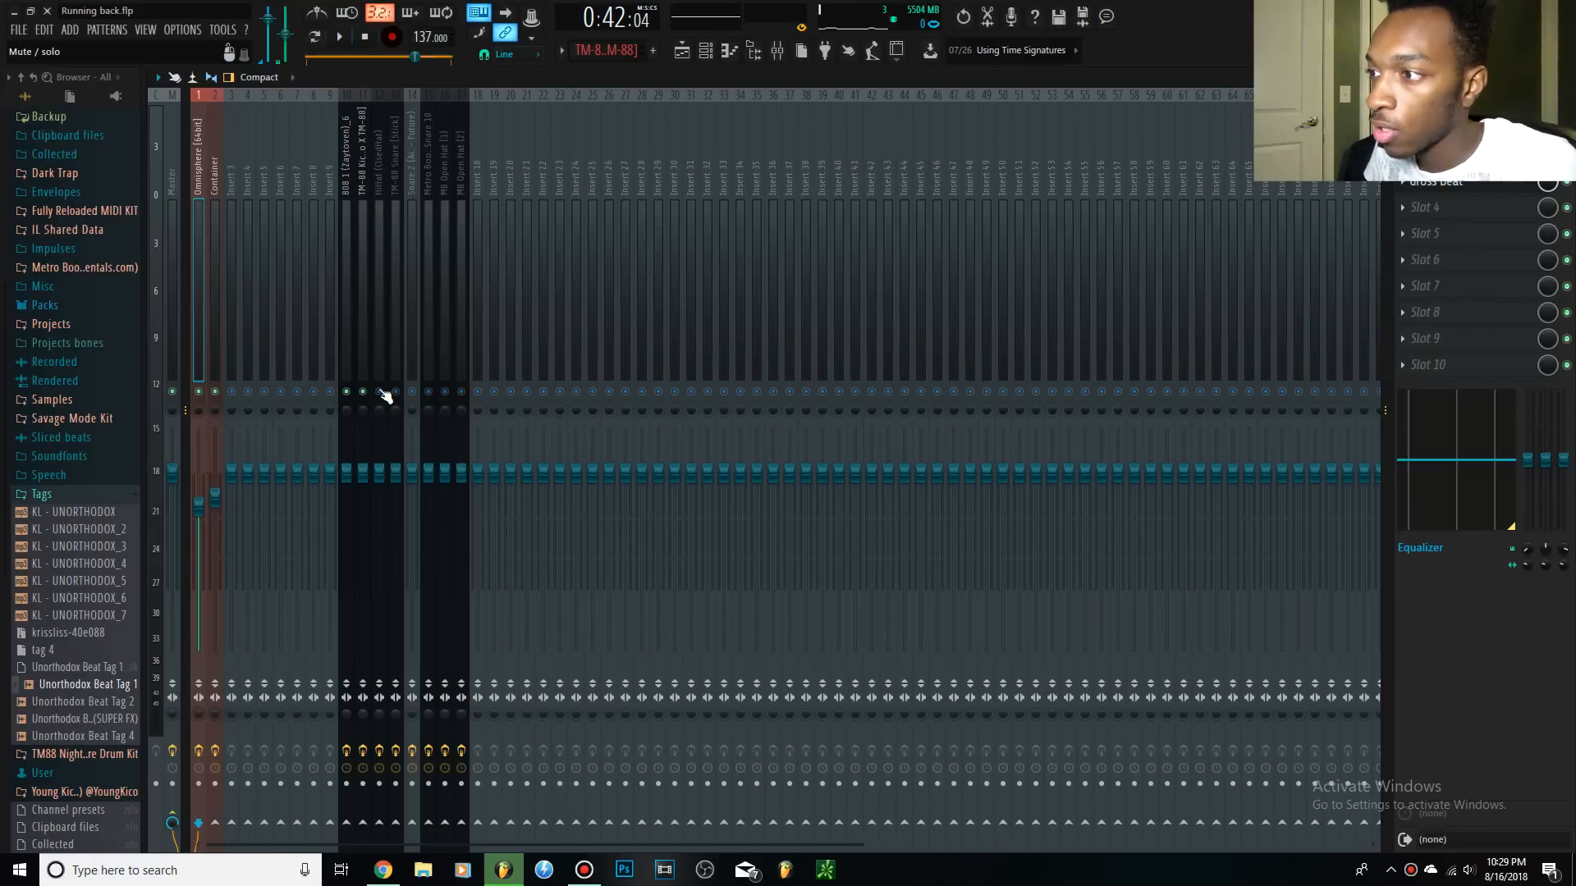
key(space)
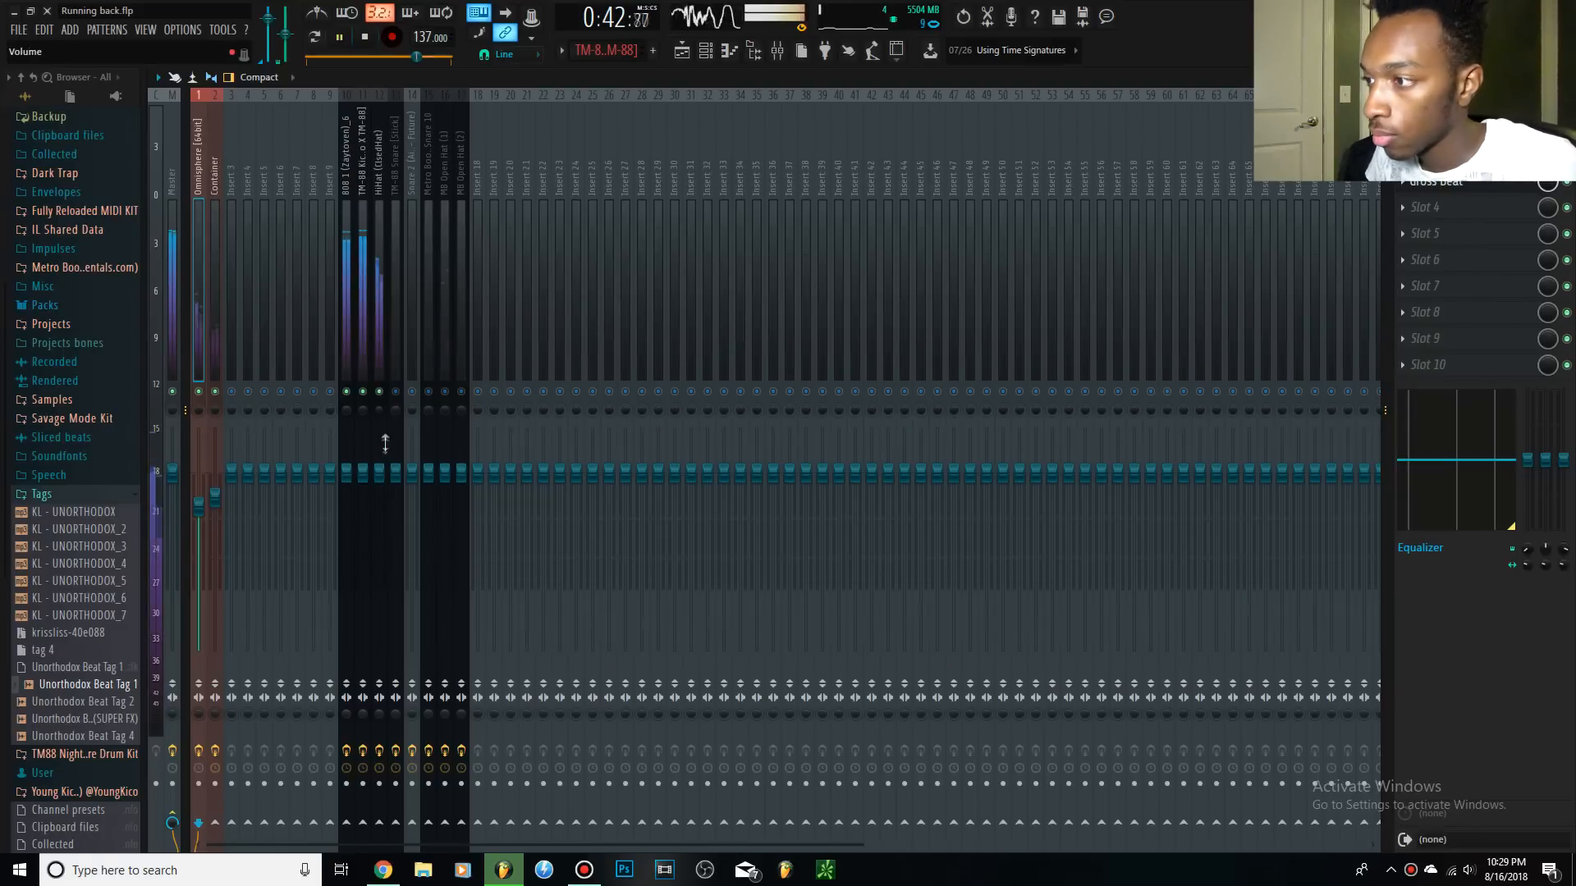
drag(380, 473, 380, 497)
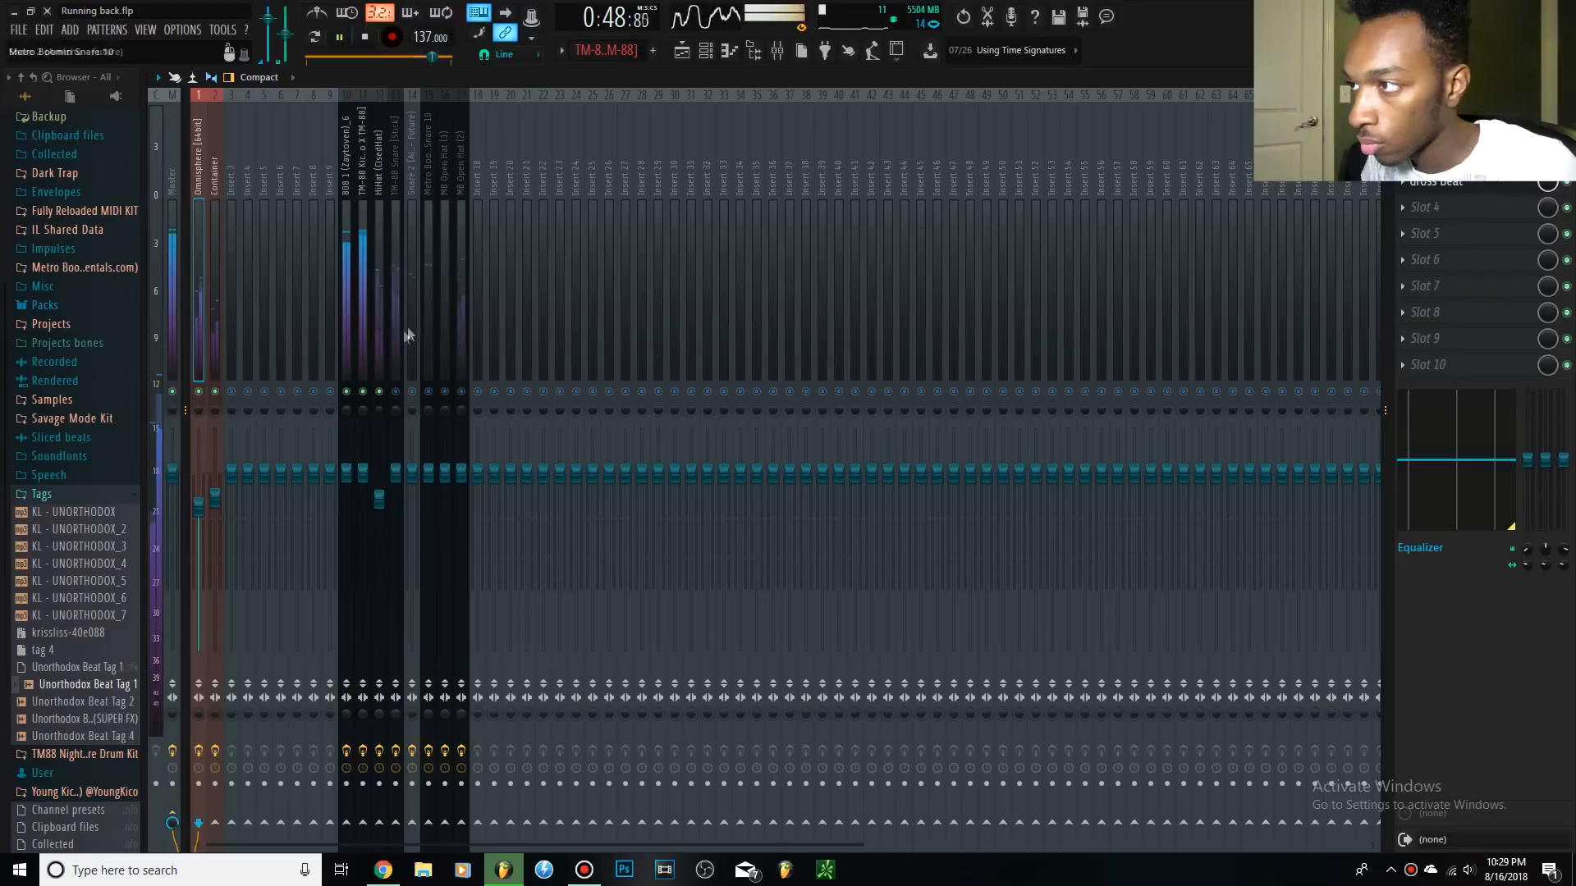
Unmute TM-88 Snare [Stick] and lower its mixer volume to slightly above the hi-hat's fader level while auditioning the beat.
click(391, 312)
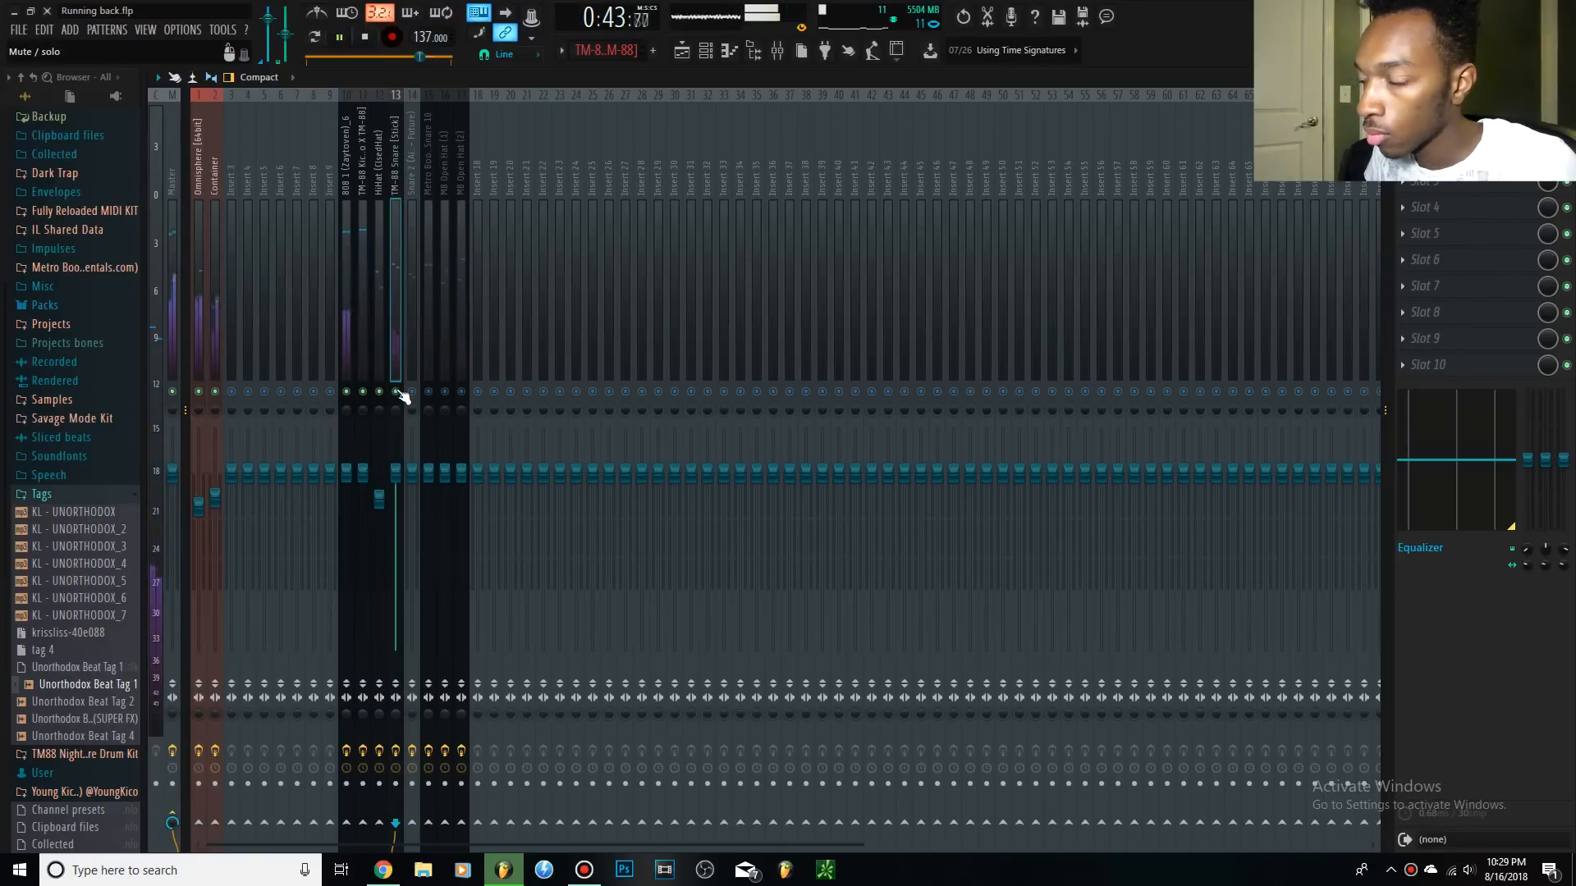
key(space)
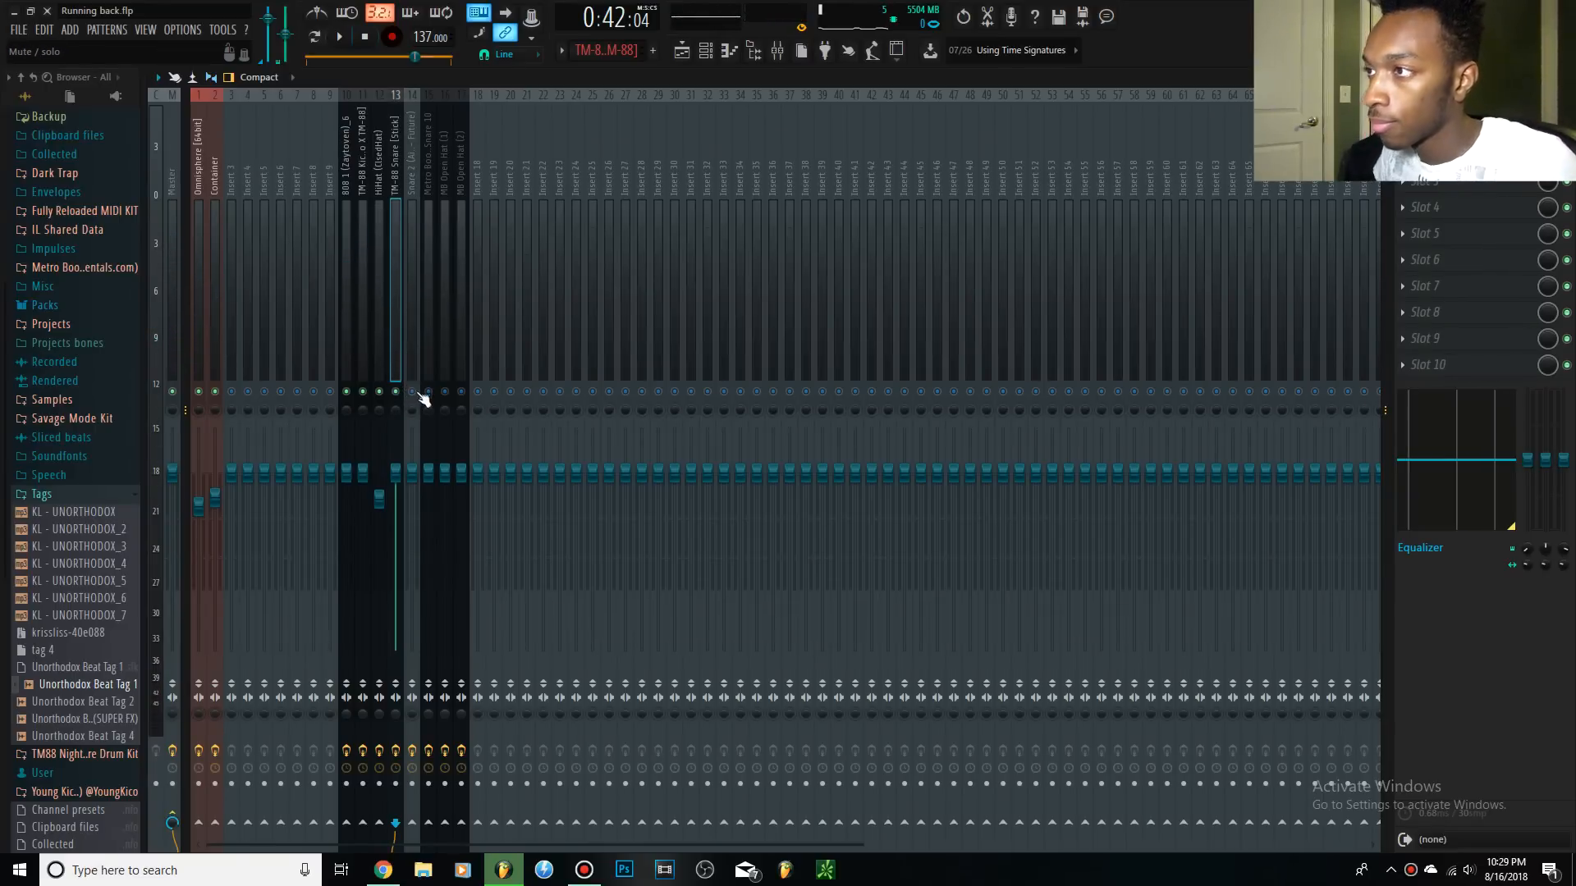
key(space)
drag(393, 474, 393, 462)
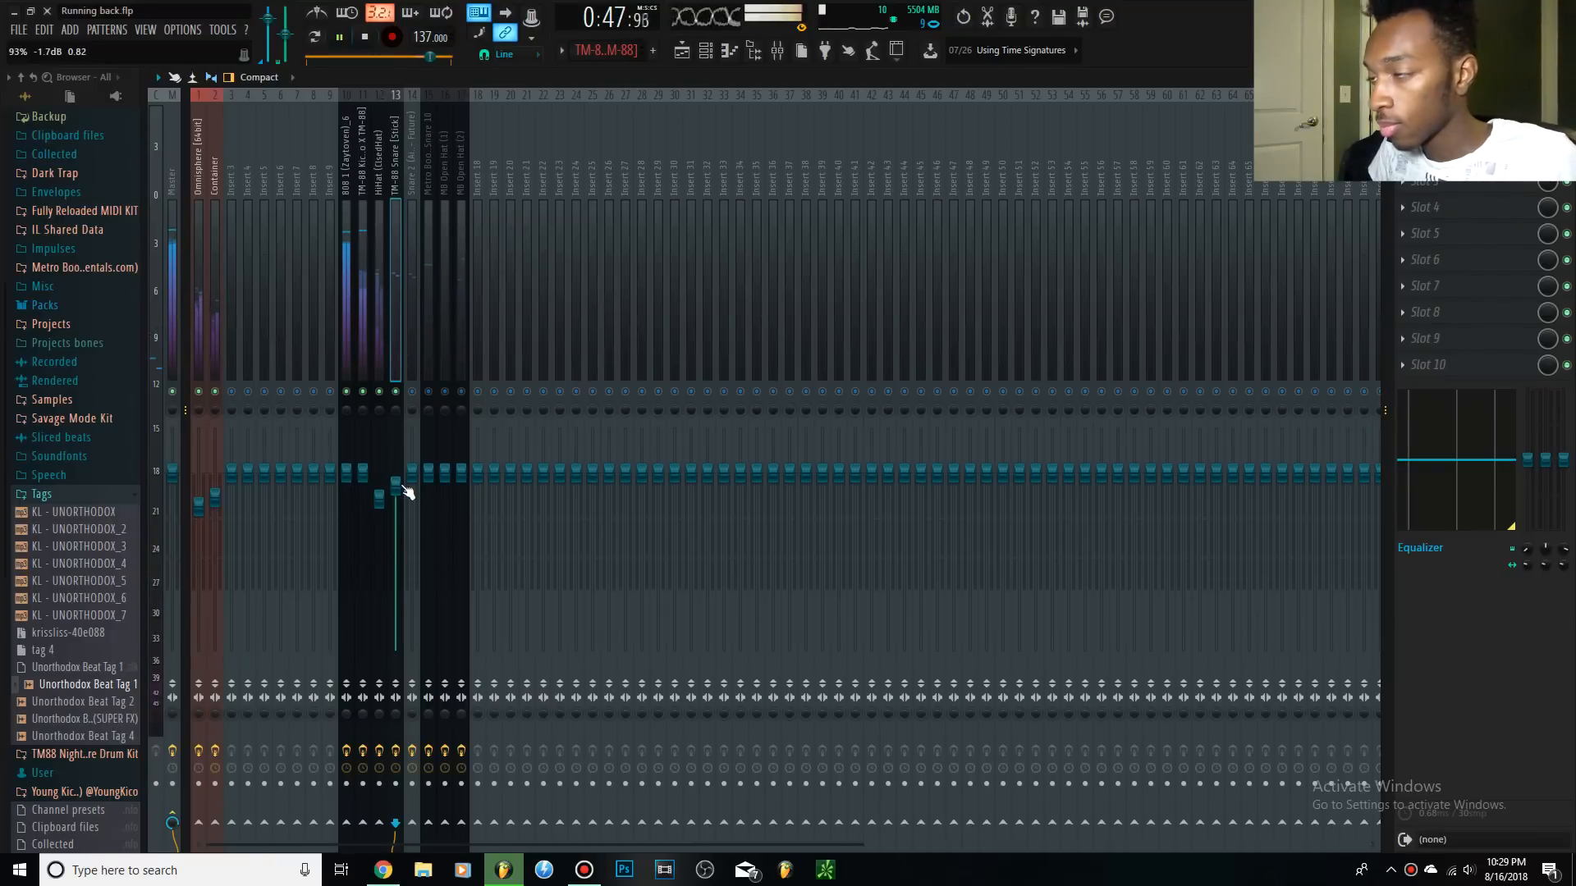
drag(402, 489, 403, 493)
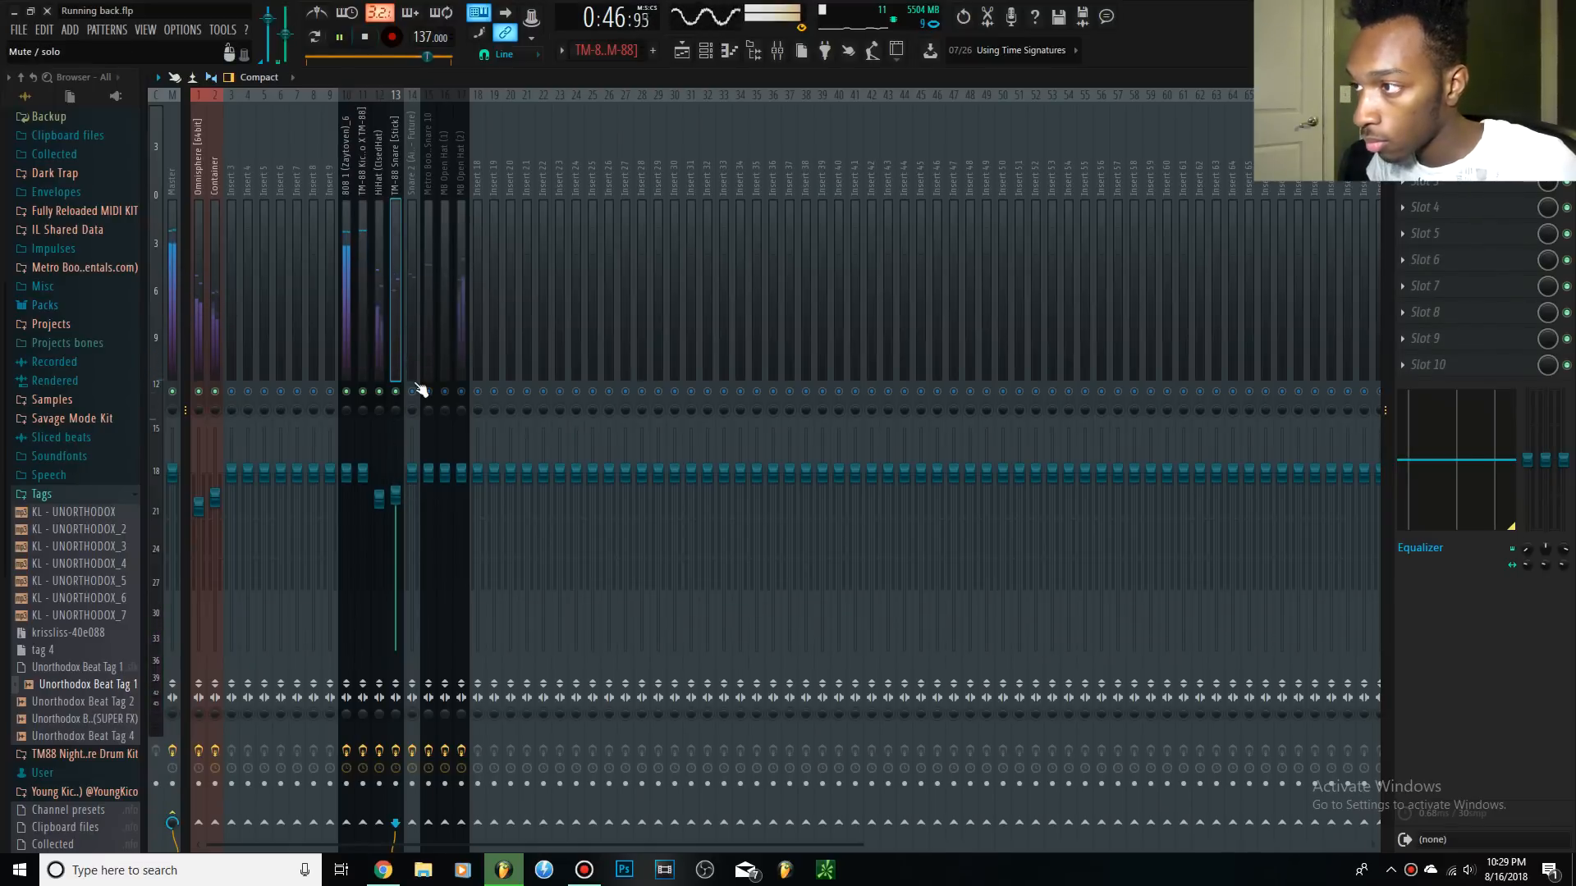
key(space)
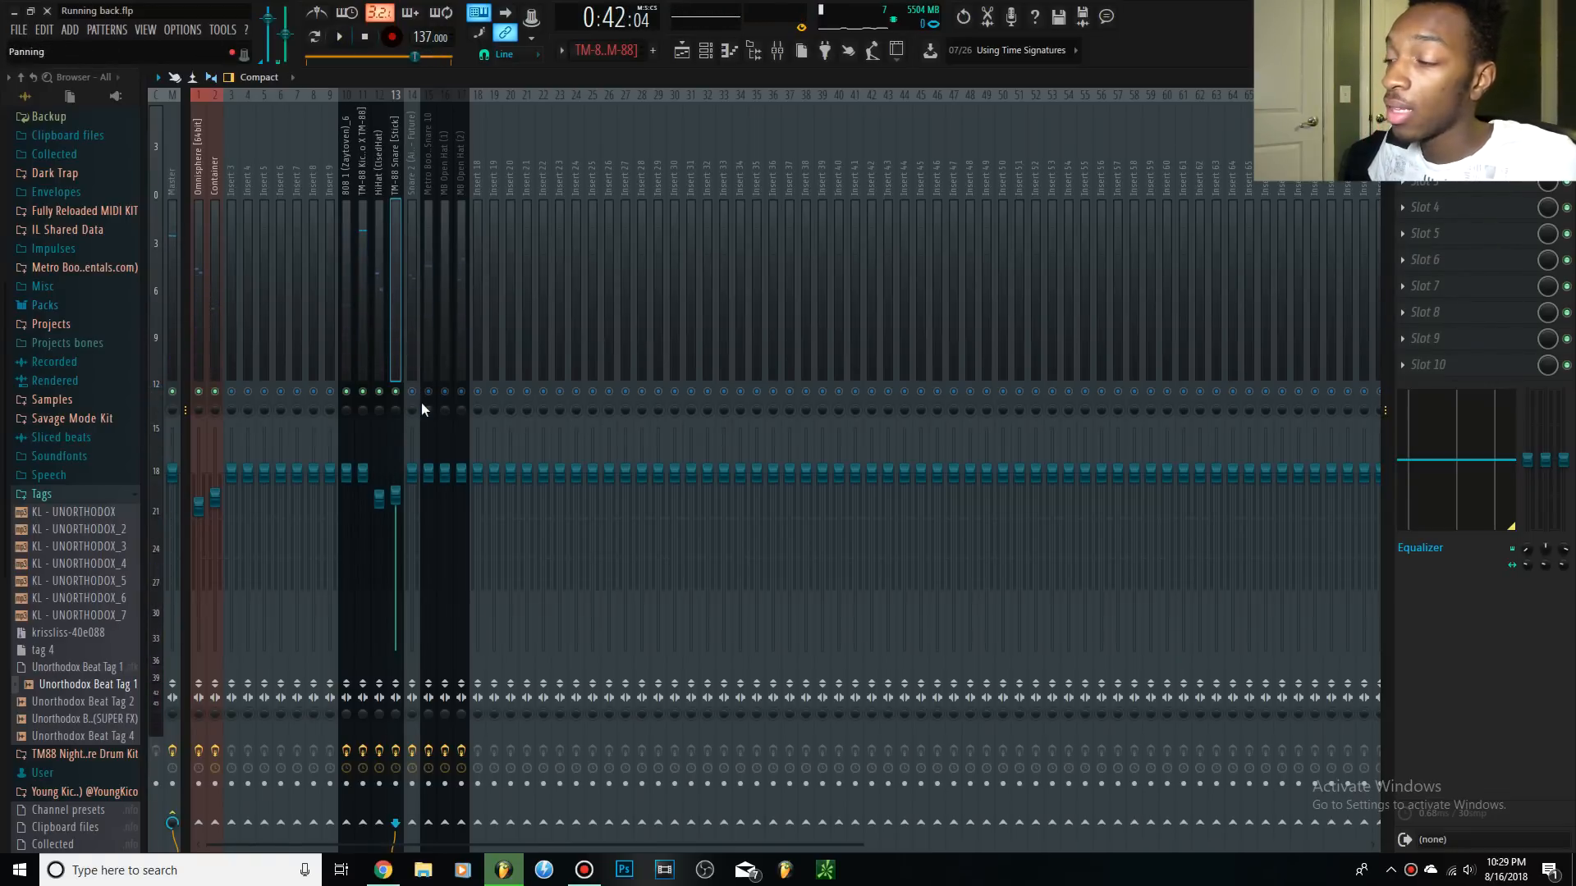
Unmute Snare 2 (Aintchu - Future), raise its mixer volume to 5.6 dB and audition it in the mix.
key(space)
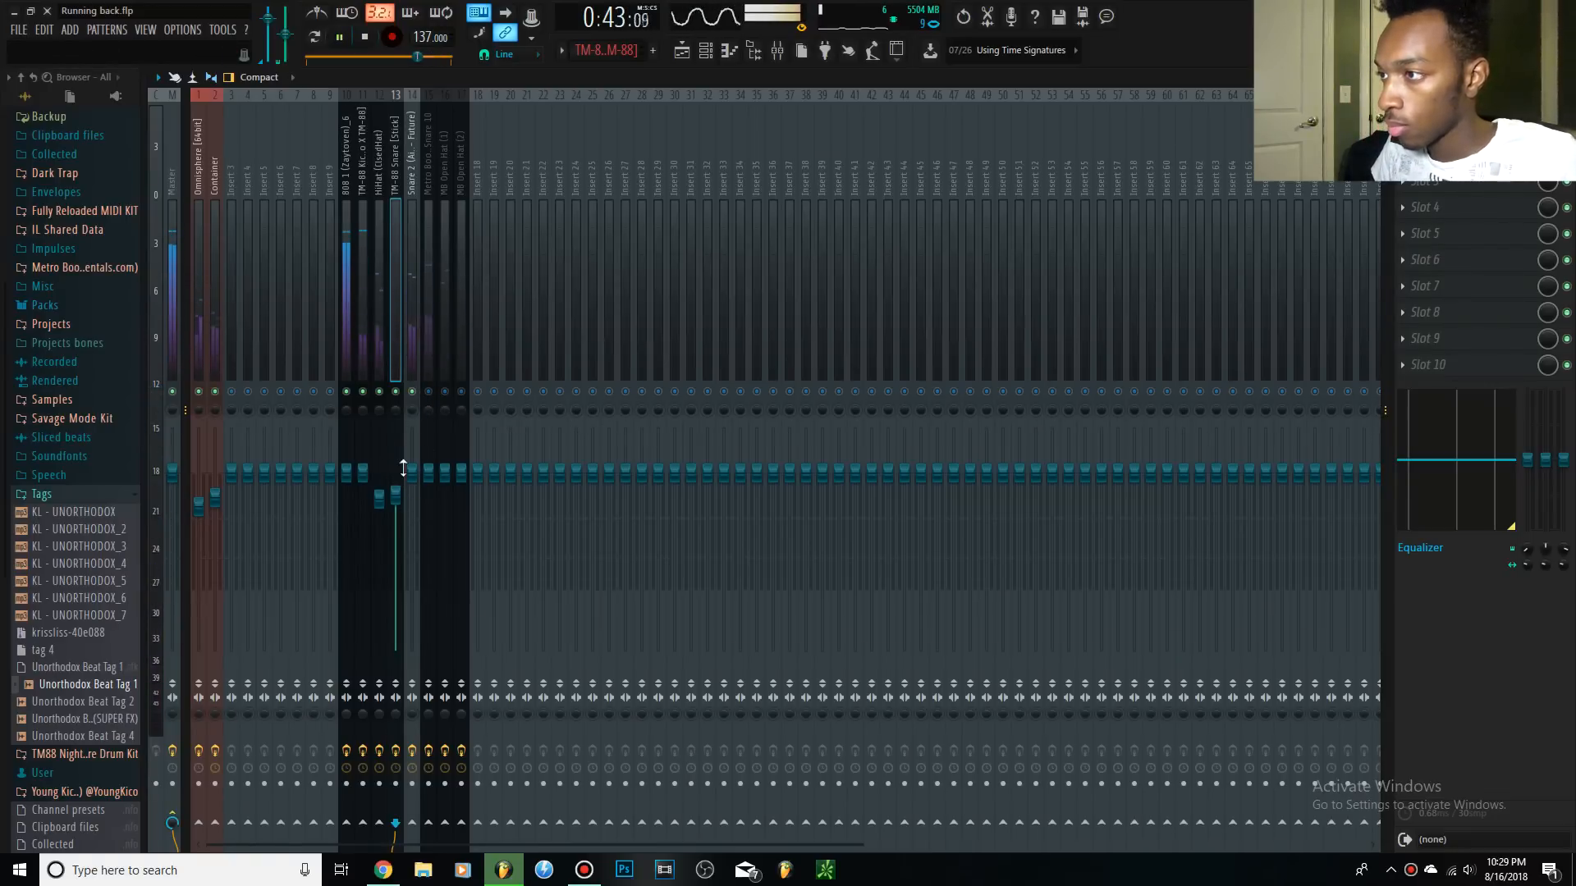
key(space)
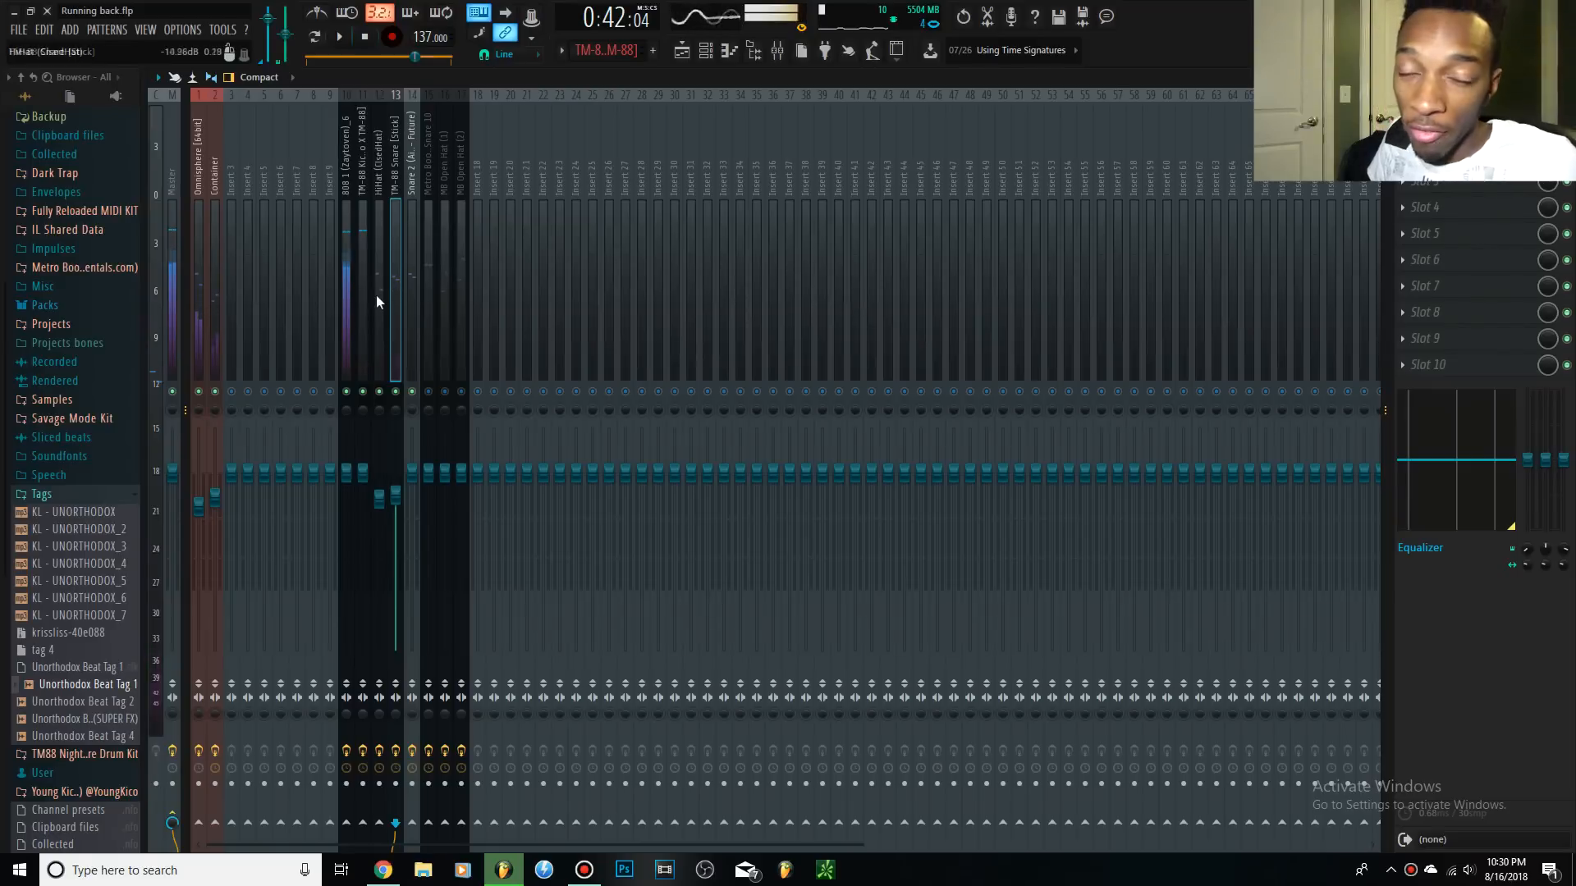
mouse_move(418, 484)
mouse_down()
mouse_move(418, 439)
mouse_move(415, 474)
mouse_up()
right_click(412, 474)
click(431, 480)
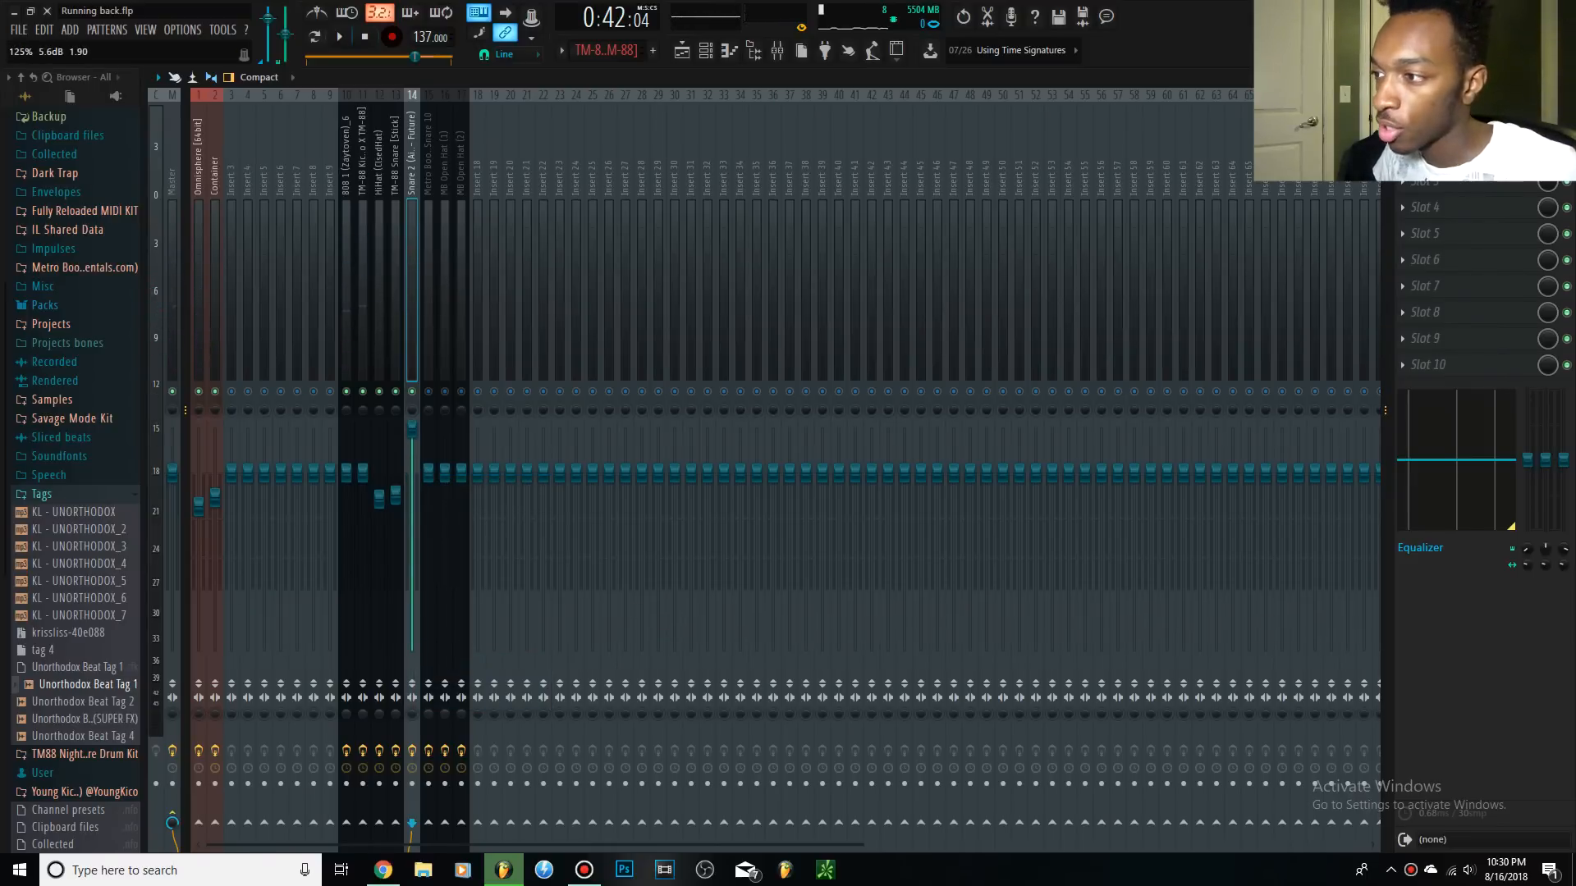
key(space)
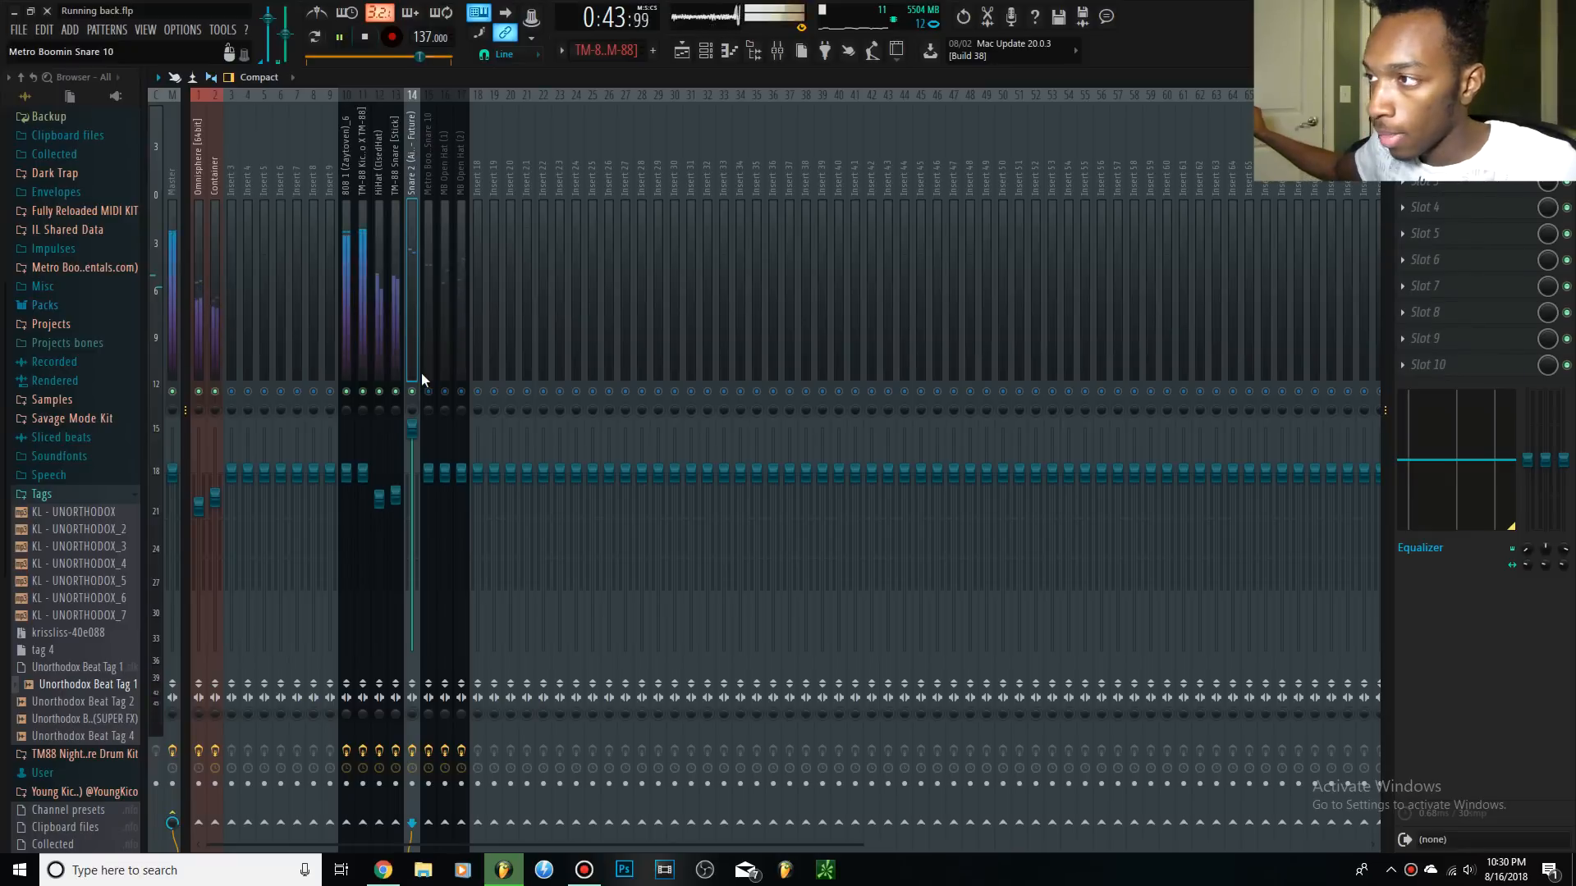
key(space)
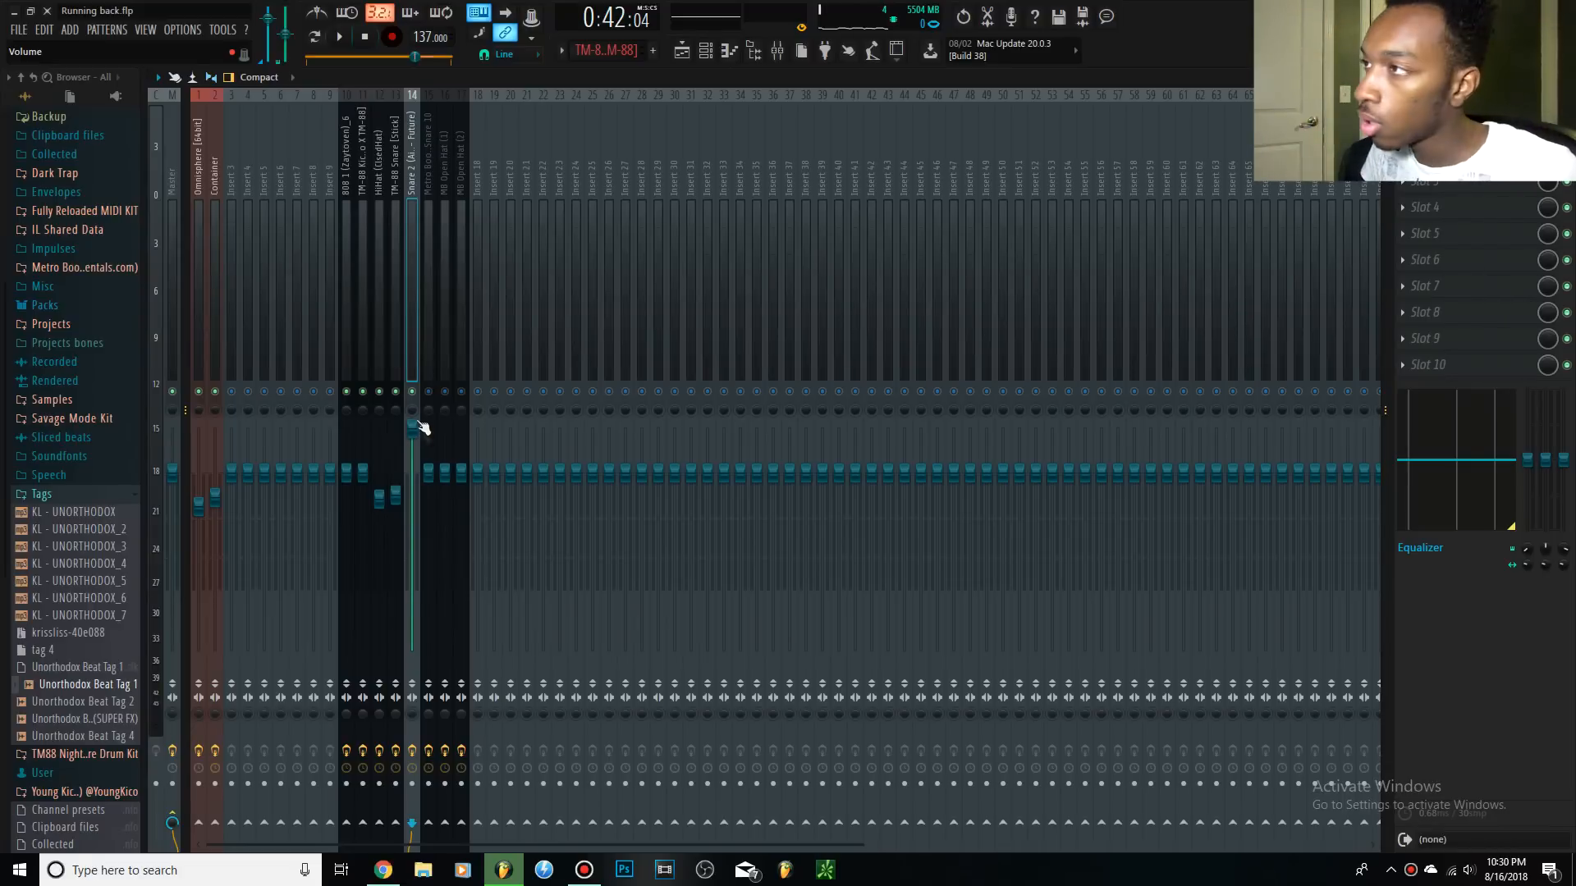
Raise the main level of the Snare 2 (Aintchu - Future) EQ slightly above 0 dB while the beat plays.
click(1436, 128)
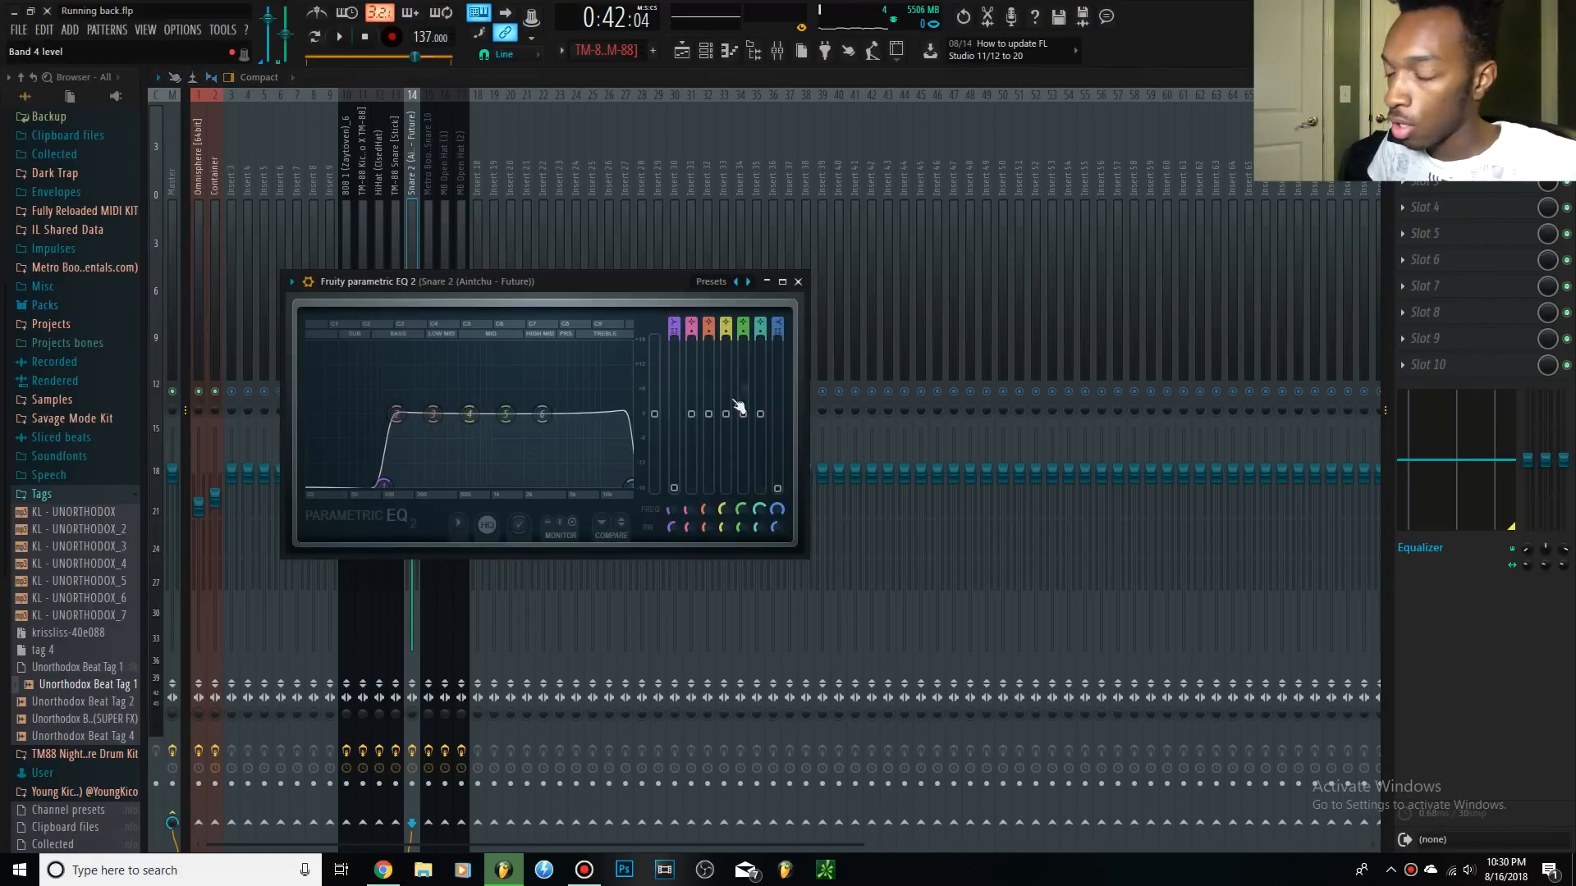
drag(654, 413, 654, 404)
key(space)
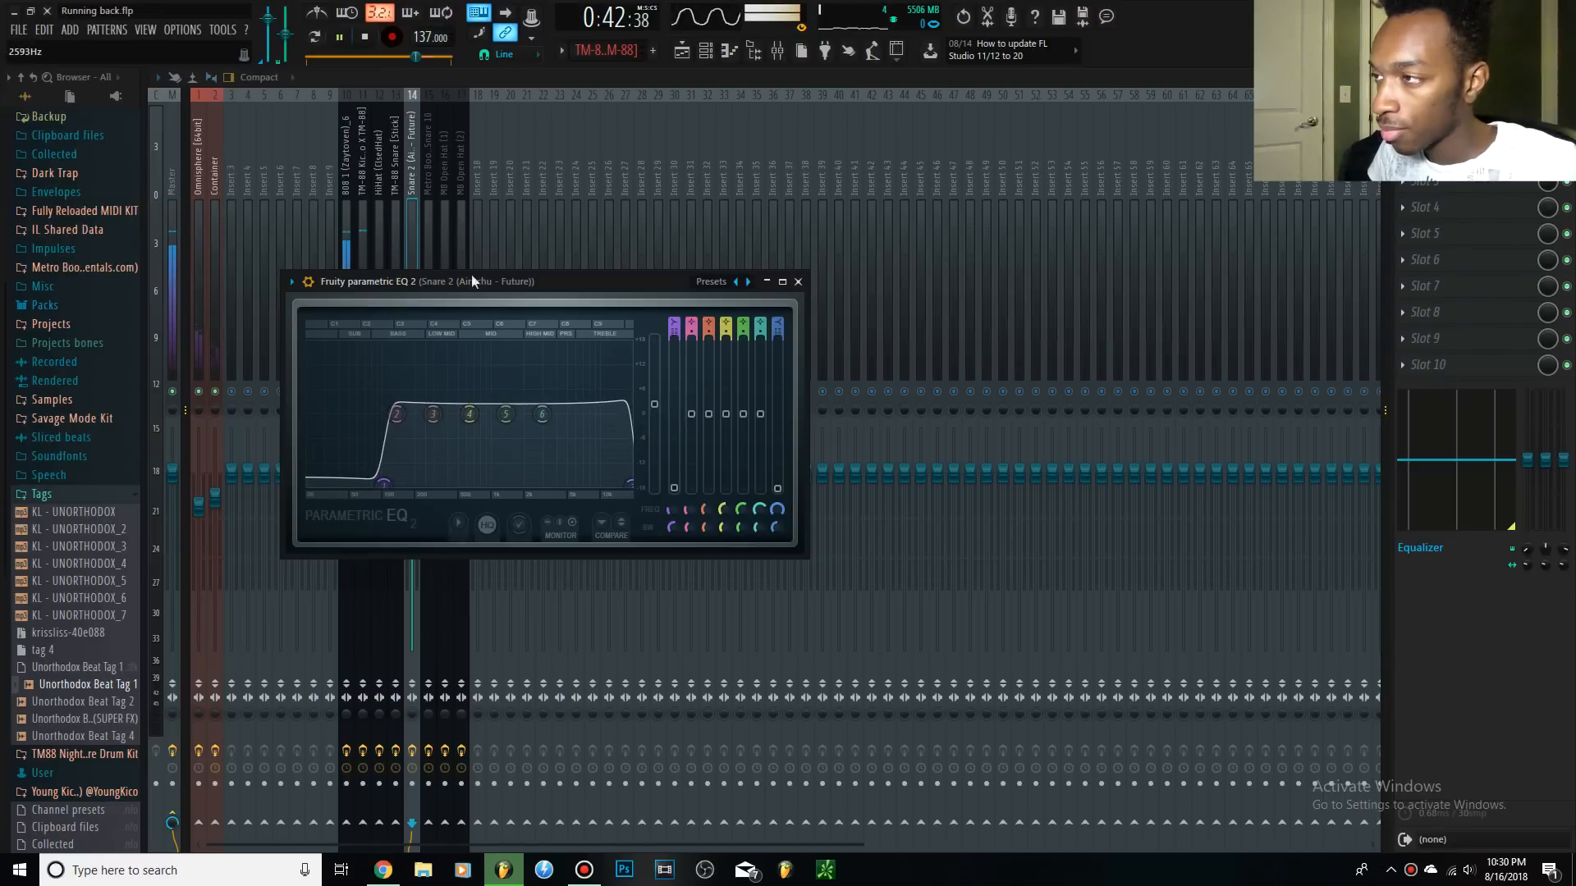
drag(594, 274, 673, 274)
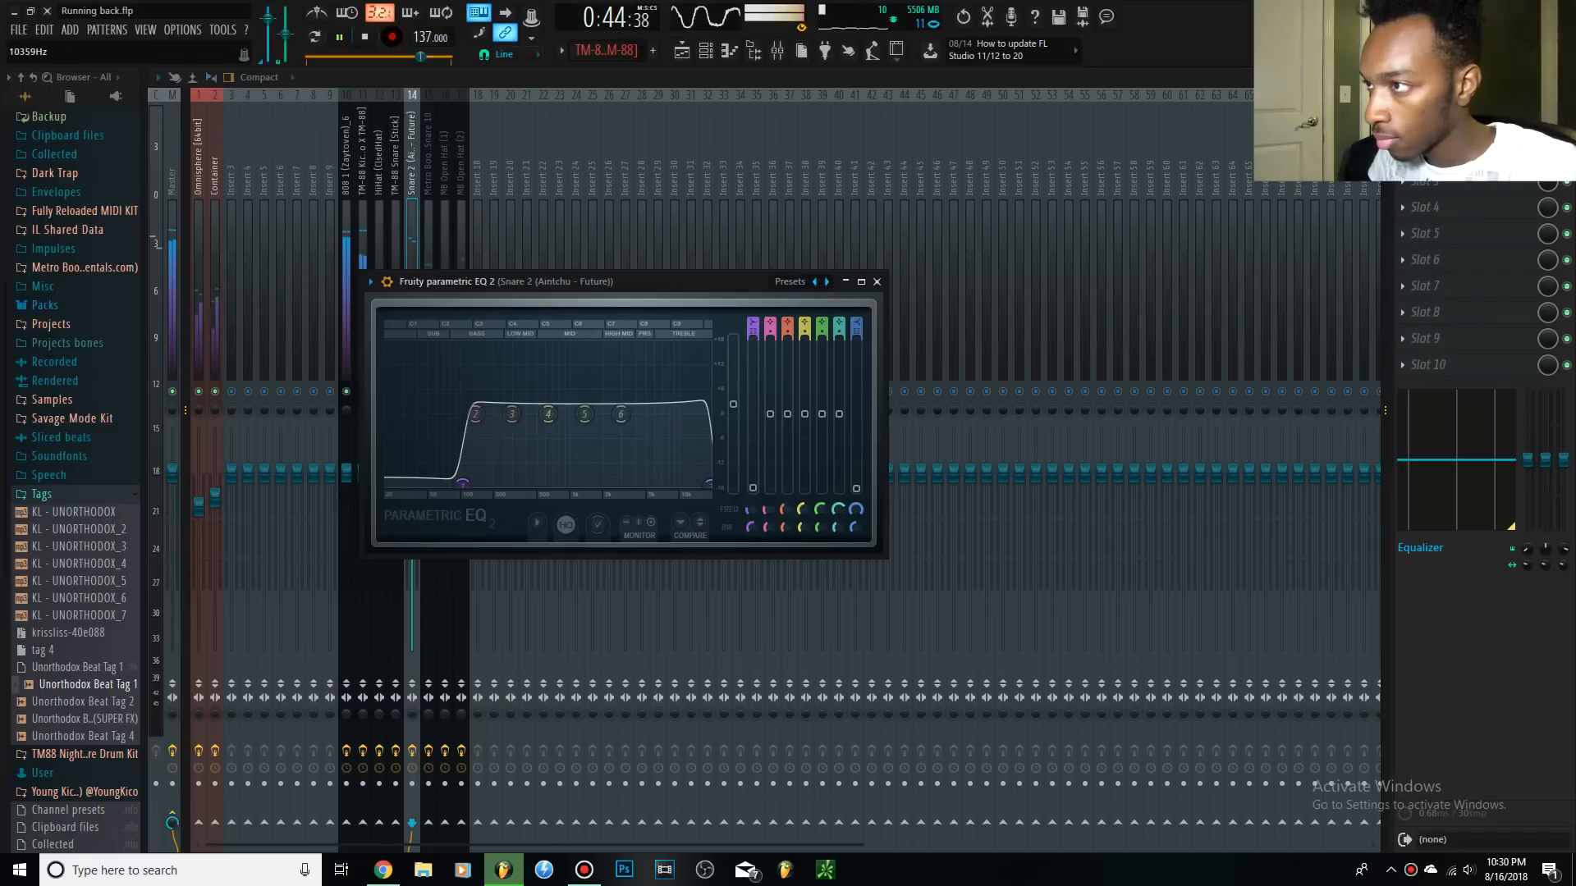
drag(733, 405, 733, 409)
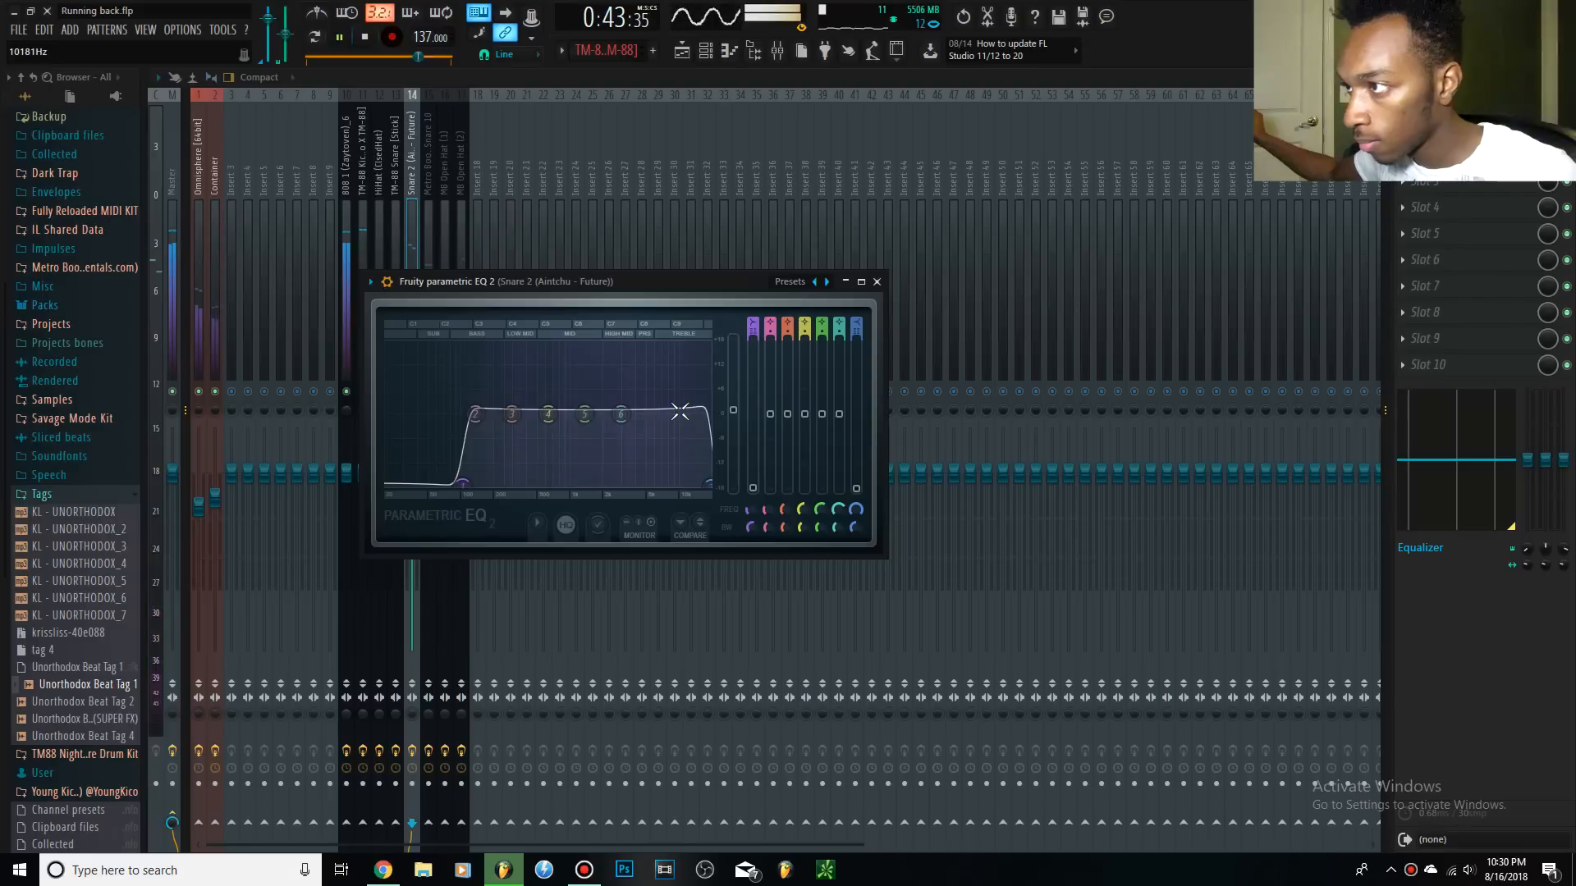
click(415, 205)
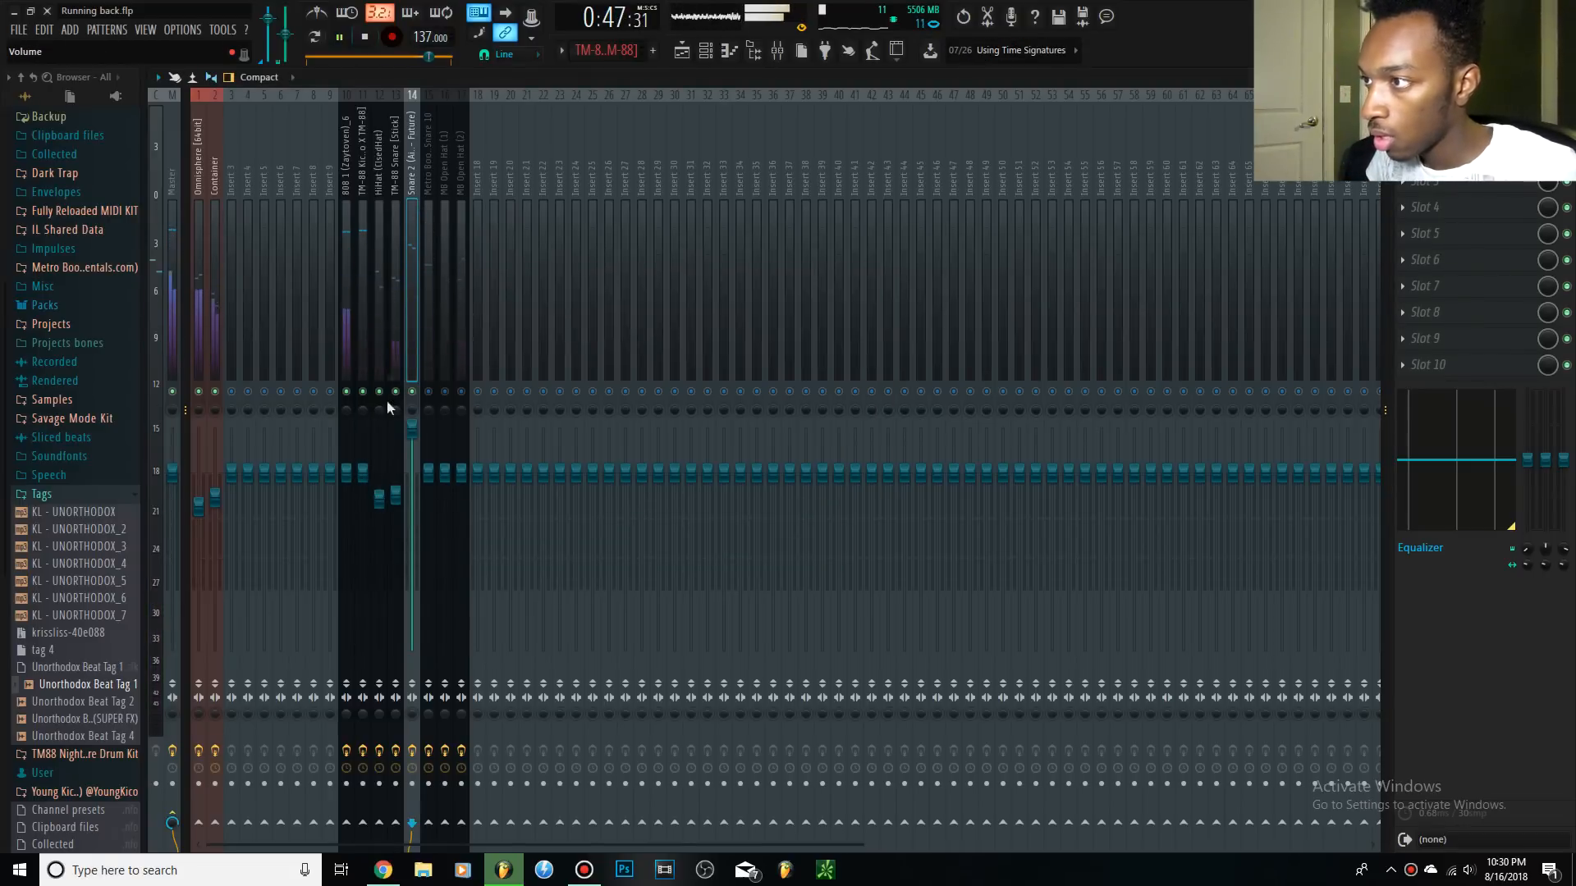
Unmute Metro Boomin Snare 10, audition it with the beat and inspect its Fruity parametric EQ 2.
click(389, 329)
click(424, 328)
key(space)
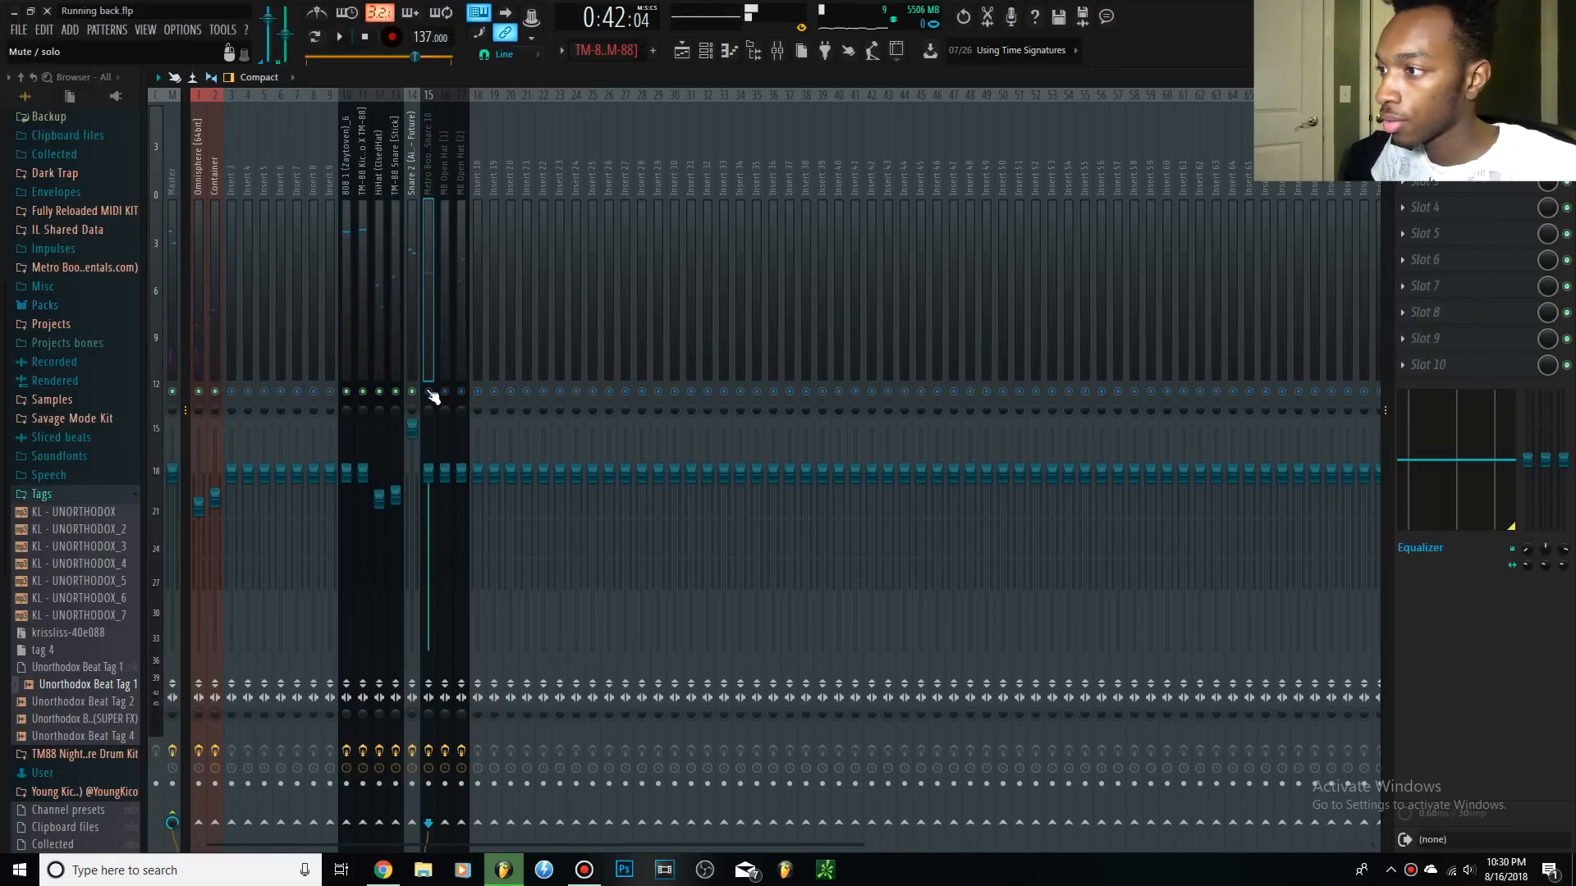
key(space)
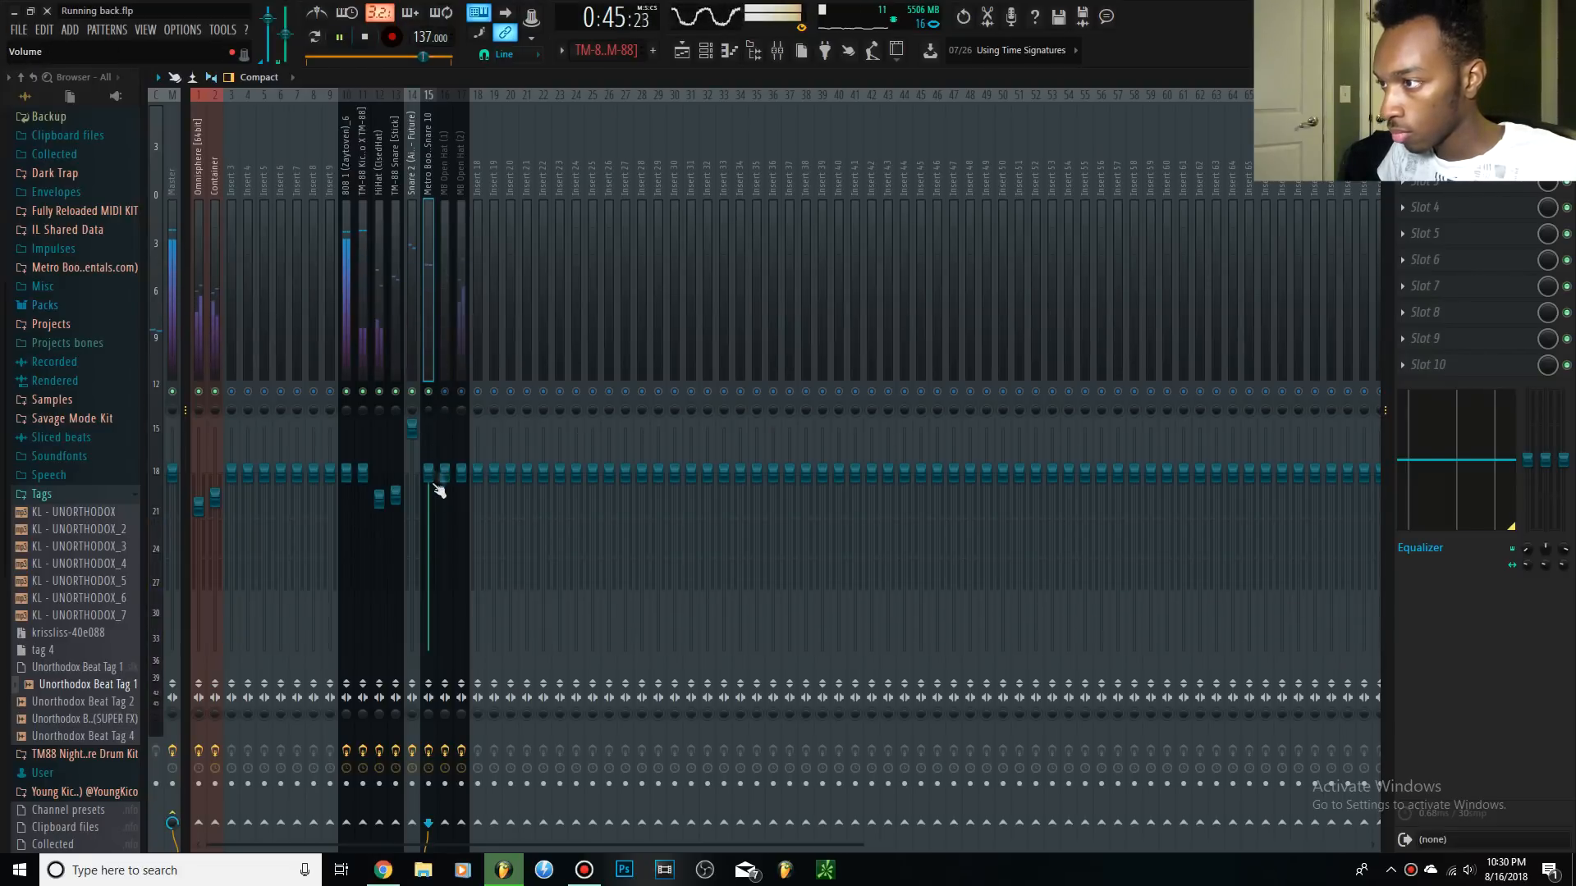
click(1436, 128)
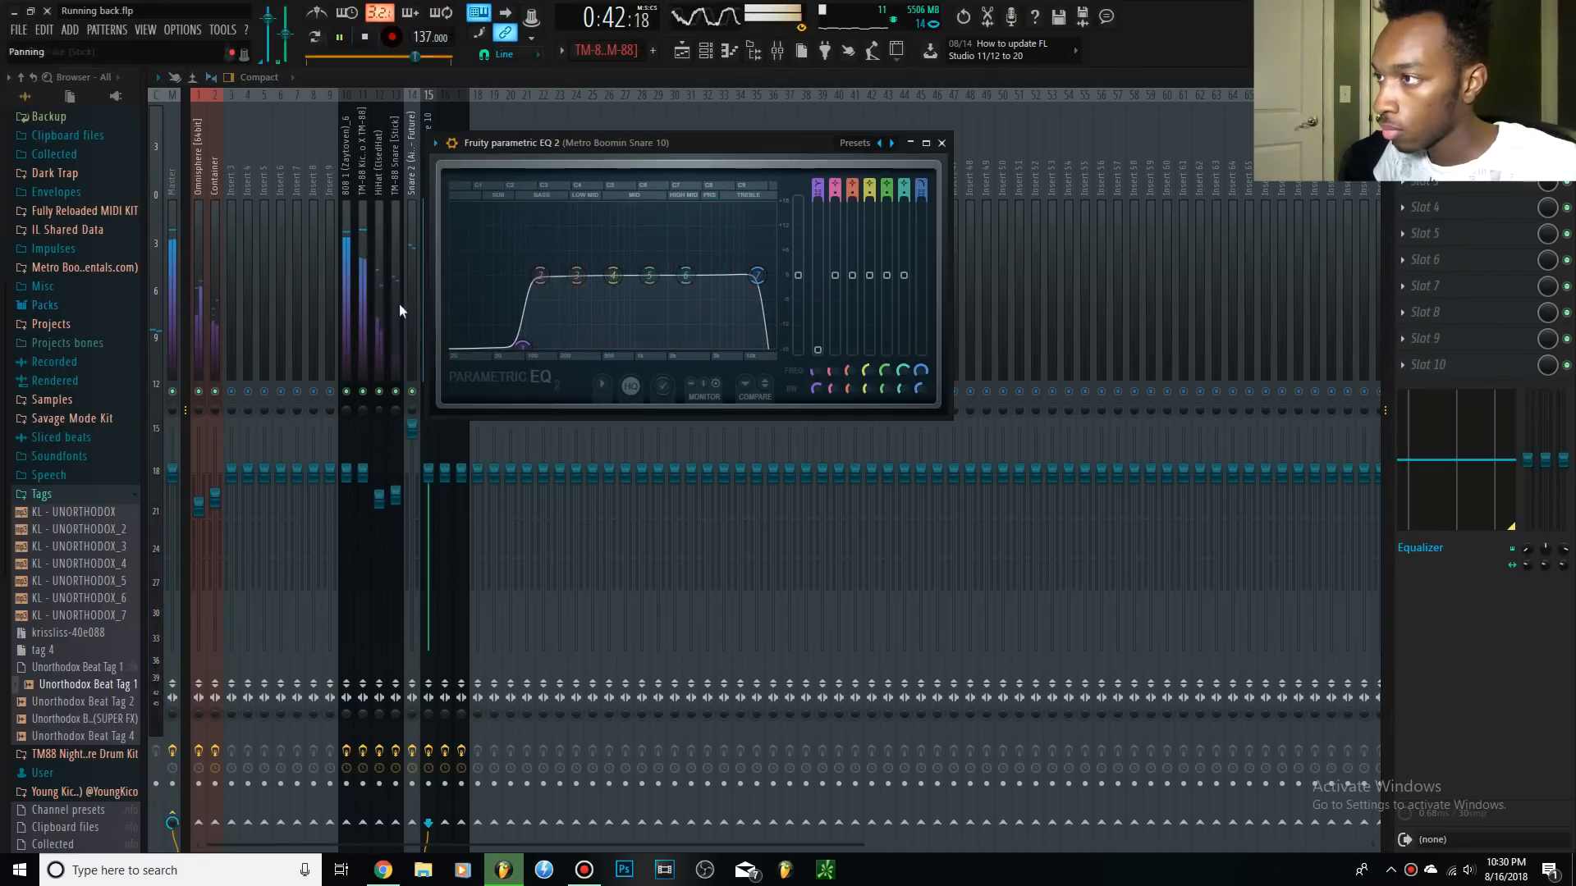
Lower the mixer volume of Snare 2 (Aintchu - Future) to 2.9 dB while auditioning the beat.
click(412, 264)
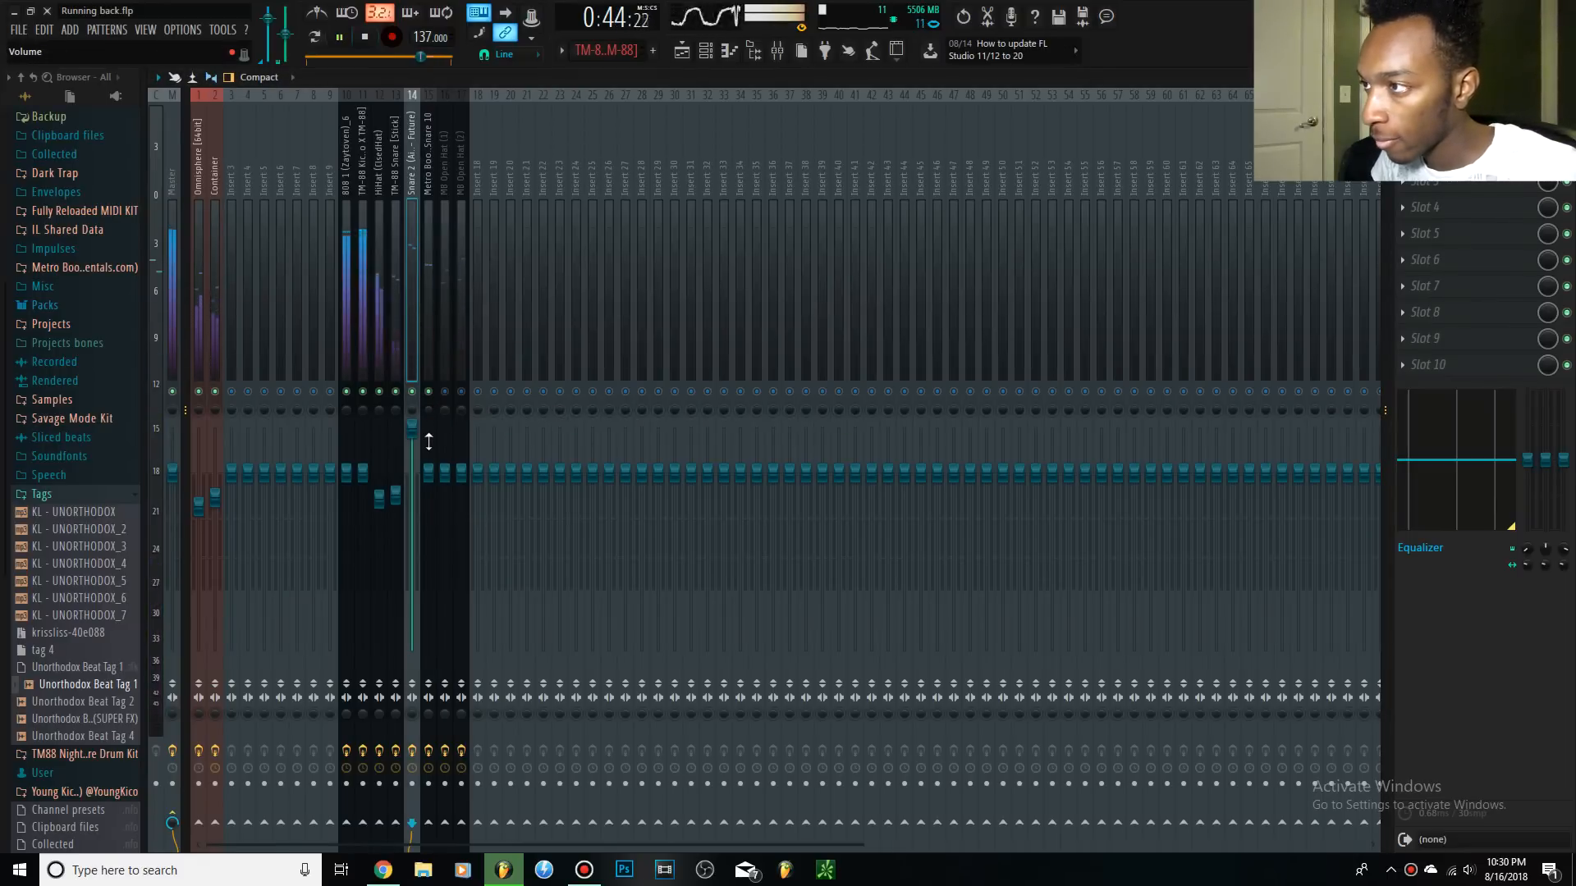
key(space)
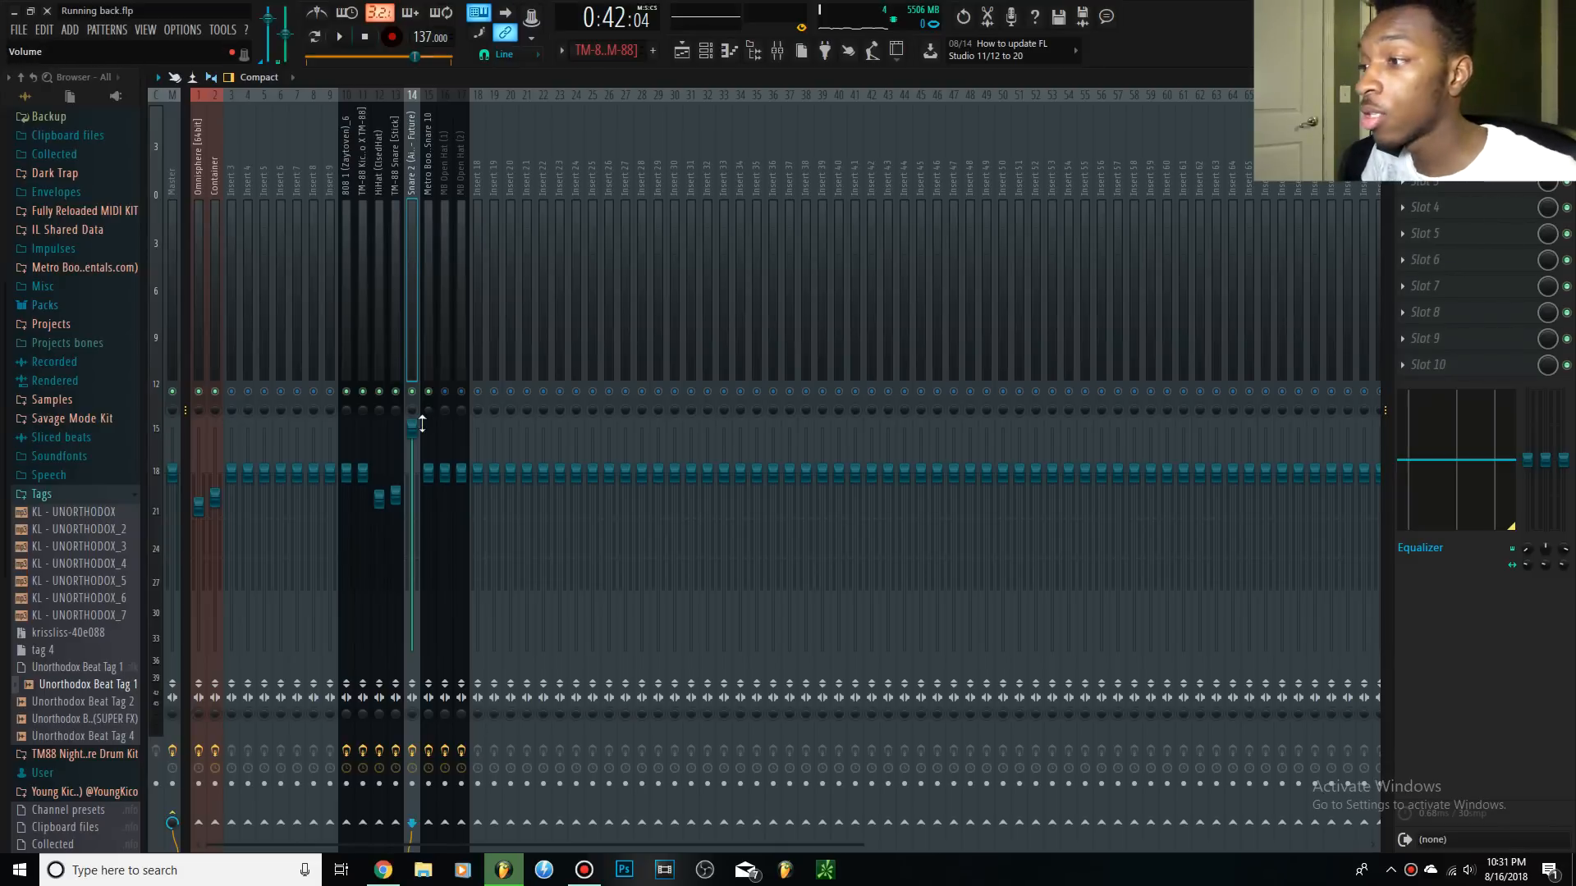
key(space)
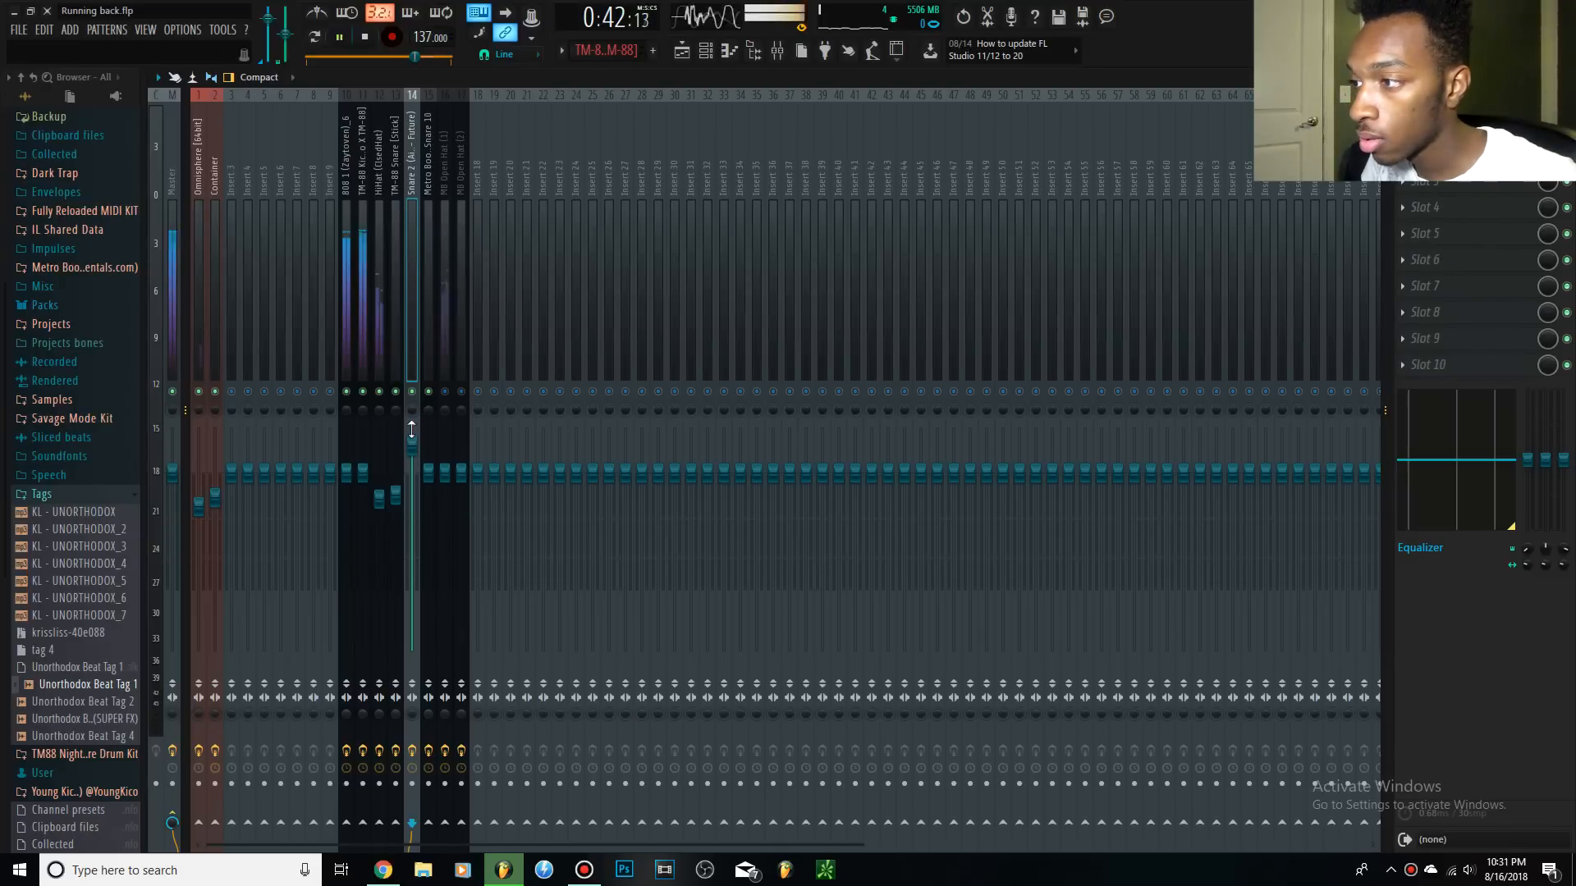
key(space)
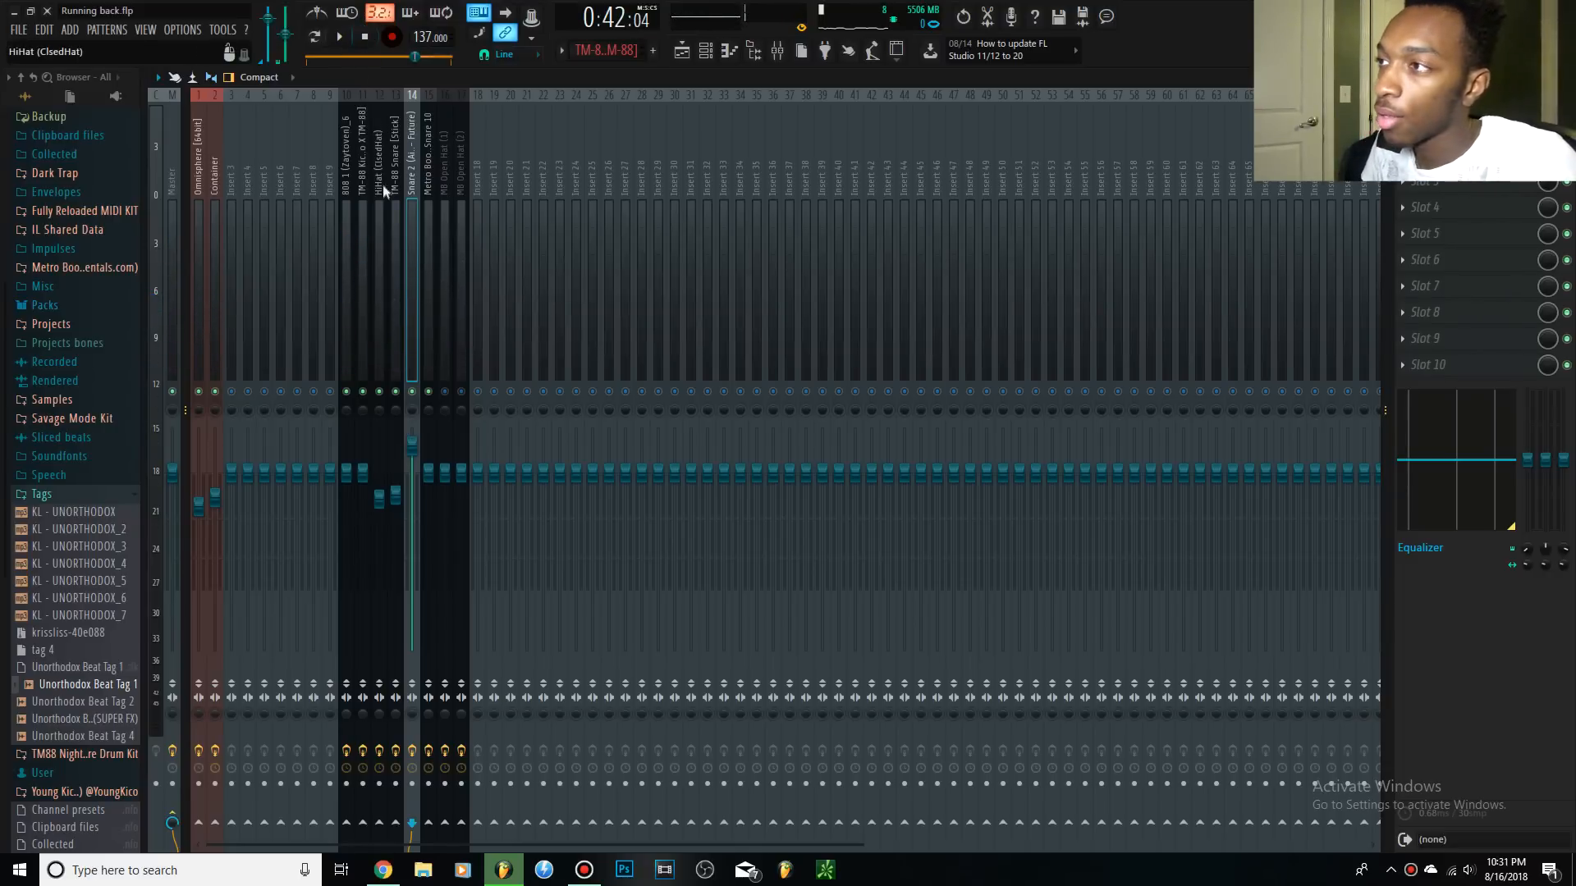
key(space)
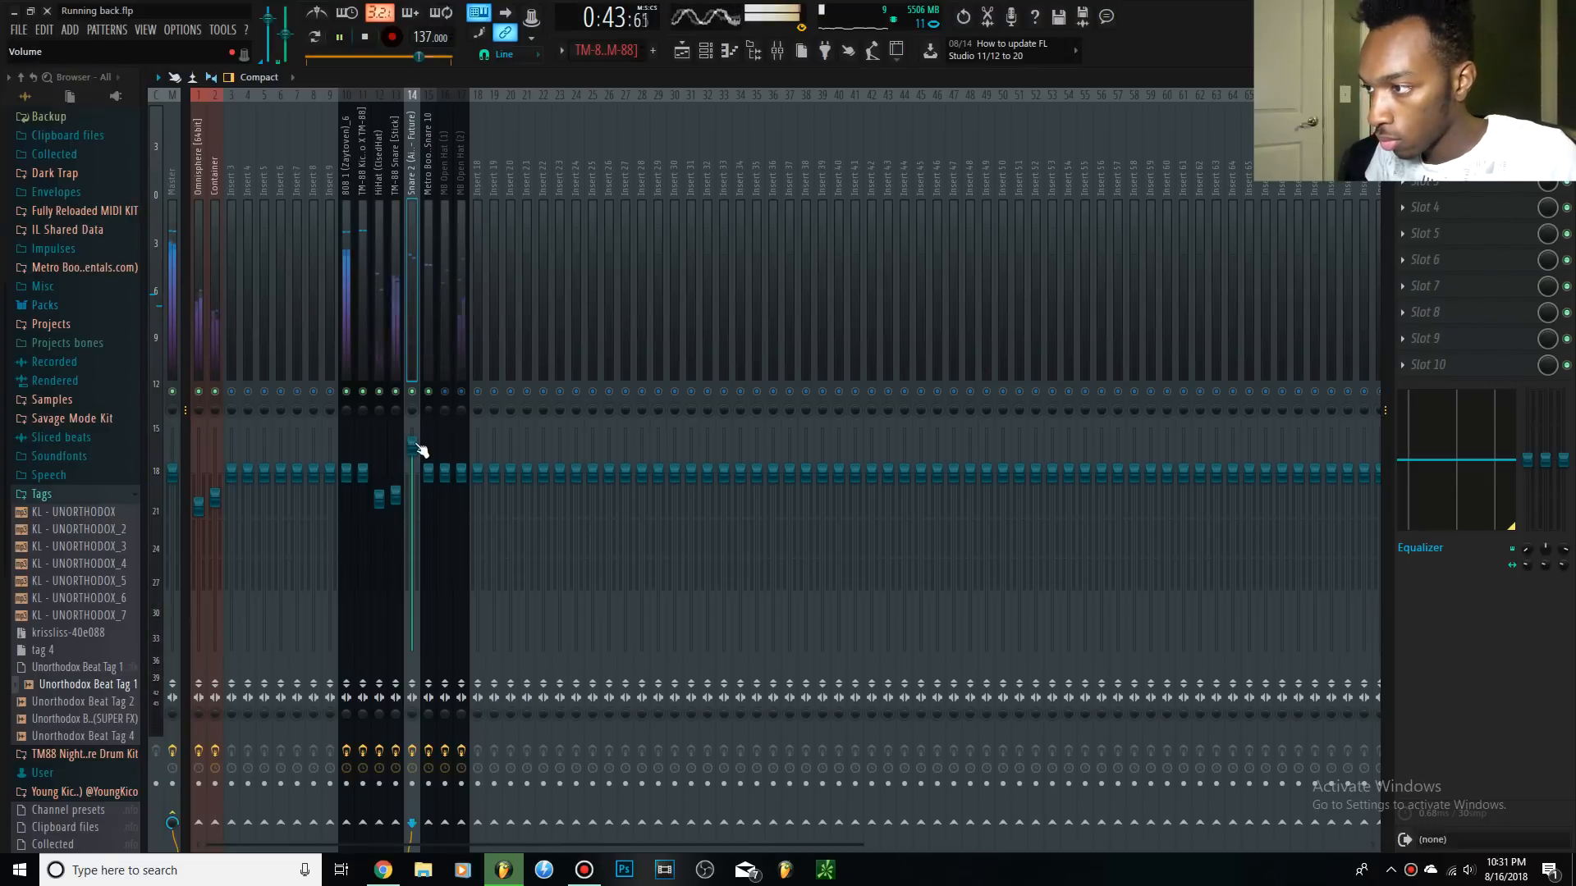
drag(415, 444, 417, 451)
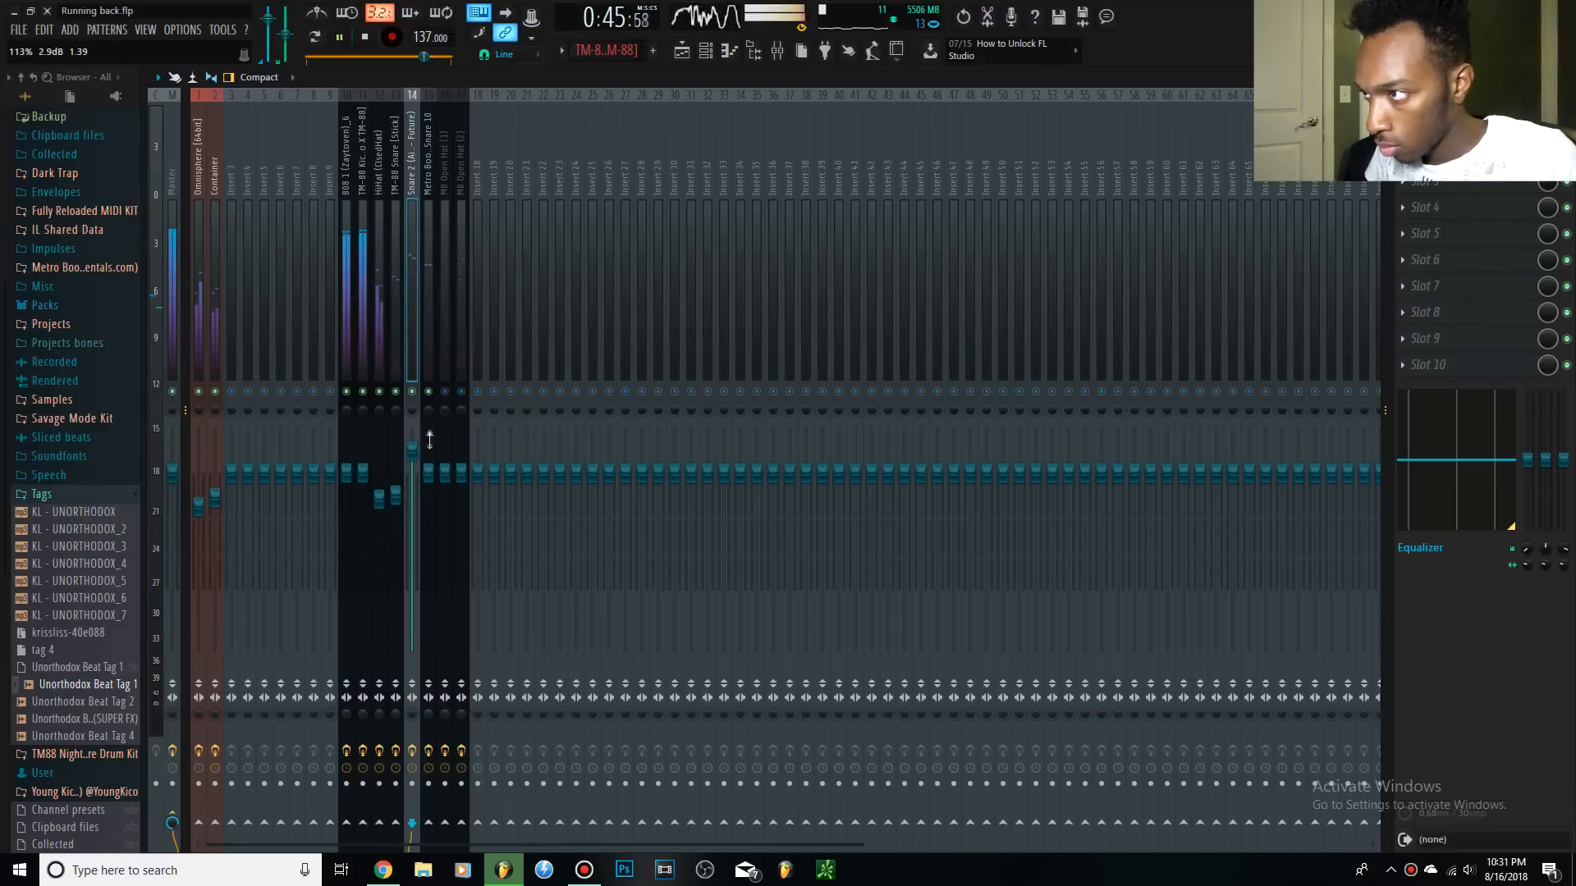
Unmute MB Open Hat (1) and lower its mixer volume to about the fader level of TM-88 Snare [Stick] while auditioning.
click(444, 352)
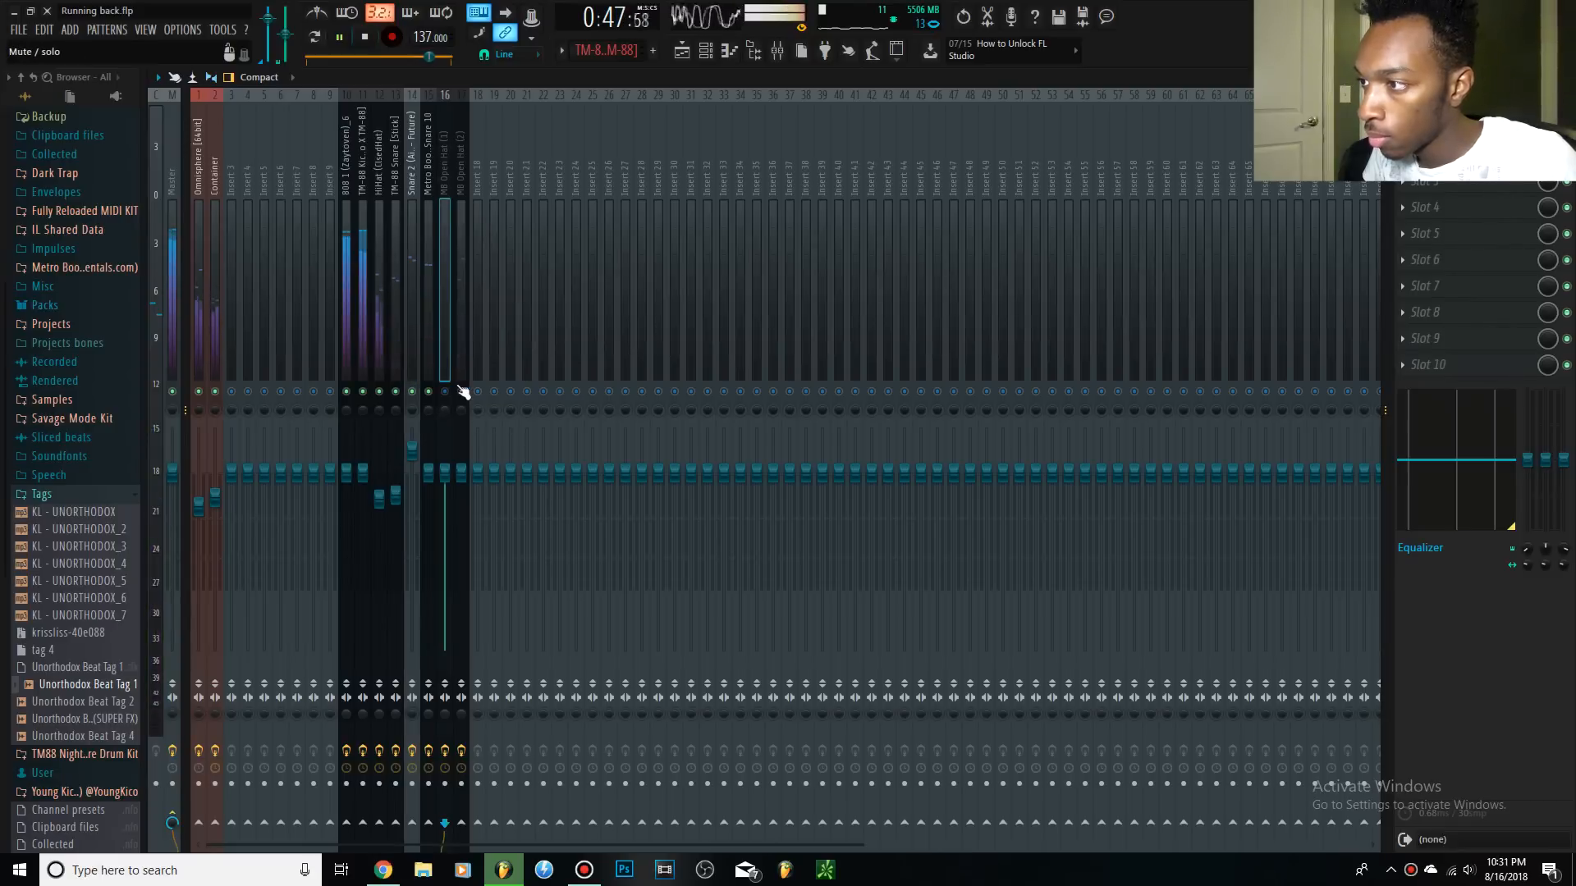
key(space)
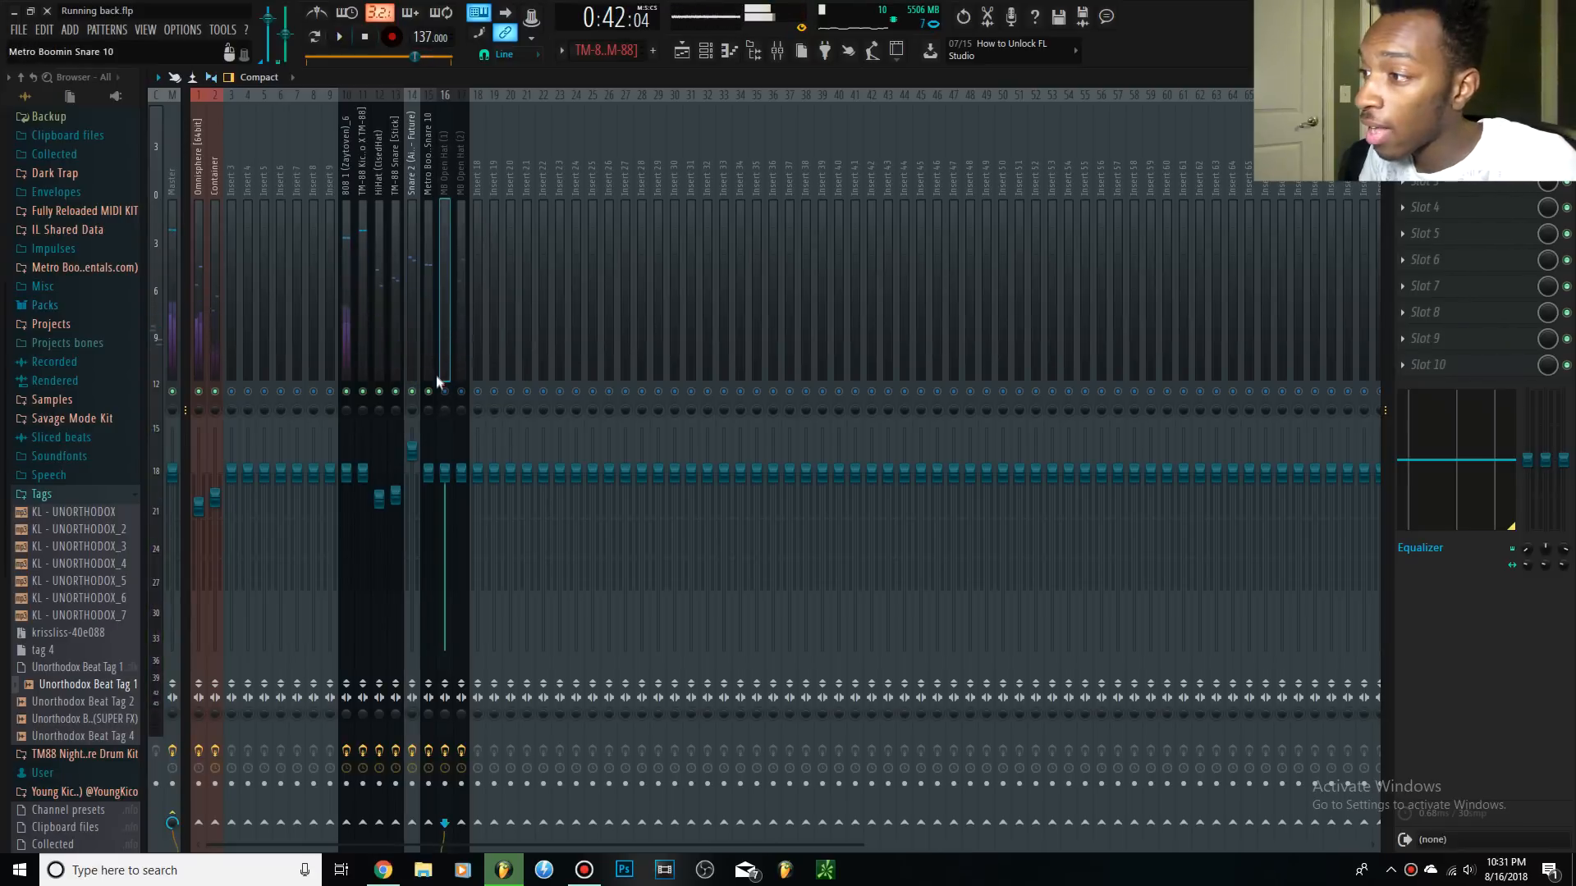
key(space)
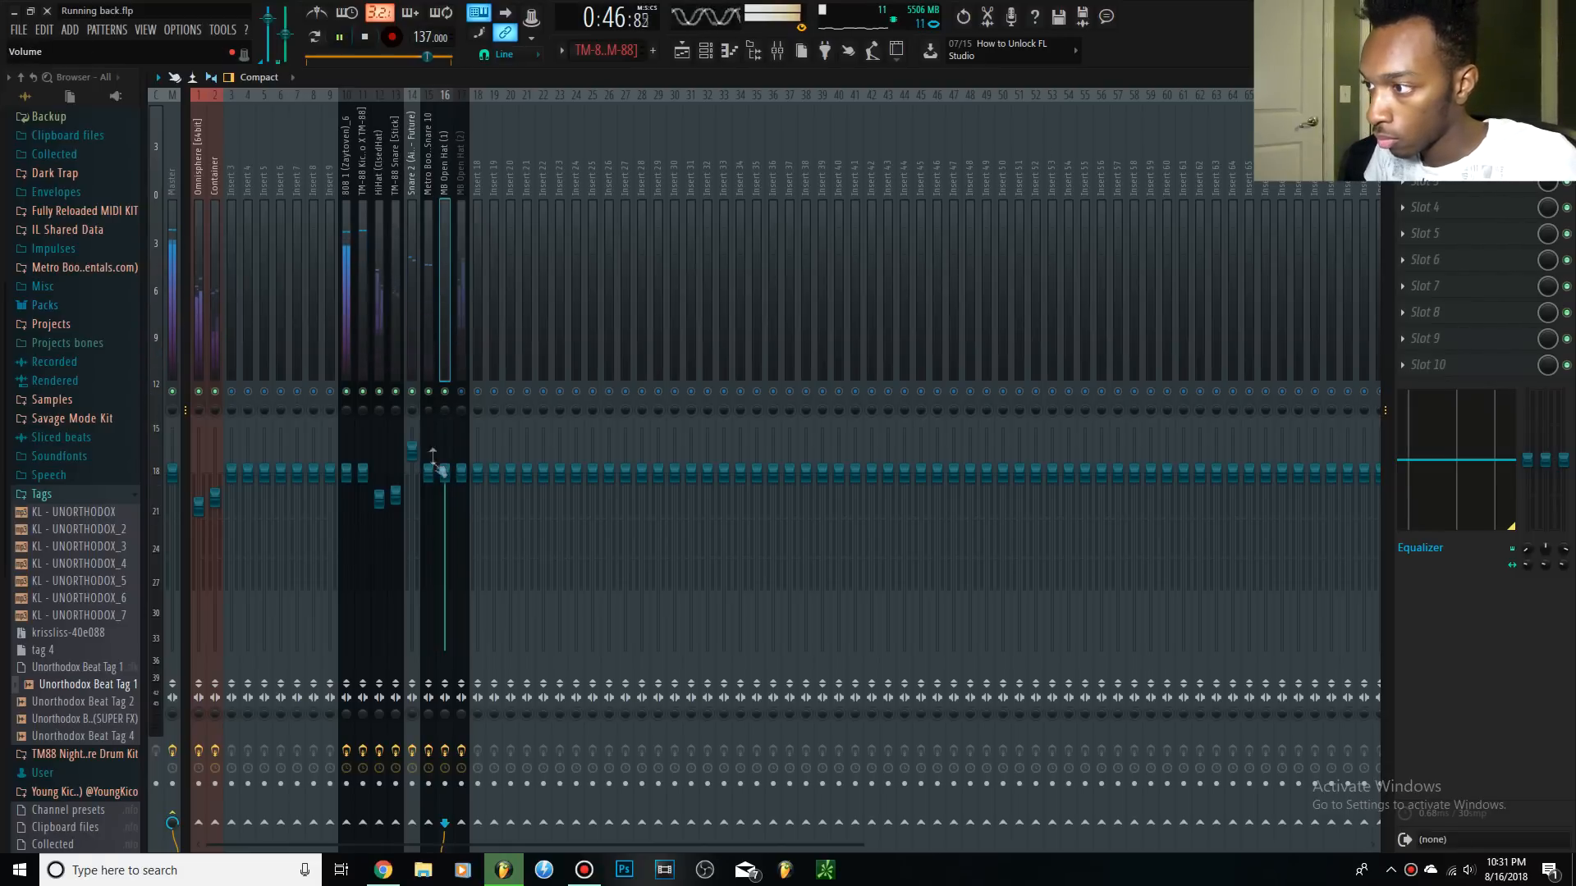
key(space)
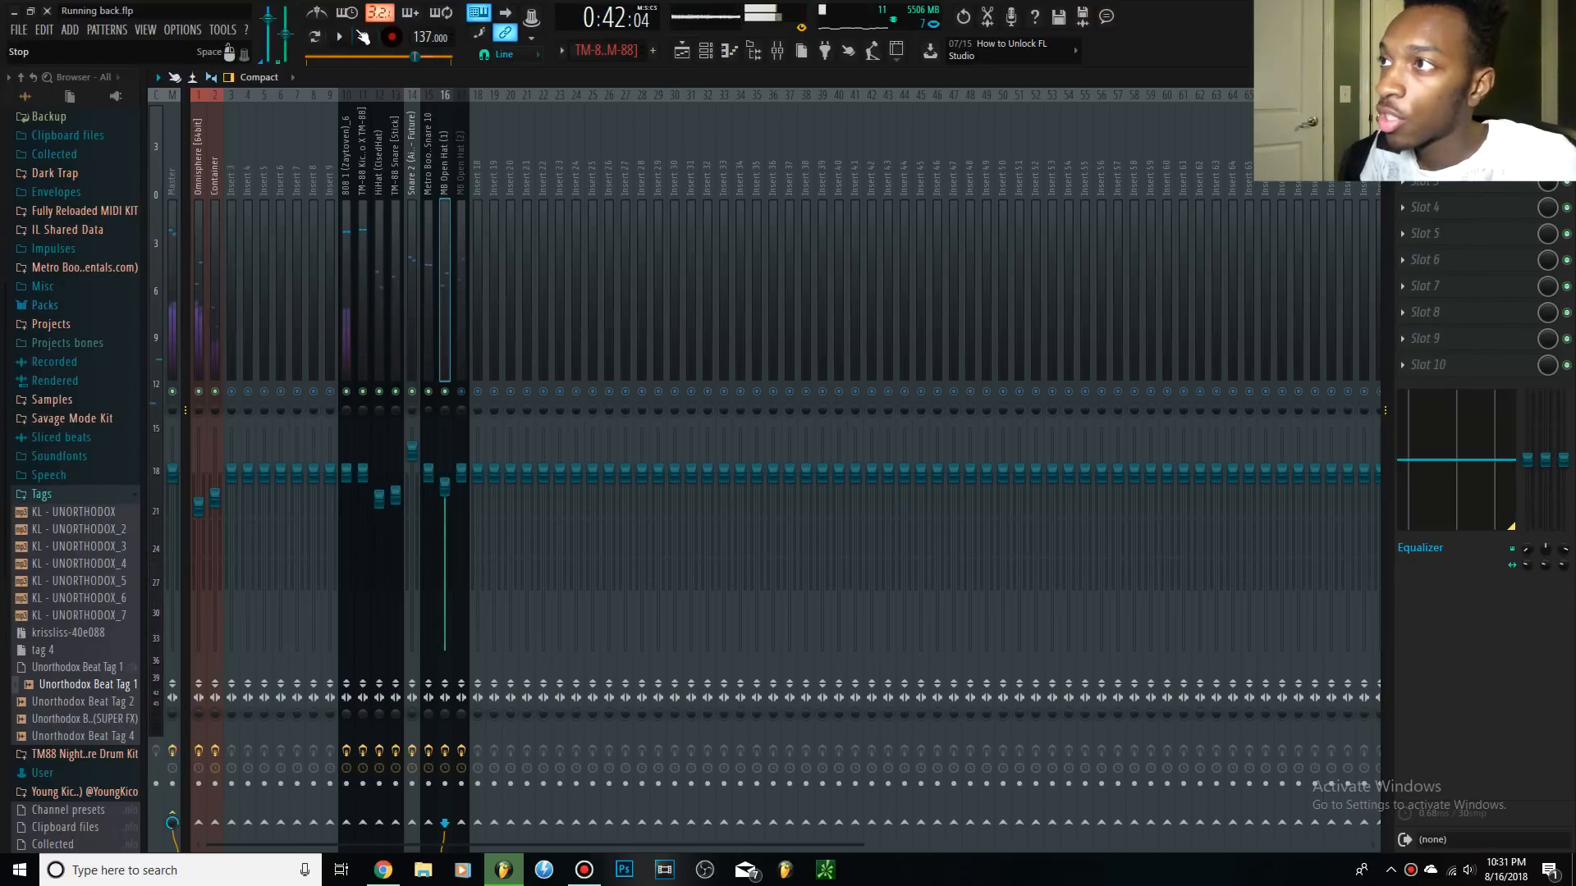
key(space)
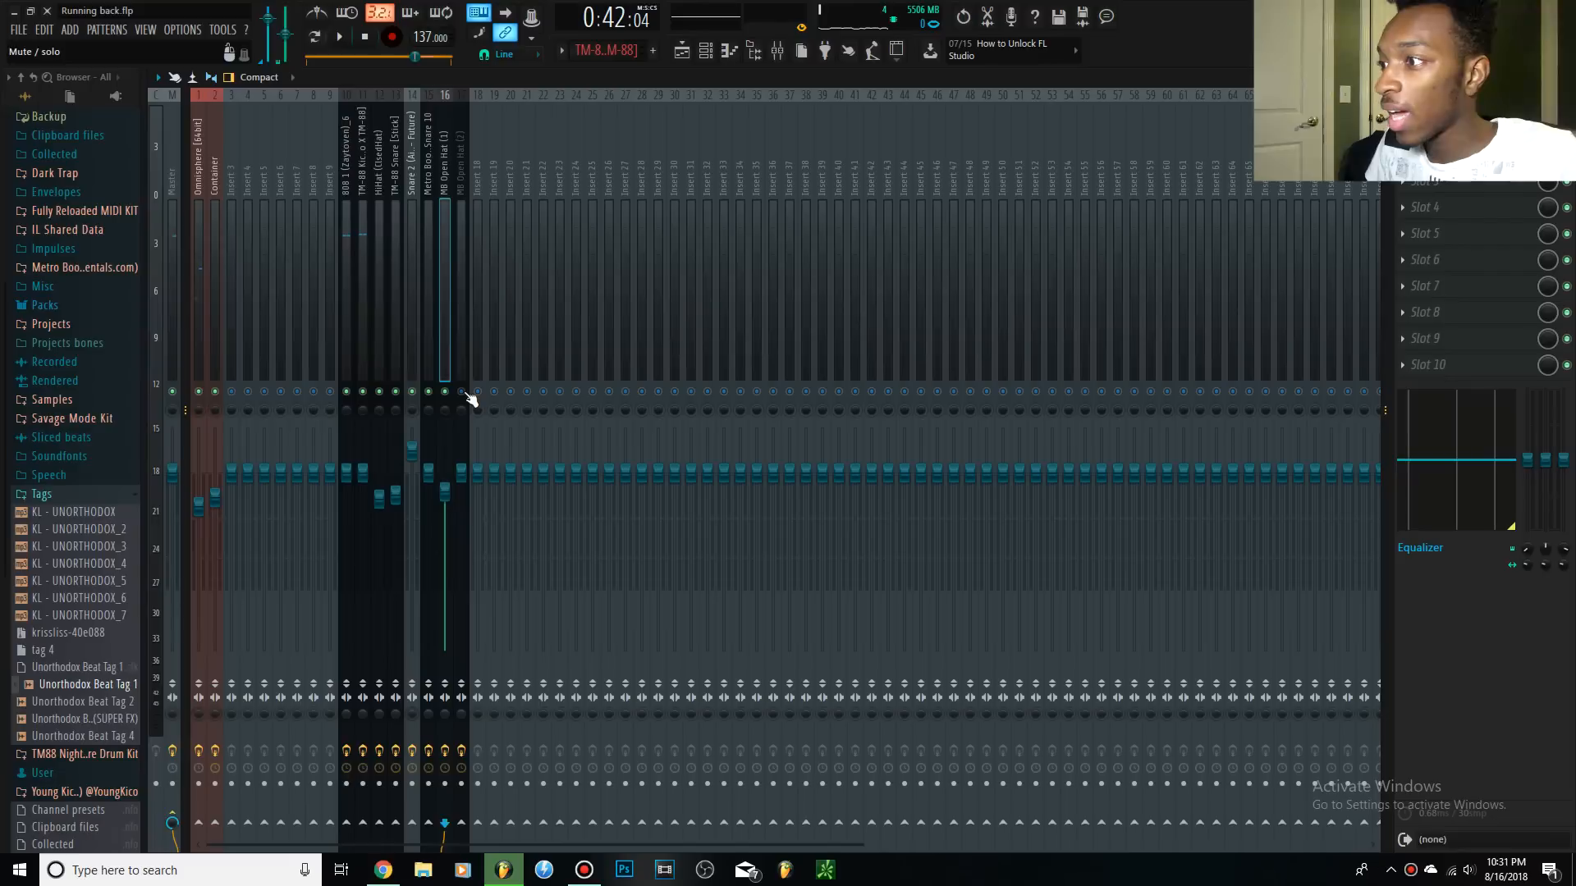
Unmute MB Open Hat (2), lower its mixer volume to slightly below -6.5 dB and audition the full beat.
click(456, 322)
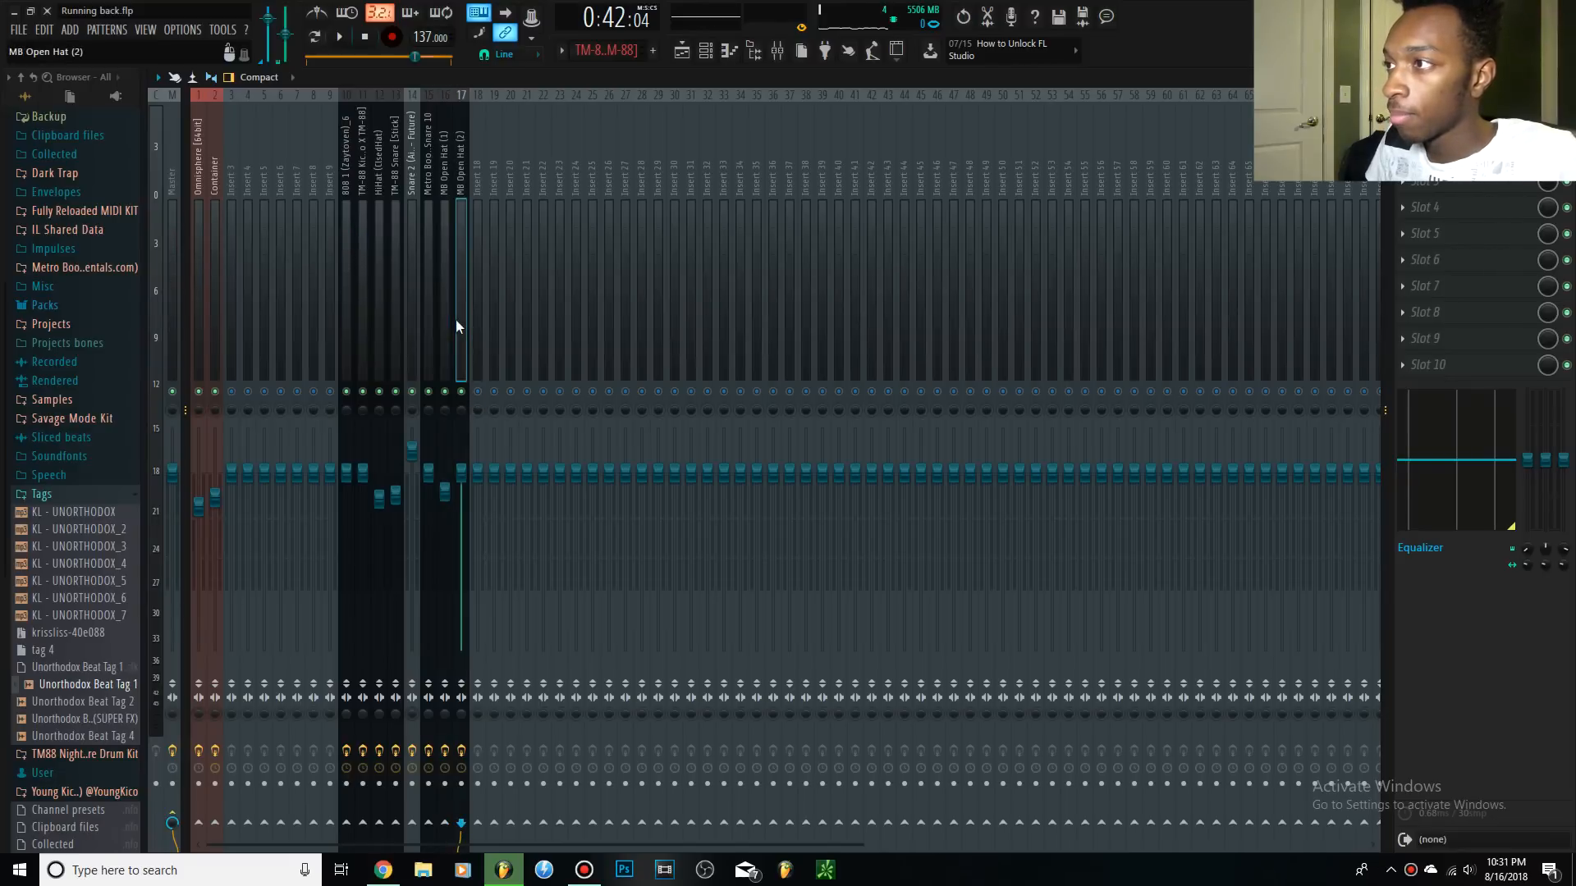
key(space)
key(space)
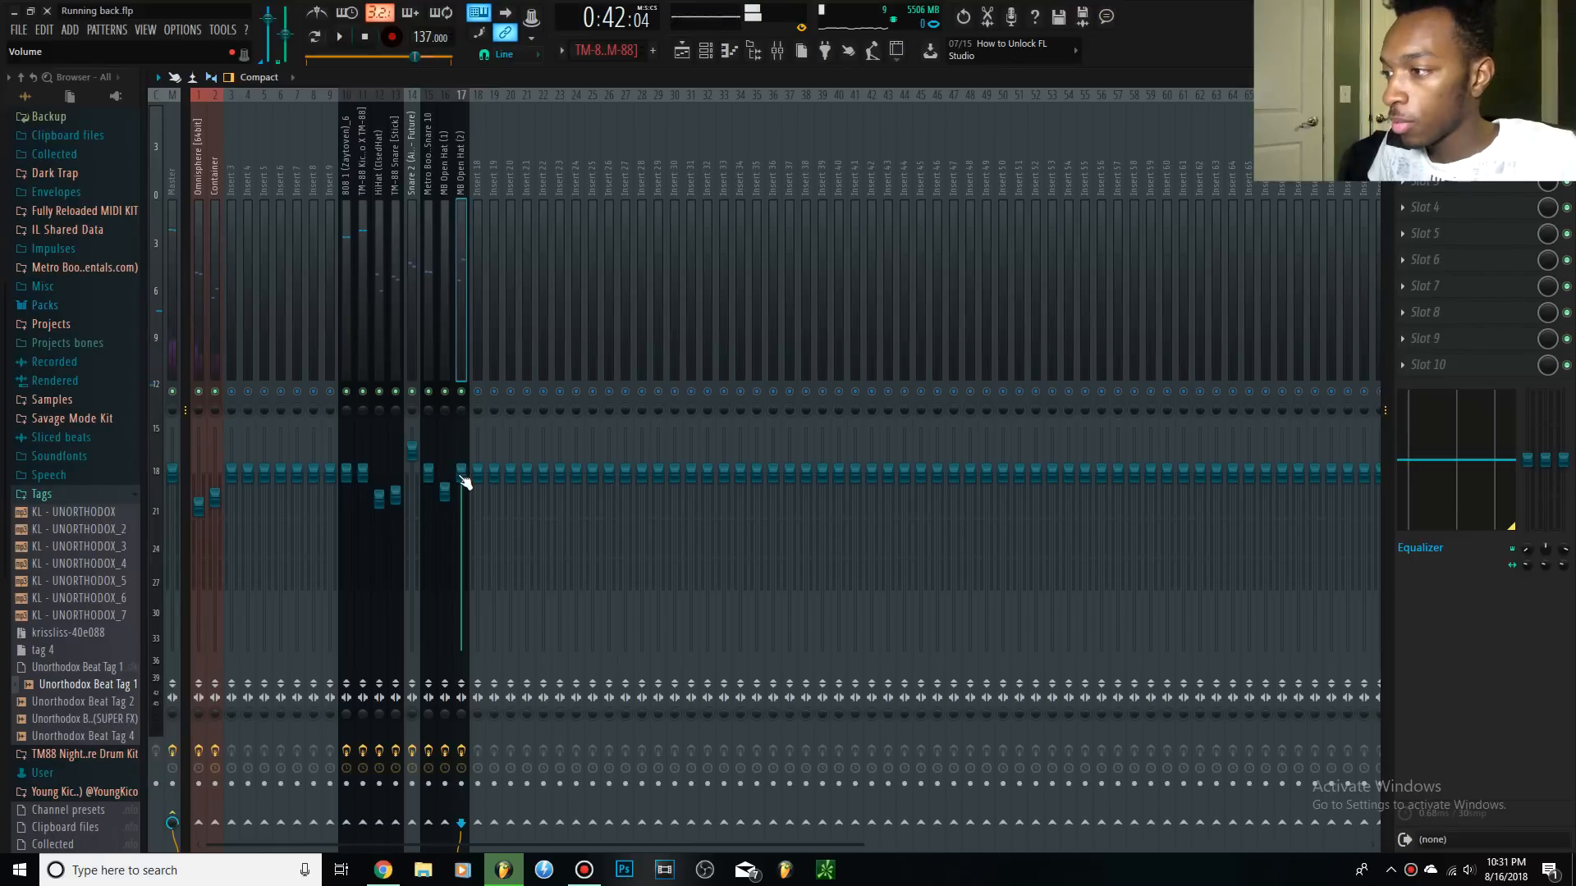
key(space)
scroll(457, 474, down, 3)
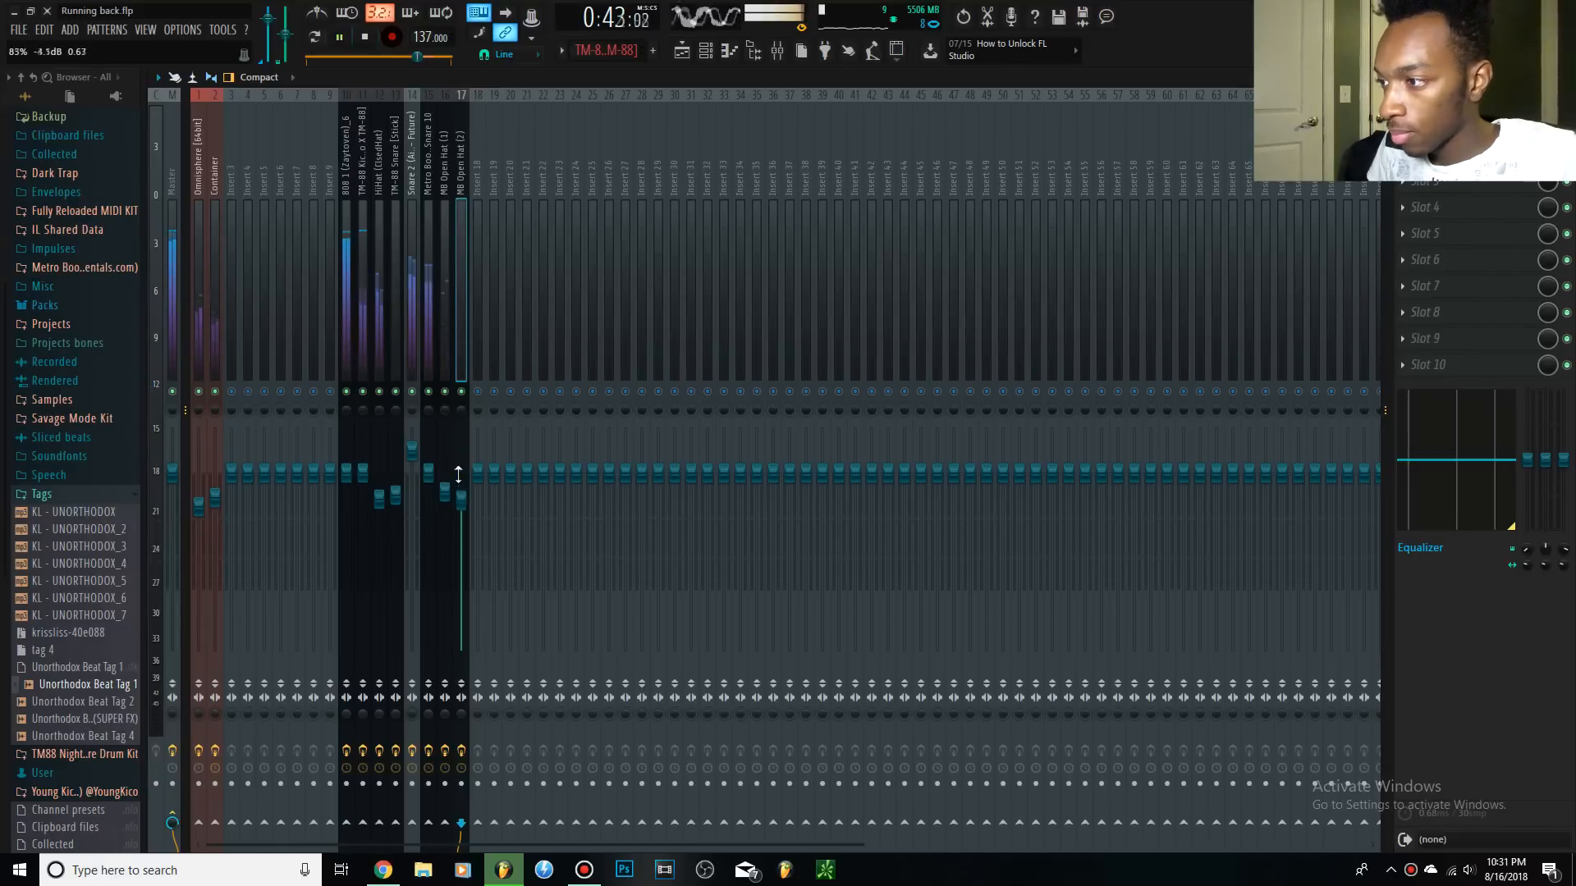
scroll(459, 474, down, 1)
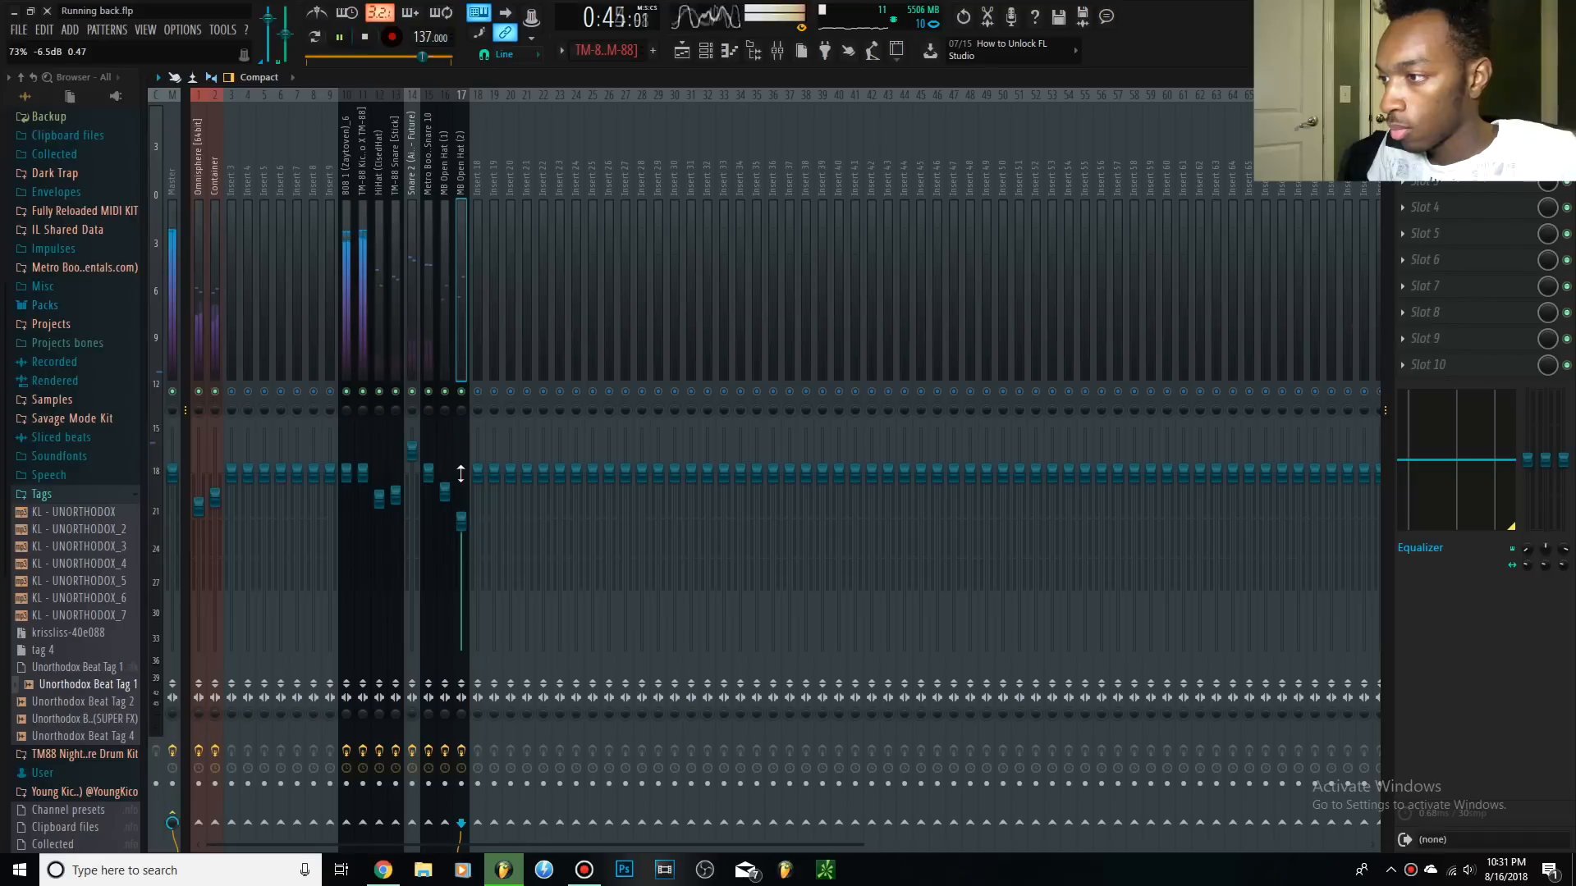
scroll(460, 474, down, 2)
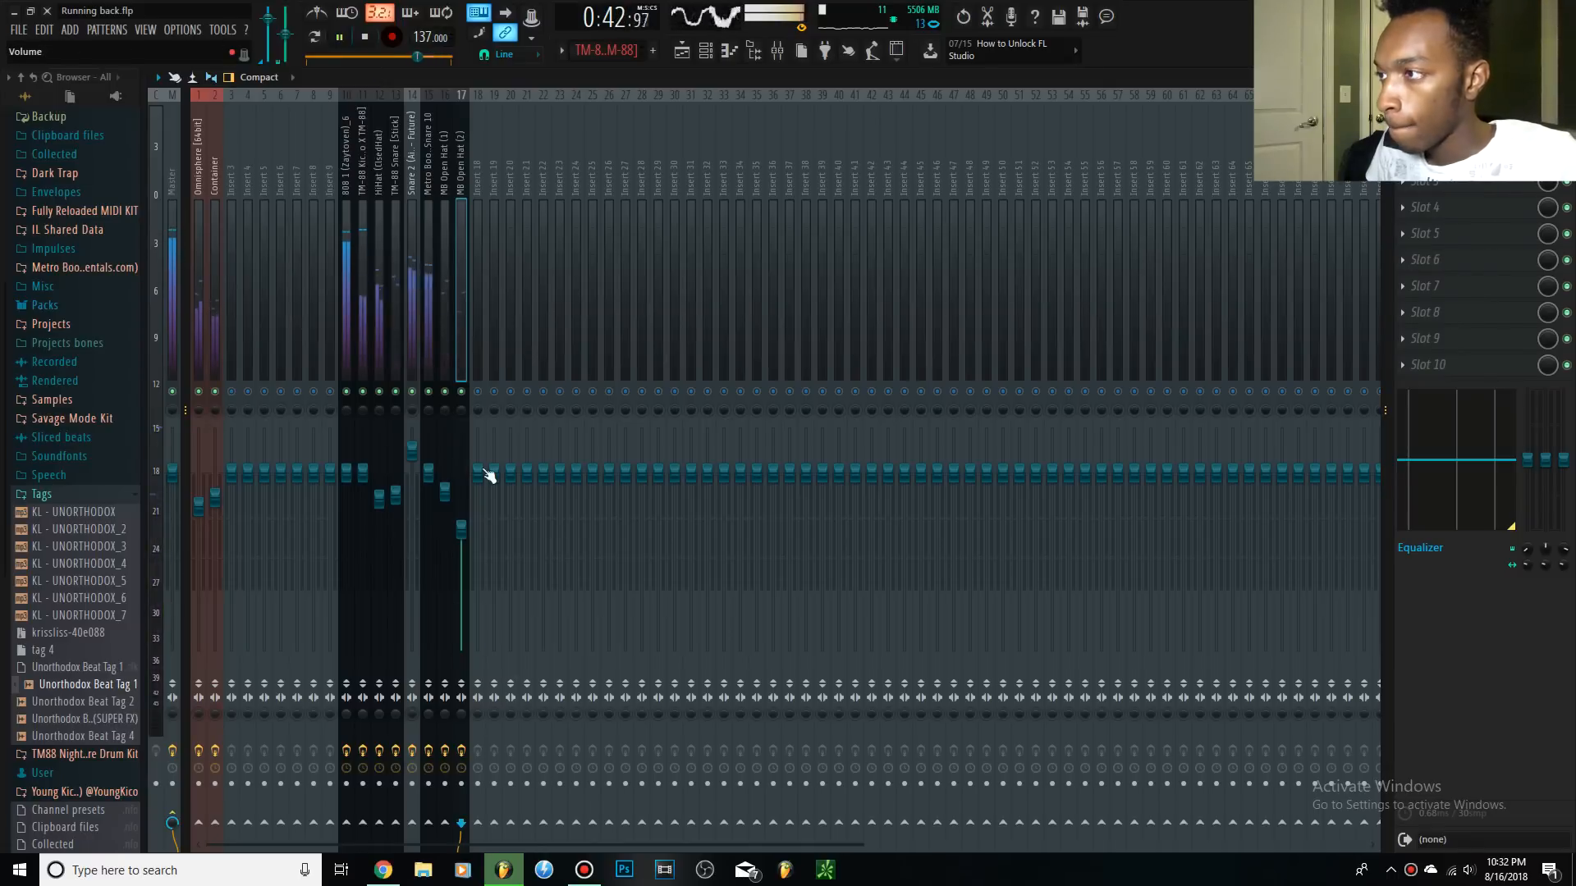
click(365, 37)
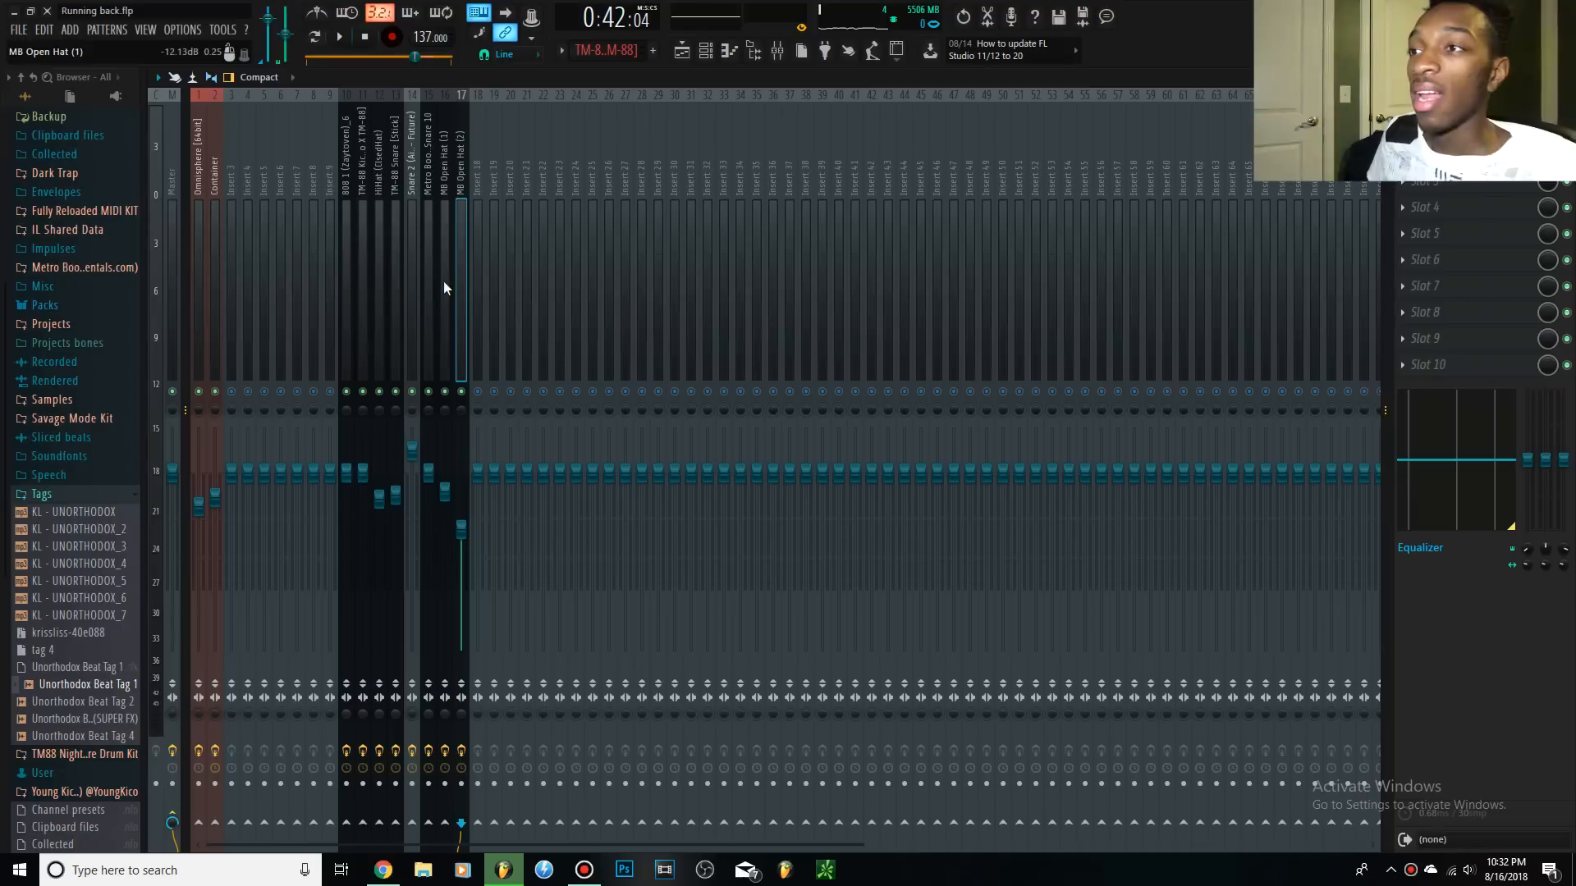
Save the project and load Maximus into the Master track's second effect slot.
click(178, 233)
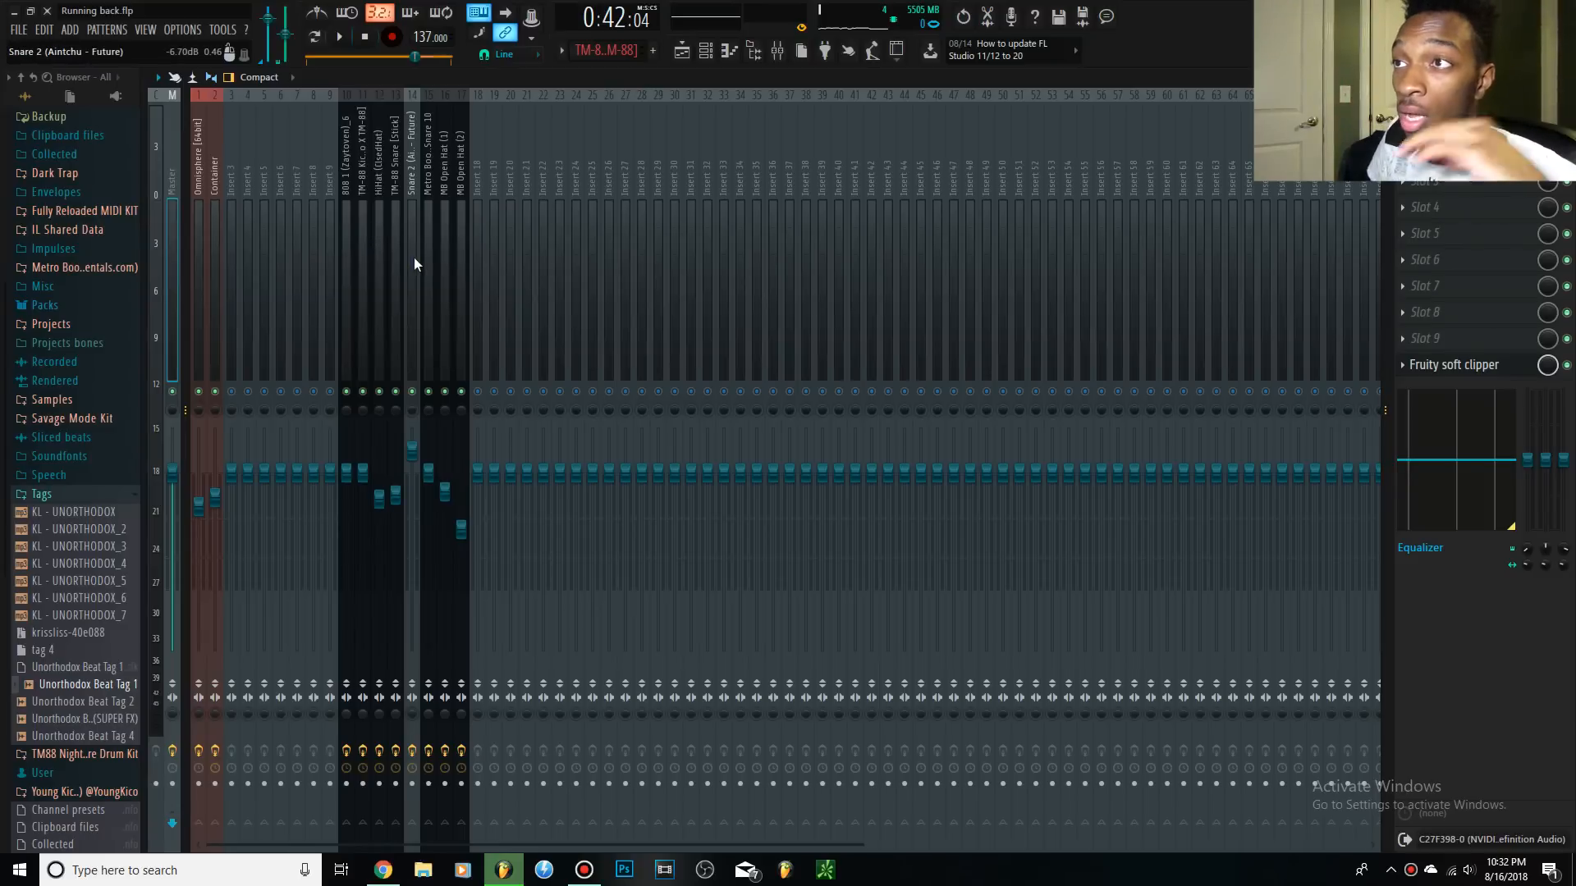
key(ctrl+s)
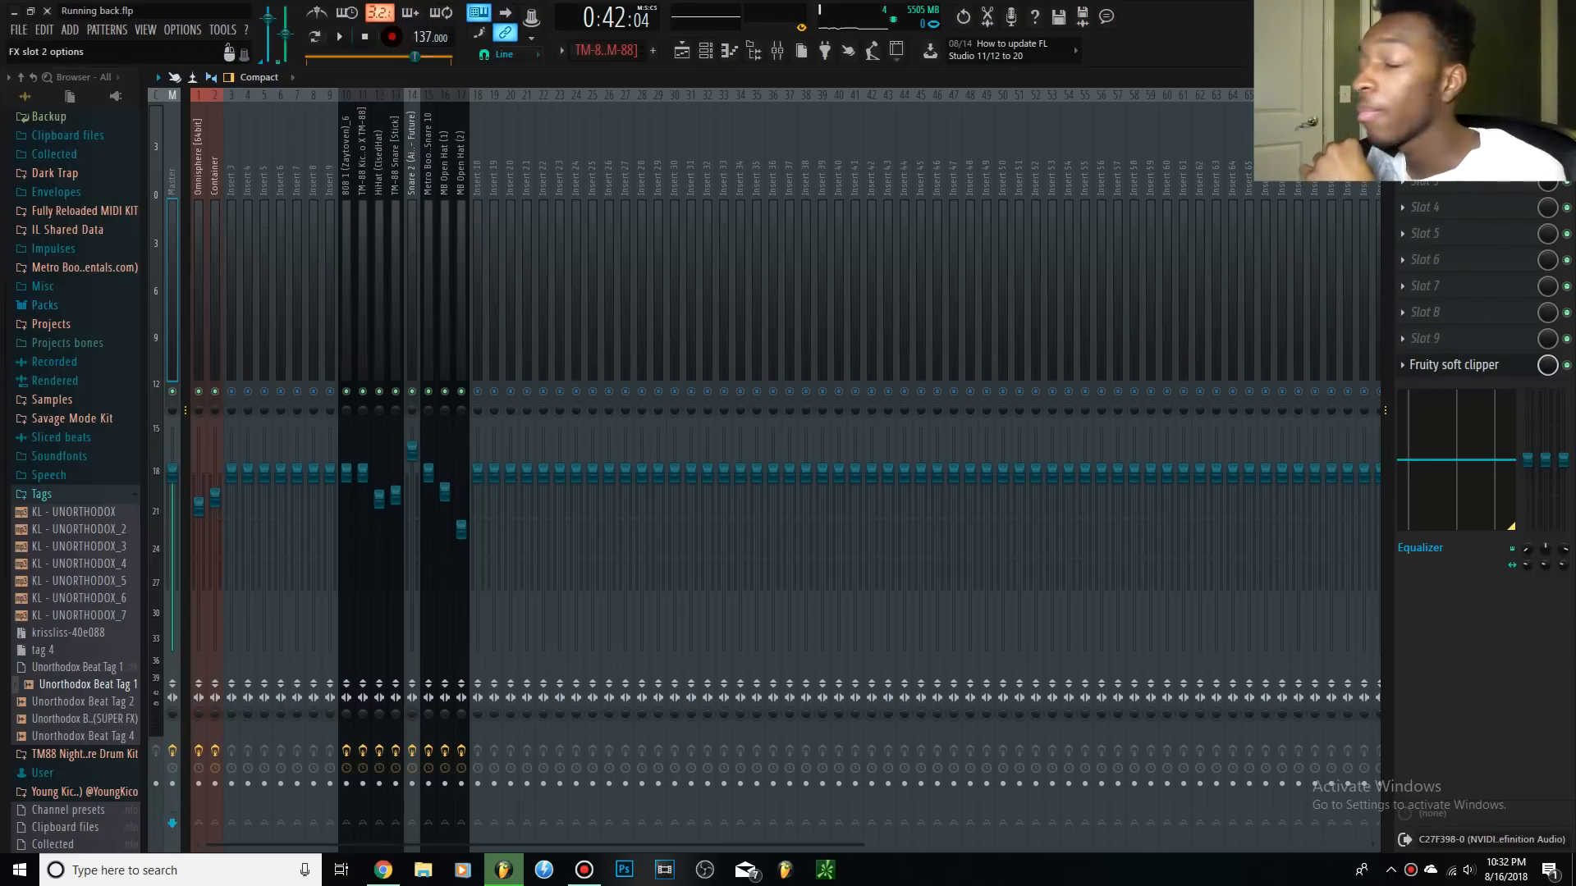
click(1403, 155)
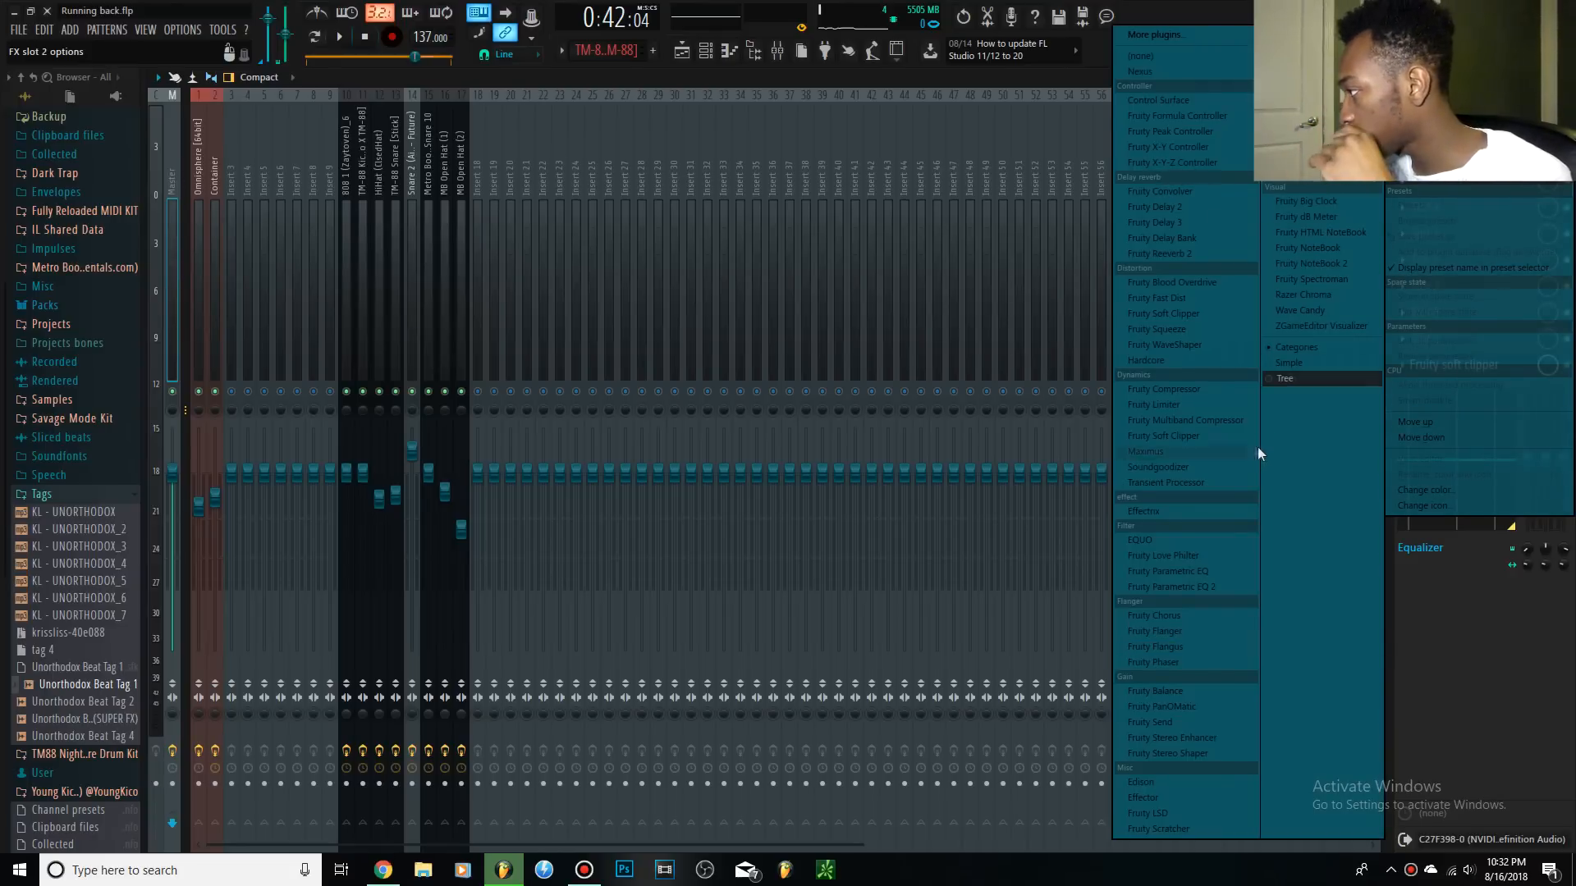
click(1159, 447)
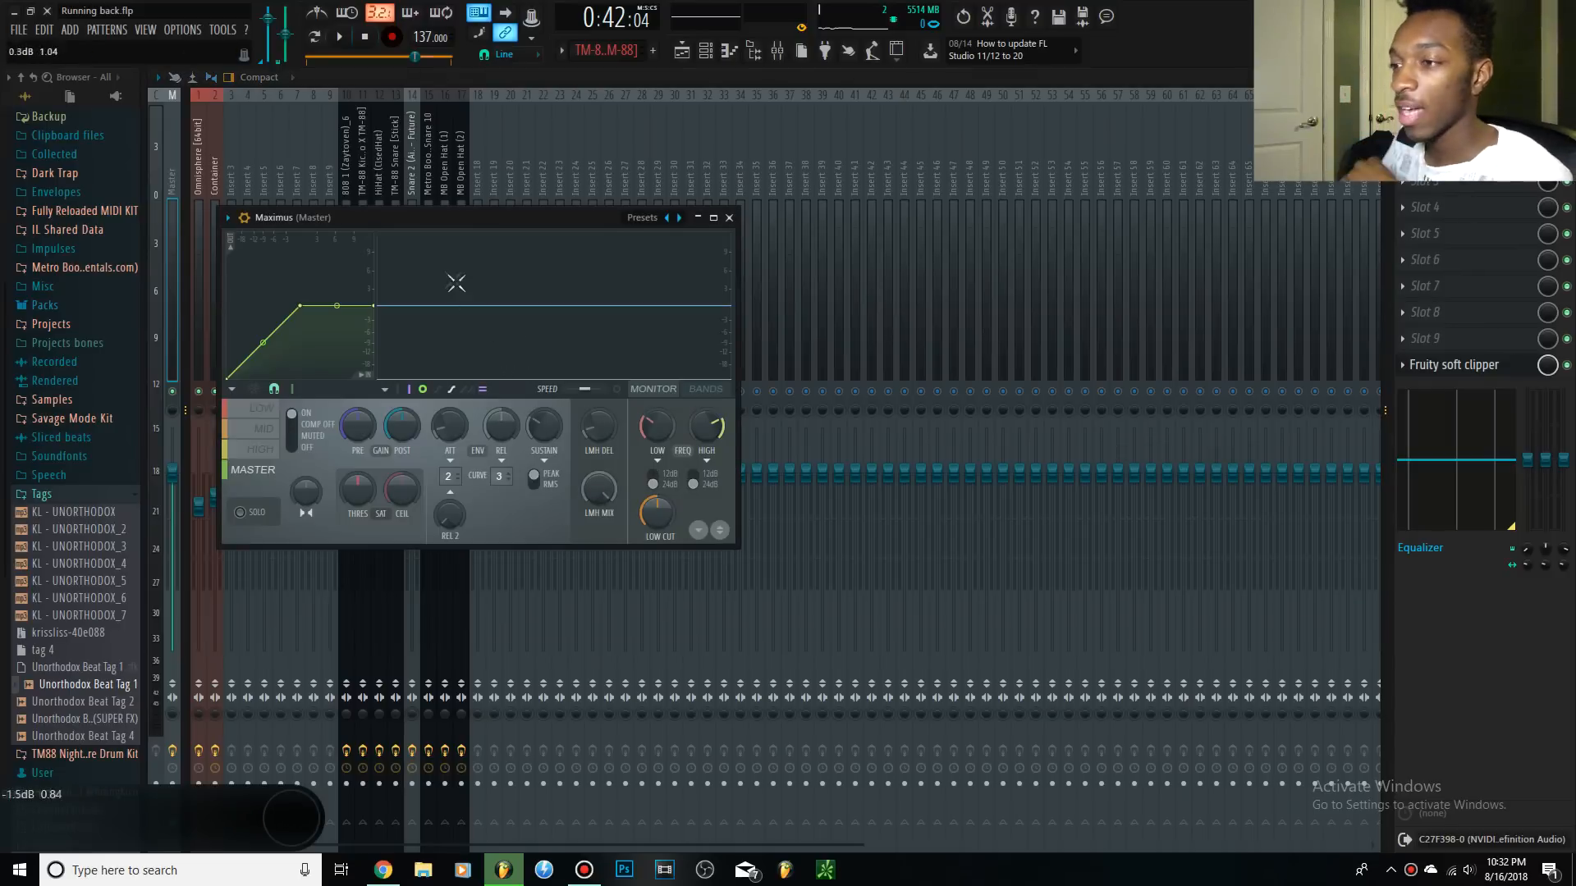
Switch Maximus to its LOW band, reposition the plugin window and audition the beat through it.
click(261, 408)
drag(386, 219, 534, 201)
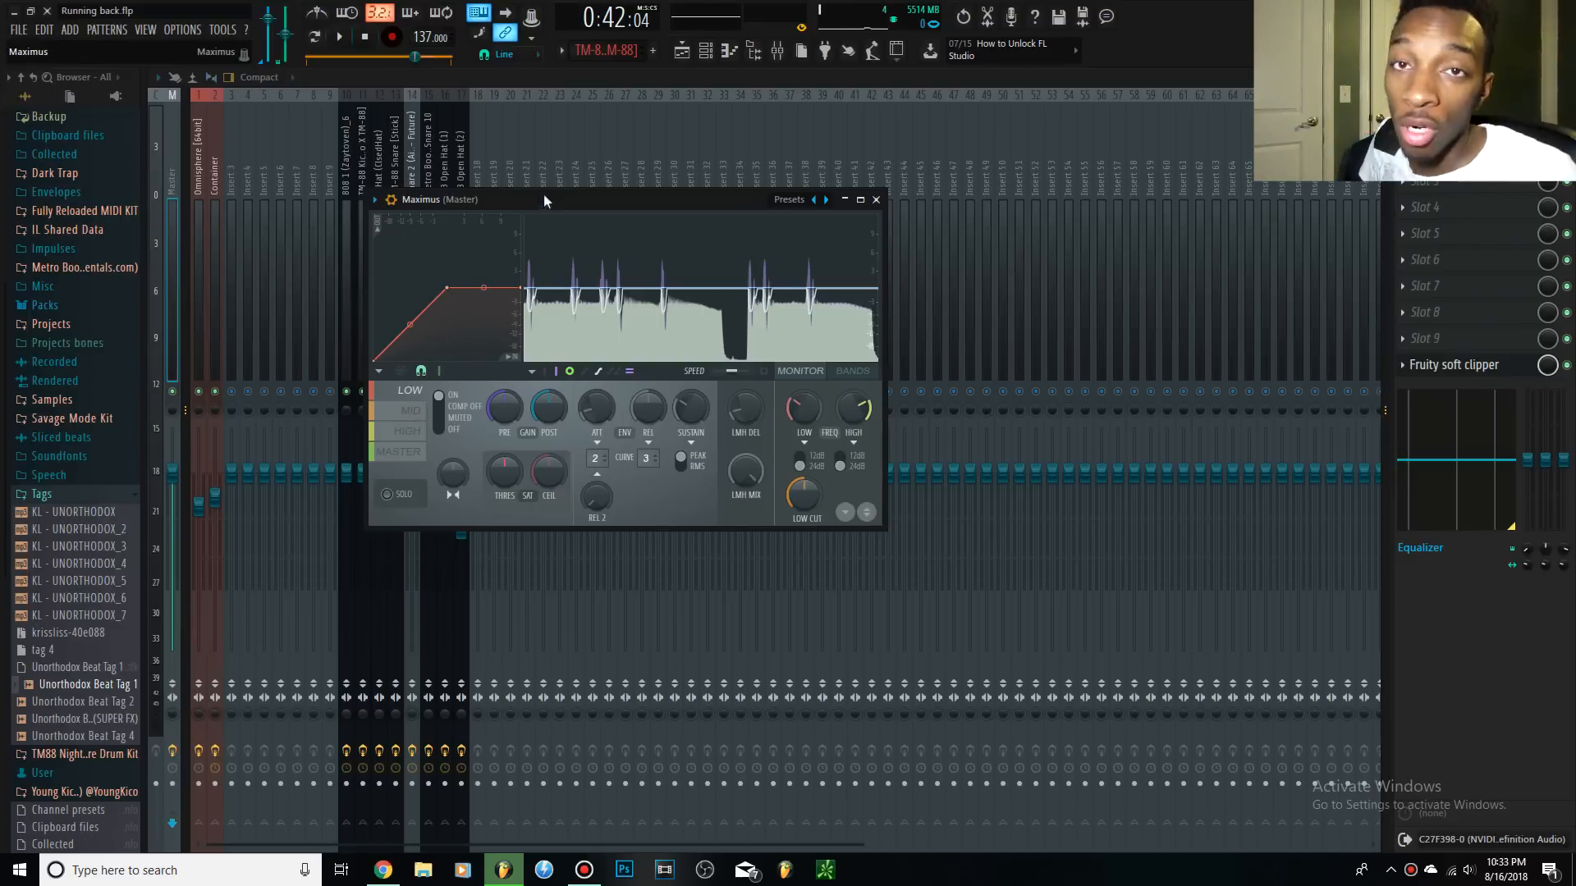
key(space)
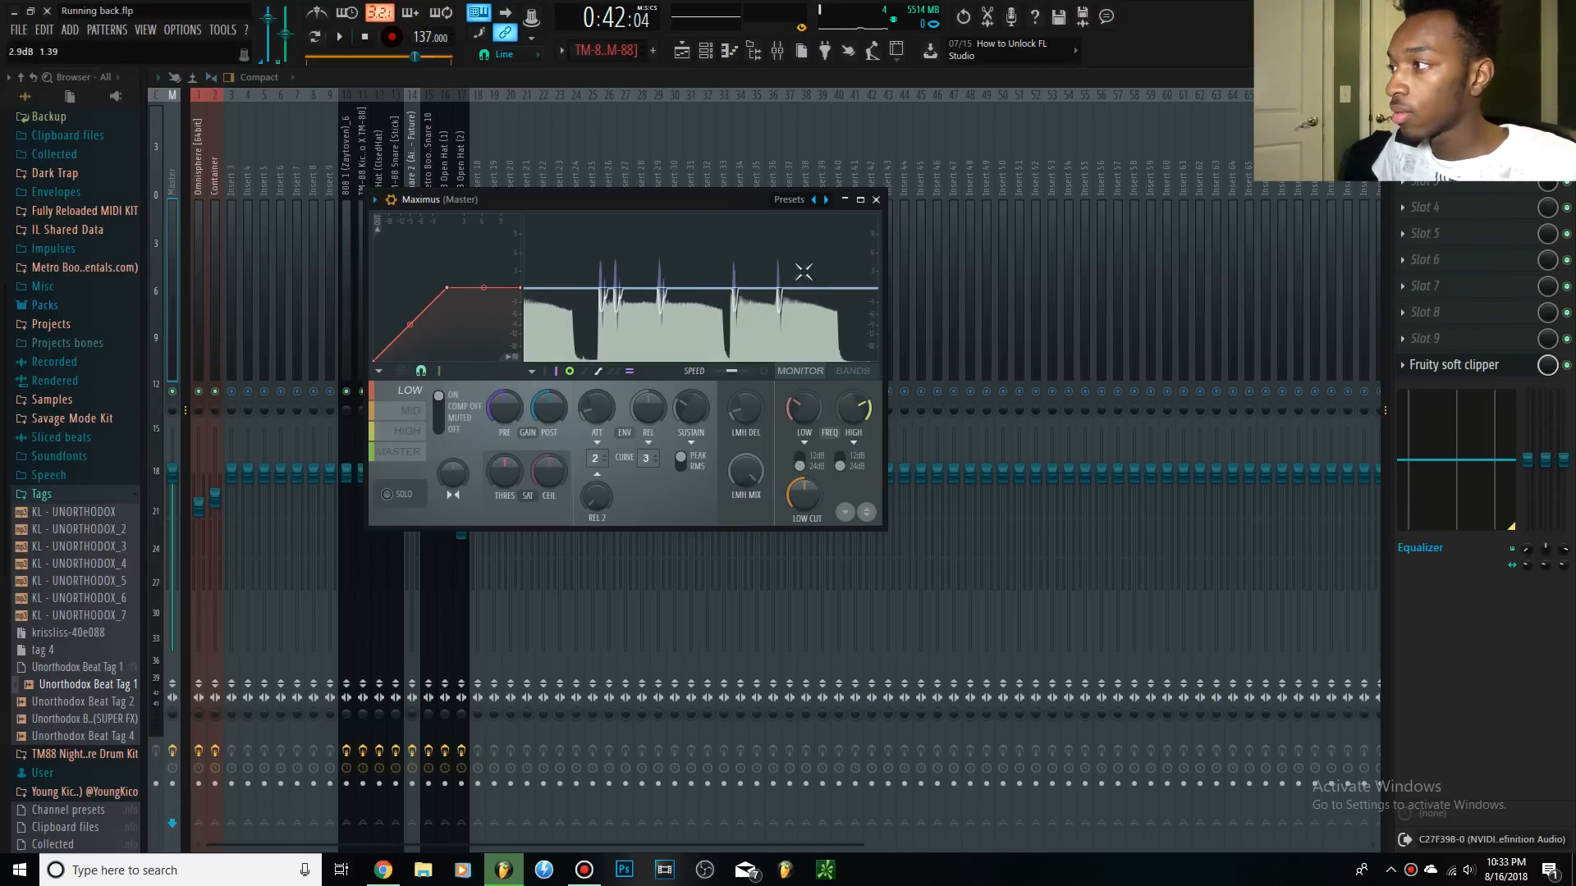
key(space)
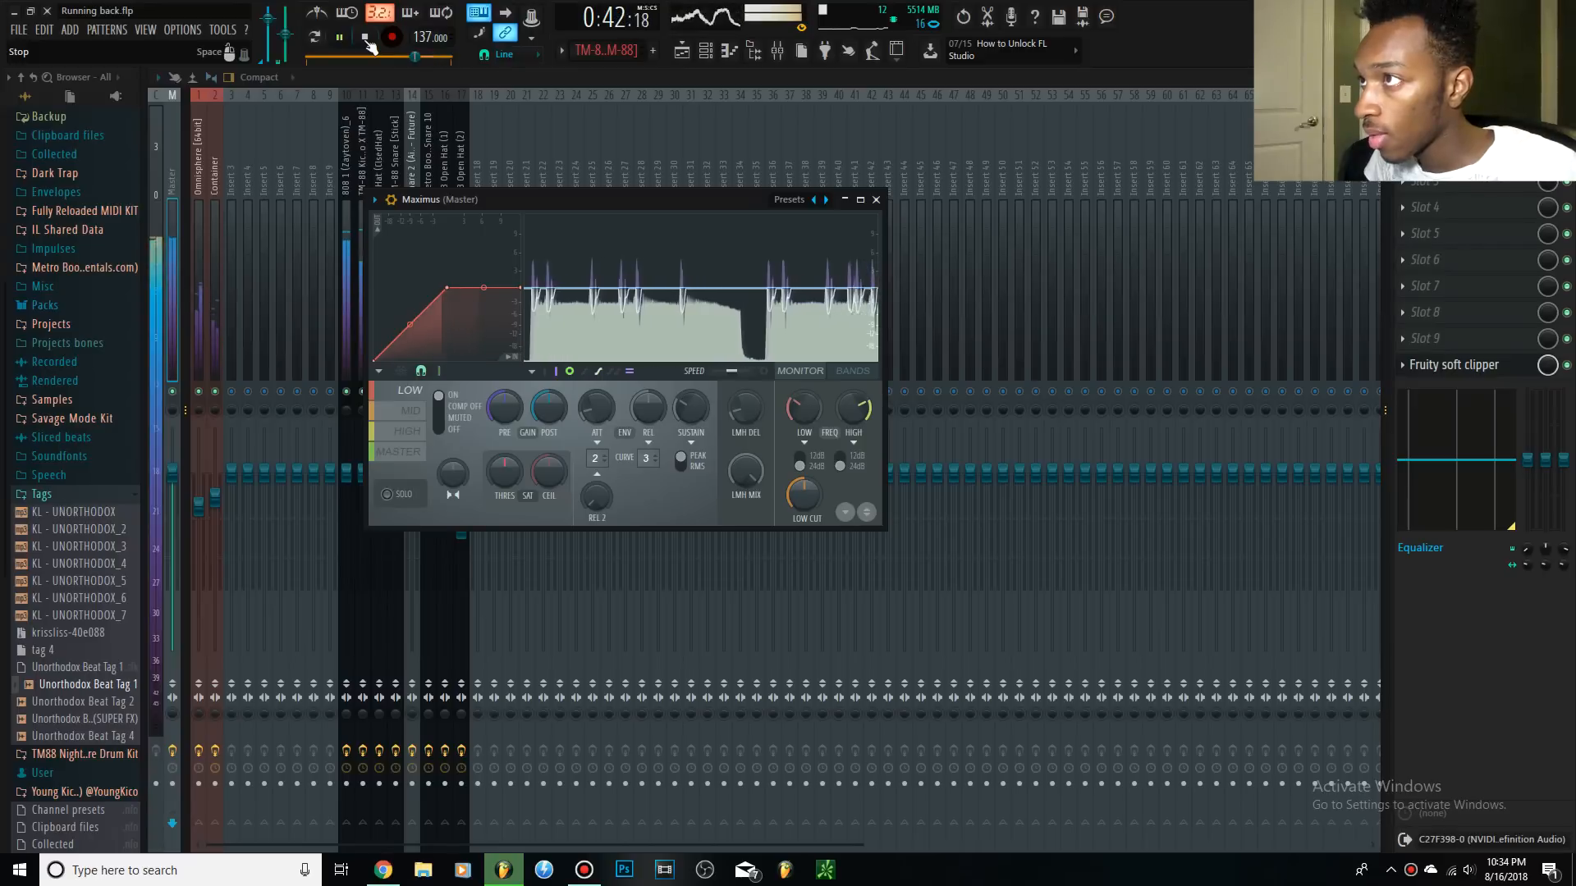
click(367, 45)
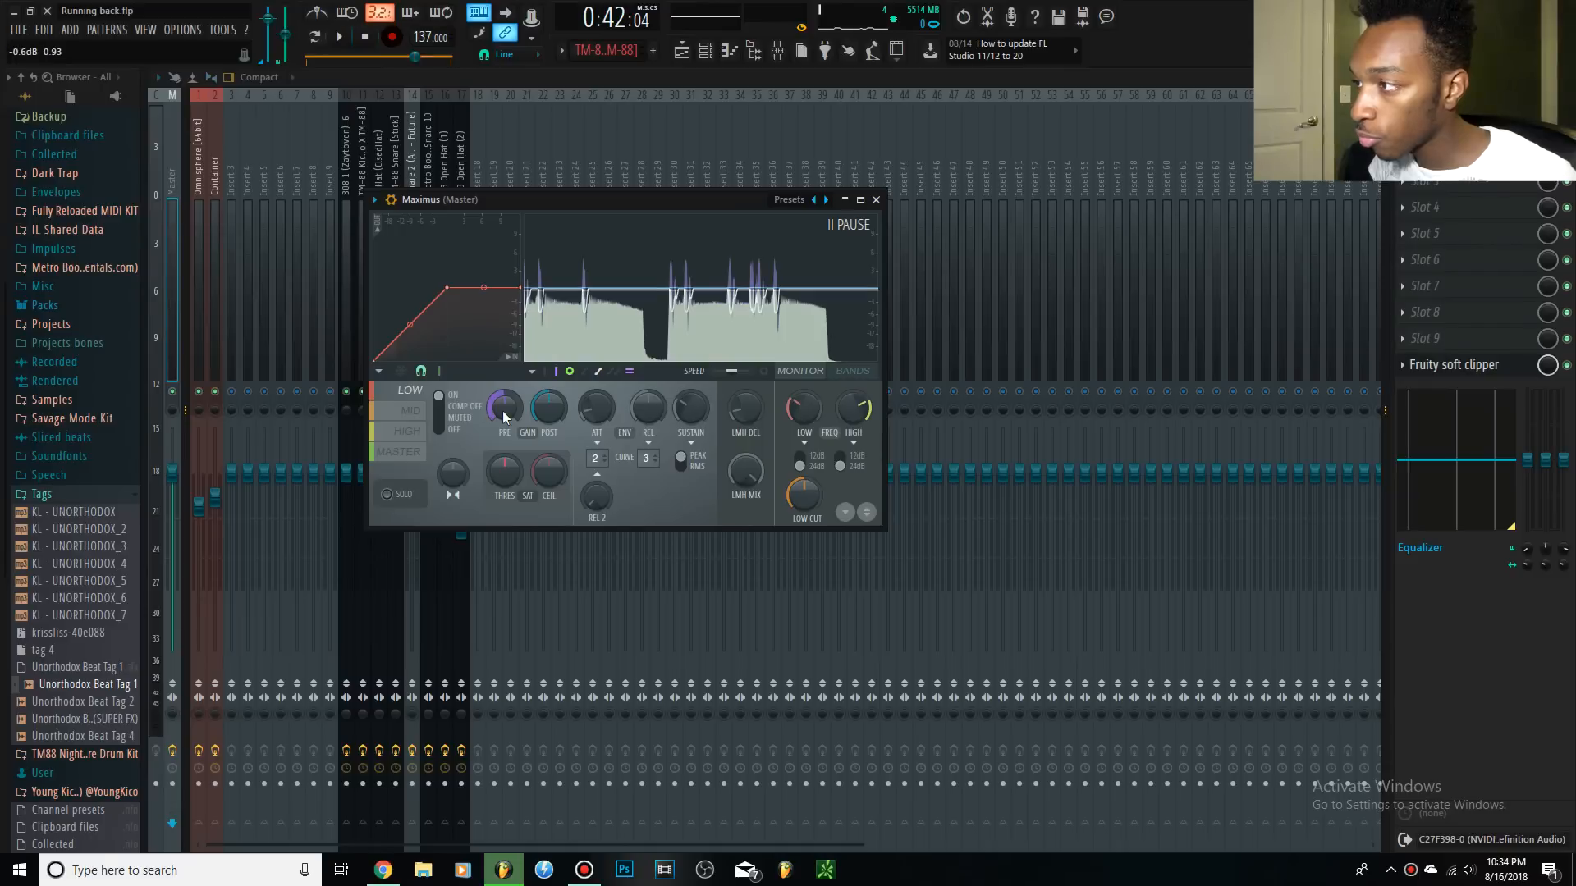
Adjust the pre gain of the Maximus LOW band downward by a few decibels while the beat plays.
key(space)
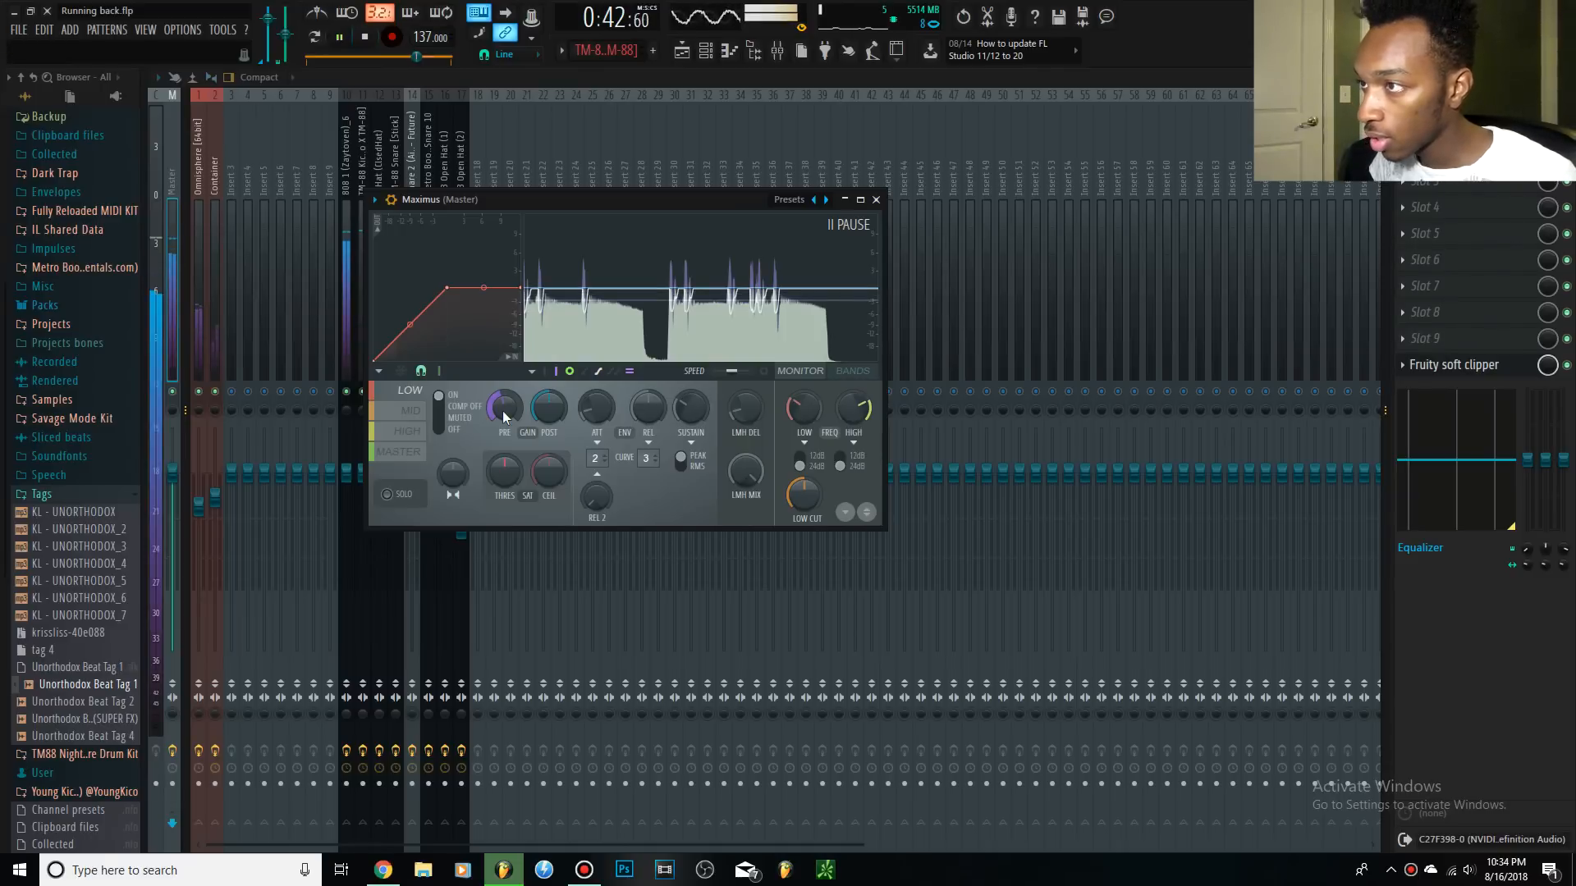
drag(502, 411, 502, 404)
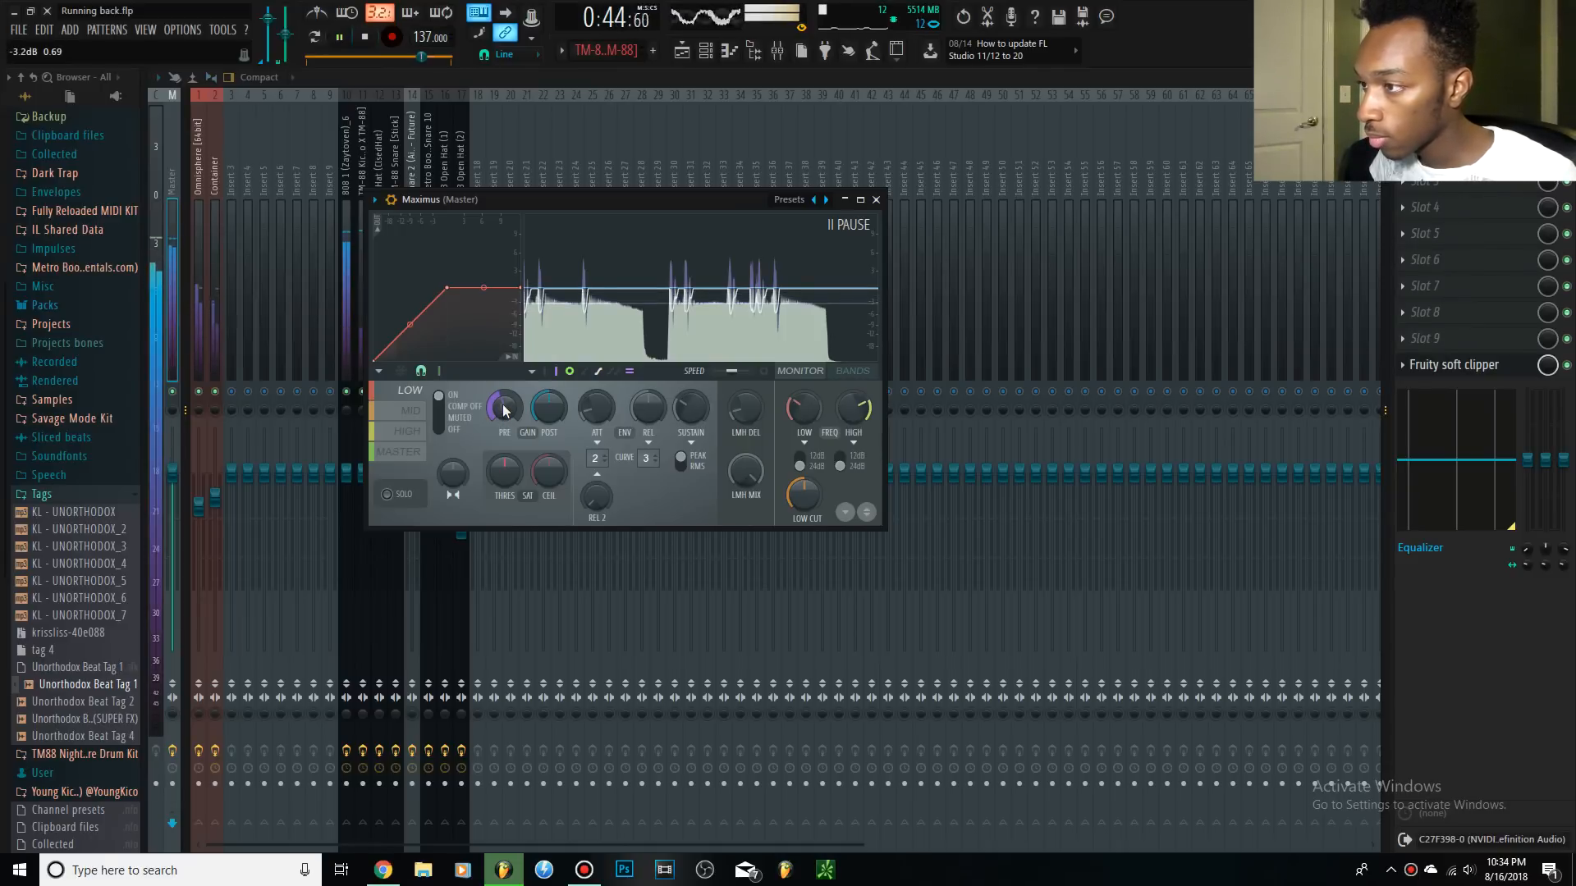
click(717, 295)
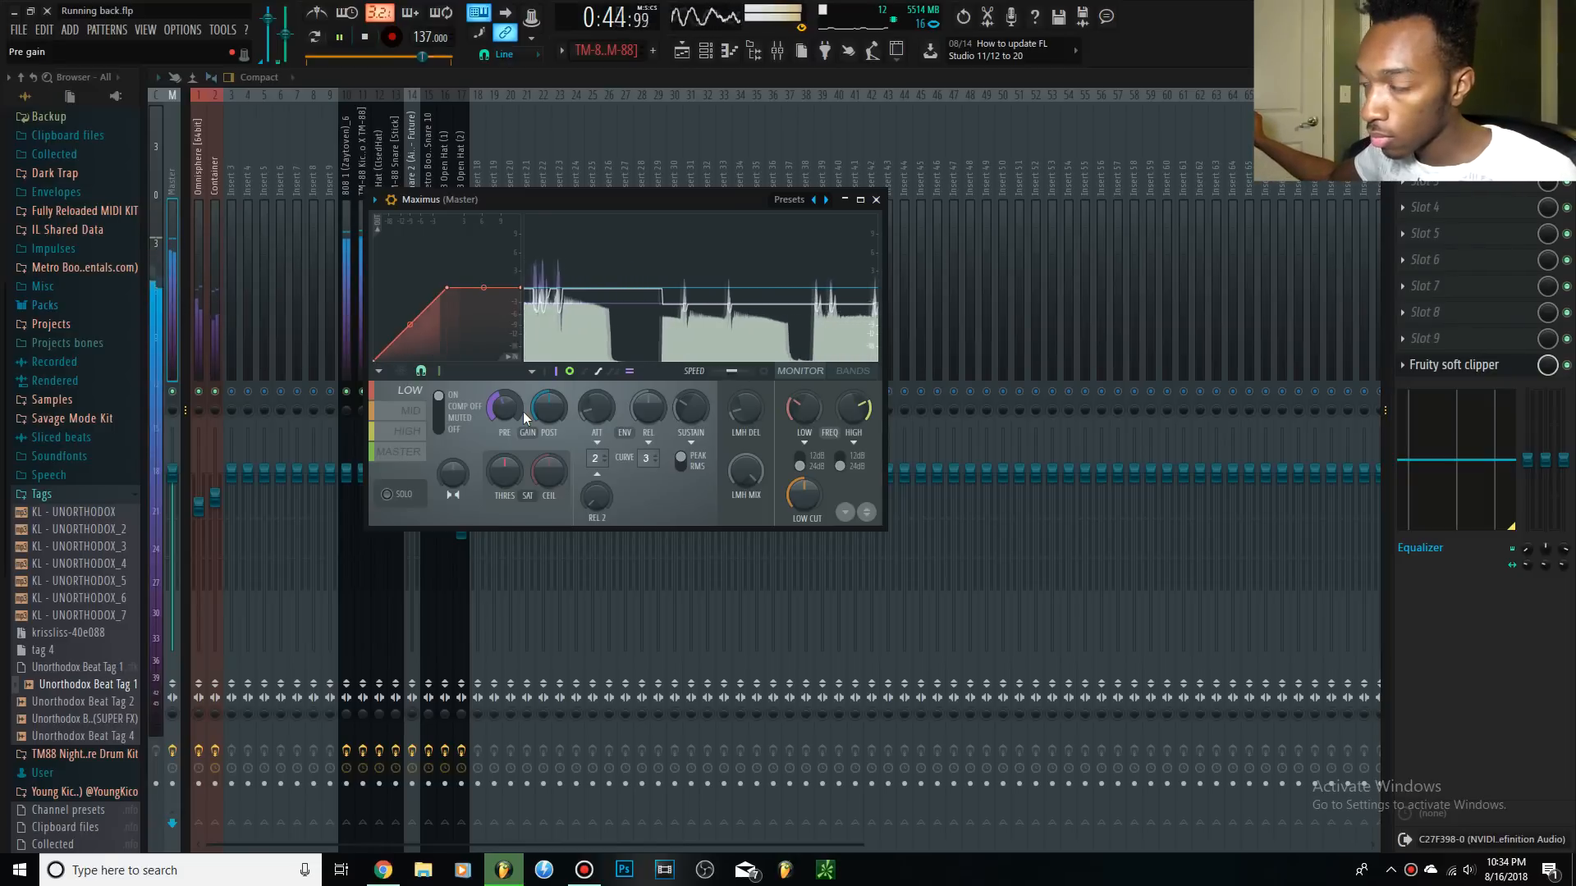
scroll(513, 410, up, 5)
scroll(514, 403, down, 3)
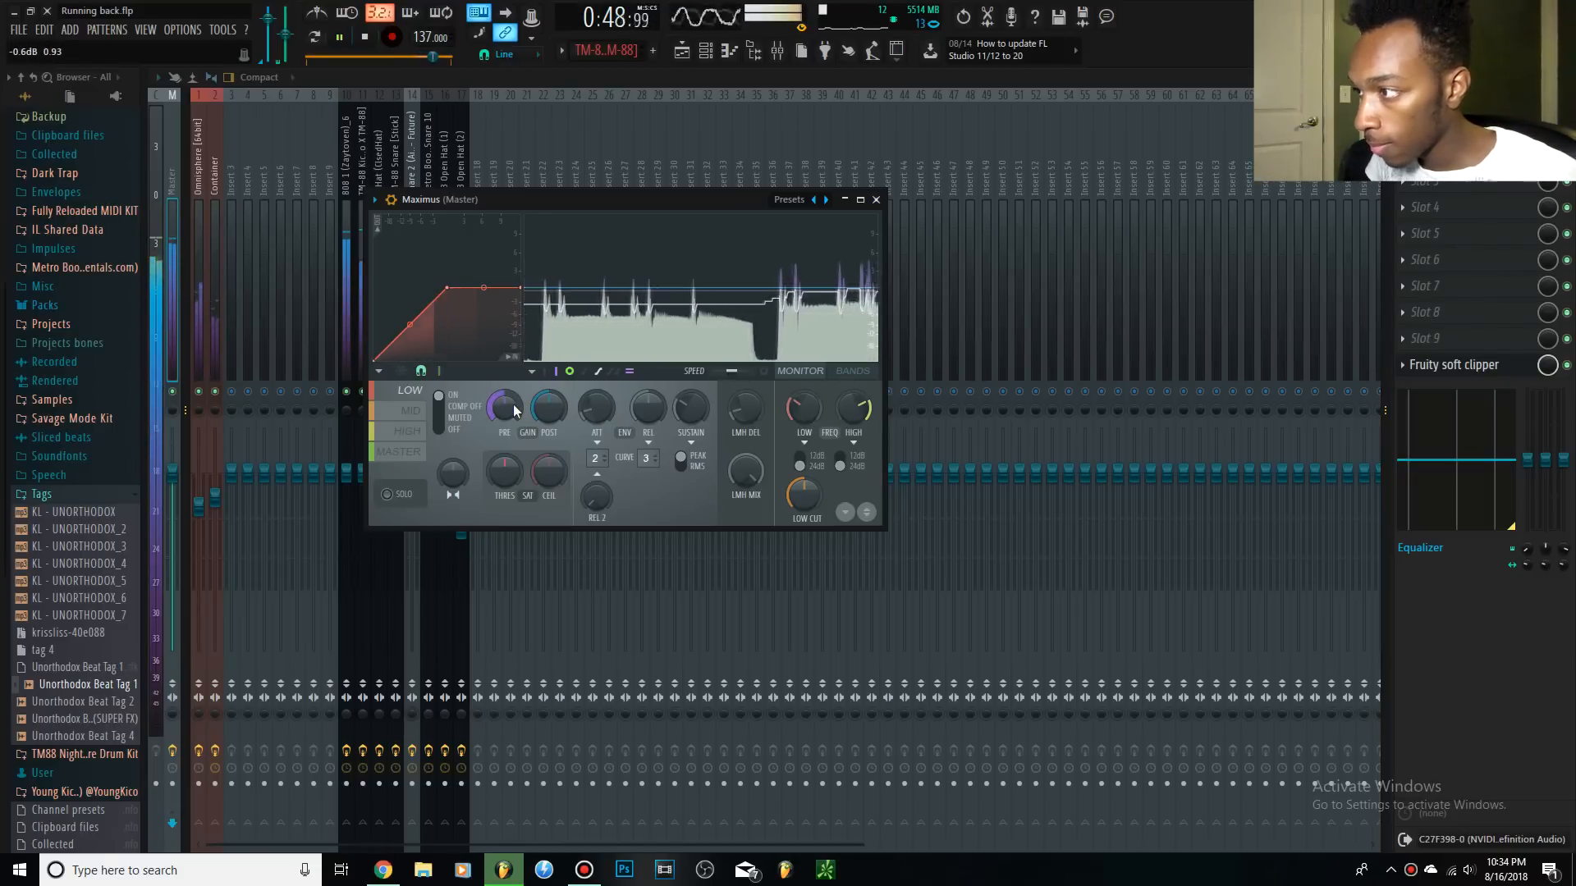
scroll(514, 403, down, 1)
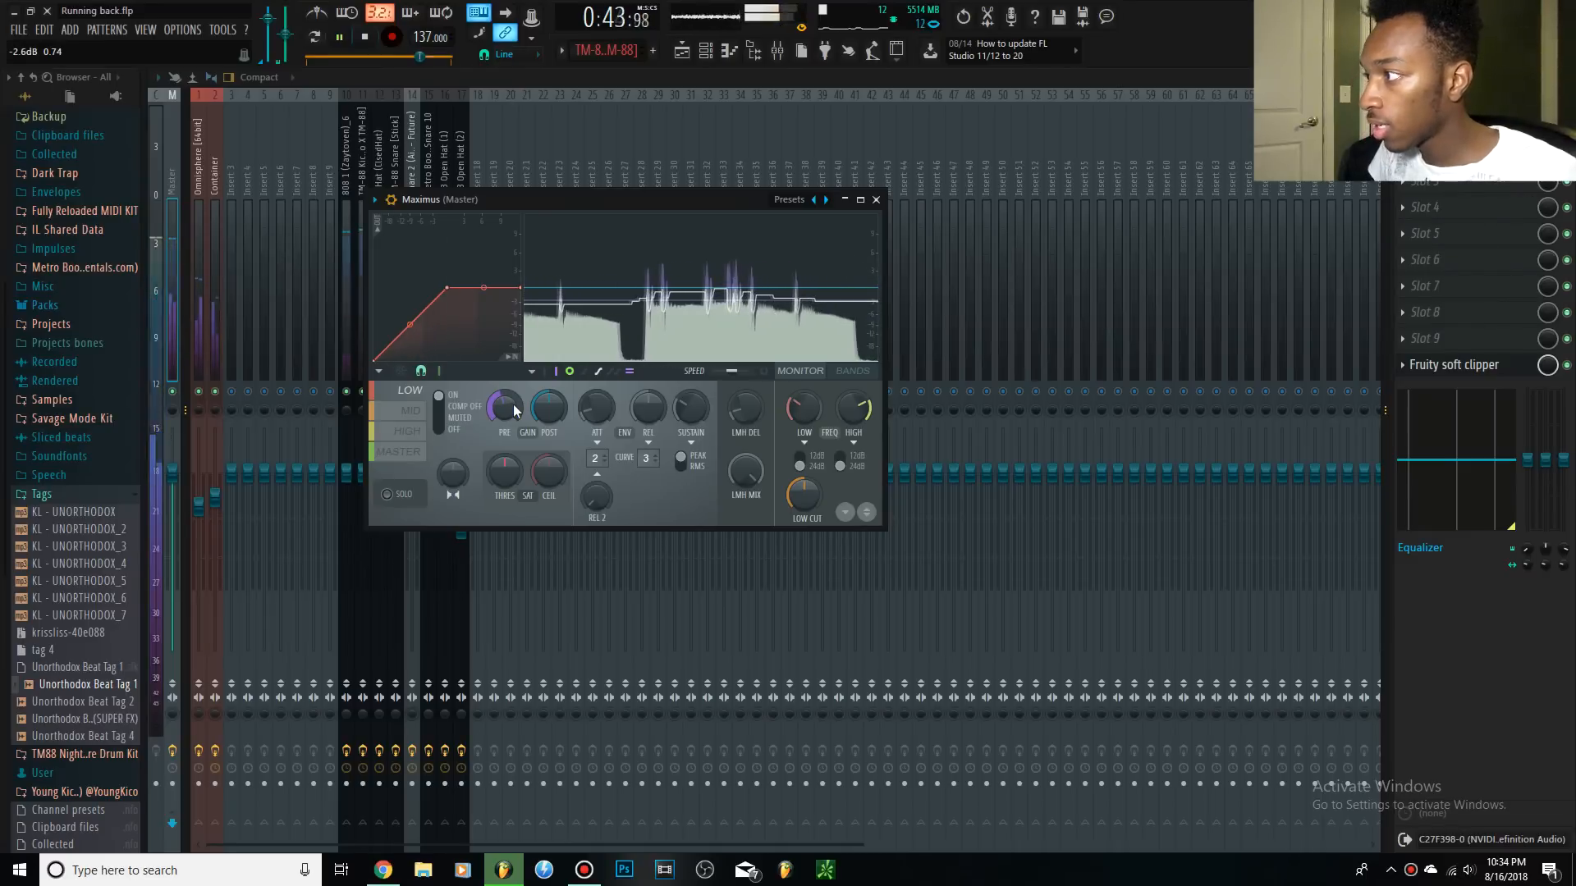
scroll(507, 405, down, 1)
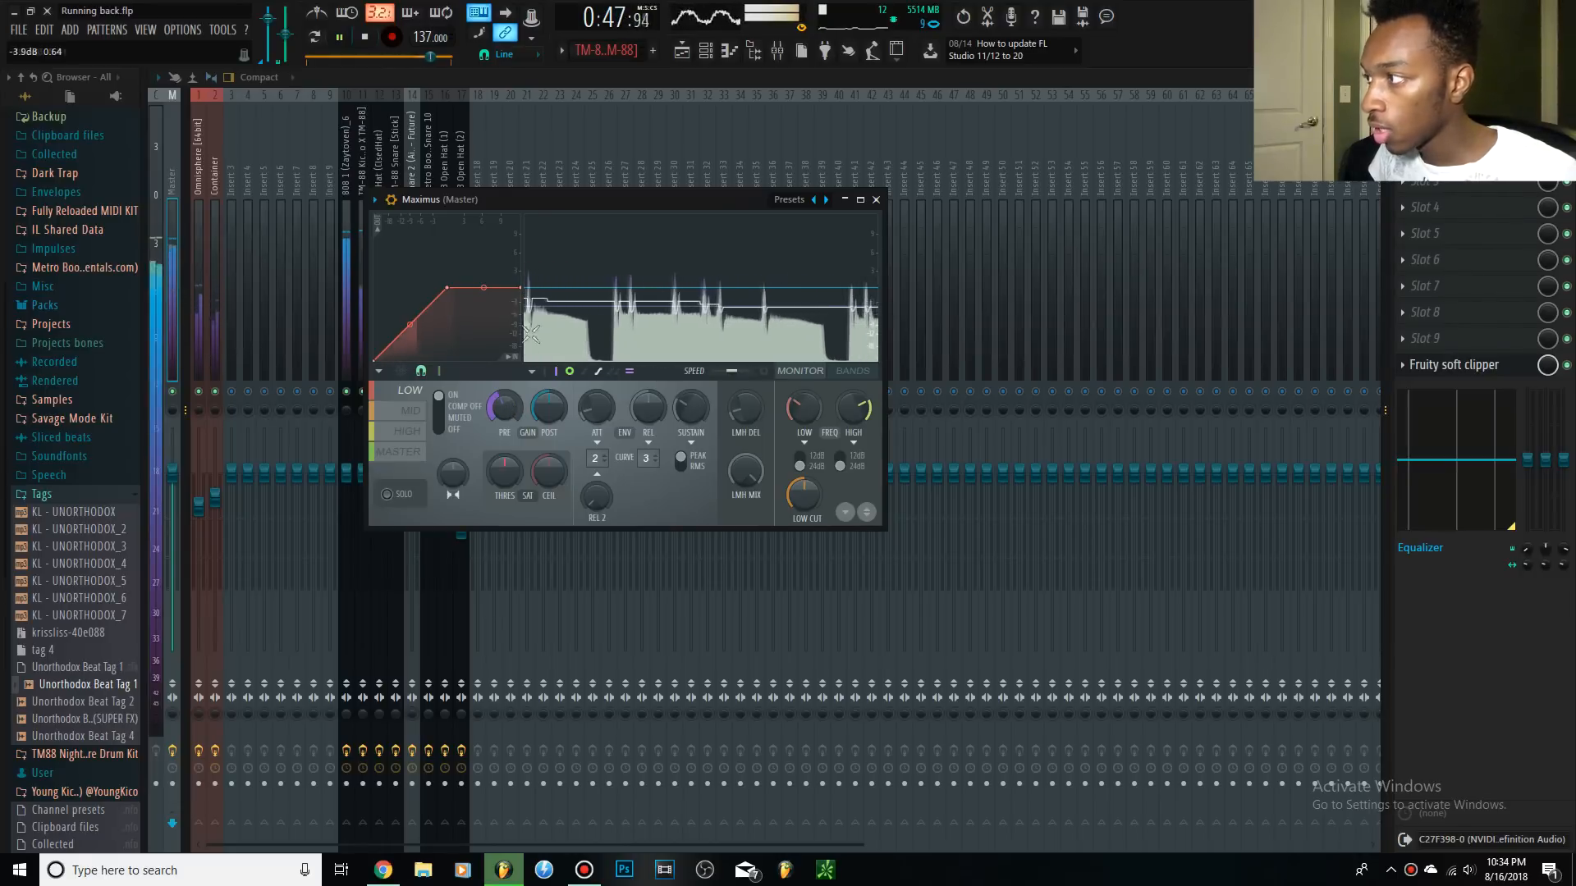
click(365, 37)
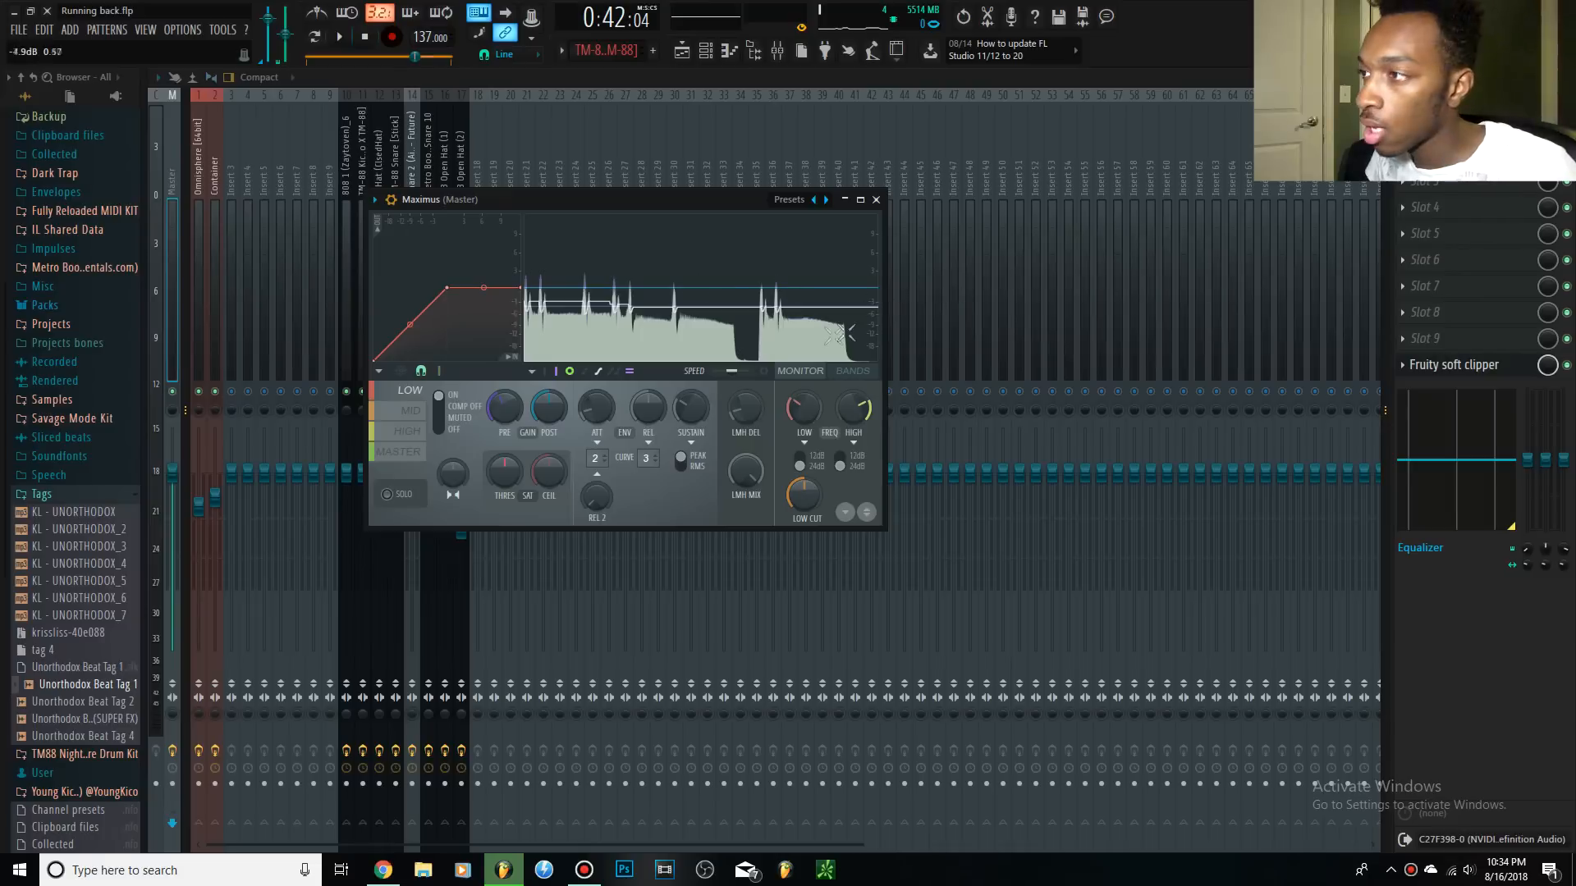
Switch Maximus to its MID band, audition the beat and set the band's stereo separation to 100% merged.
click(413, 411)
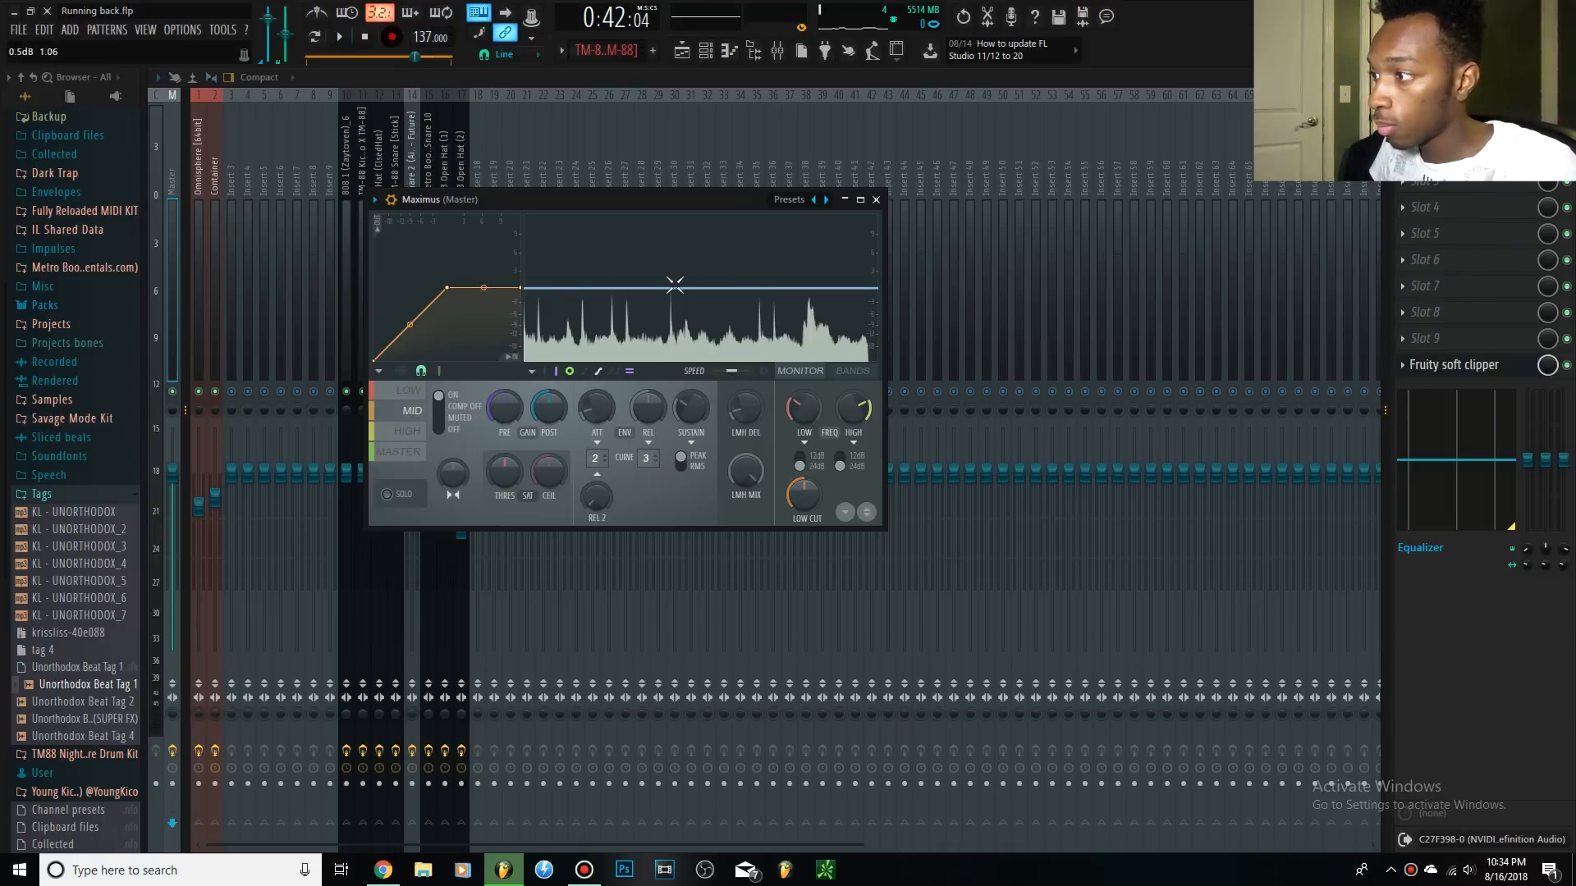
key(space)
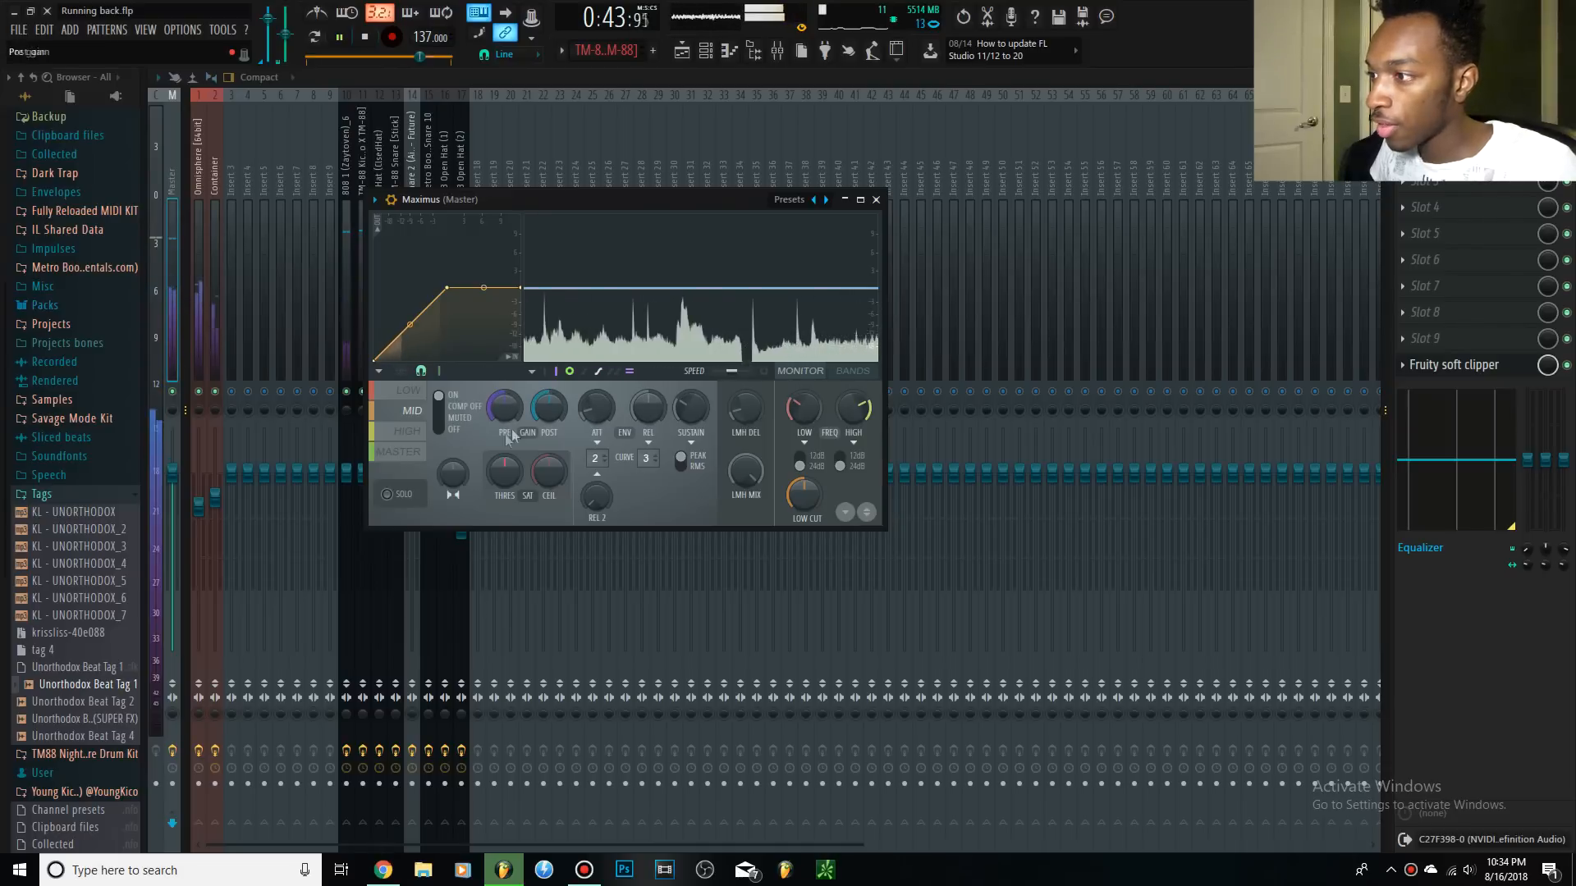
key(space)
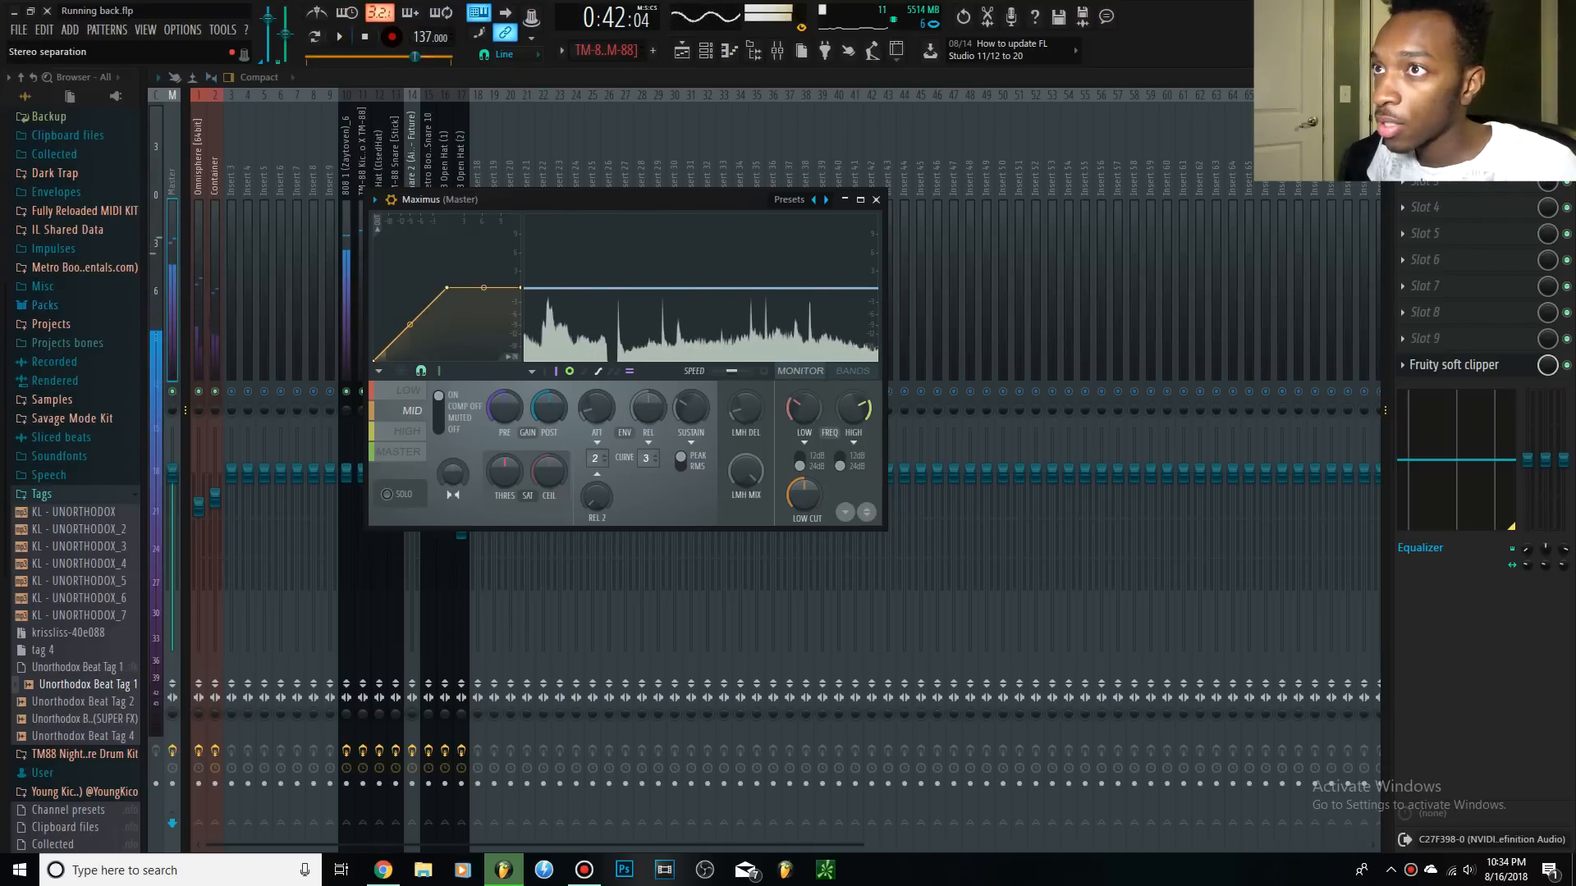
drag(453, 474, 453, 453)
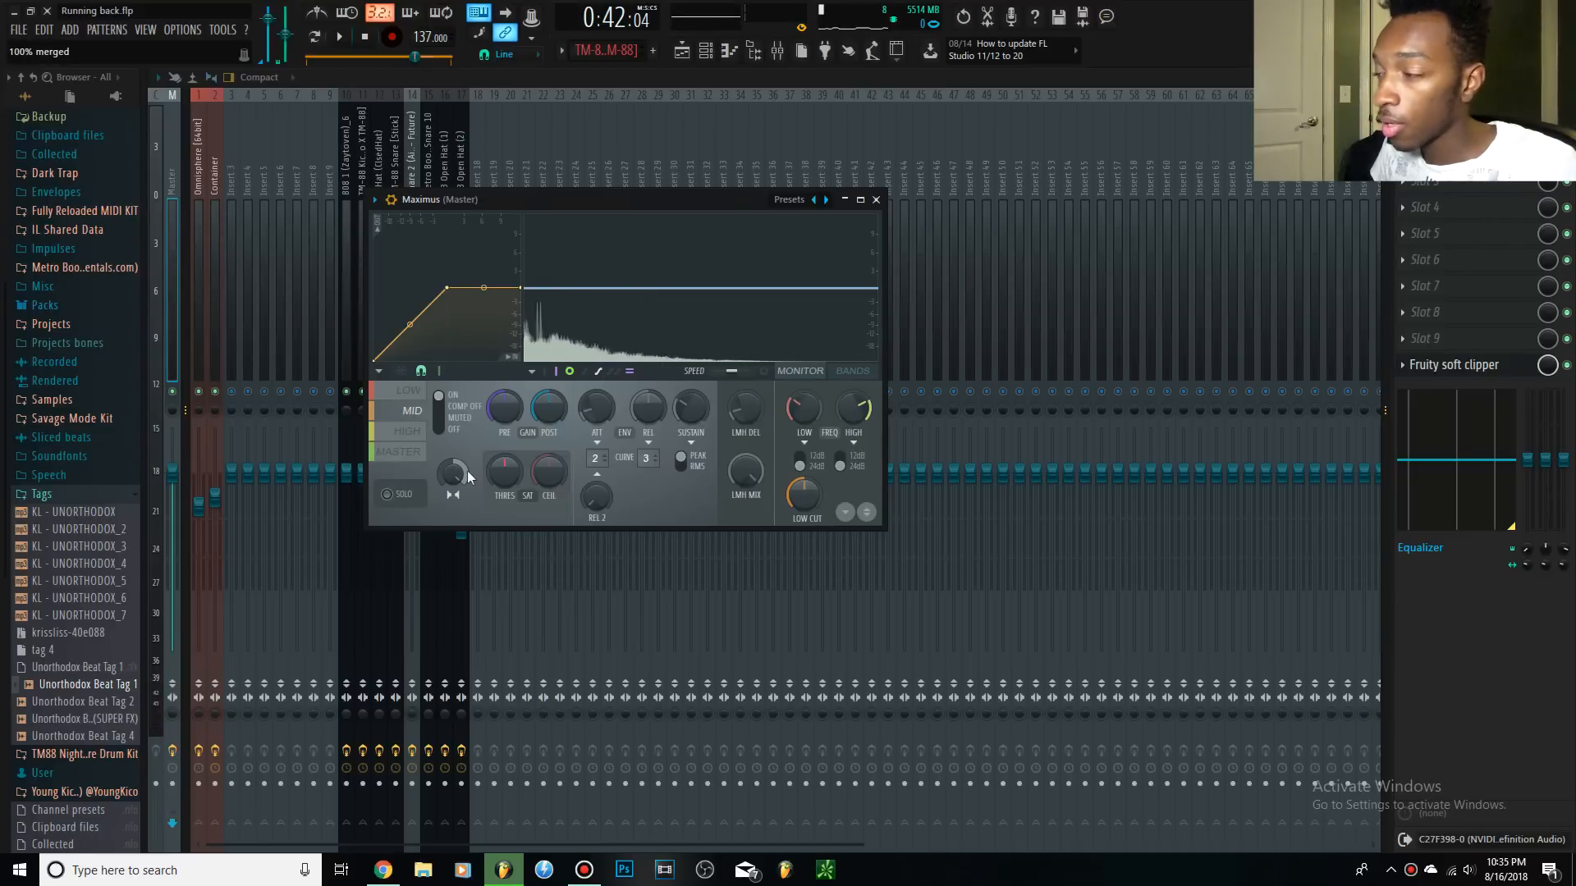
Play the beat, set the LOW band's stereo separation to 100% merged and return to the MID band.
key(space)
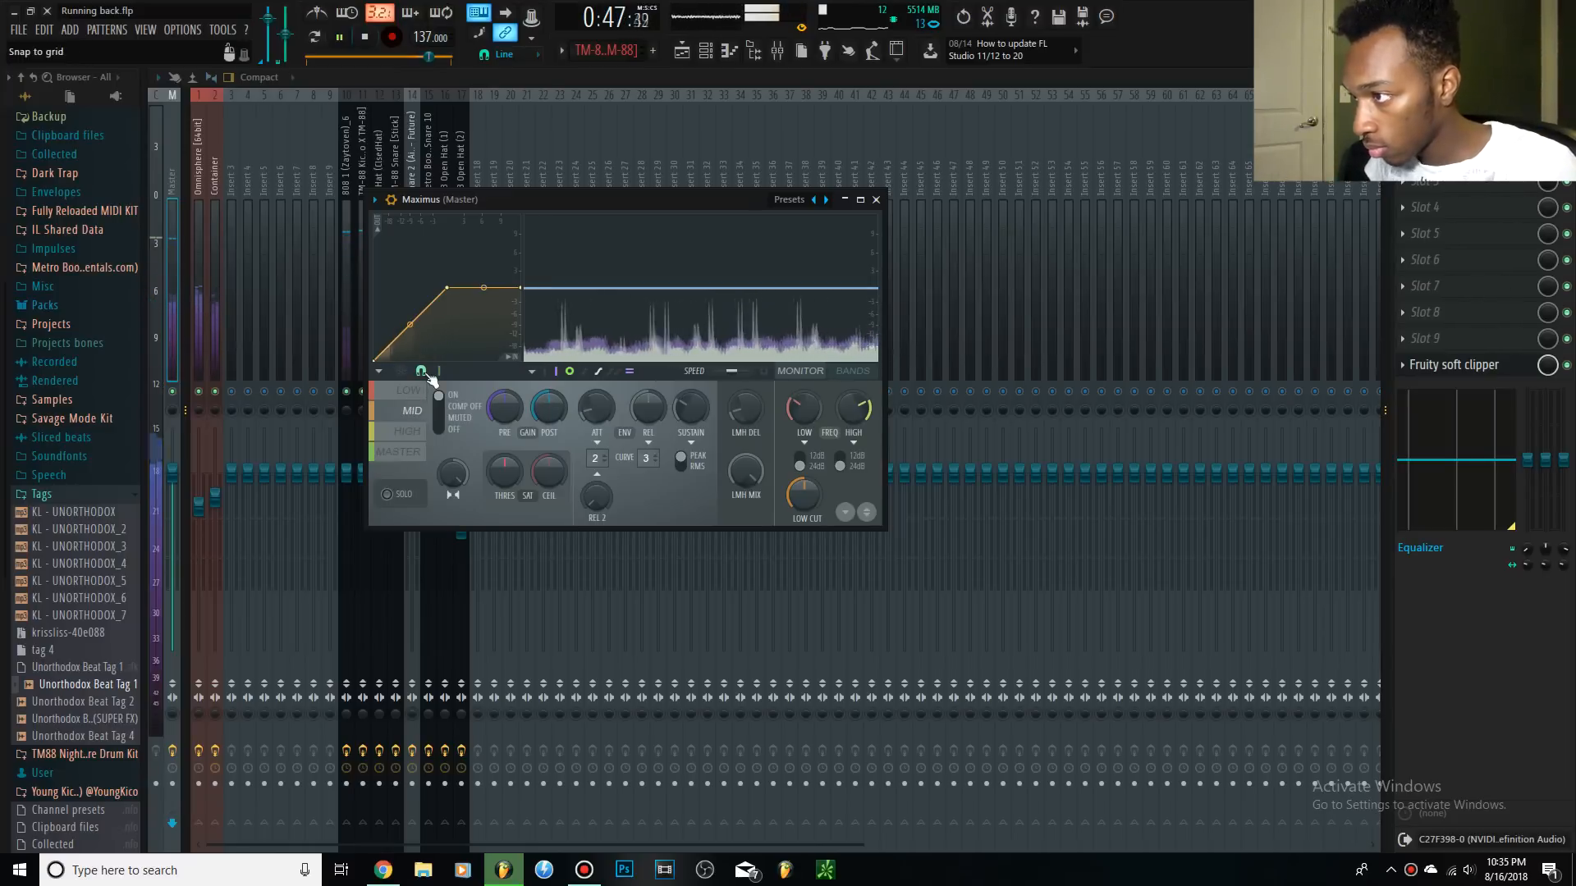
click(415, 397)
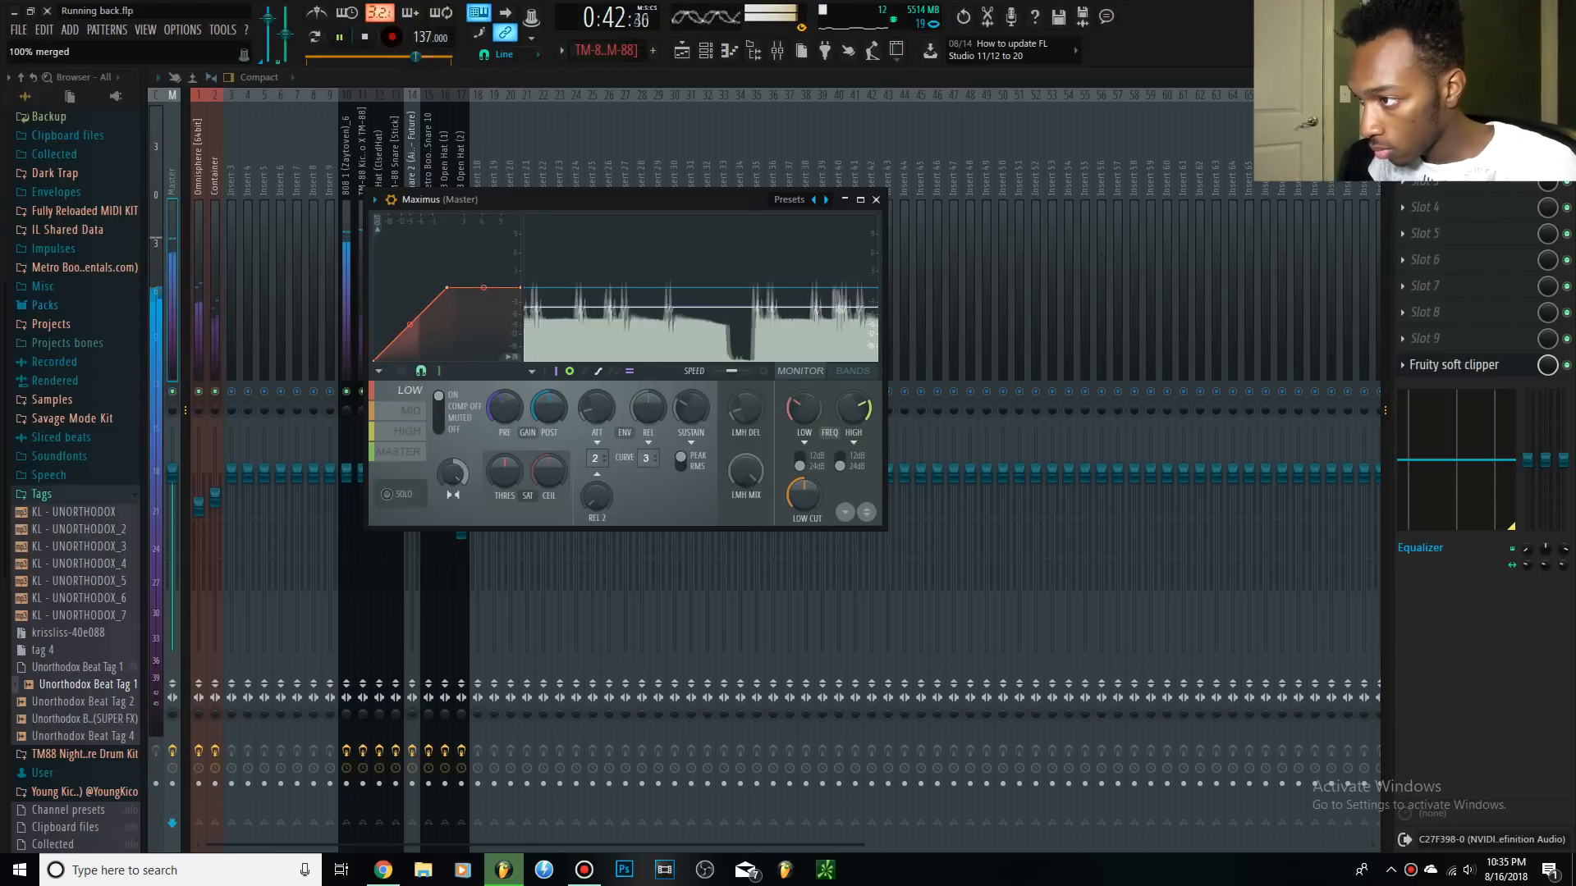
click(417, 411)
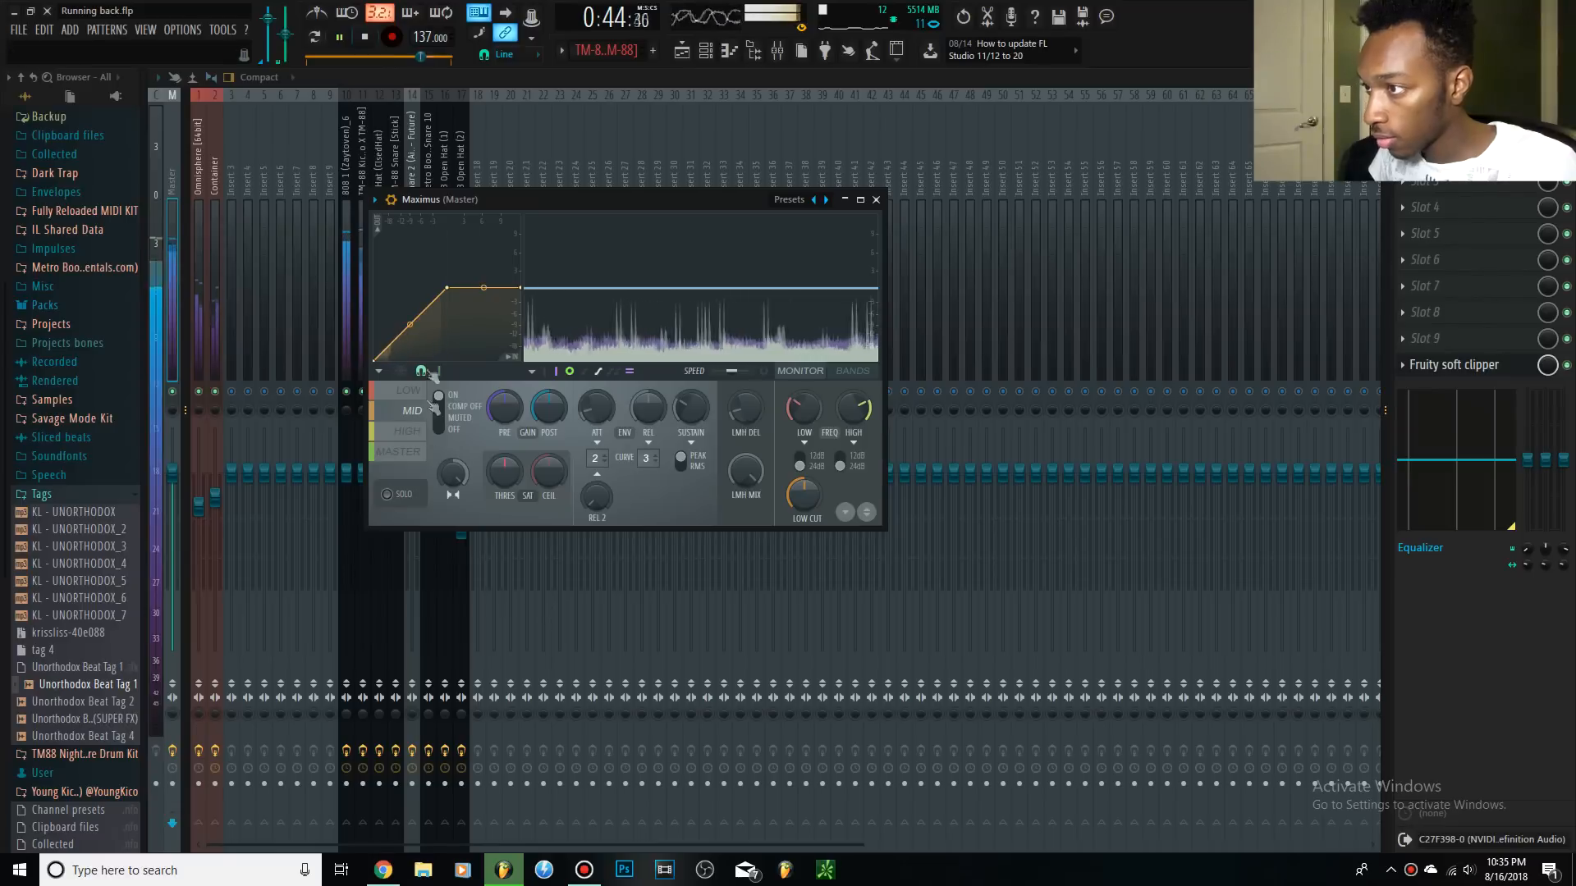
Try an extra point pulled down to the floor of the MID band's compression curve, and delete it.
right_click(403, 338)
drag(403, 339, 413, 362)
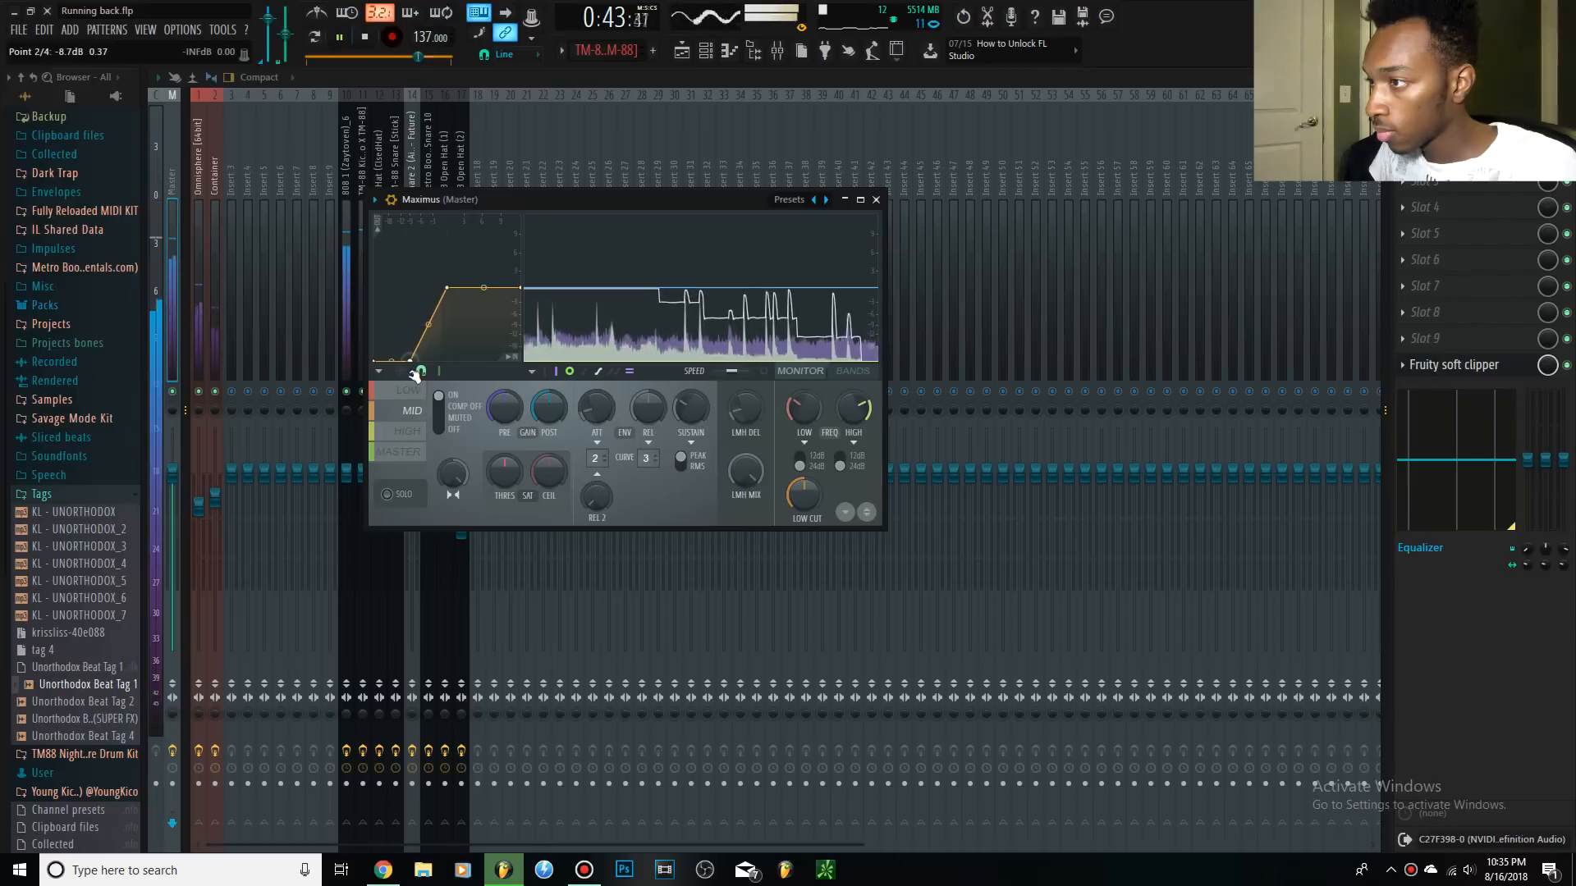
right_click(415, 363)
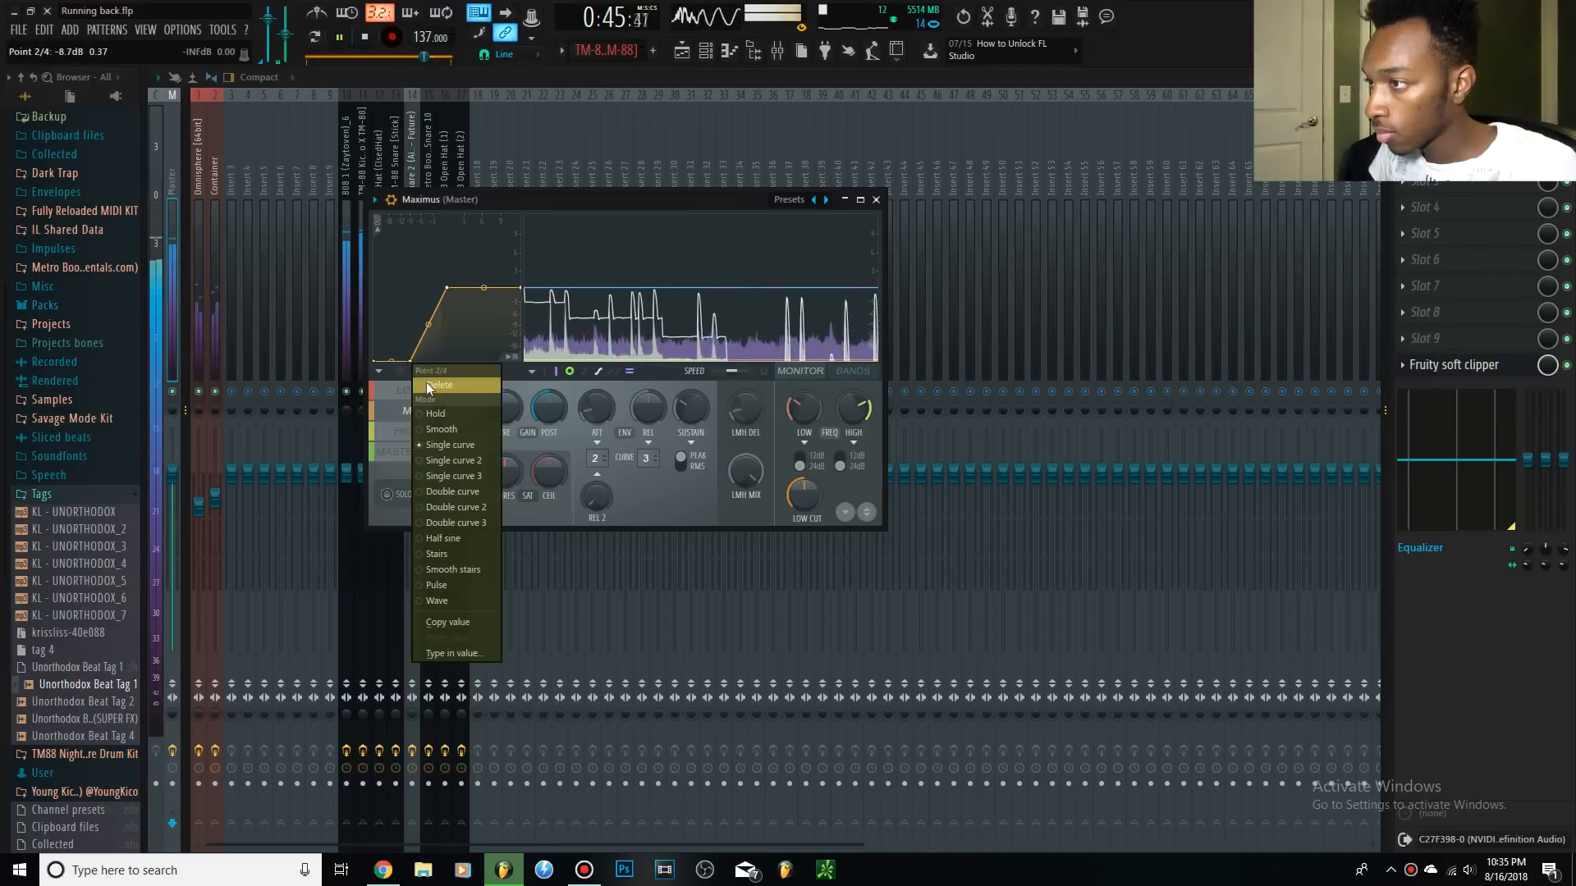
click(427, 383)
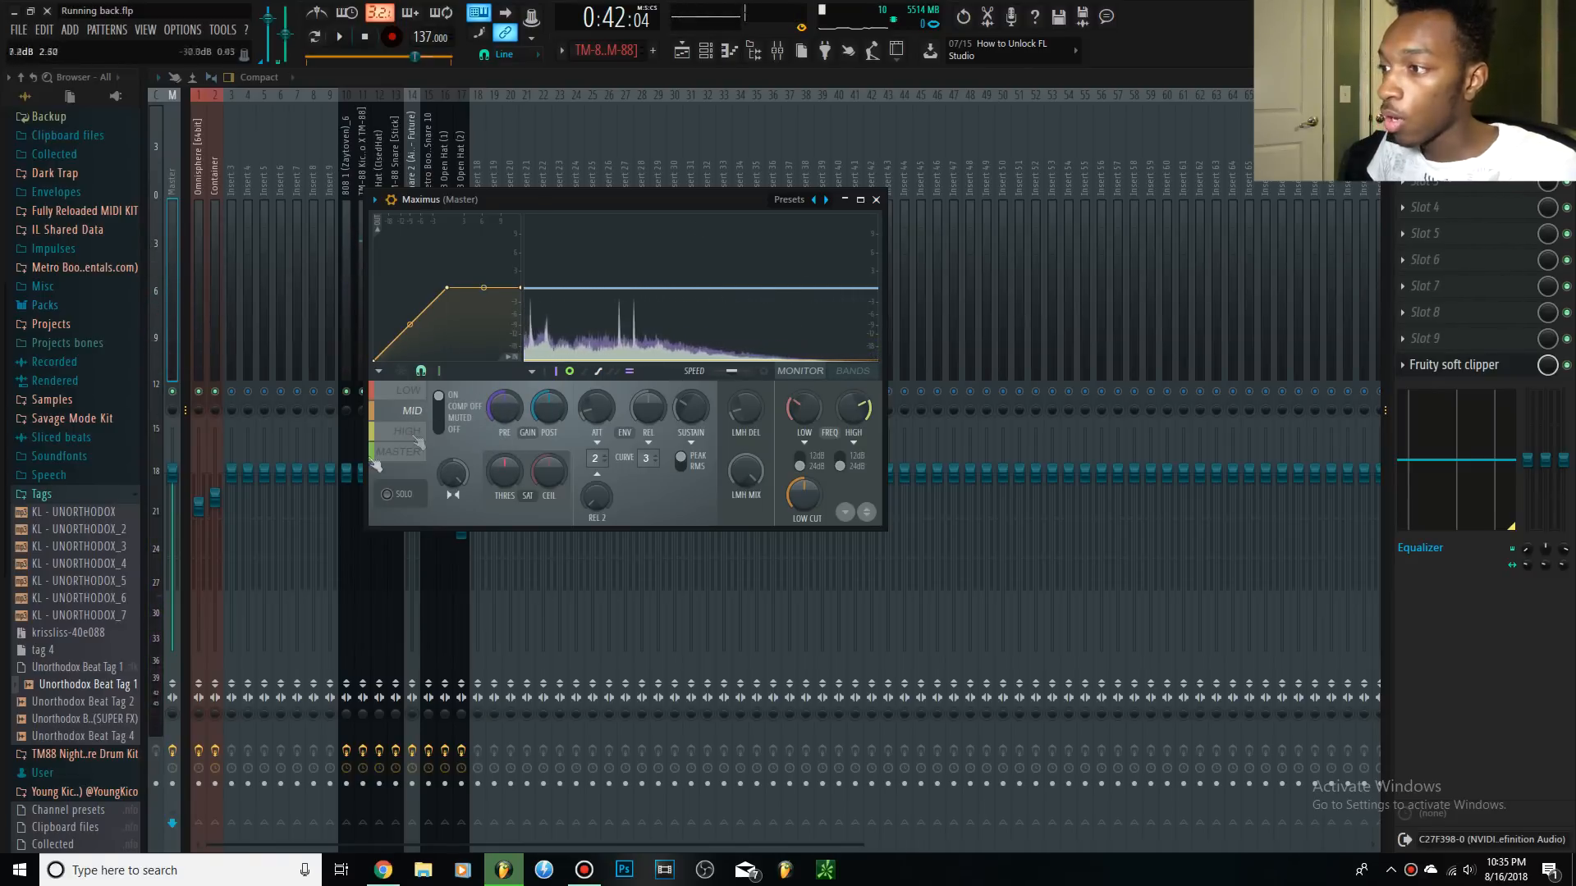
Switch Maximus to the HIGH band, audition it and raise its pre gain to about 2.1 dB.
click(403, 433)
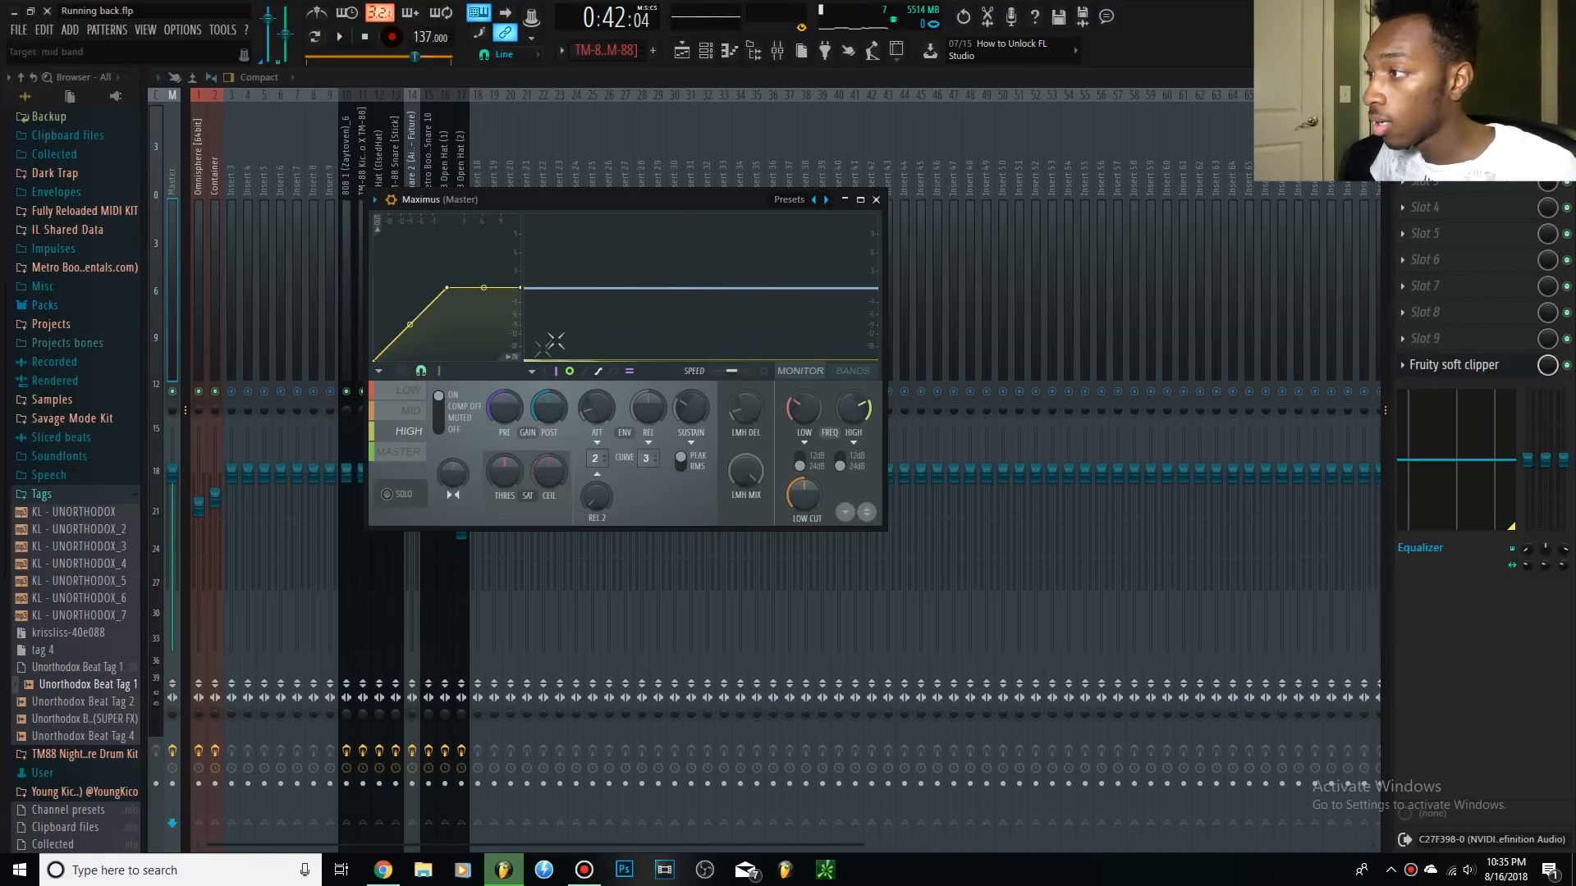
key(space)
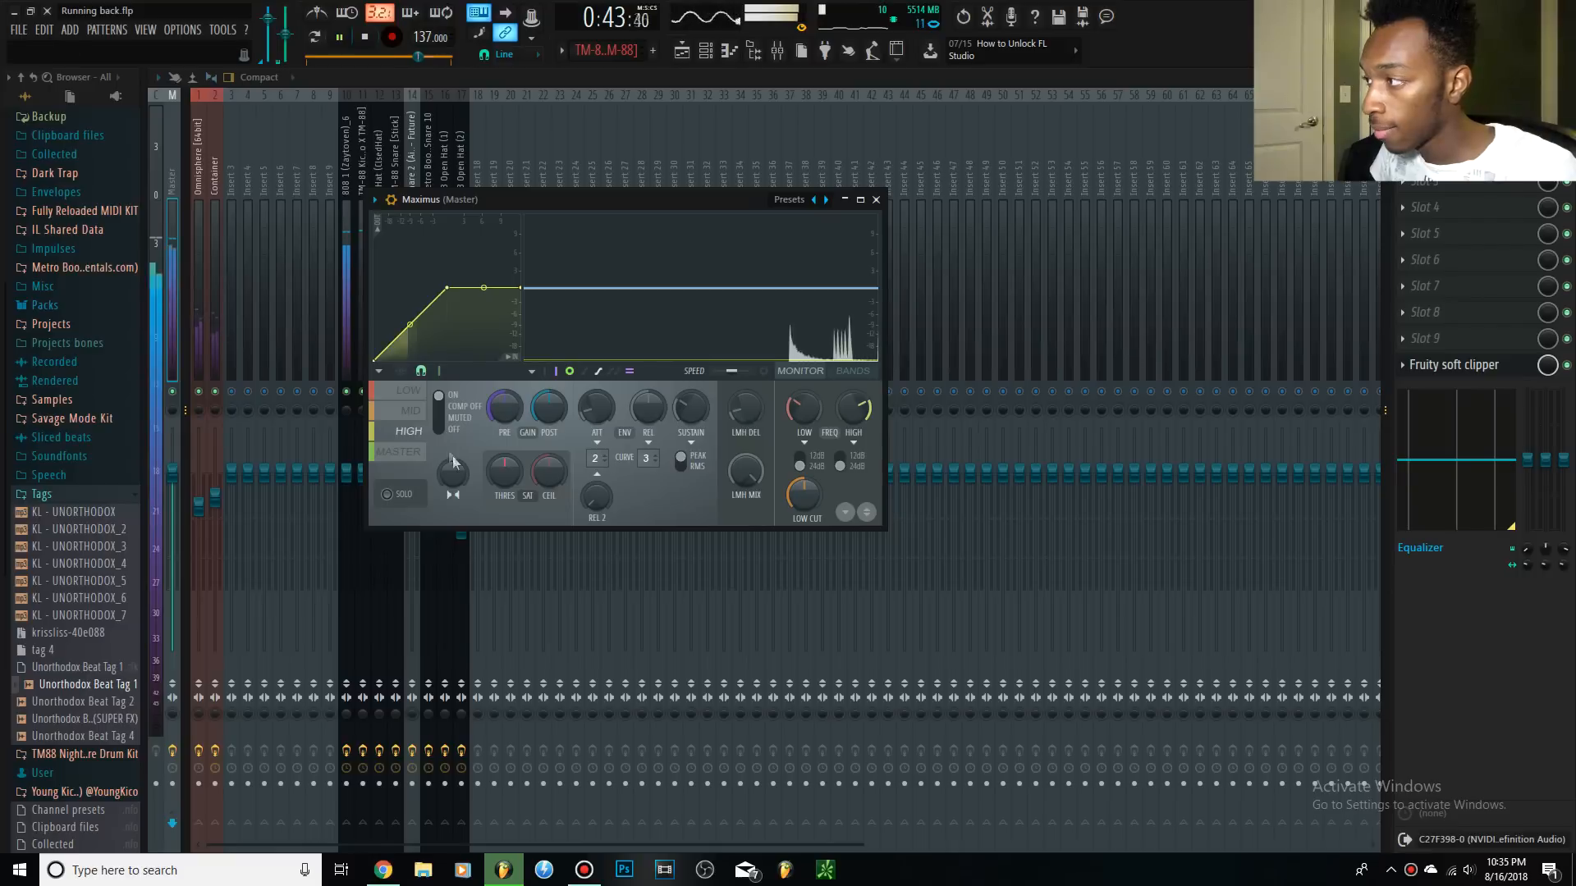
key(space)
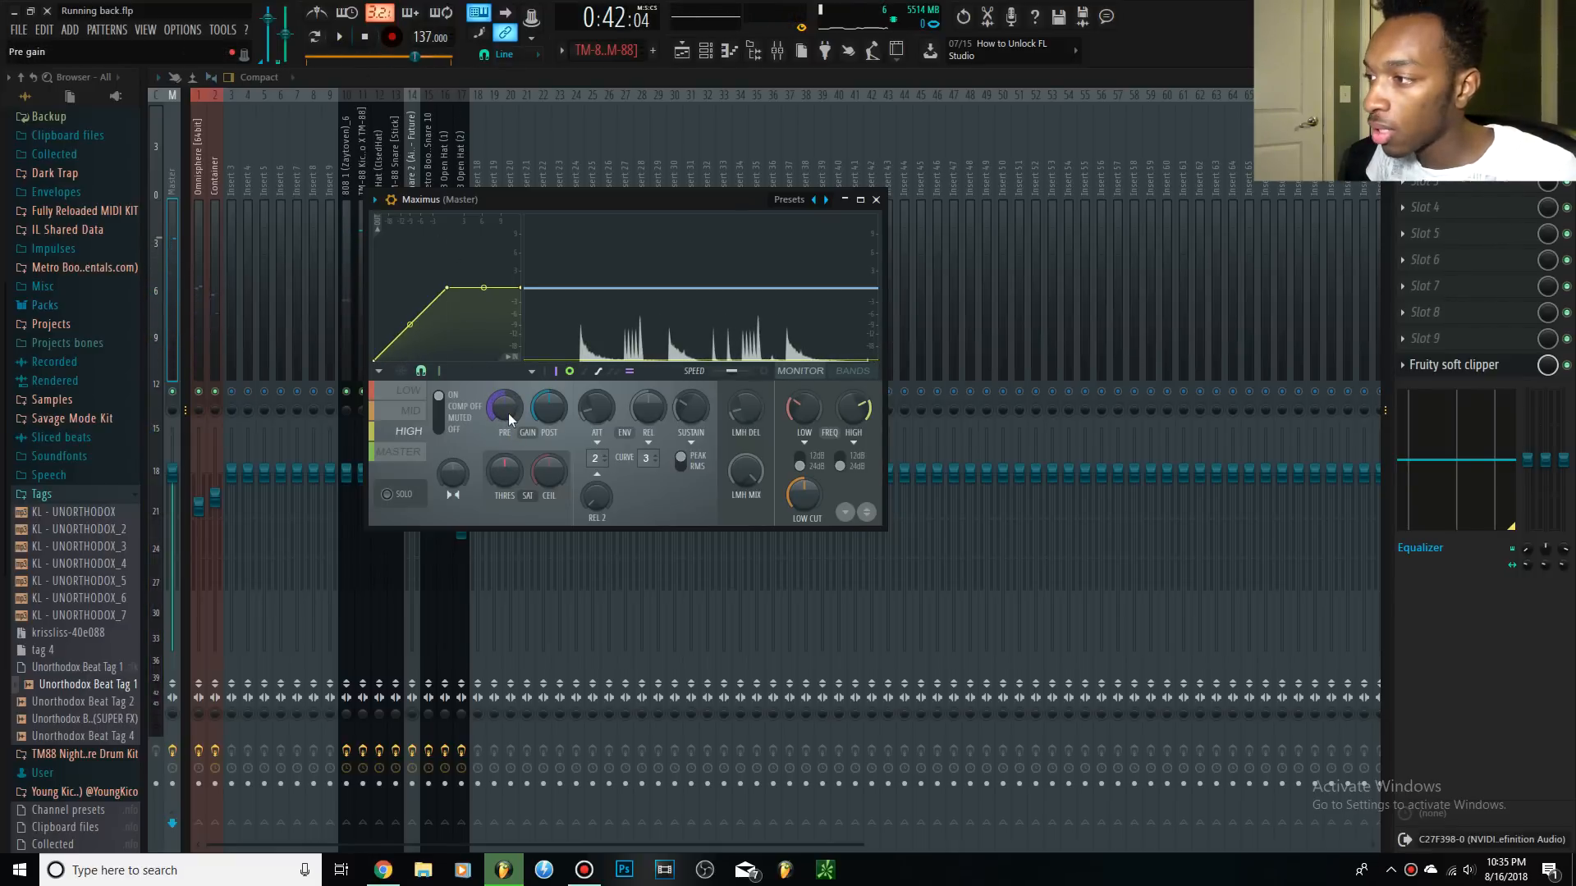
drag(504, 408, 504, 398)
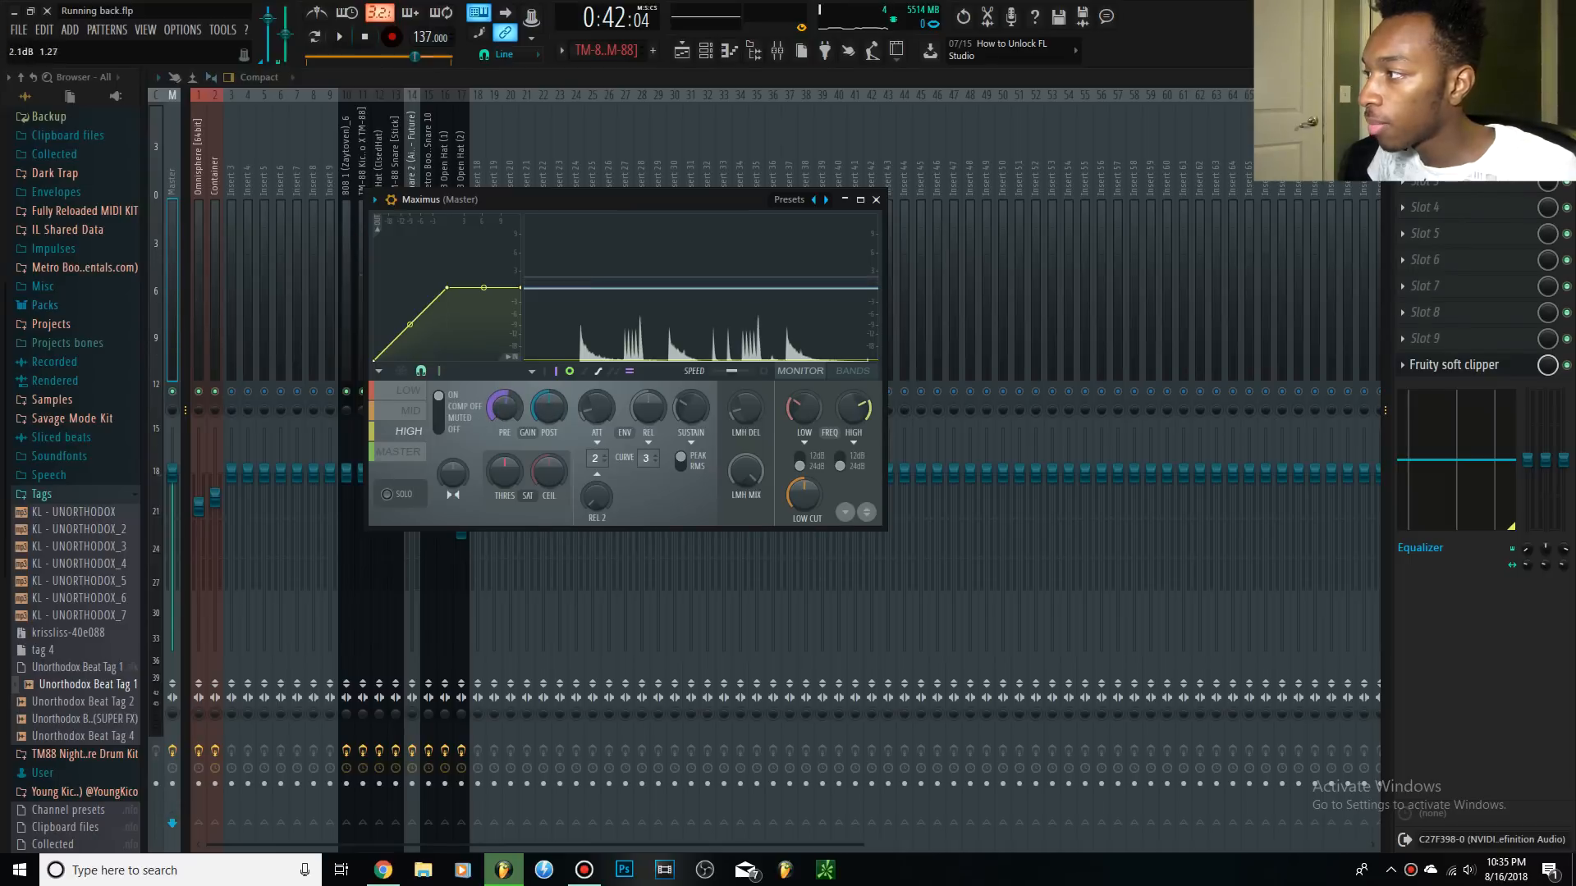
click(339, 36)
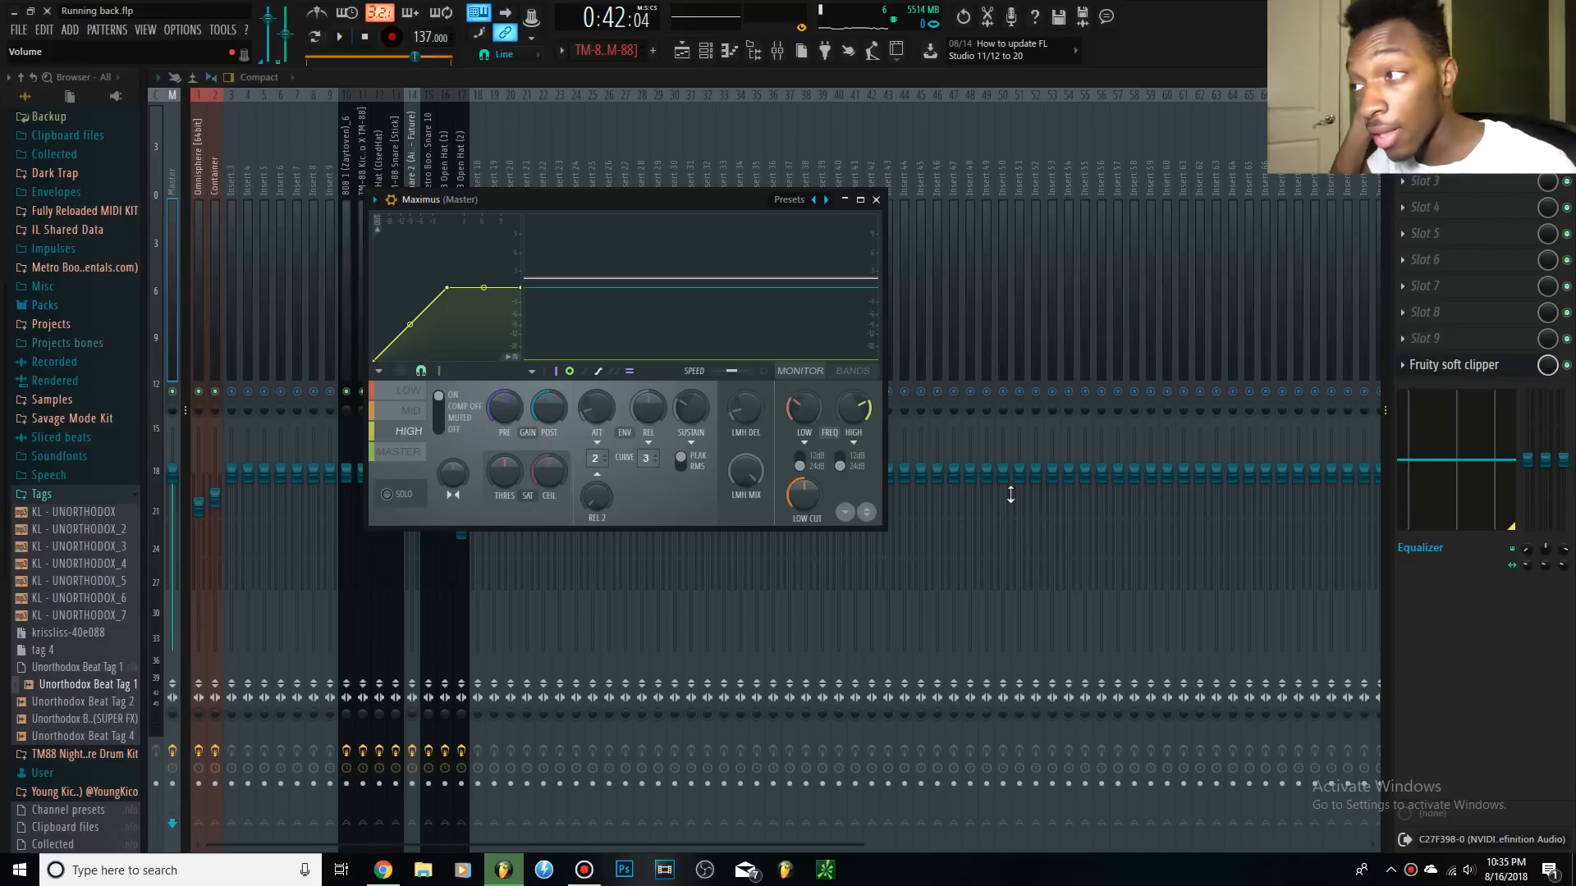
Audition the beat again and push the HIGH band's pre gain further up.
key(space)
key(space)
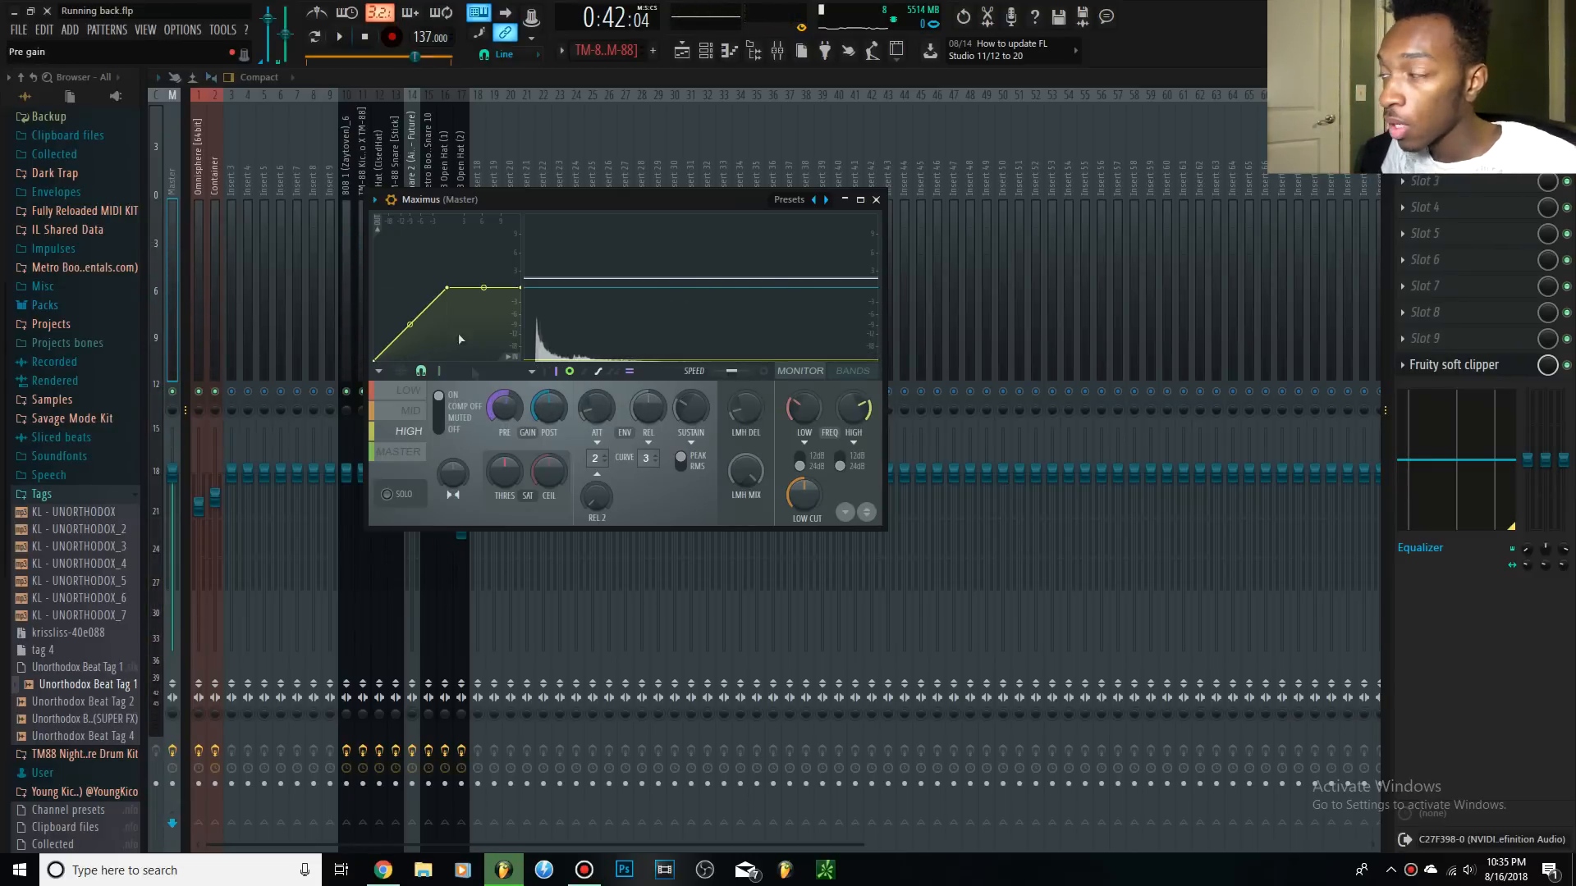
drag(504, 408, 504, 398)
key(space)
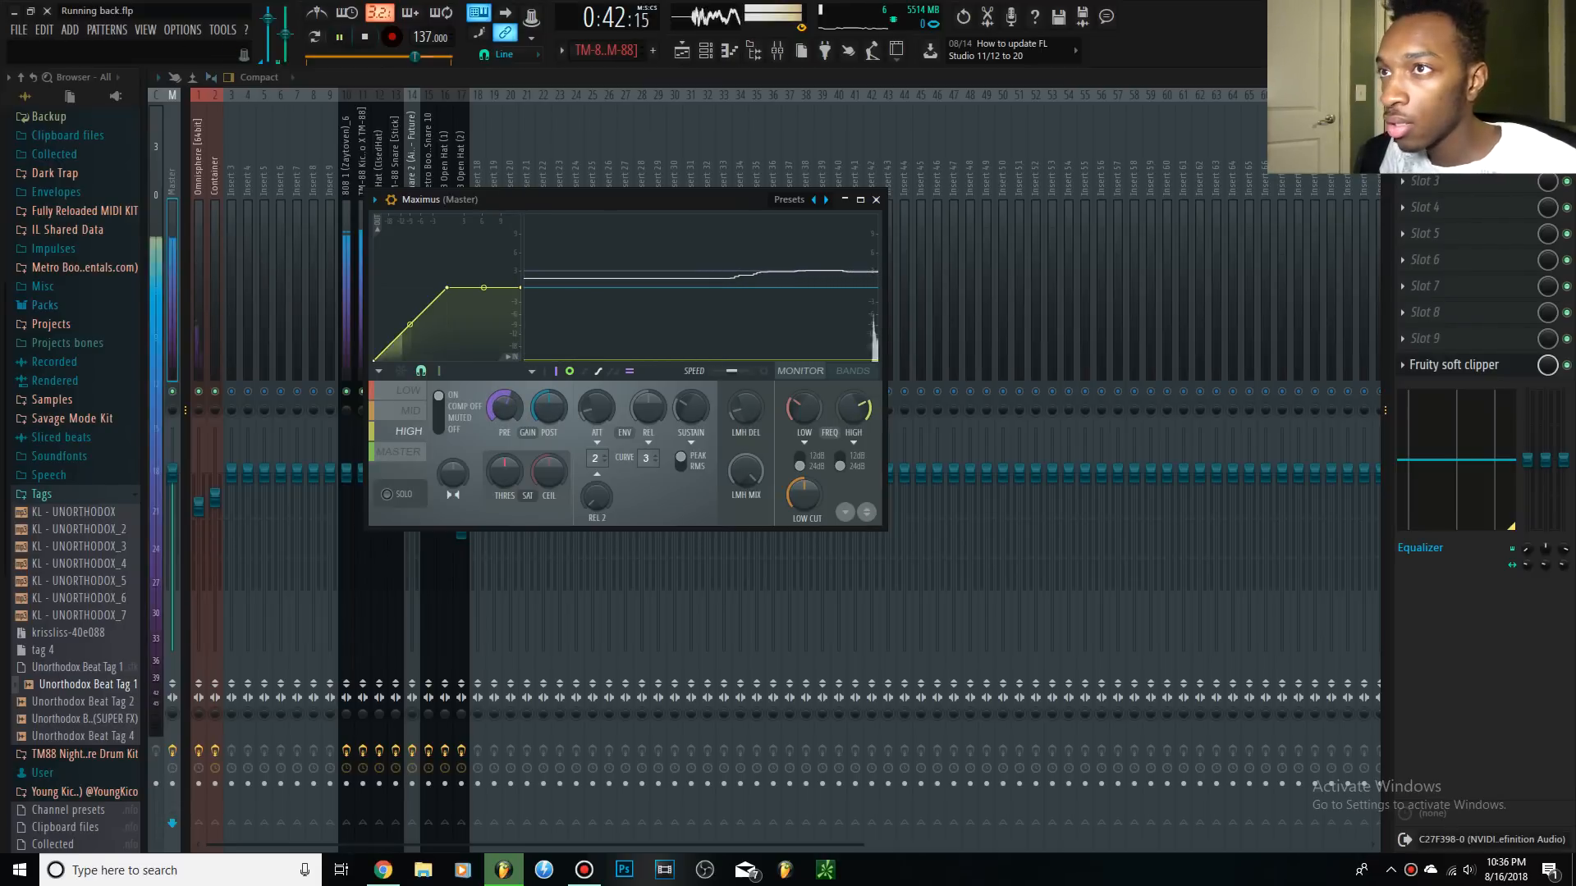
drag(513, 412, 514, 413)
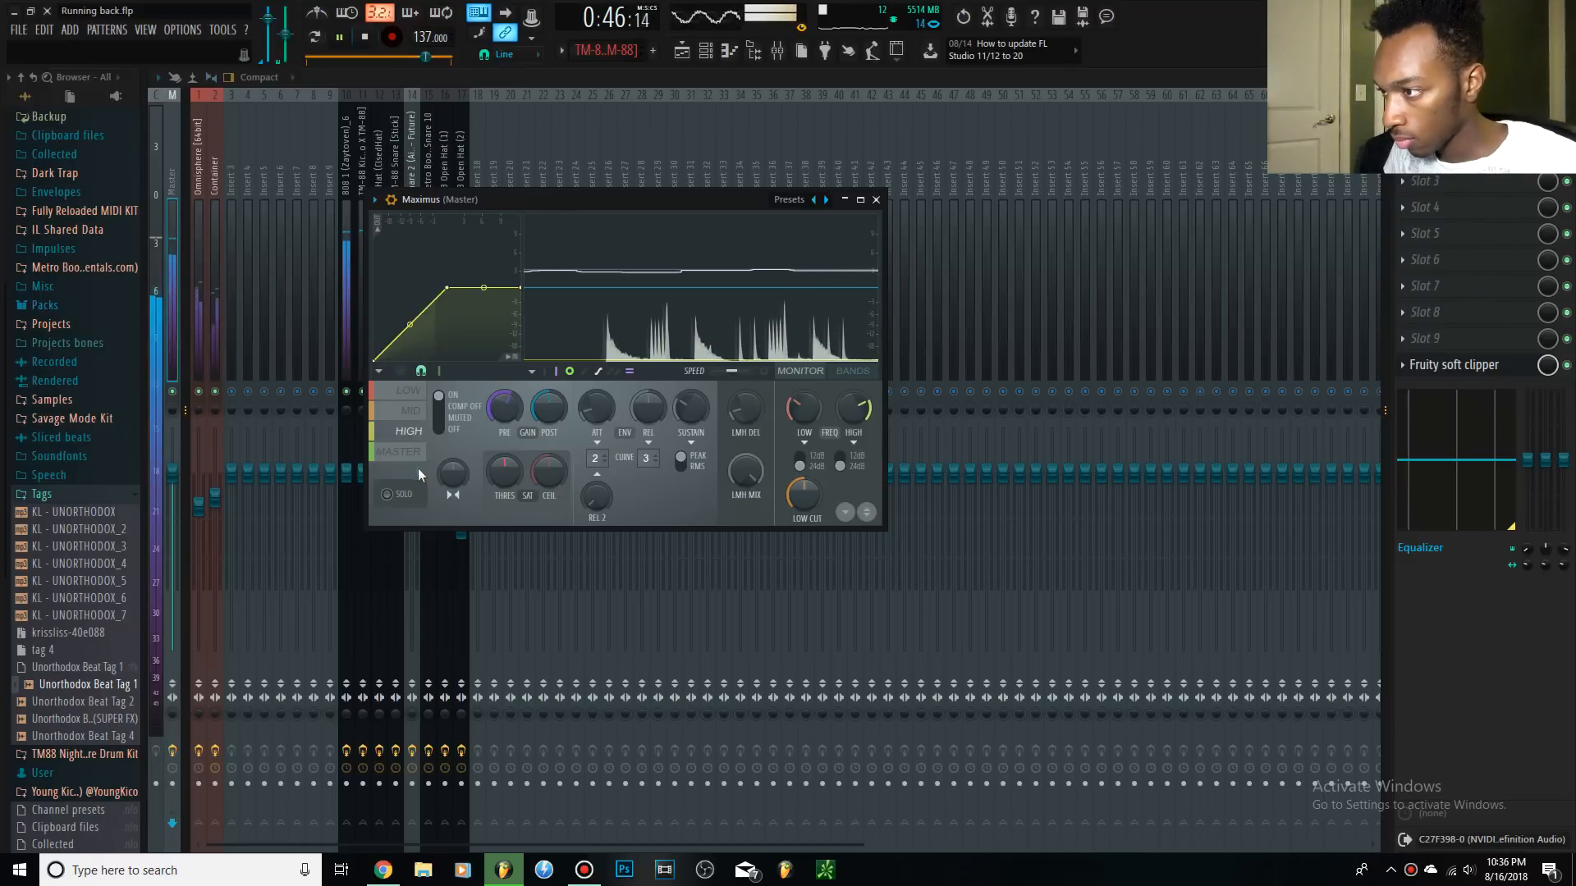
Adjust the HIGH band's stereo separation and reduce its pre gain while the beat plays.
drag(453, 474, 453, 394)
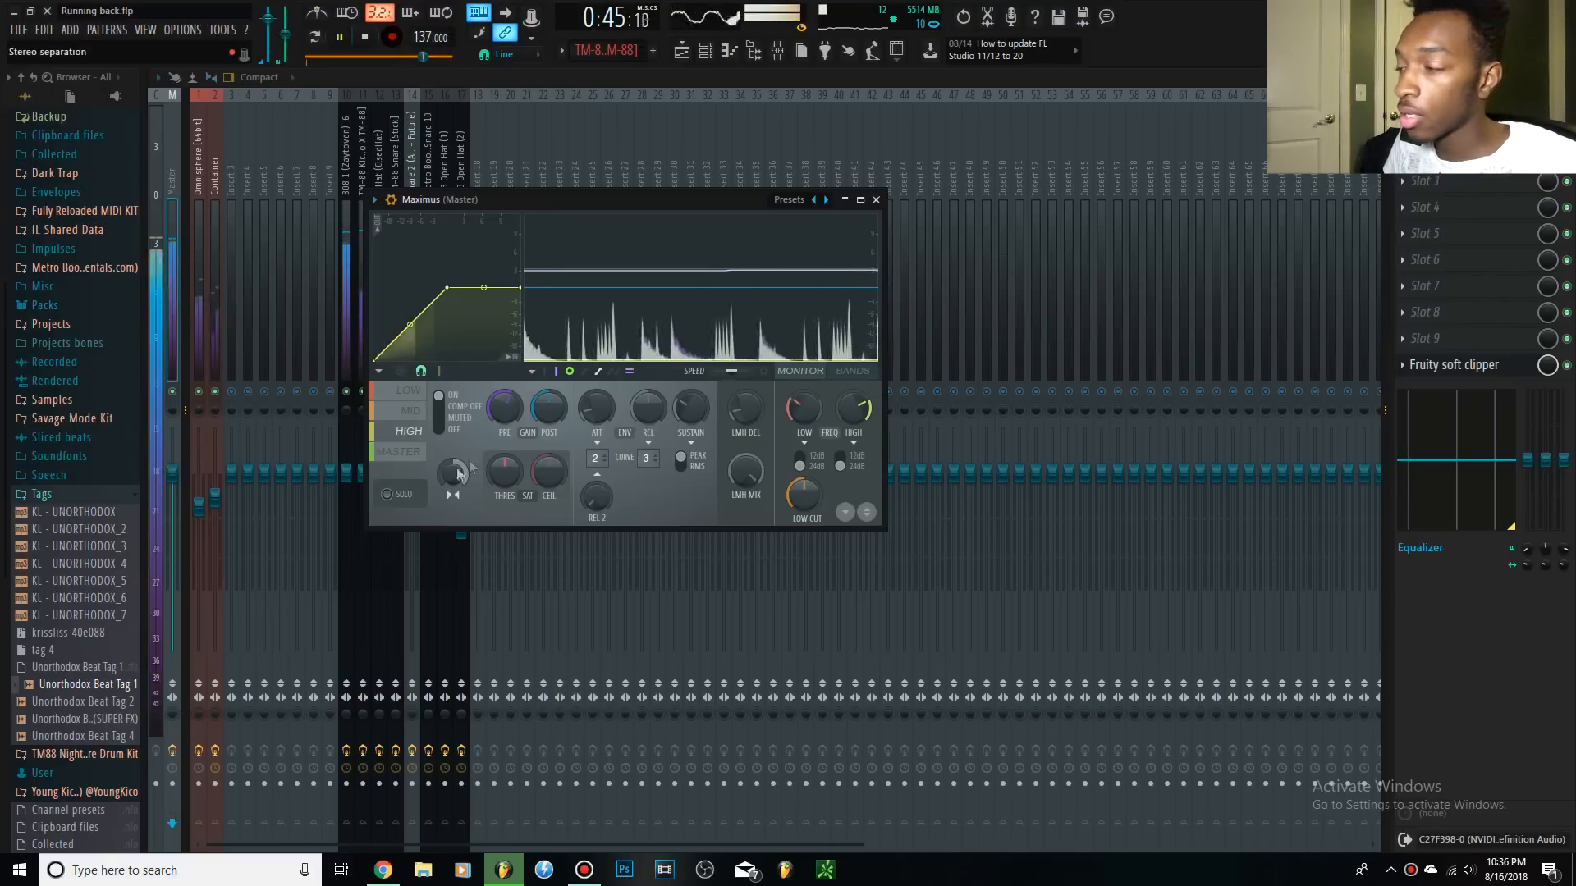
drag(512, 415, 513, 422)
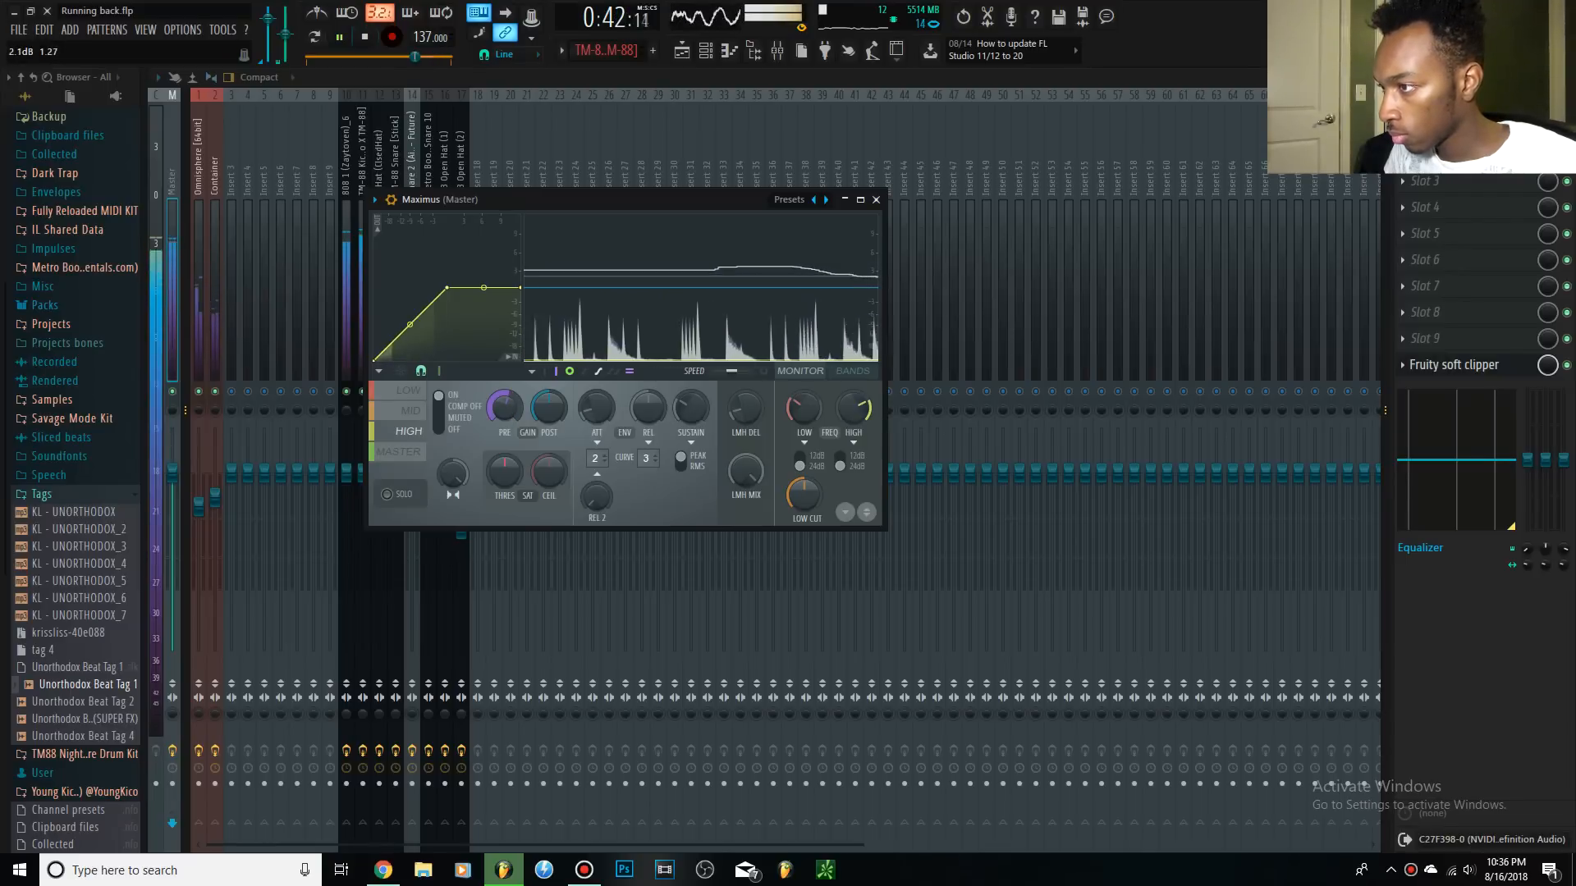
drag(505, 411, 504, 413)
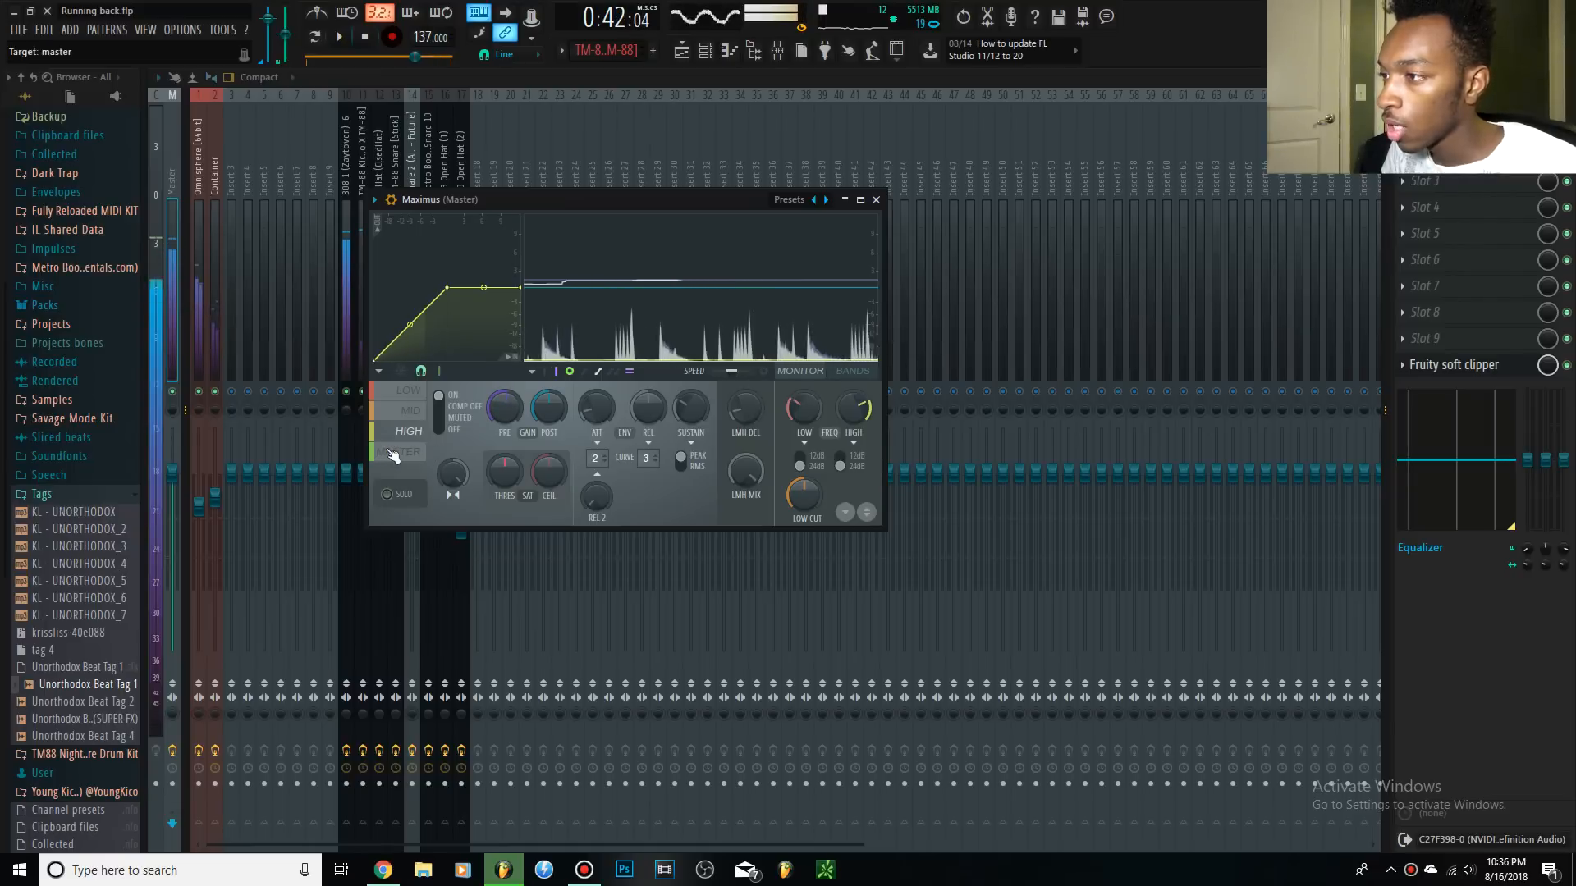
key(space)
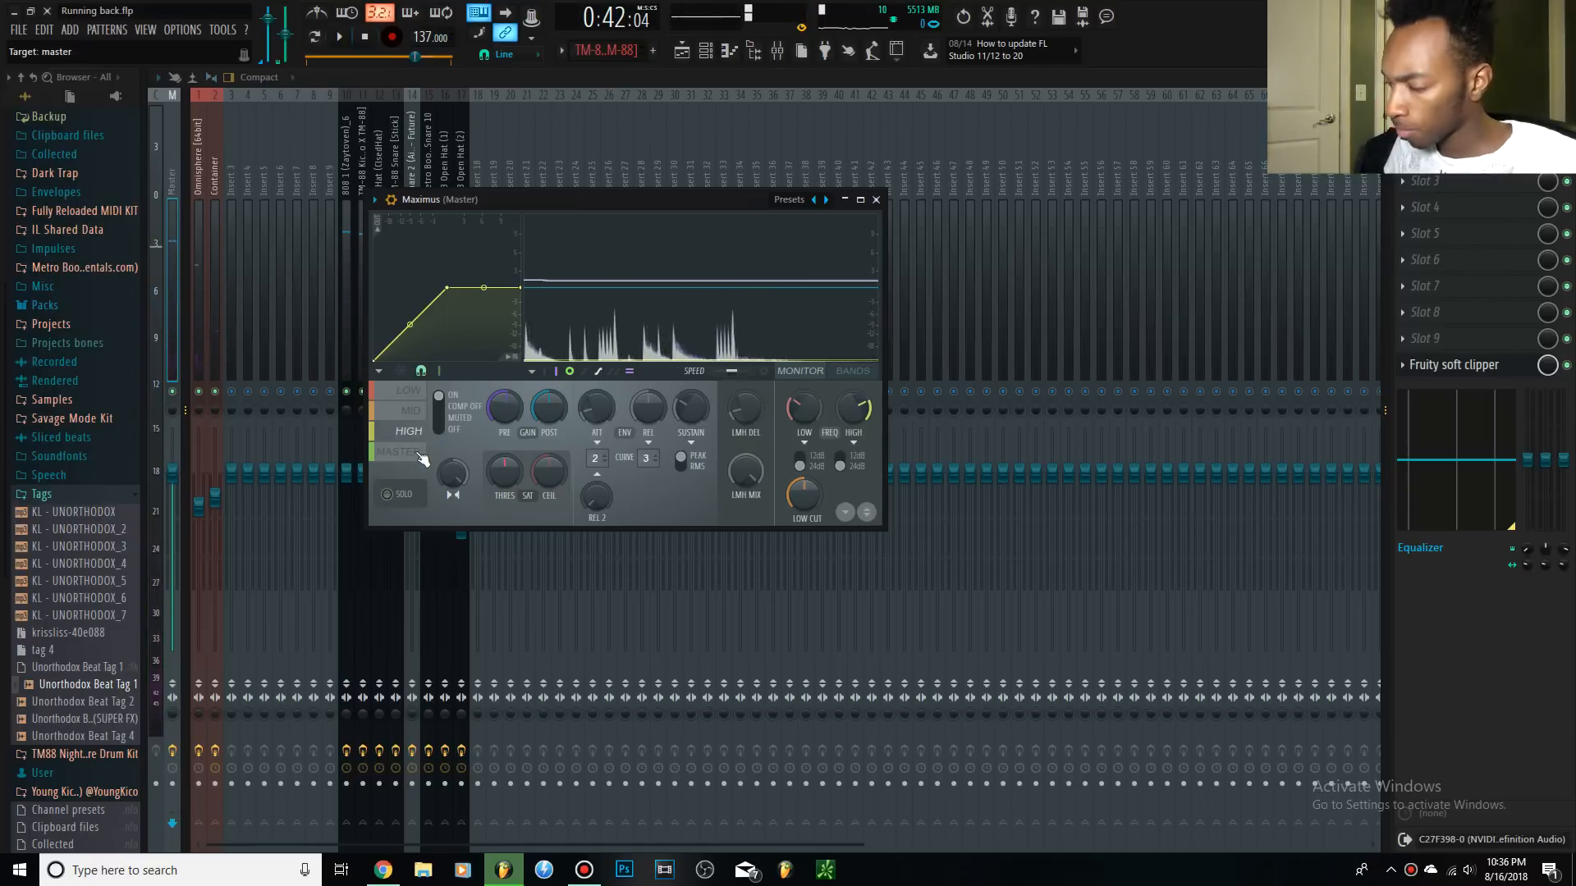
Switch Maximus to the MASTER band and raise its post gain to about 3.3 dB while the beat plays.
click(420, 456)
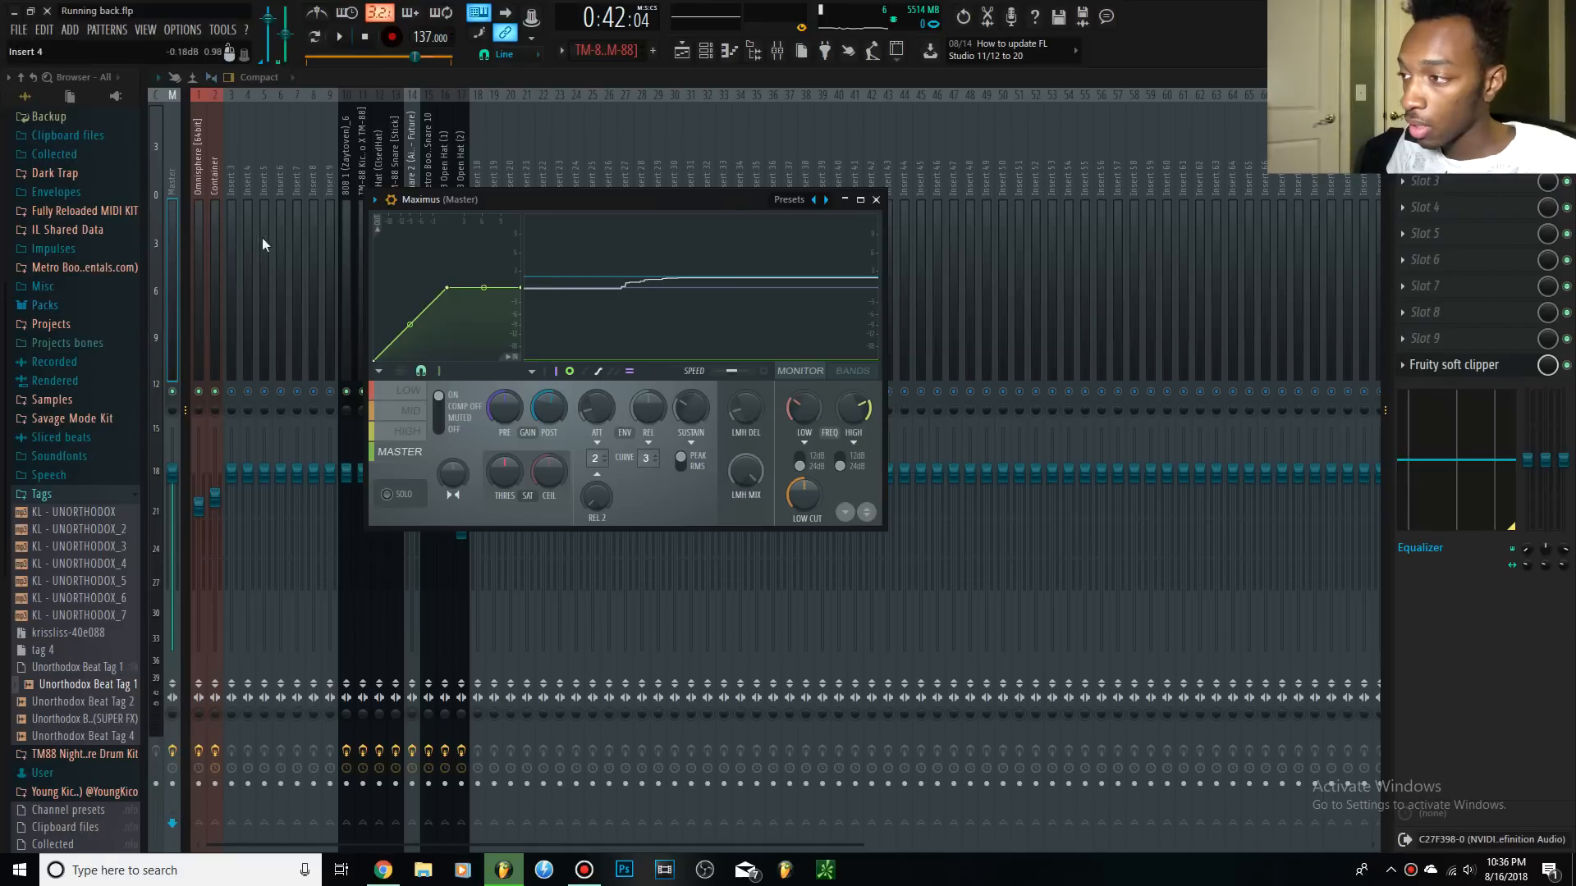
key(space)
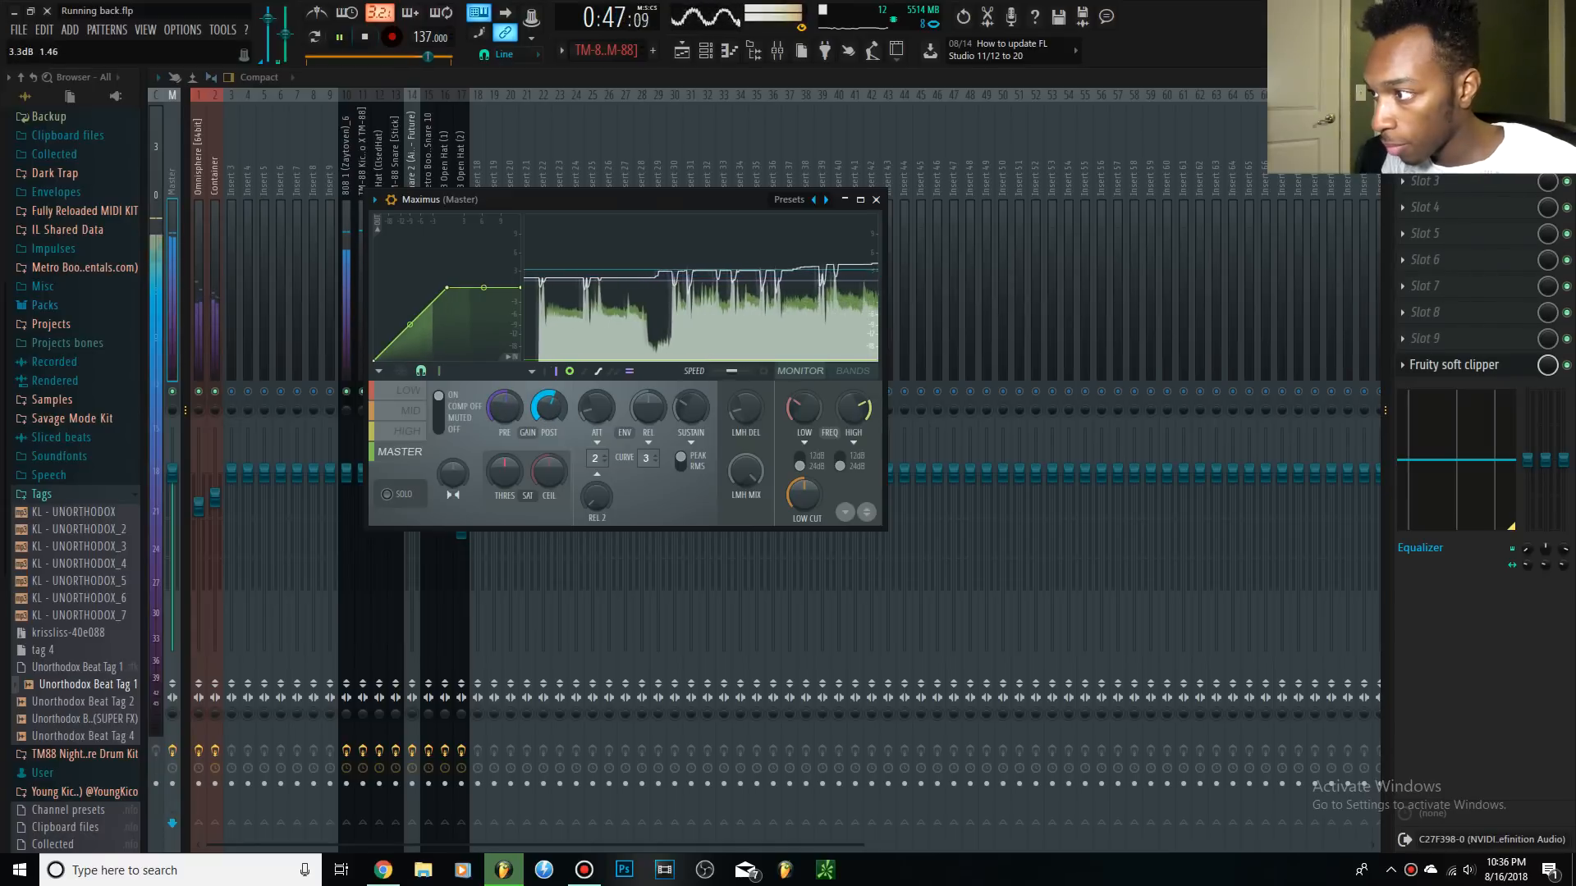
key(space)
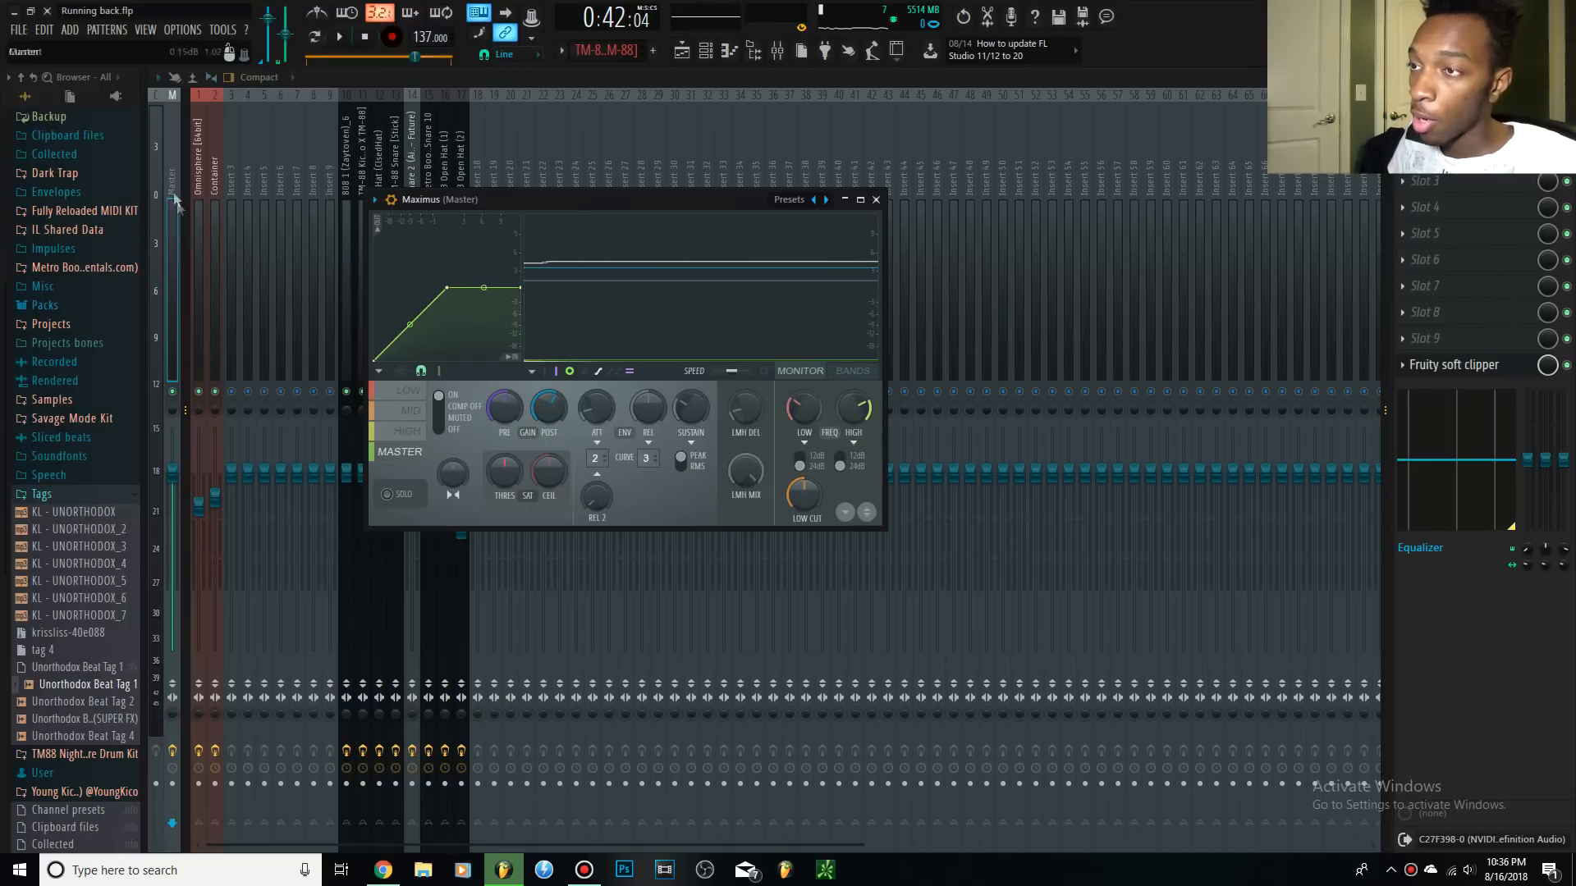
Rebalance the MASTER band while the beat plays, lowering the post gain and fine-tuning the pre gain.
key(space)
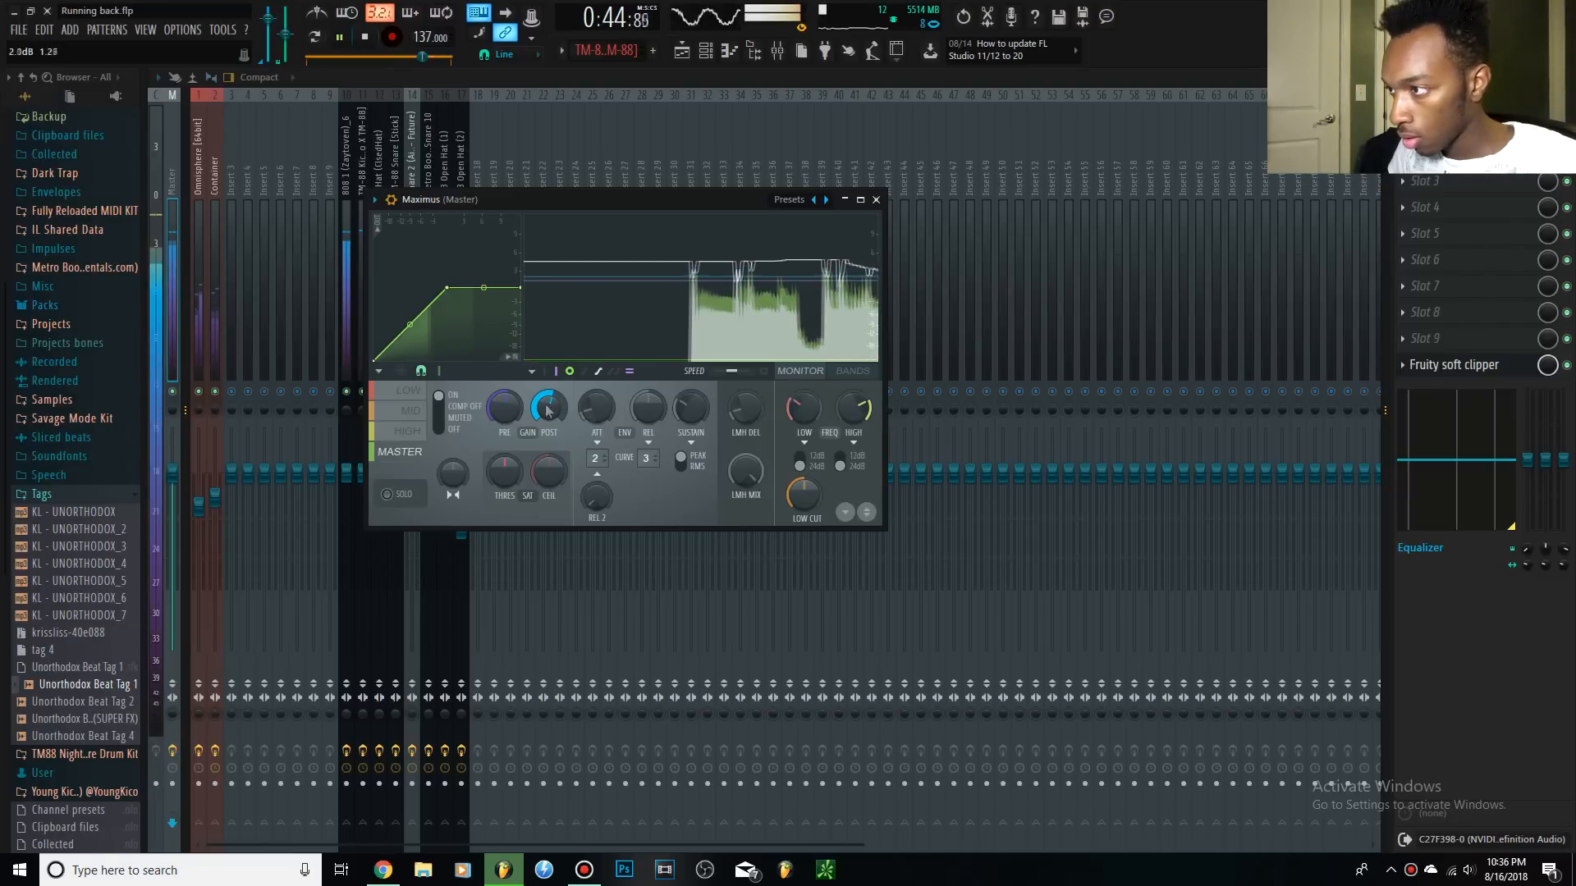
scroll(532, 408, up, 5)
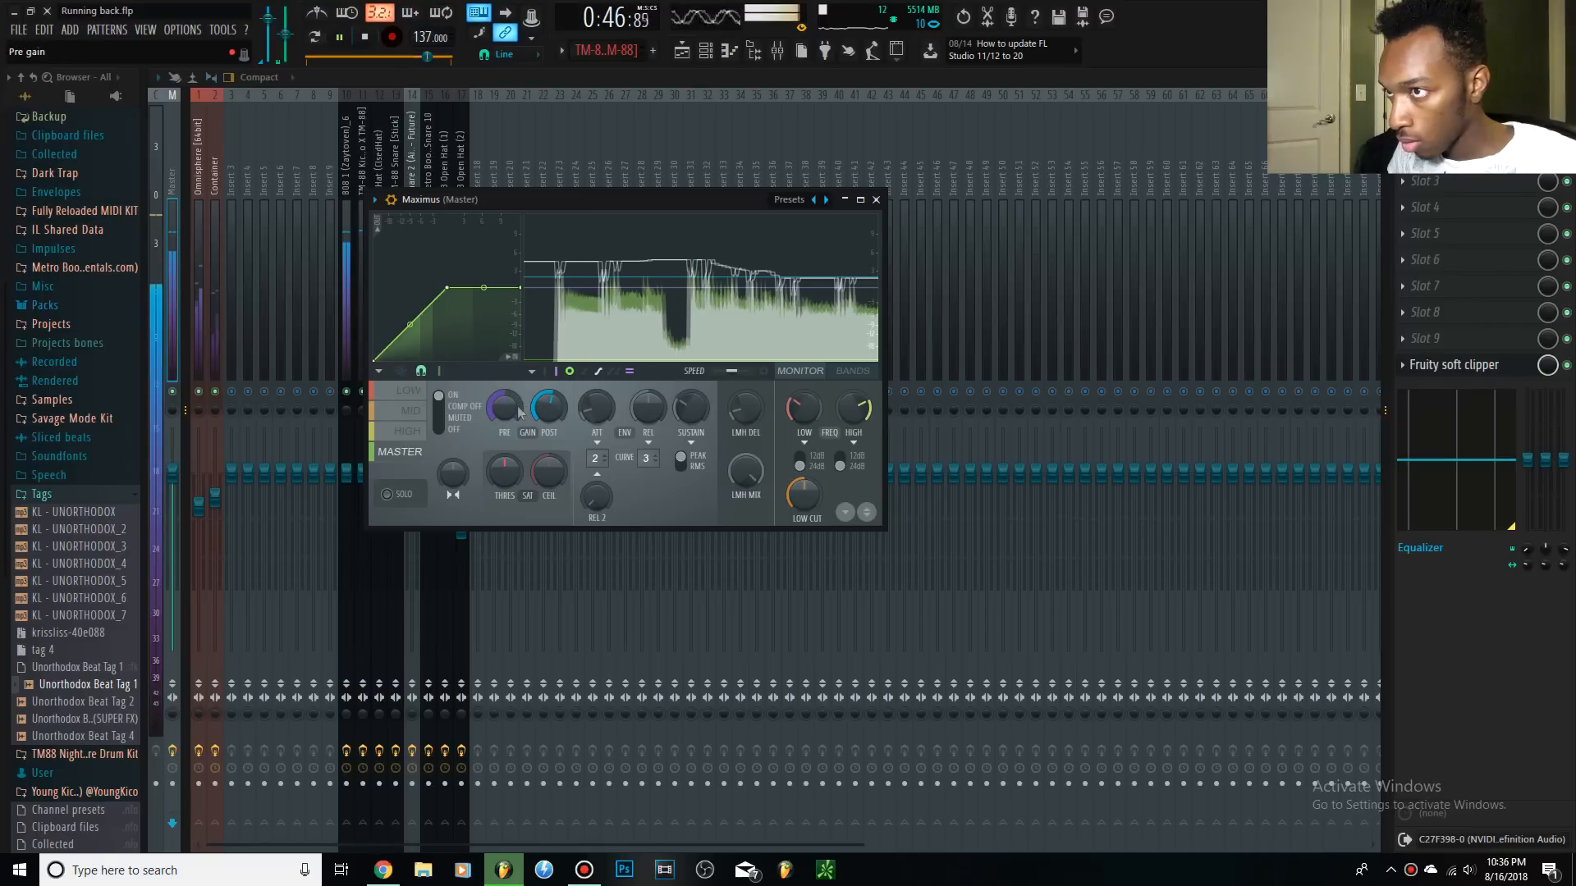
scroll(534, 414, down, 2)
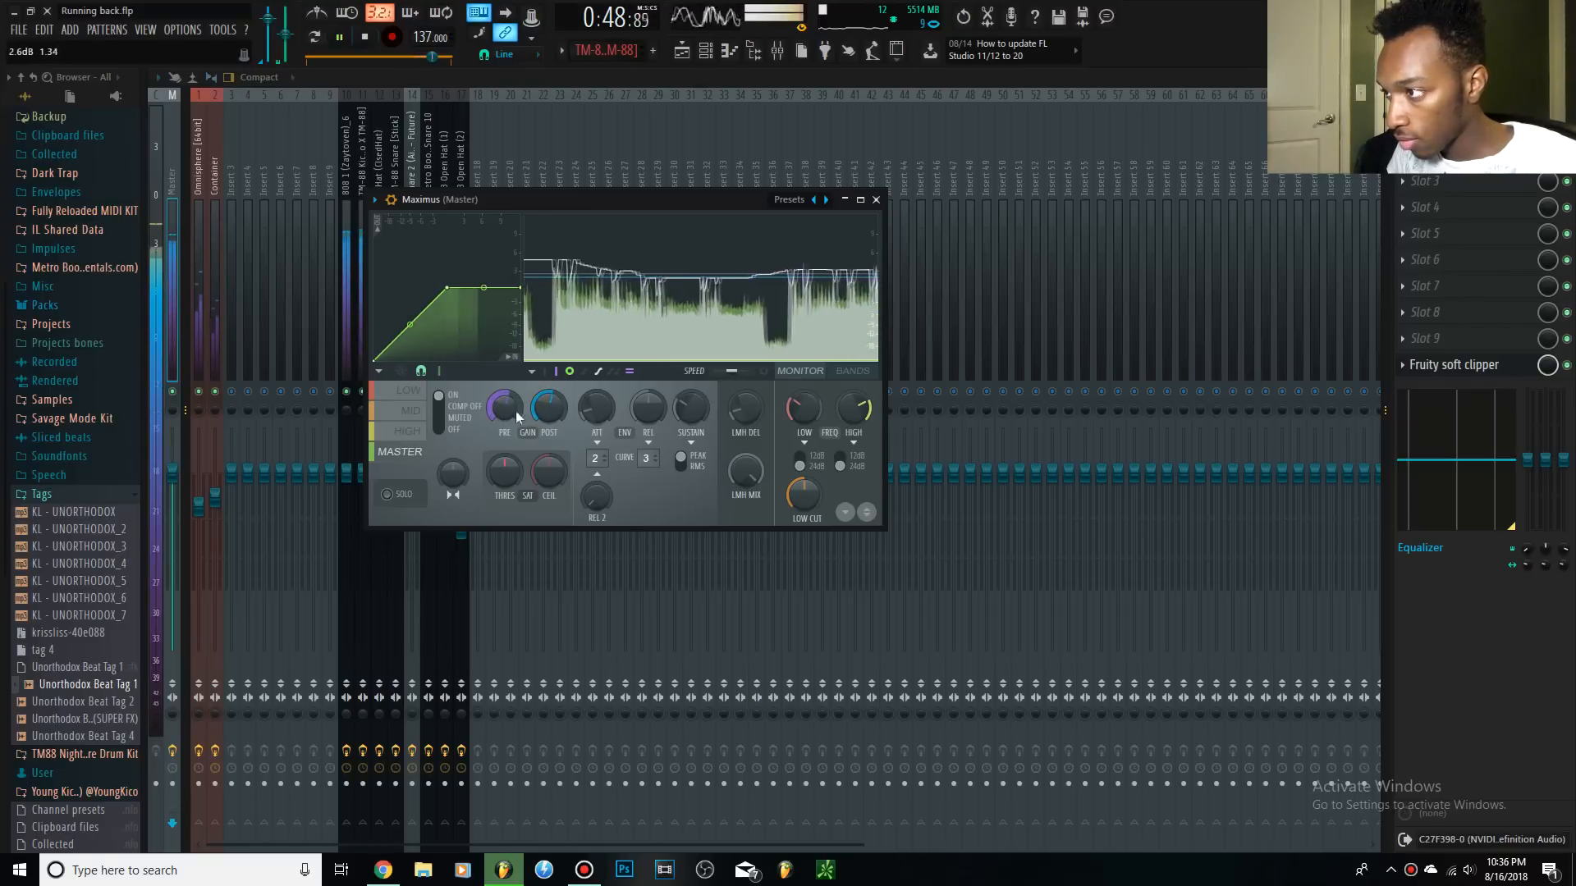
drag(543, 412, 544, 417)
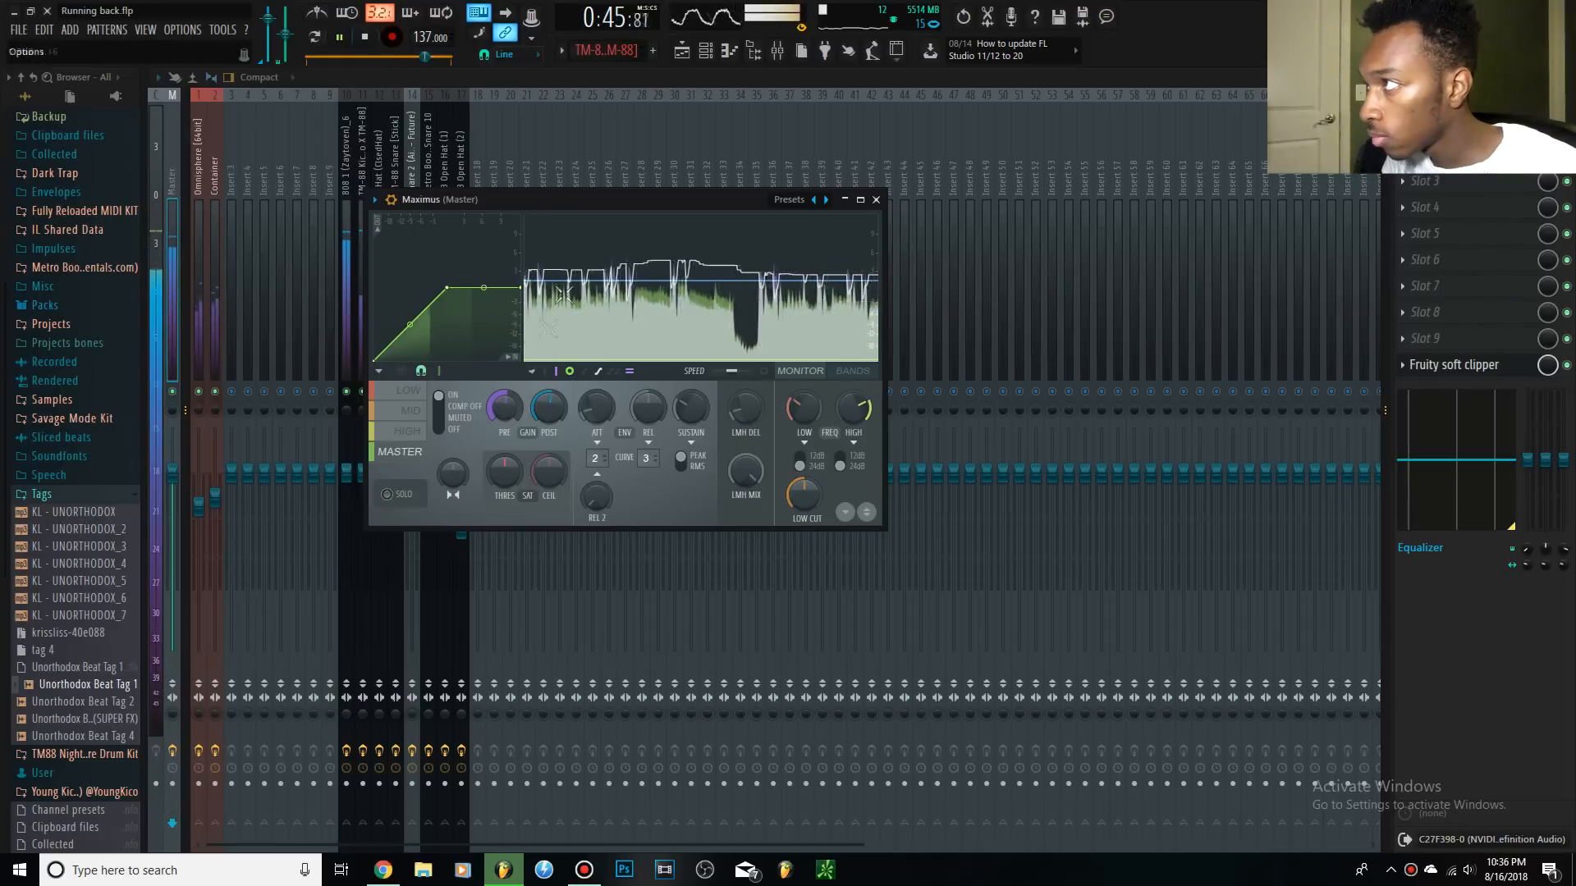
click(378, 40)
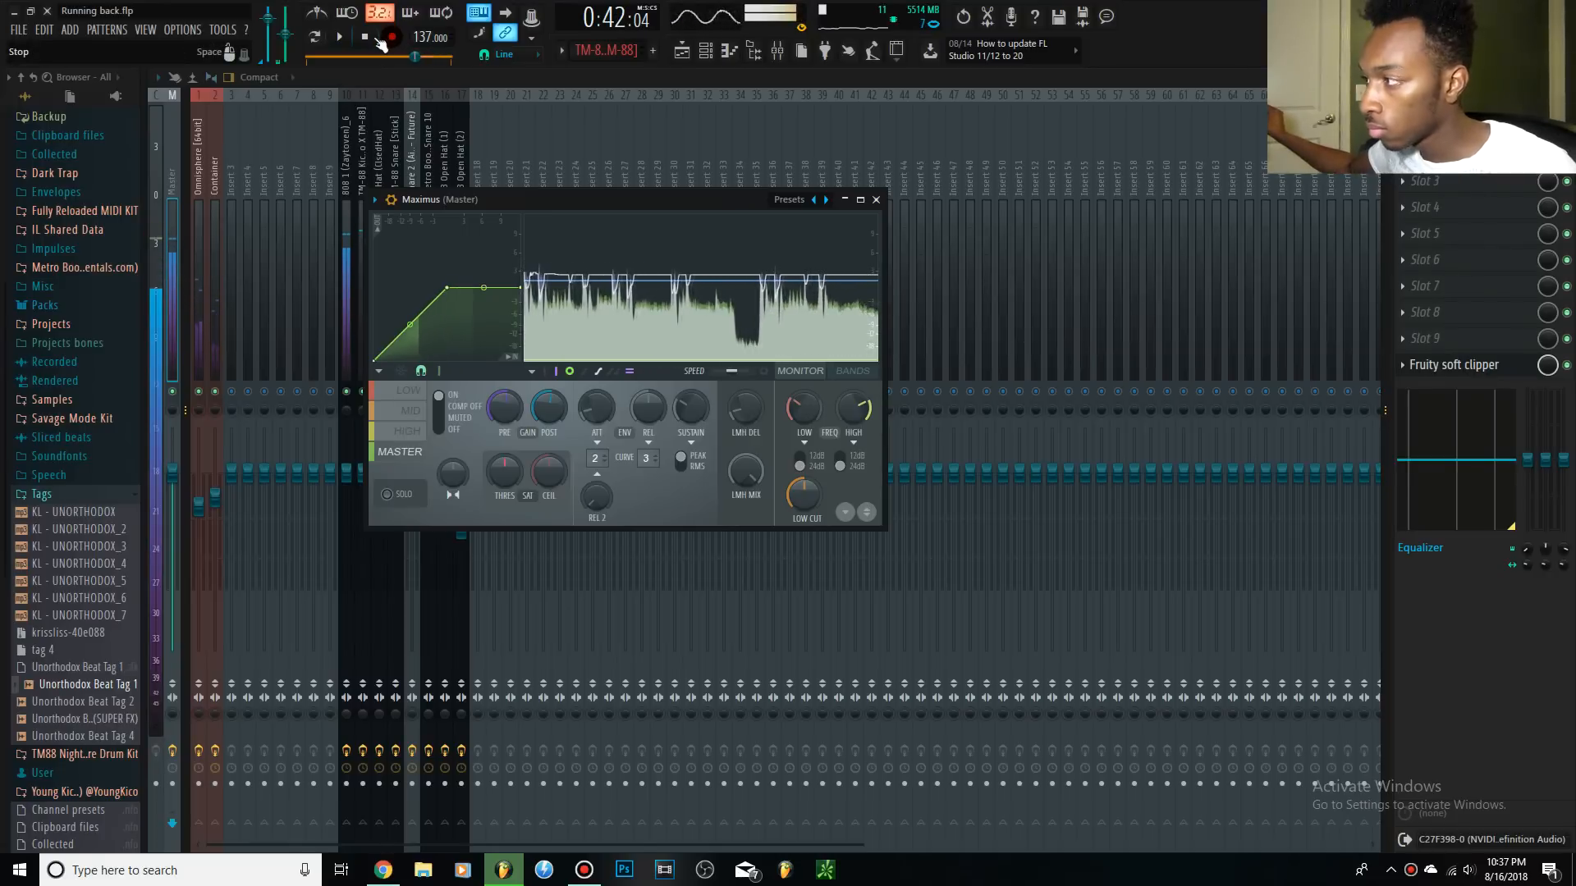
Audition the beat to check the Master track's level, and move the Maximus window to uncover the mixer faders.
key(space)
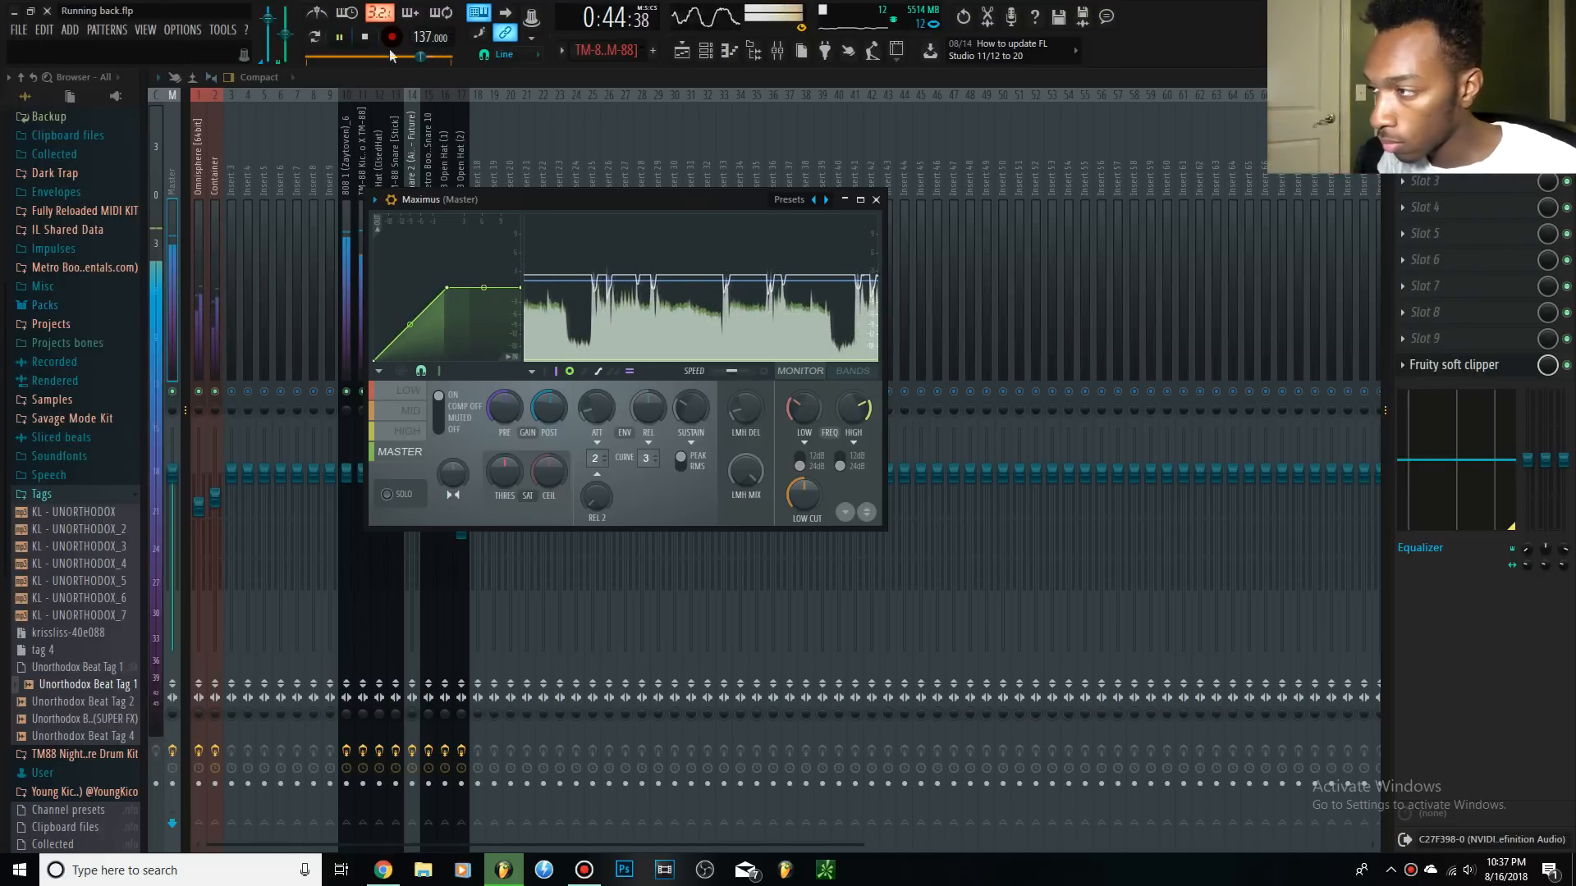
click(370, 39)
key(space)
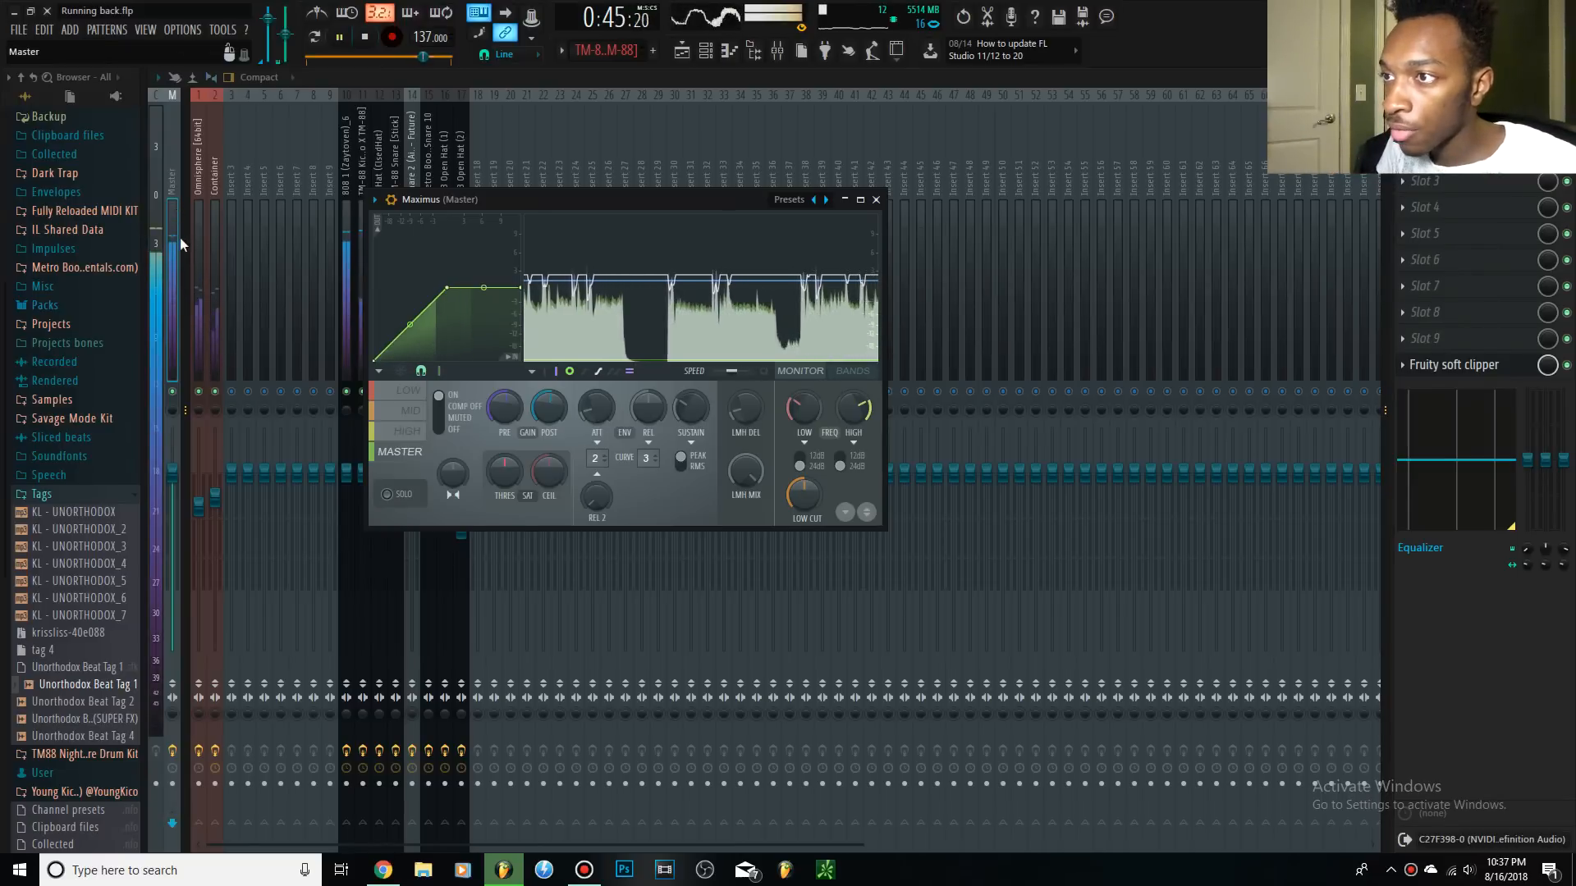
key(space)
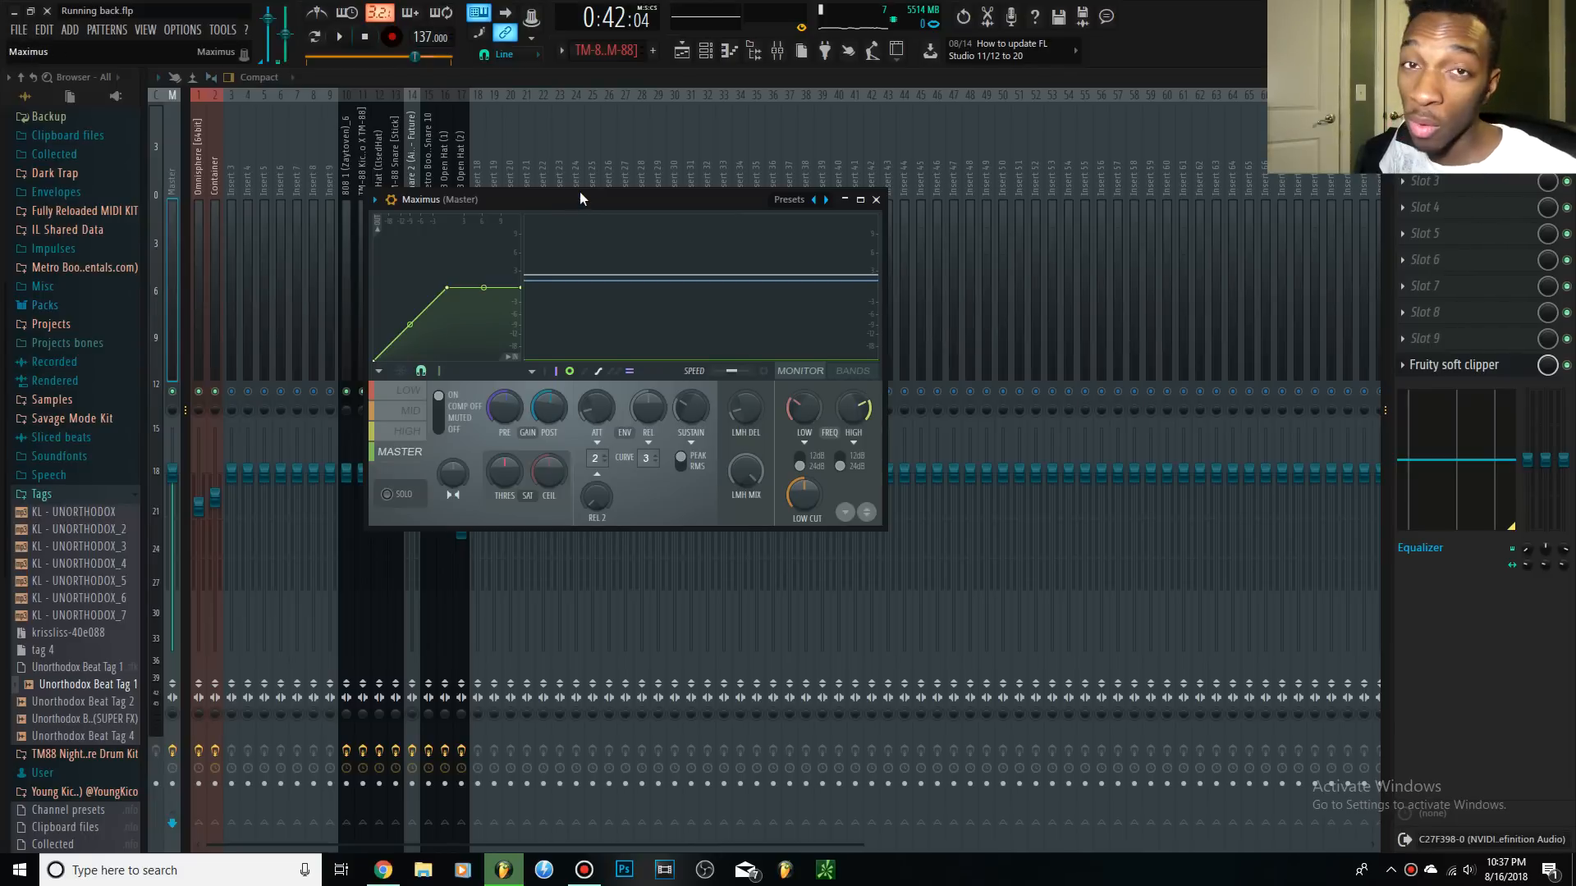
drag(579, 190, 699, 140)
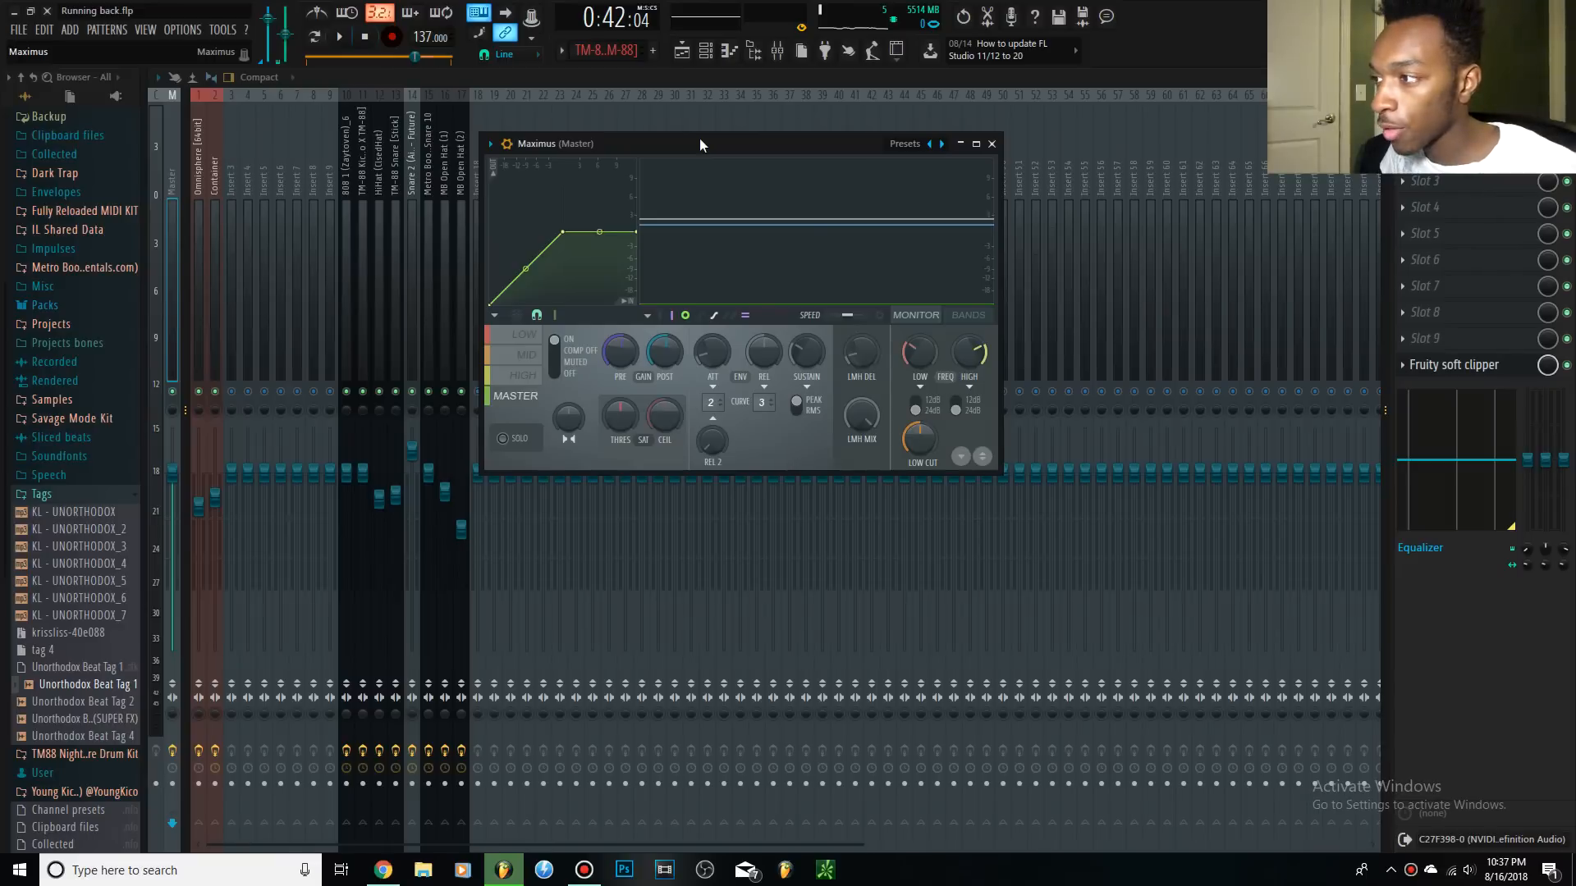